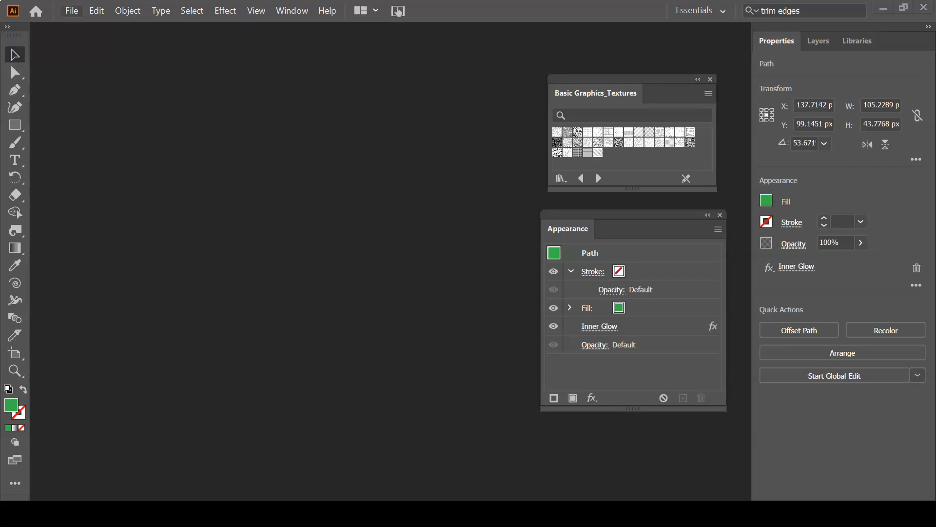
Step: Create a new document measured in inches, 7 in wide and 5 in high
left_click(72, 11)
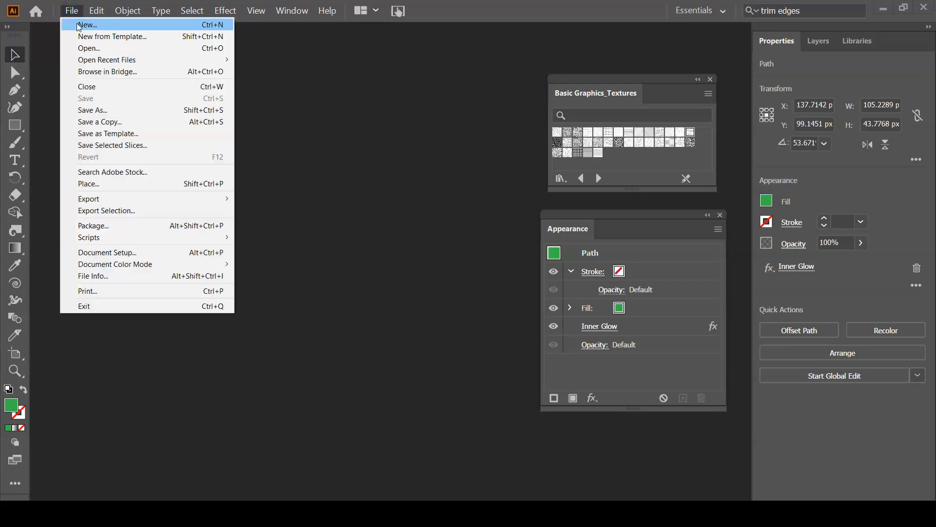
left_click(79, 27)
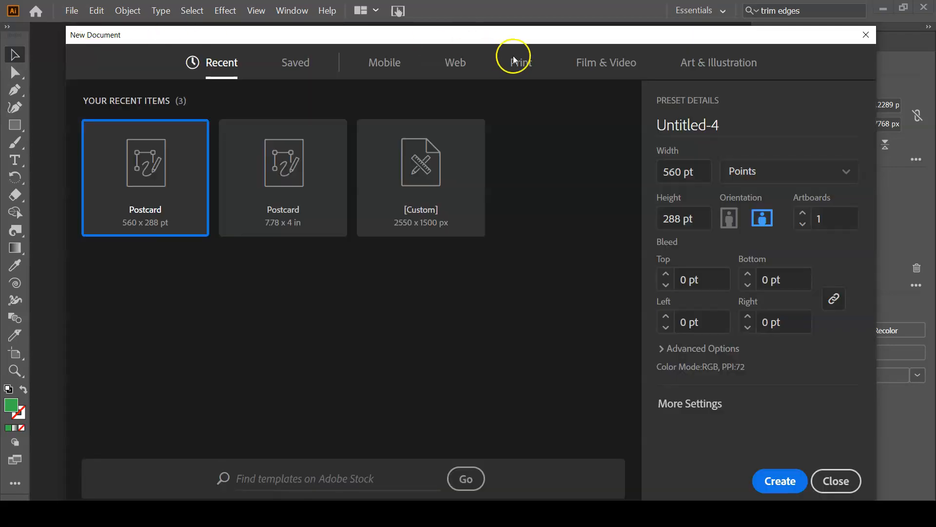
left_click(843, 174)
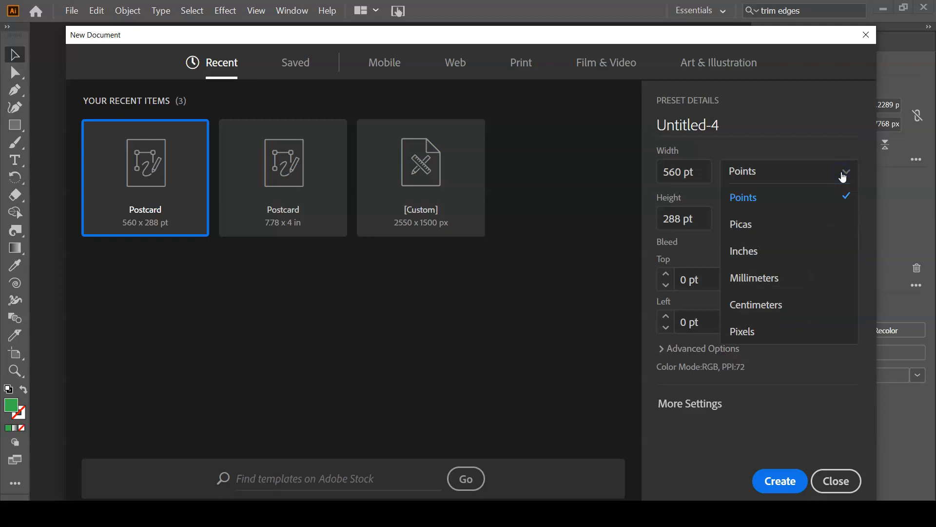
left_click(839, 251)
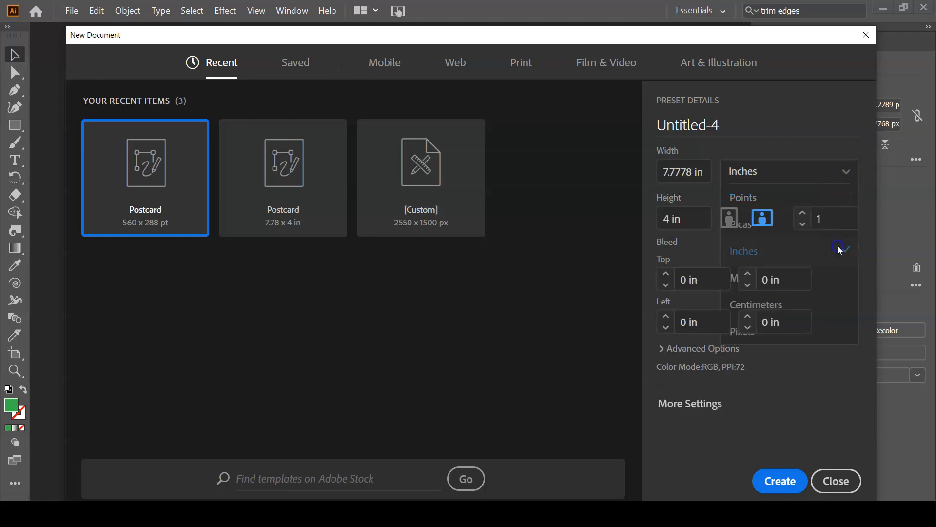
left_click(666, 171)
left_click_drag(680, 171, 709, 170)
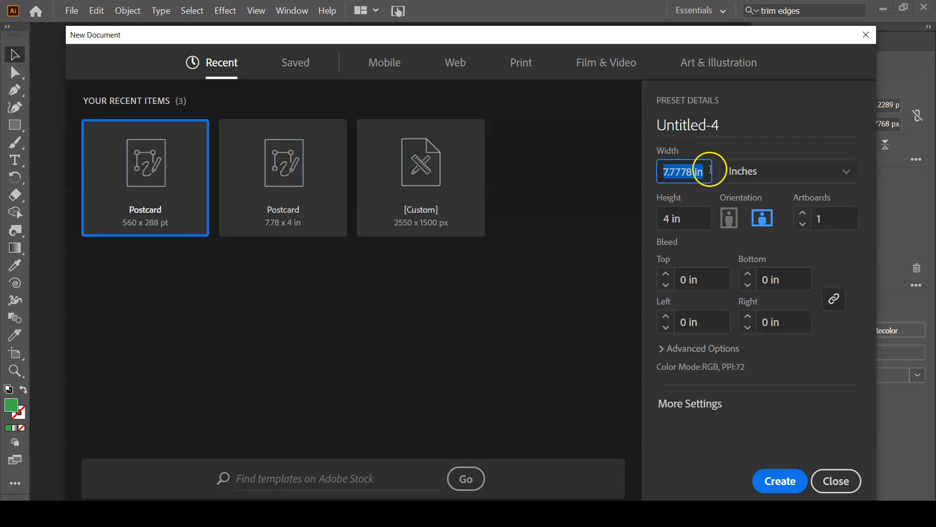
type("7")
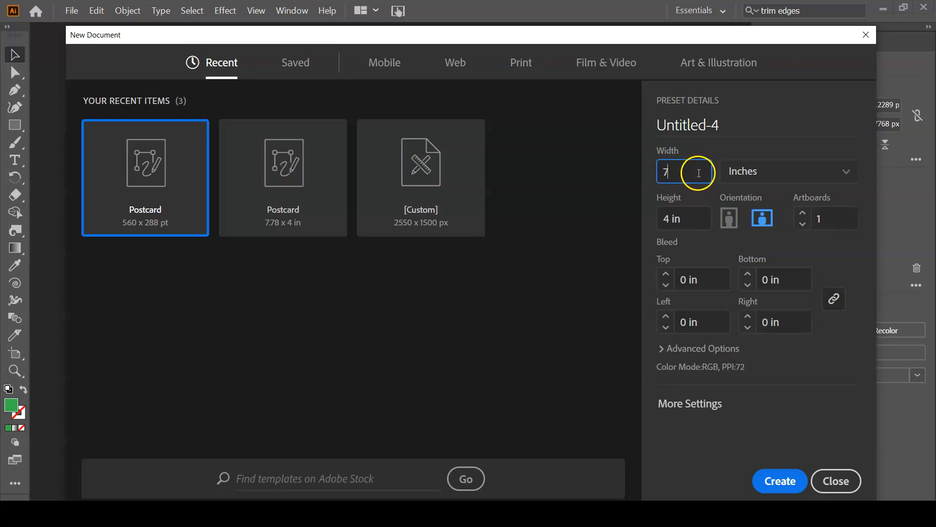
key("Tab")
key("shift+Tab")
key("Tab")
type("5")
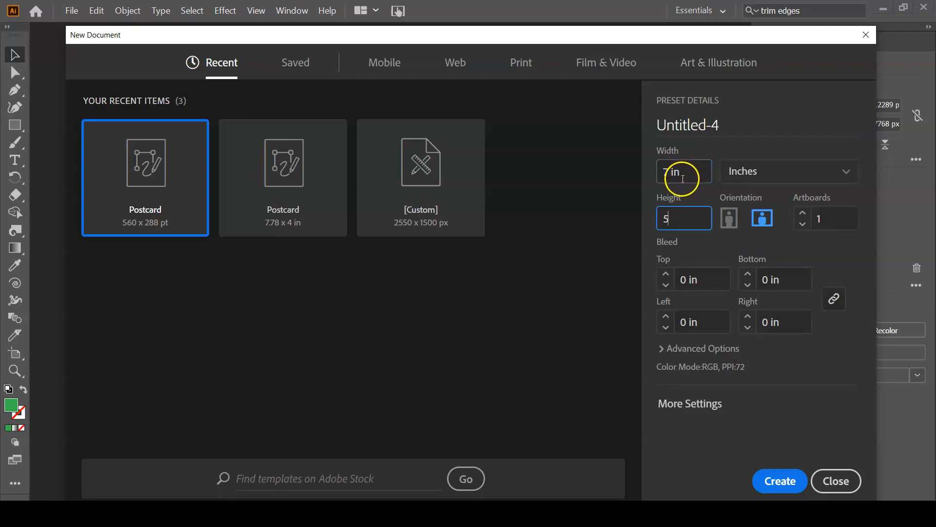
key("shift+Tab")
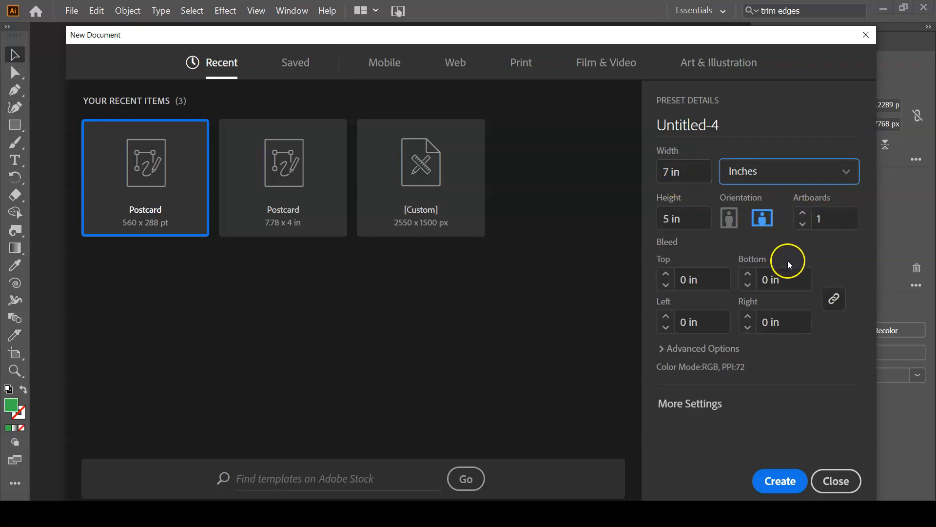
left_click(780, 482)
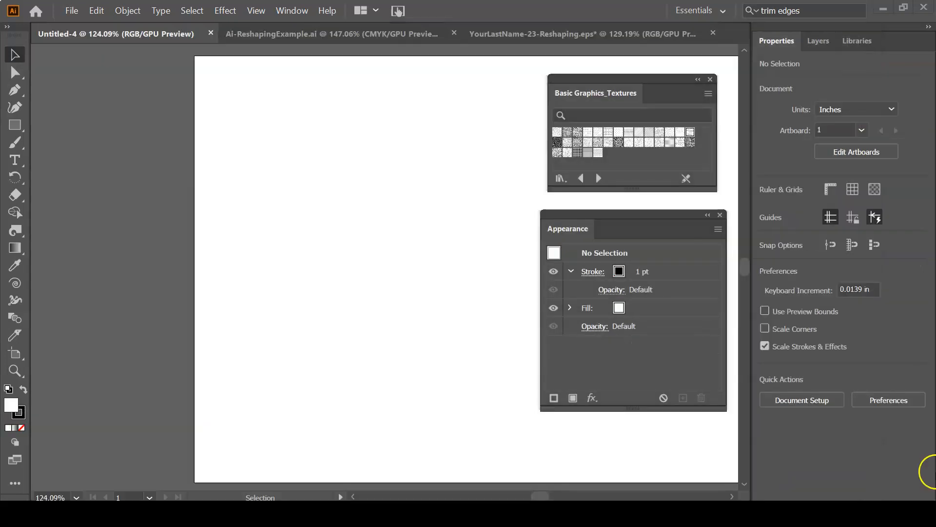
Step: Start saving the document under a new name and browse to the AdobeDesignSuite-003 folder on the USB (D:) drive
left_click(72, 11)
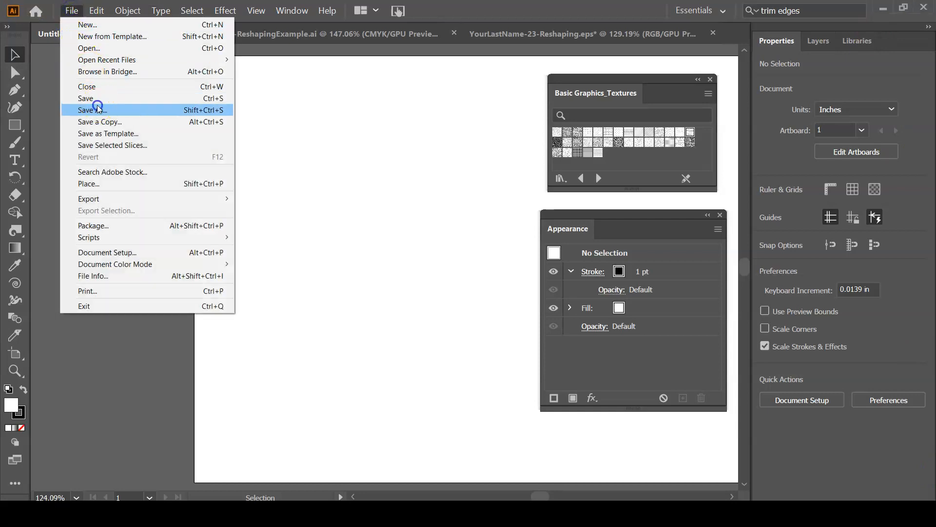
left_click(99, 110)
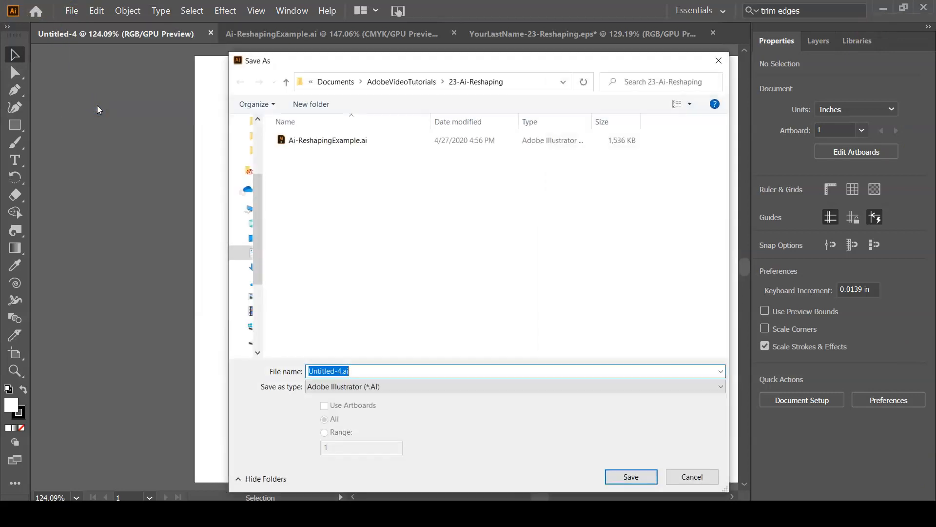
left_click(325, 87)
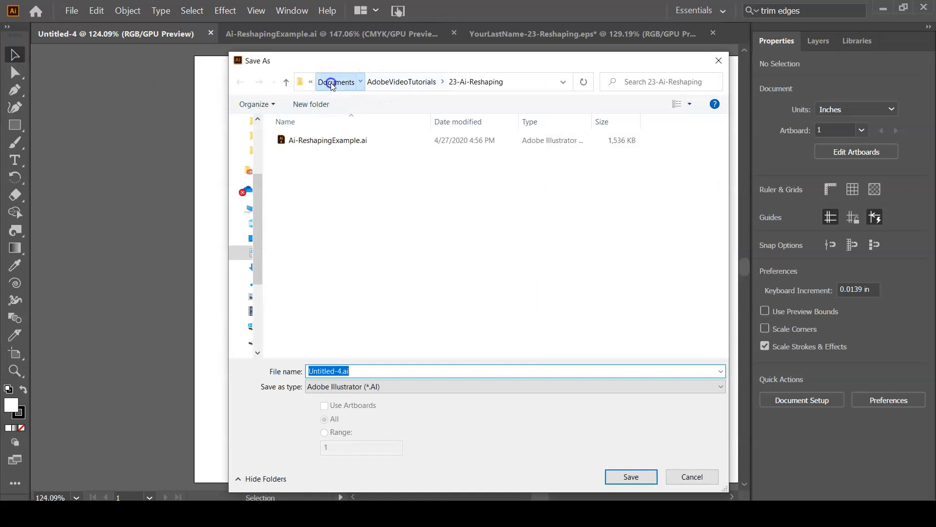
left_click(328, 82)
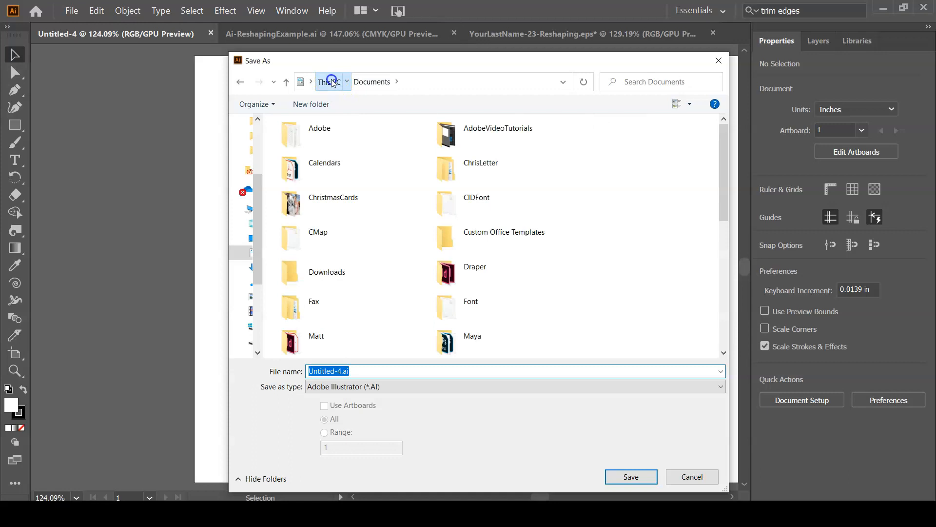
double_click(463, 289)
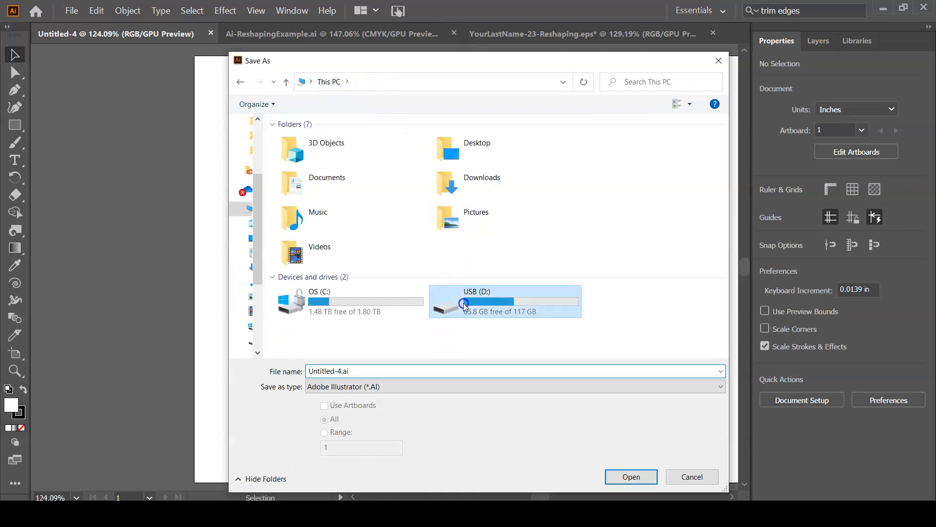
double_click(352, 153)
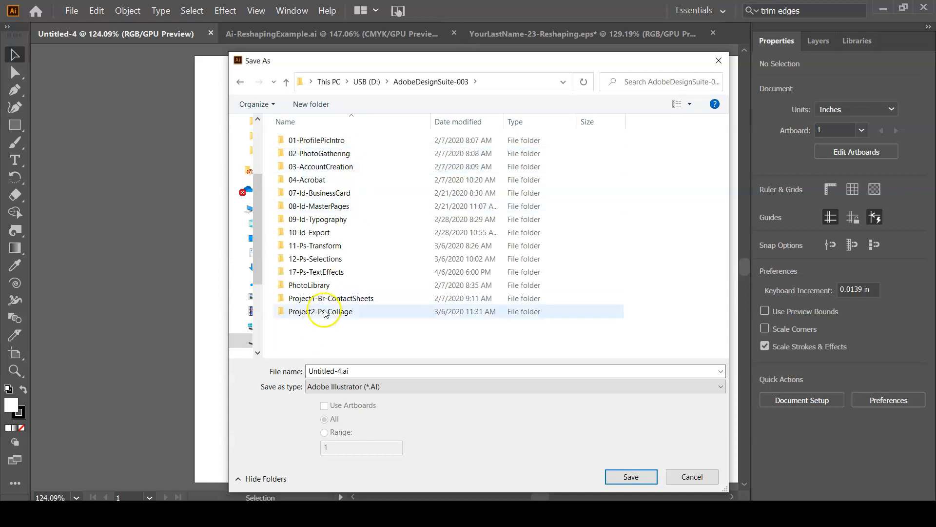
Step: Create a folder named 23-Ai-Reshaping in AdobeDesignSuite-003 and open it as the save location
left_click(319, 104)
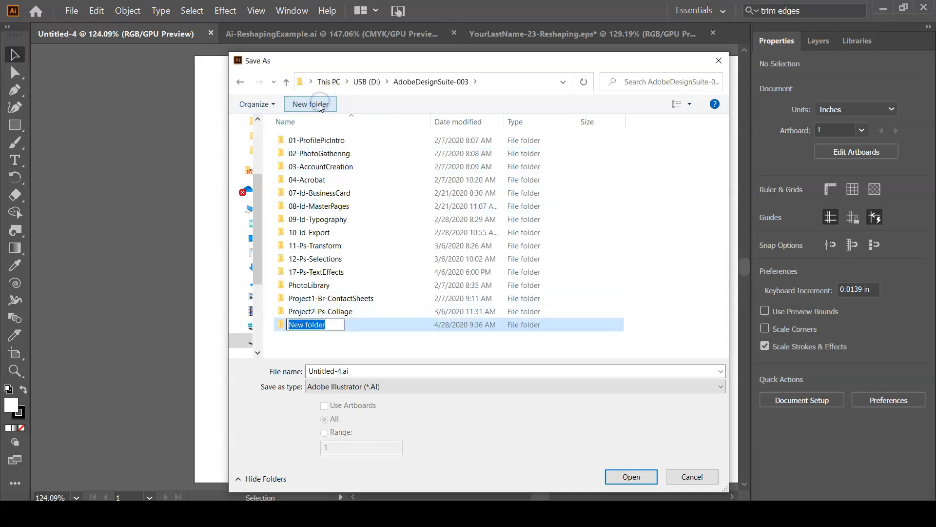
type("23")
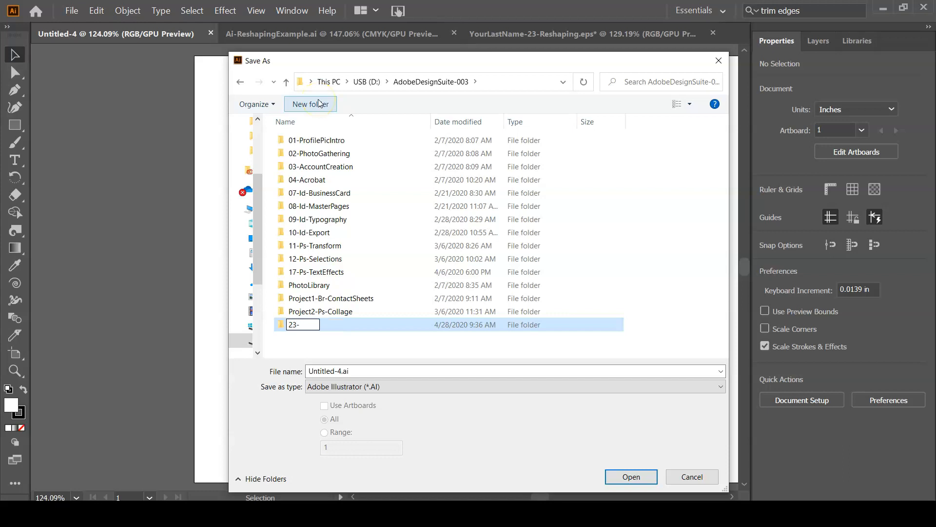
type("-Ai-Reshaping")
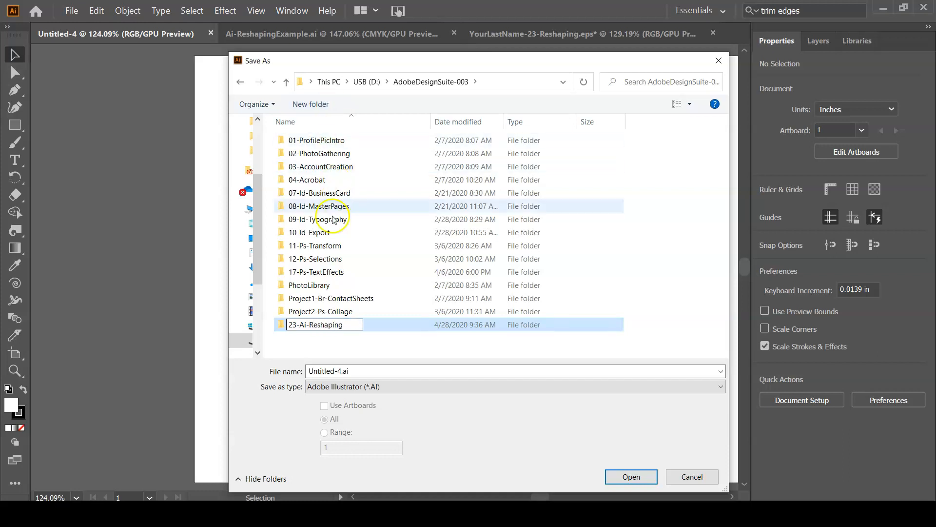
double_click(284, 325)
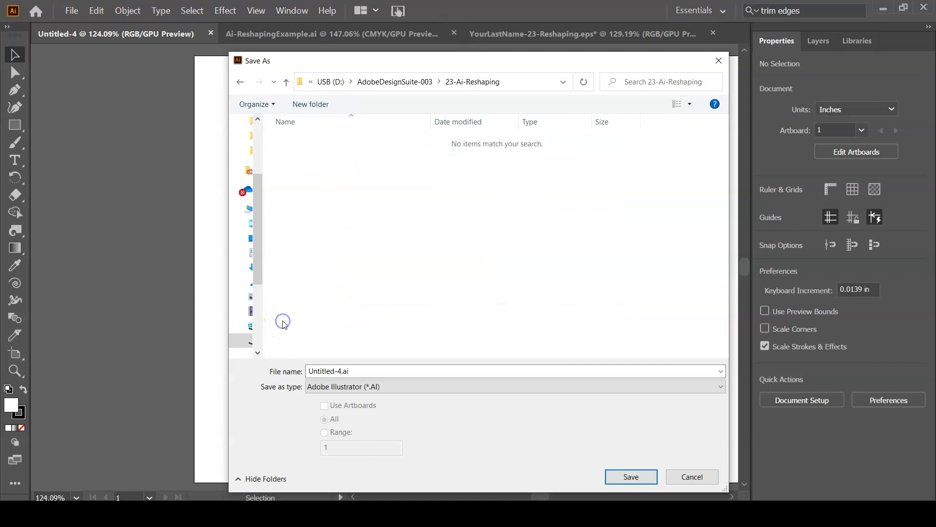
Step: Save the document in Illustrator EPS format as YourLastName-23-Reshaping.eps, accepting the default EPS options
left_click(330, 387)
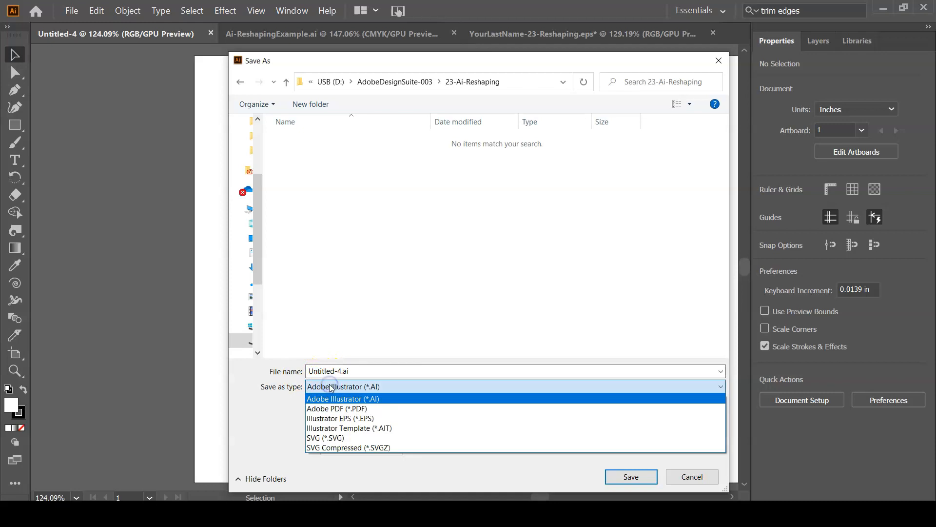
left_click(339, 420)
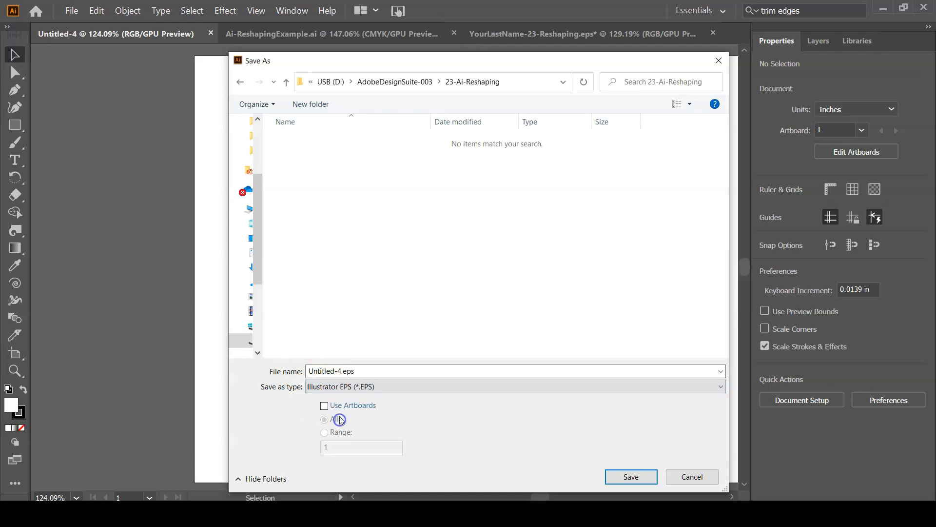
left_click(340, 371)
left_click(341, 371)
left_click_drag(342, 371, 301, 371)
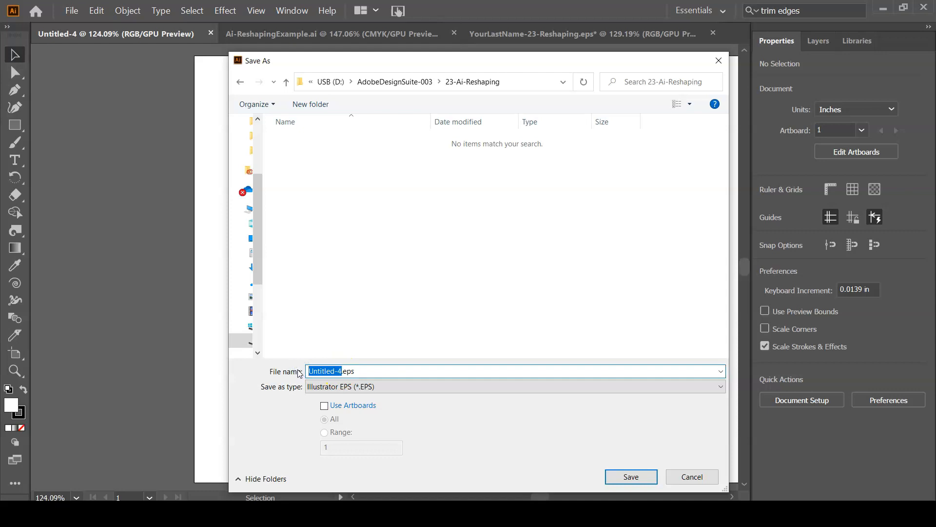
type("YourLastName-23")
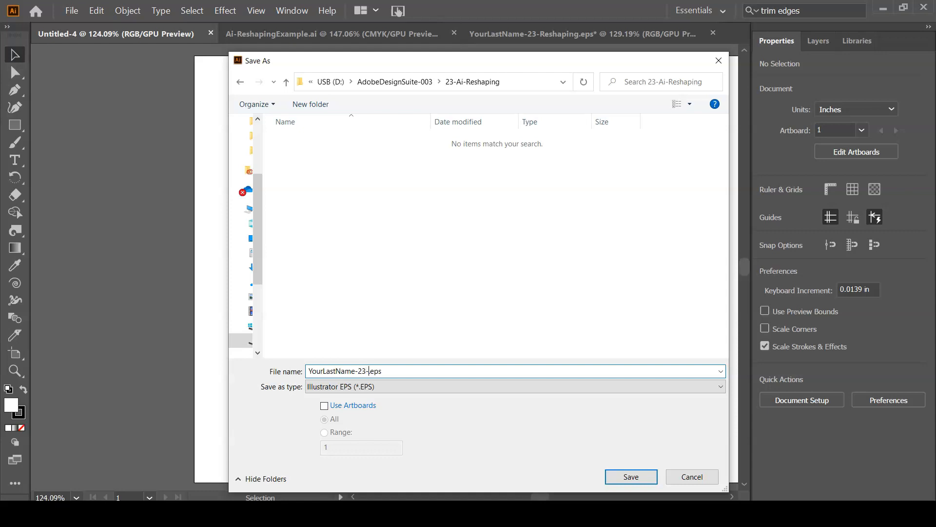
type("-Reshaping")
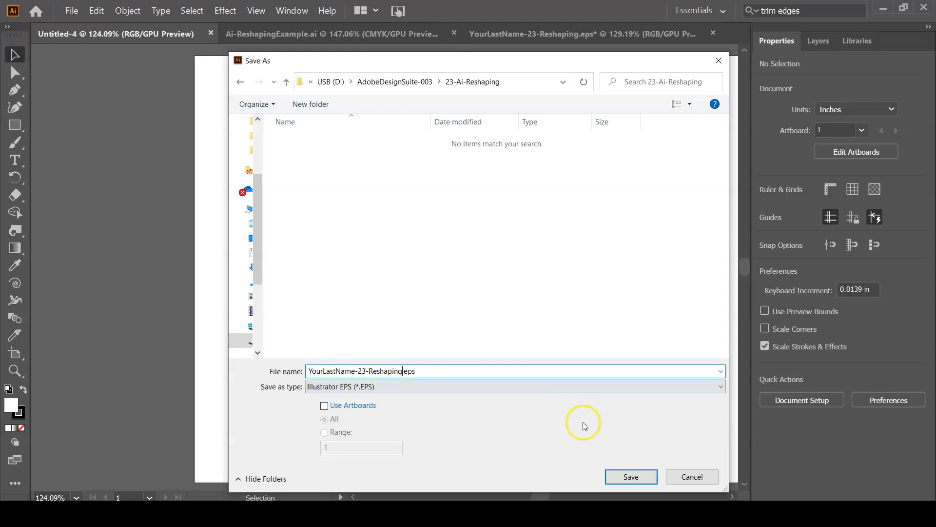
left_click(617, 478)
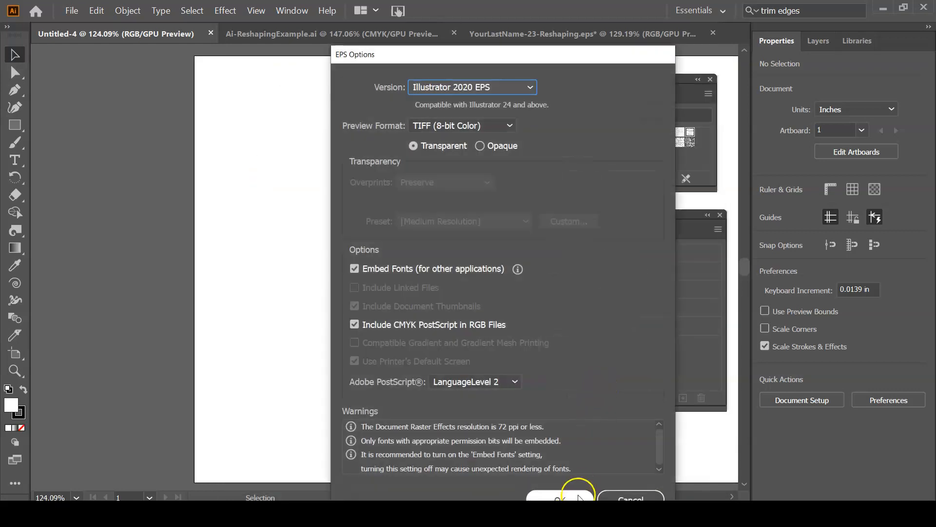
left_click(579, 498)
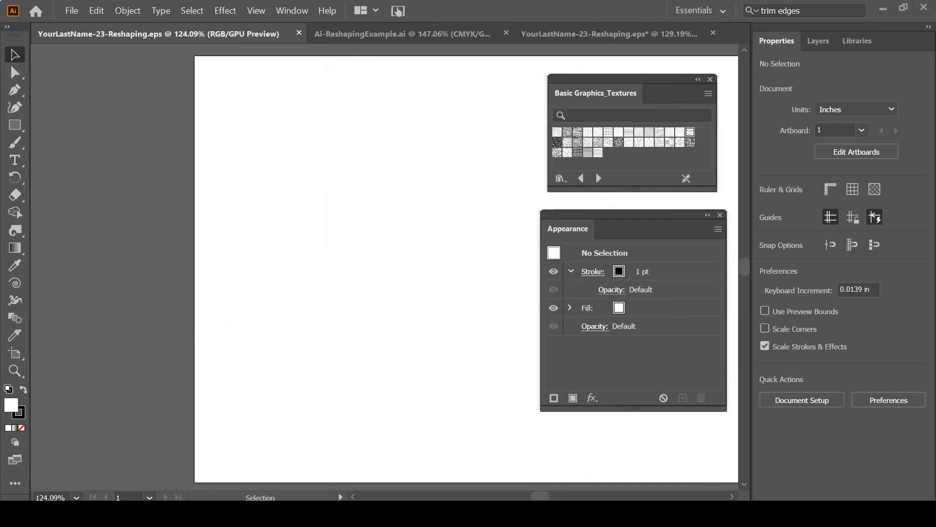
Step: Reset the Essentials workspace to its default layout
left_click(719, 12)
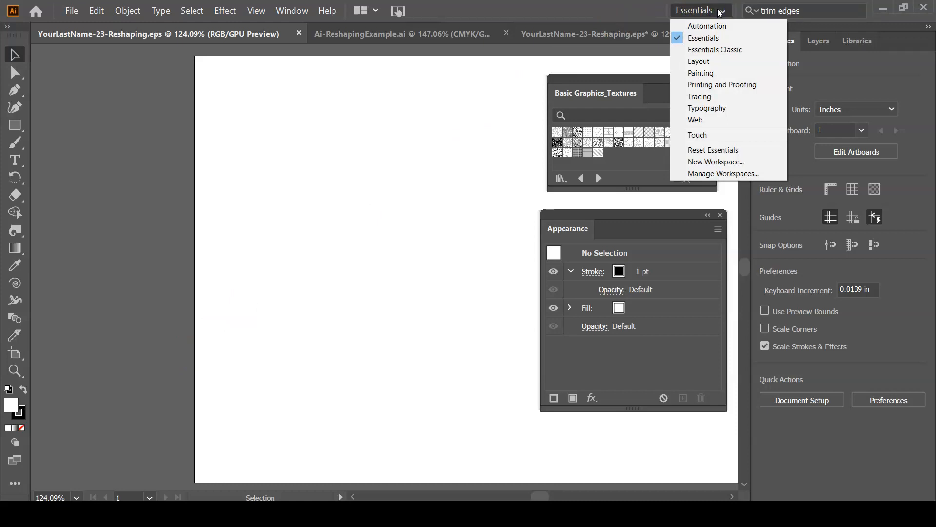
left_click(731, 151)
left_click(281, 154)
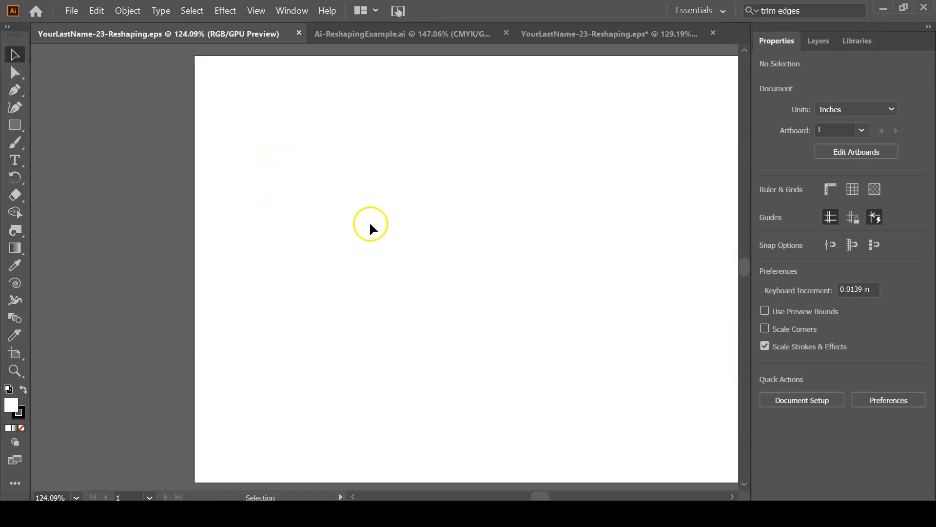
Step: Draw a tall, narrow rectangle about 0.37 in wide and 2.33 in high in the lower-left part of the artboard
left_click_drag(496, 271, 376, 266)
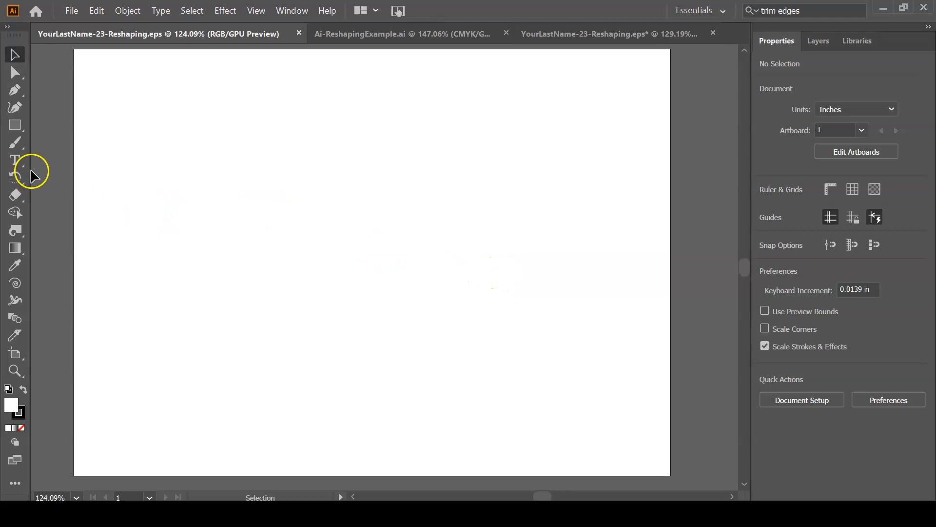
left_click(15, 125)
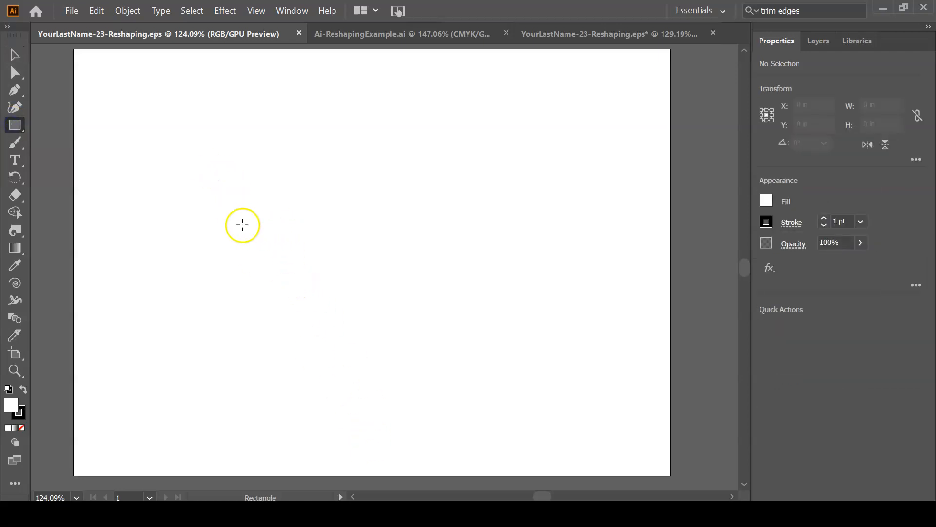
left_click_drag(216, 225, 247, 424)
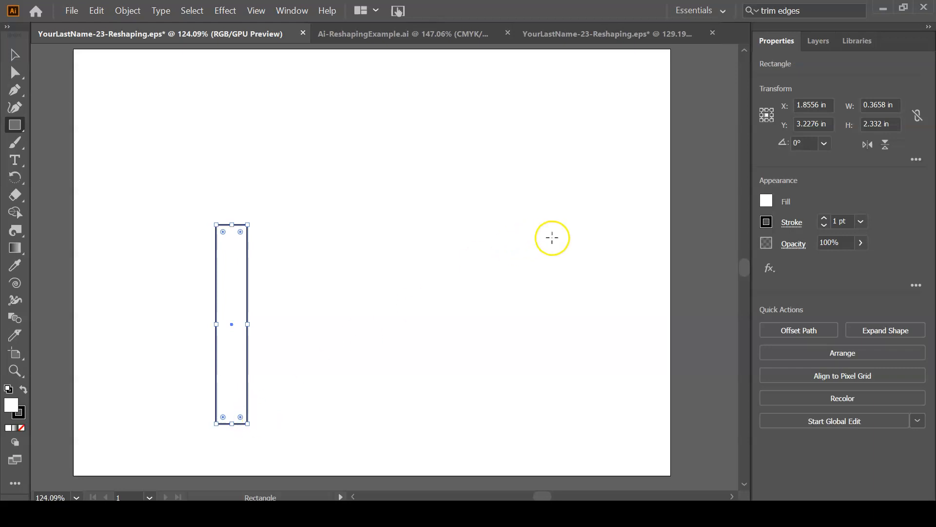
Step: Remove the rectangle's stroke and fill it with the light tan brown swatch
left_click(766, 223)
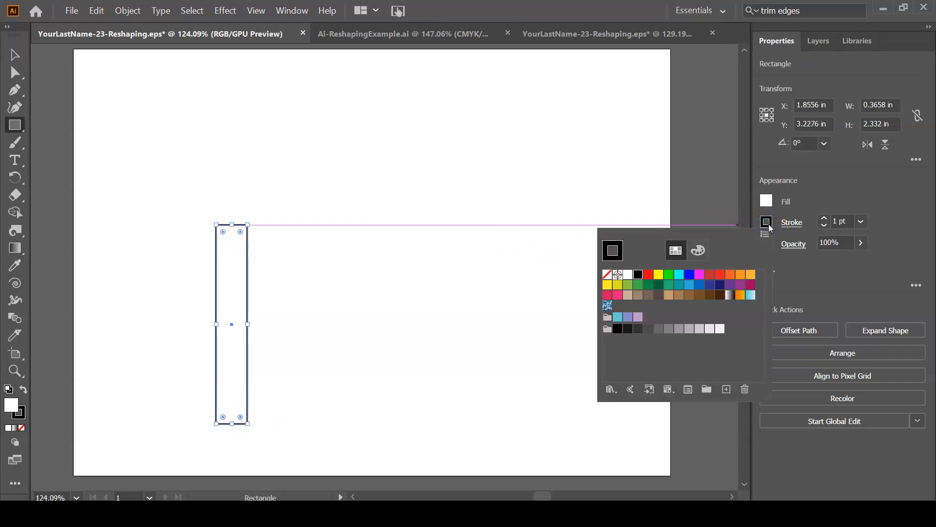
left_click(608, 275)
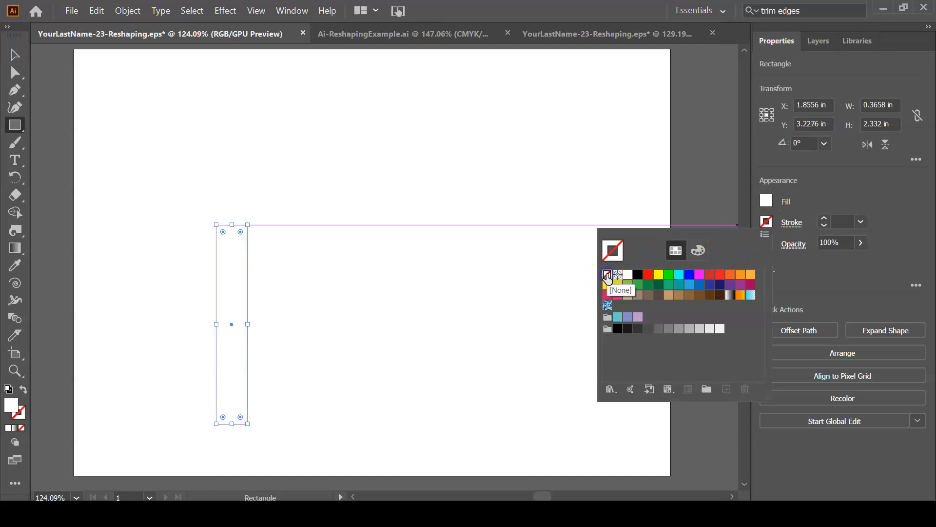
left_click(767, 200)
left_click(767, 200)
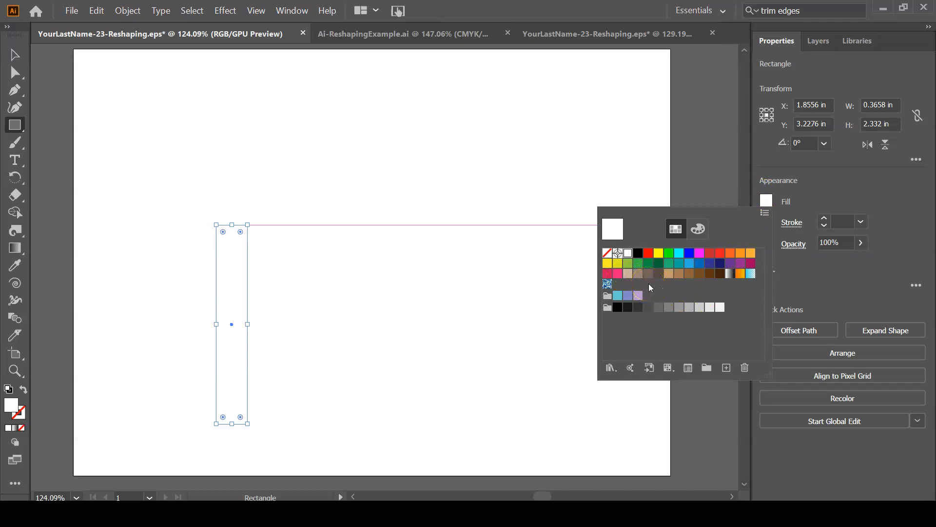
left_click(670, 273)
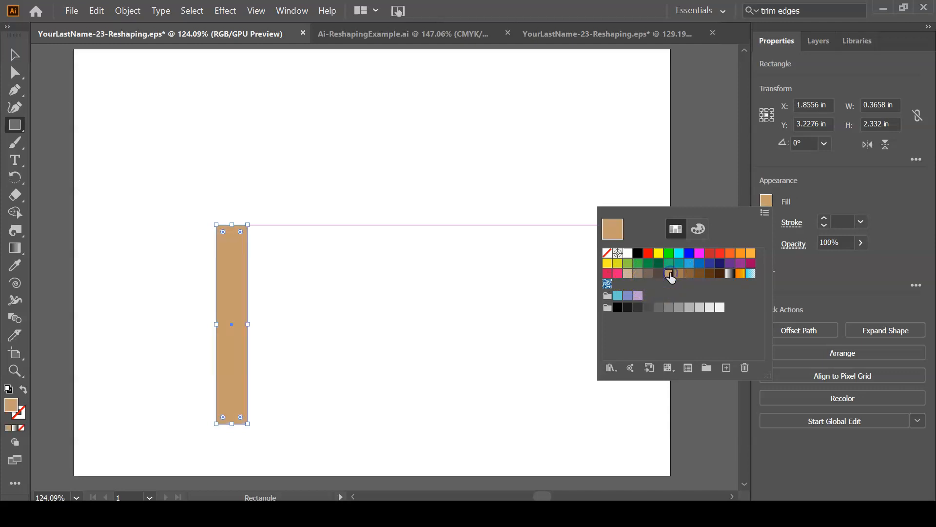
Step: Show the rectangle's full appearance attributes in a separate, enlarged panel and collapse the stroke's details
left_click(797, 268)
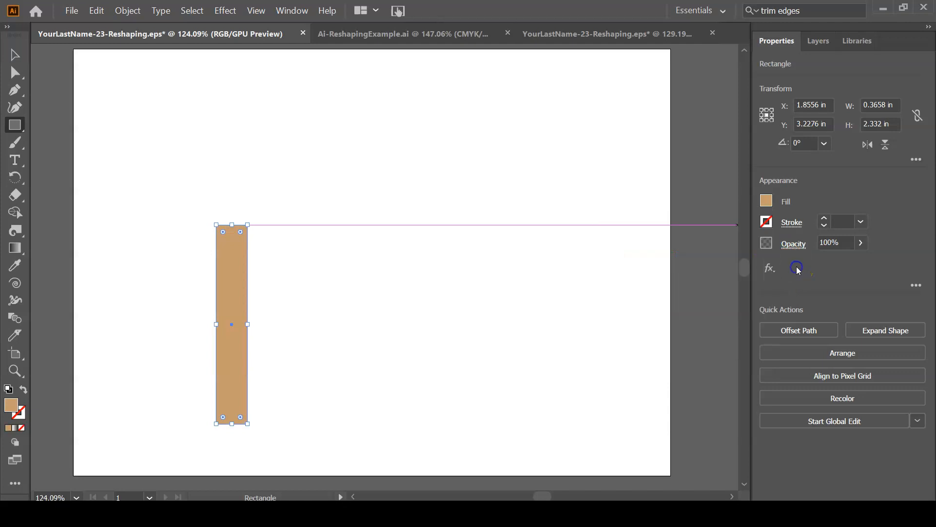
key("v")
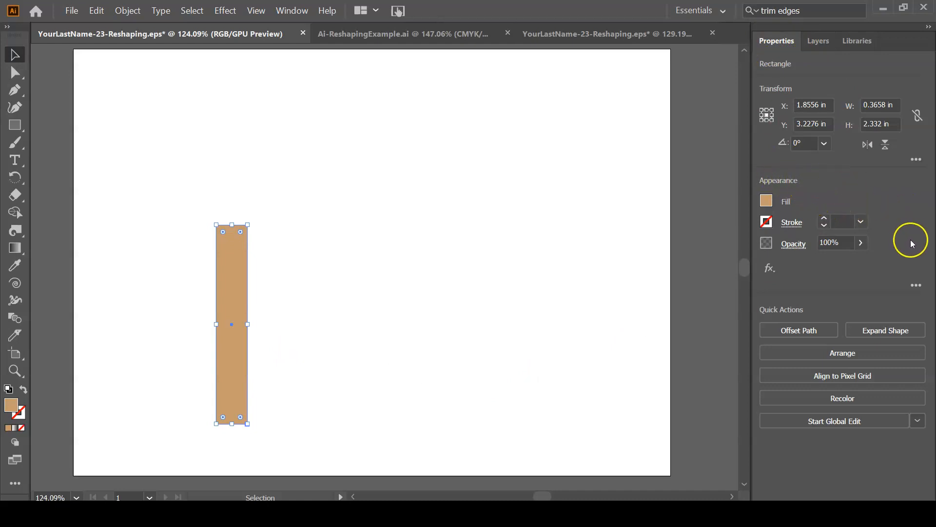
left_click(916, 285)
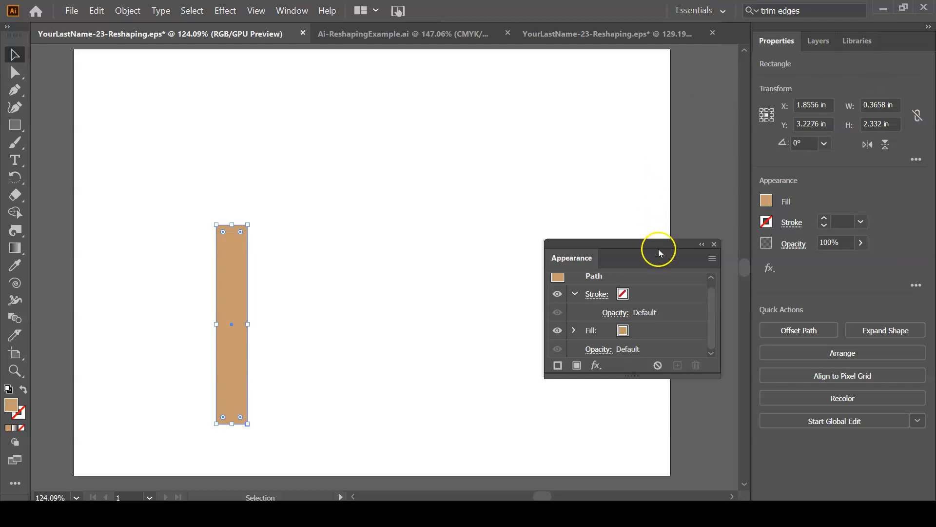
left_click_drag(659, 249, 657, 199)
left_click_drag(716, 328, 709, 399)
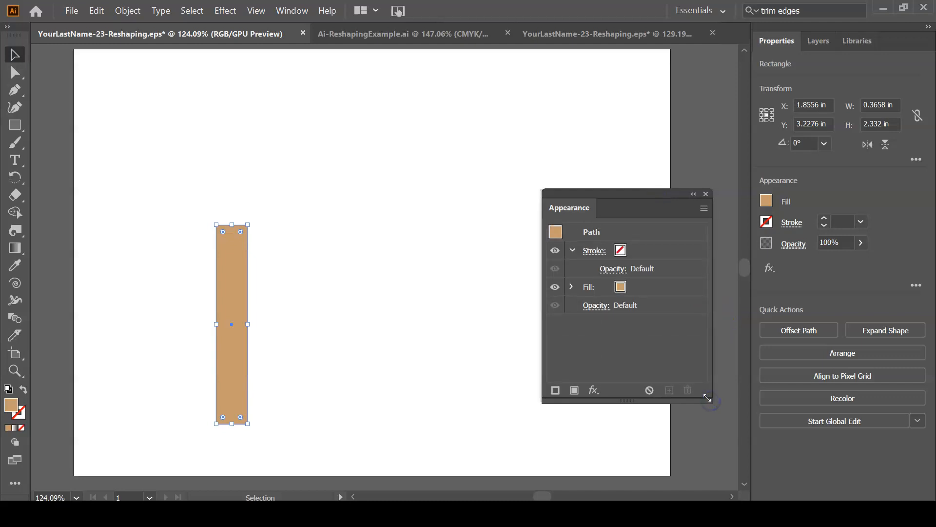
left_click(572, 250)
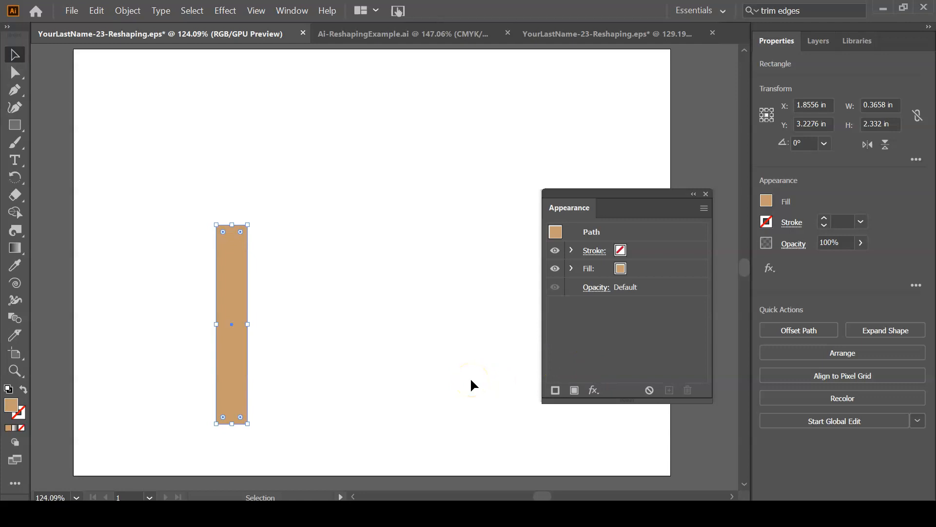
Step: Add a Zig Zag distort effect to the tan rectangle, with preview on and smooth points
left_click(471, 385)
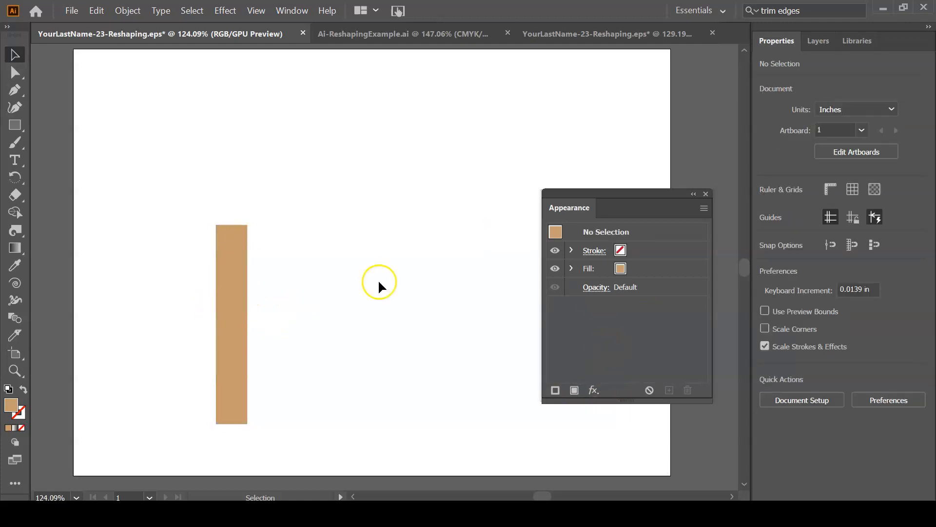
left_click(241, 299)
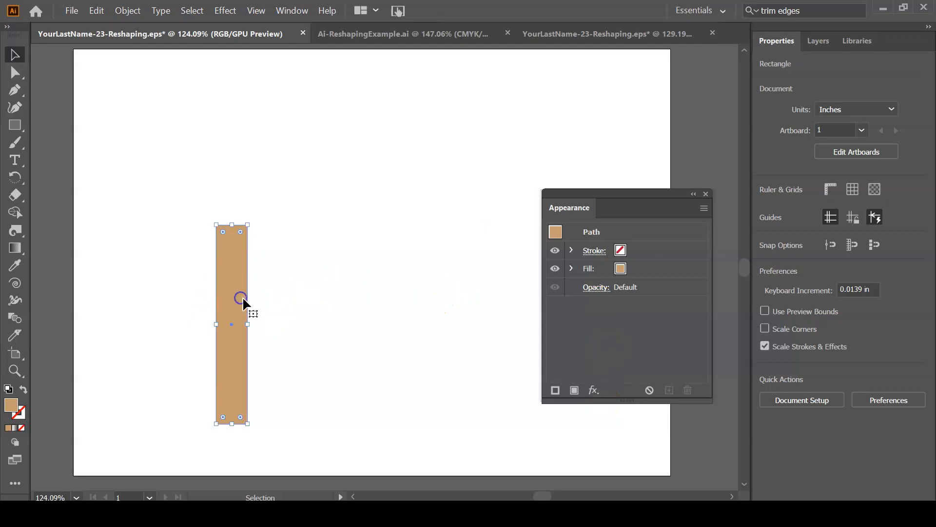
left_click(593, 390)
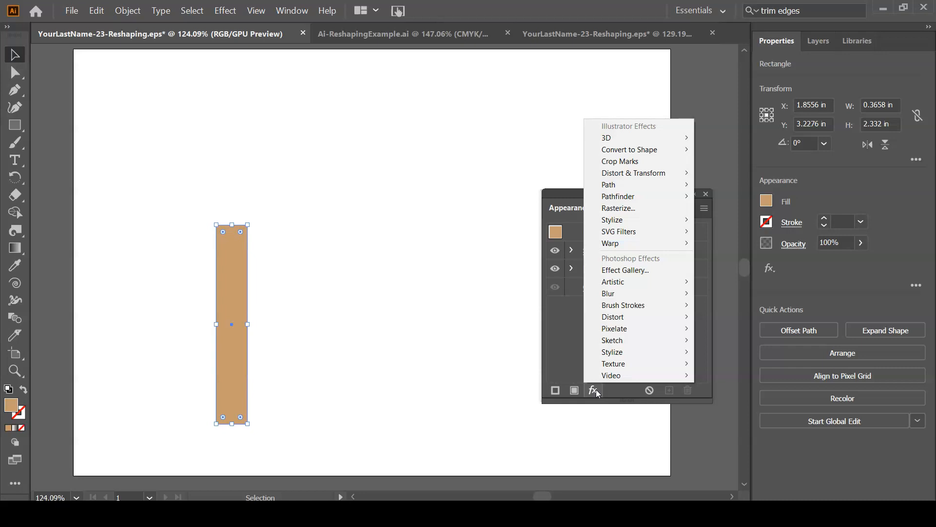
mouse_move(675, 174)
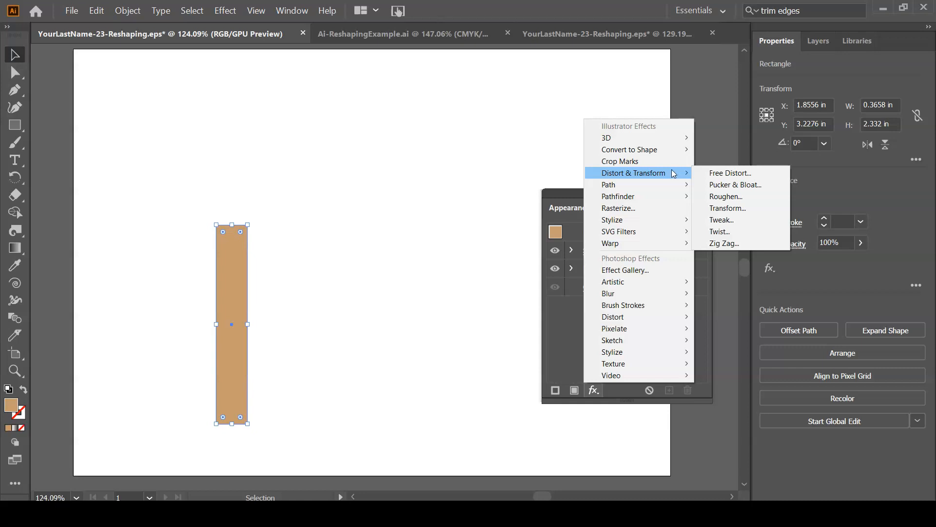
left_click(724, 242)
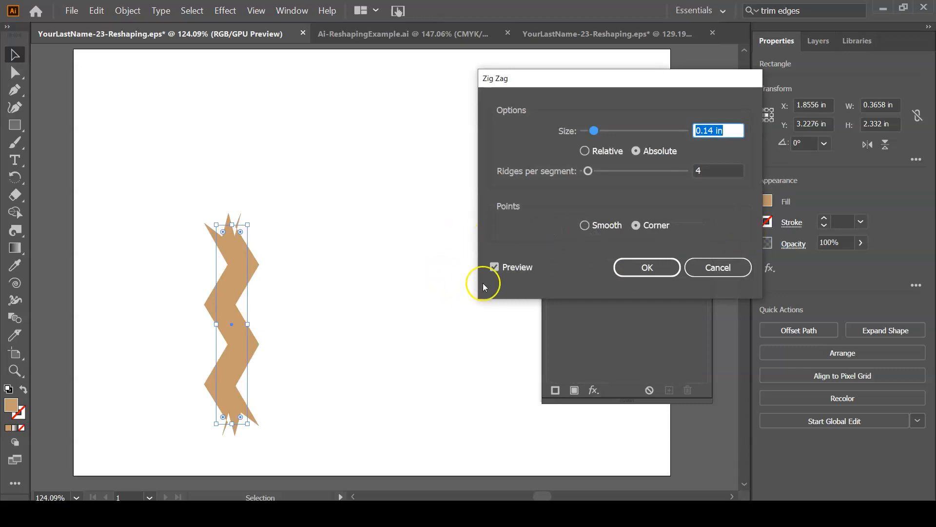
left_click_drag(613, 82, 454, 138)
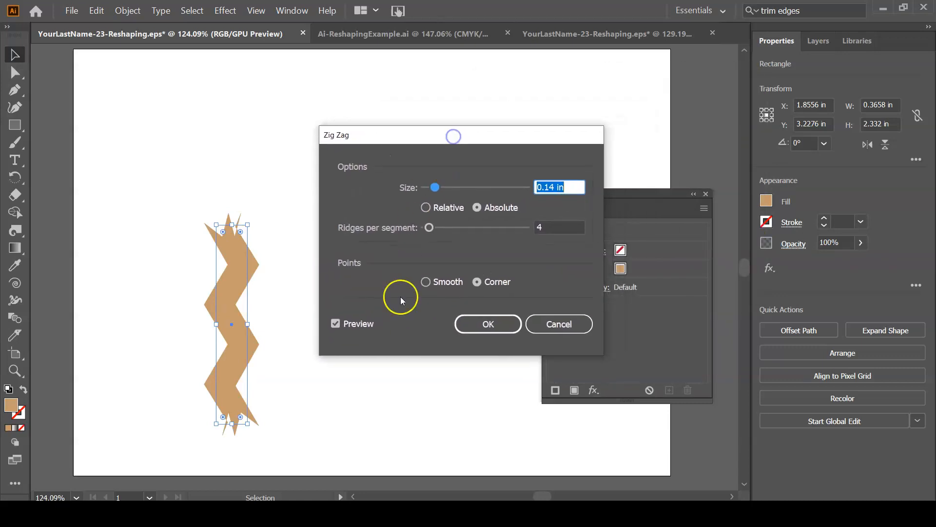
left_click(424, 284)
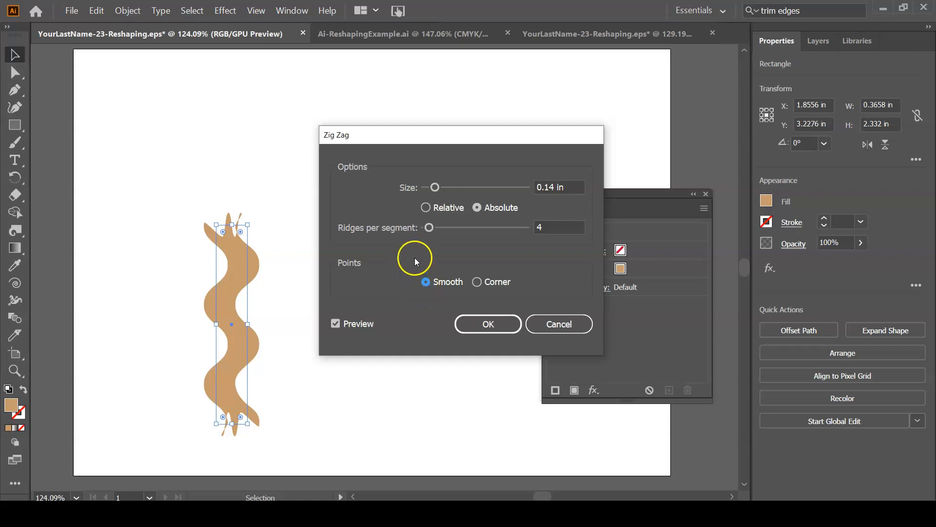
Step: Set the zig zag size to 0.03 in absolute with 4 ridges per segment and apply the effect
left_click_drag(436, 189, 429, 190)
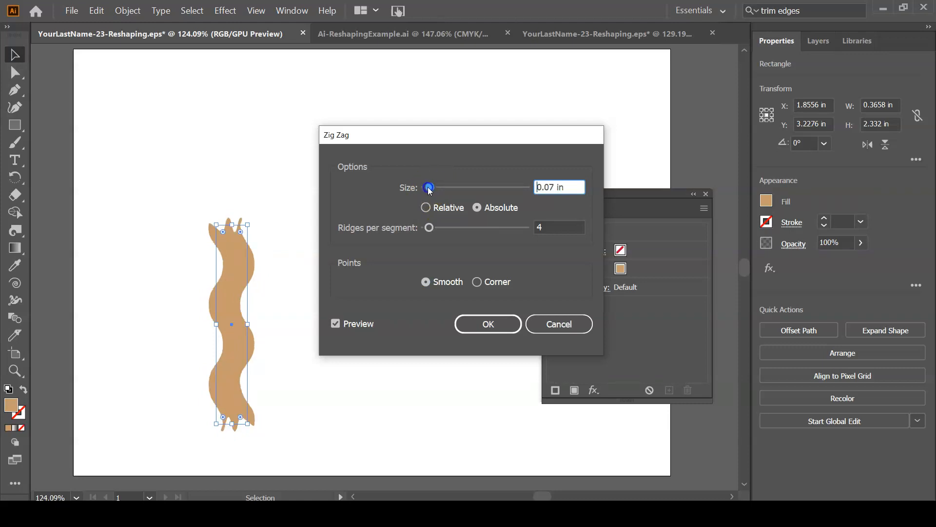
left_click(427, 229)
left_click_drag(426, 233, 429, 232)
left_click(431, 188)
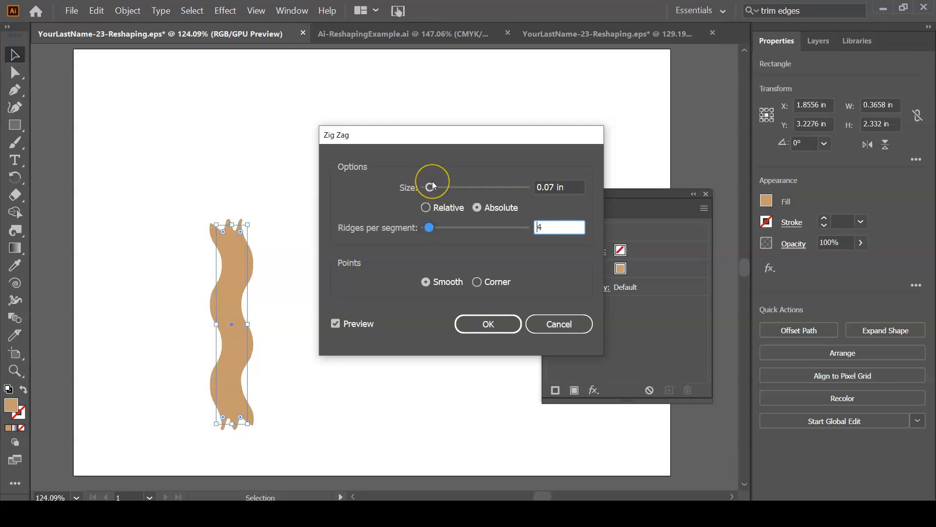
left_click_drag(432, 187, 429, 190)
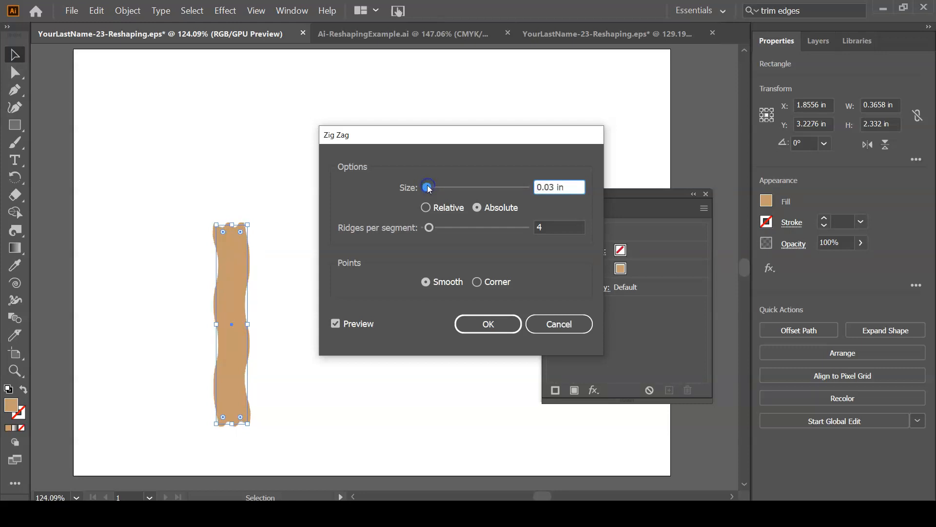
left_click(488, 333)
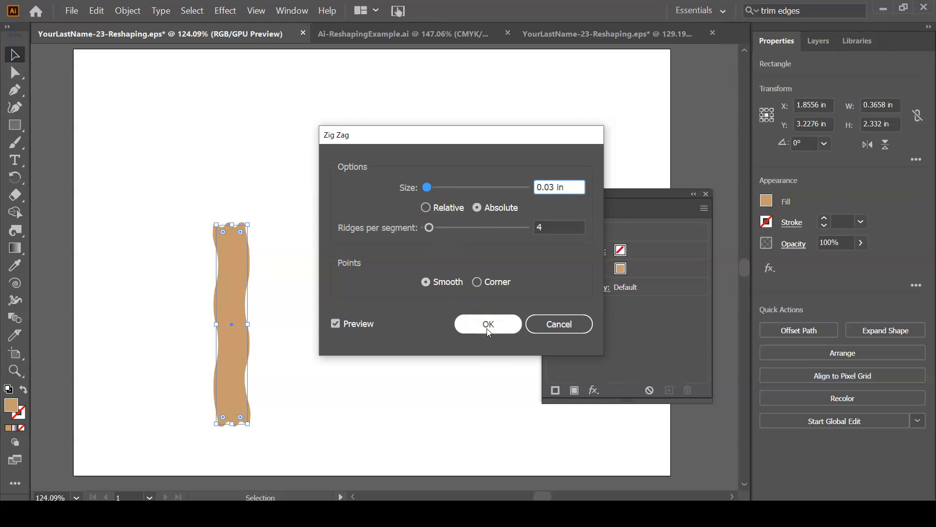
left_click(486, 329)
Step: Inspect the wavy rectangle up close, checking its underlying path in outline view before returning to preview
key("ctrl+space")
left_click_drag(188, 222, 232, 311)
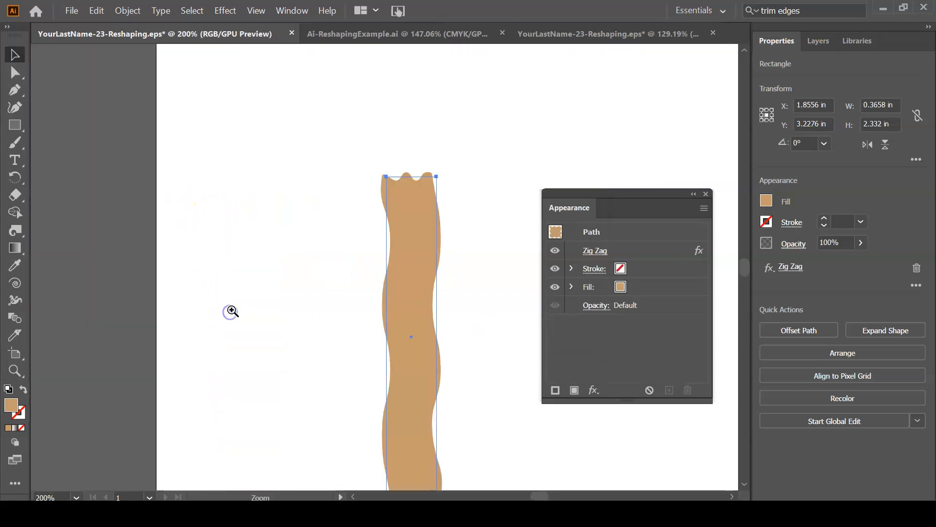
mouse_move(460, 309)
left_mouse_down()
mouse_move(426, 209)
mouse_move(378, 250)
left_mouse_up()
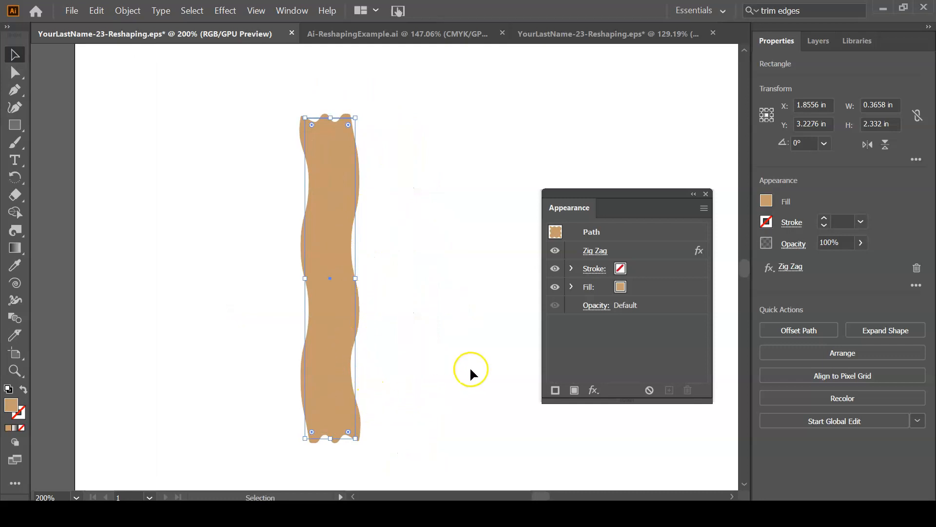
key("ctrl+y")
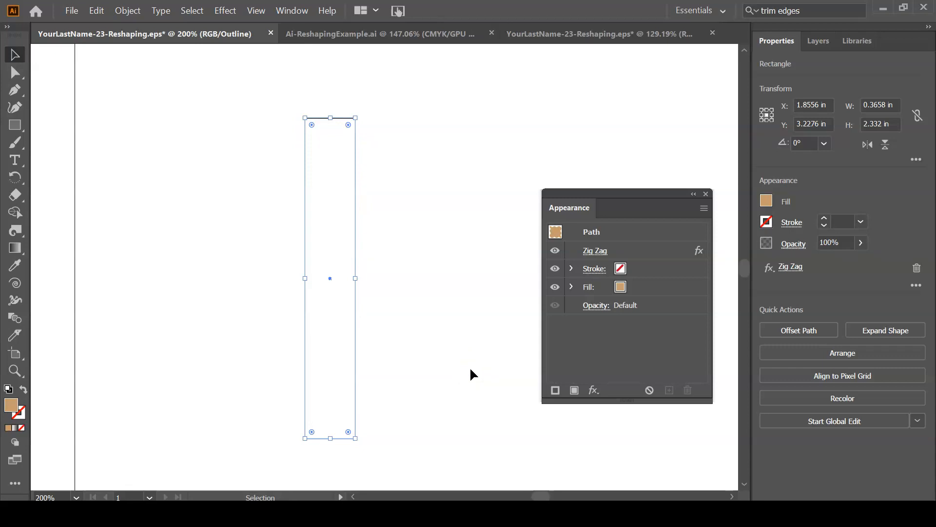
key("ctrl+y")
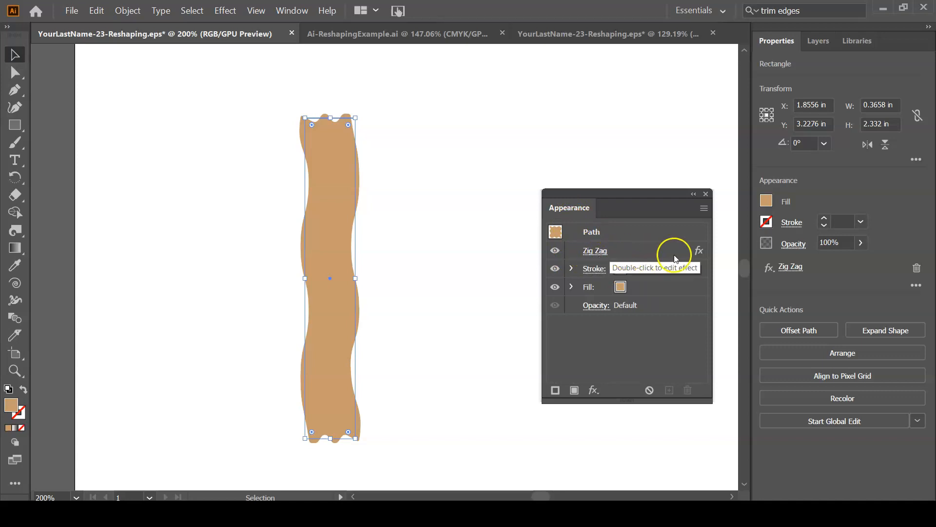
Step: Hide and reshow the rectangle's Zig Zag effect, and review its options without changing them
left_click(555, 251)
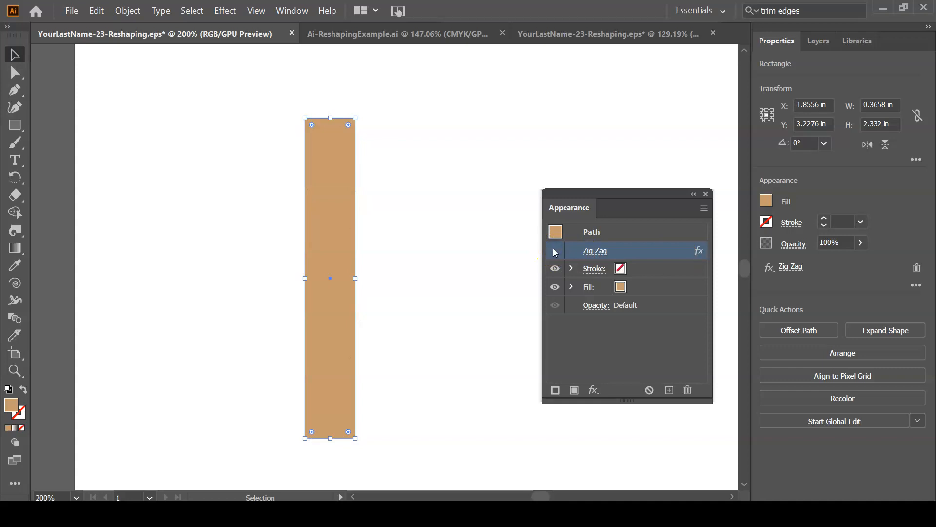
left_click(555, 250)
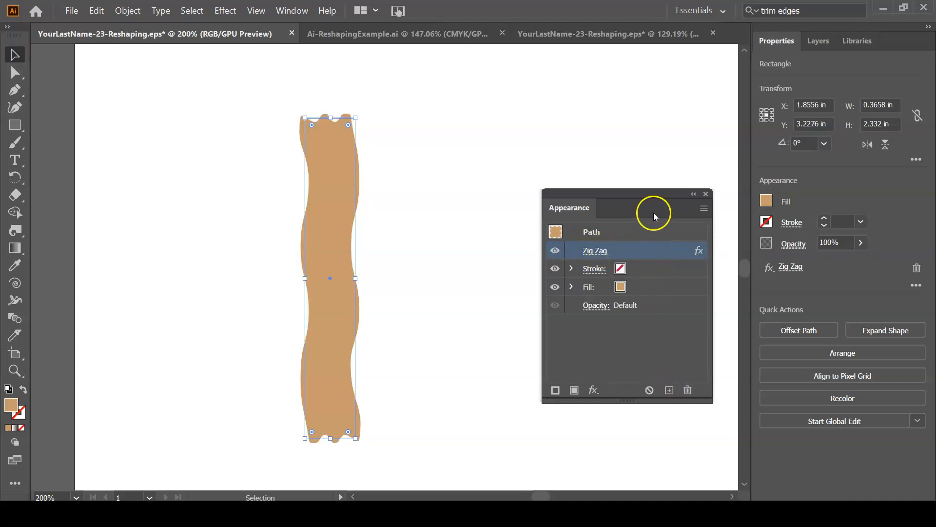
left_click(592, 253)
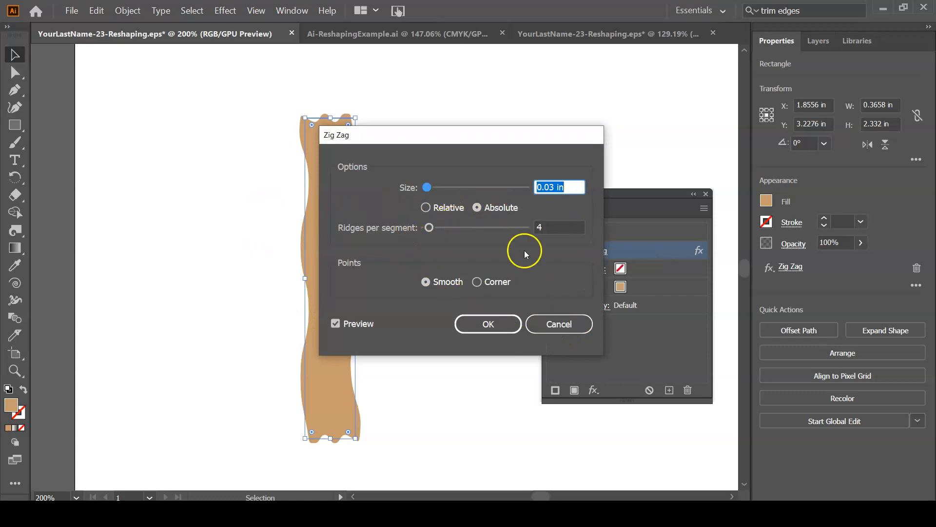
left_click(545, 326)
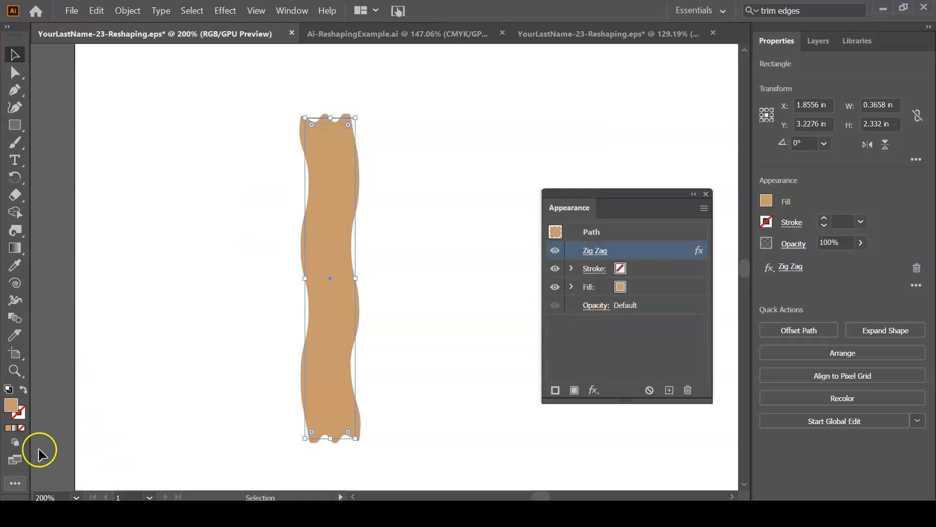
key("a")
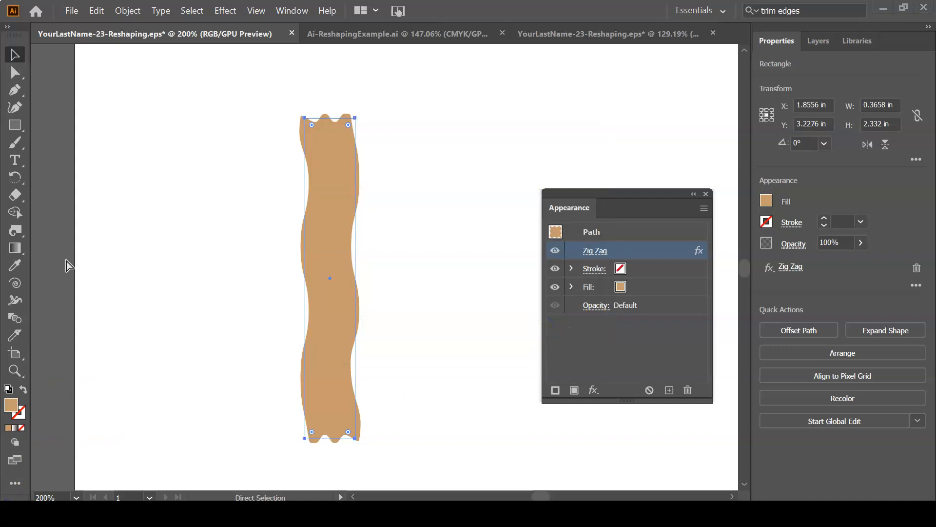
key("v")
Step: Add a second fill to the wavy rectangle and give it the blue leafy pattern swatch
left_click(575, 391)
left_click(576, 391)
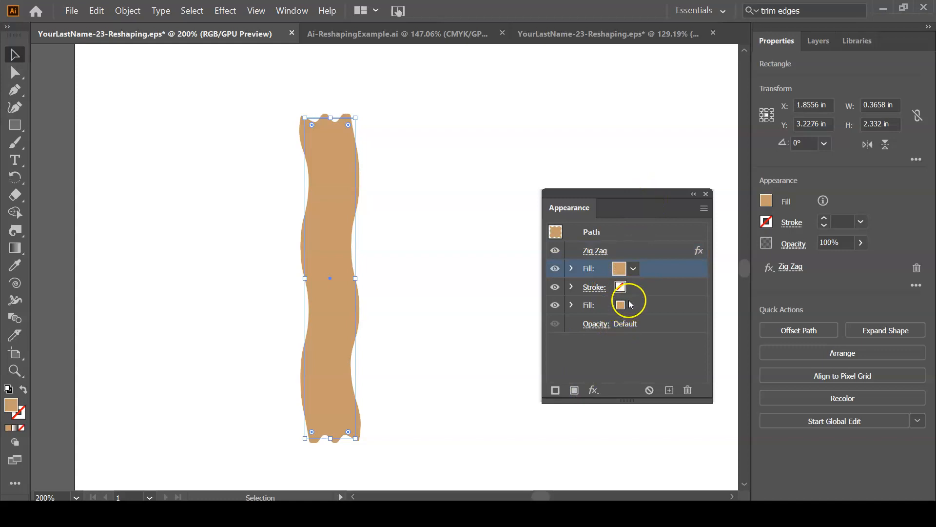
left_click(633, 270)
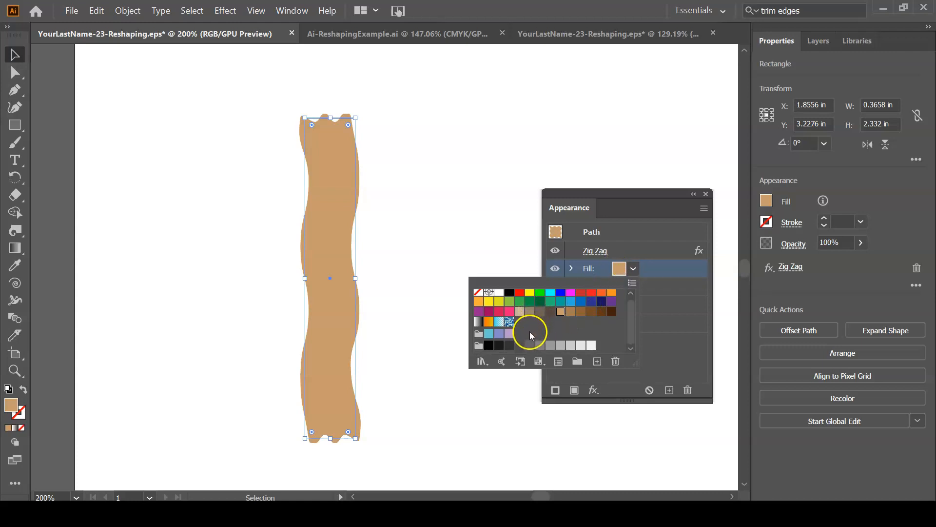
left_click(509, 322)
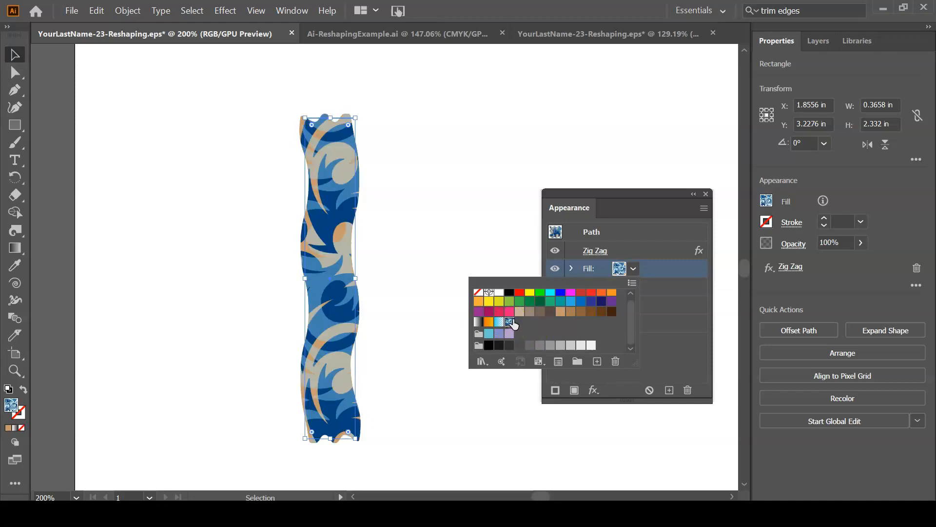
Step: Load the Basic Graphics_Textures pattern library and apply its woodgrain-like texture of broken horizontal lines to the new fill
left_click(481, 361)
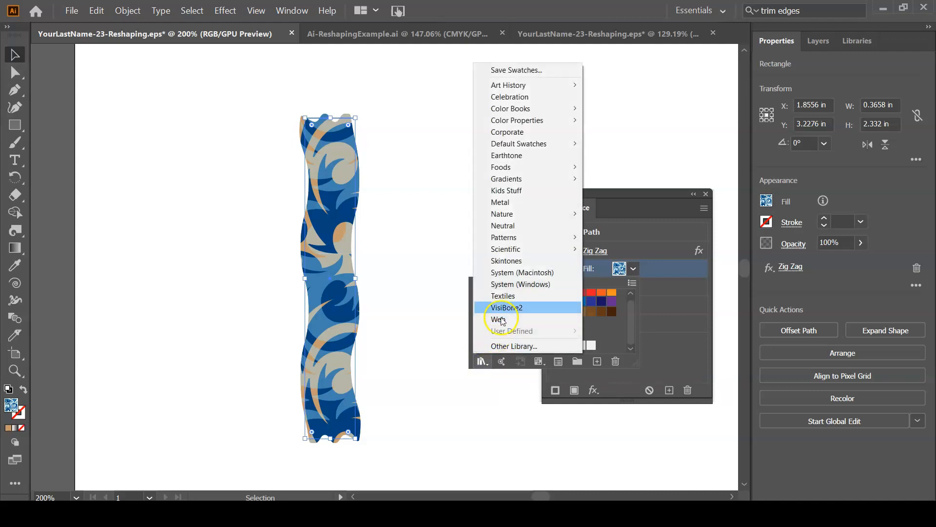
mouse_move(519, 240)
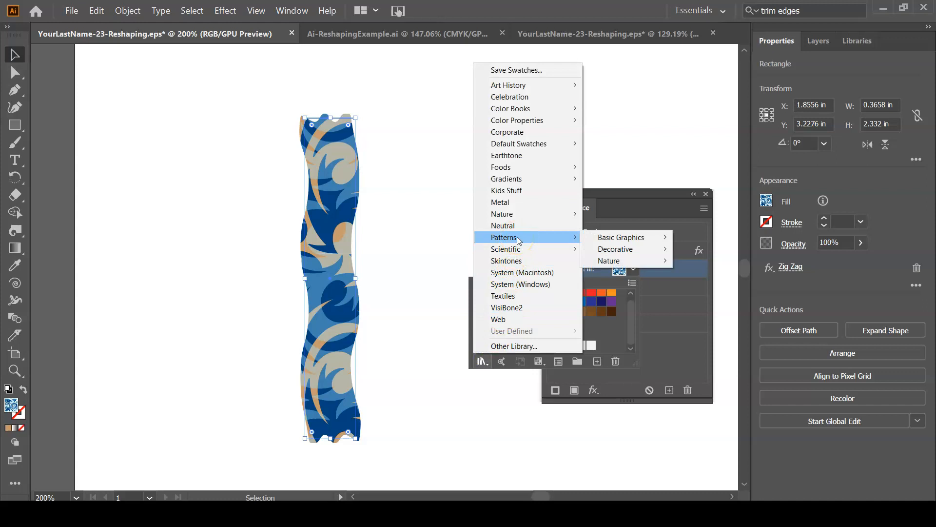
mouse_move(600, 238)
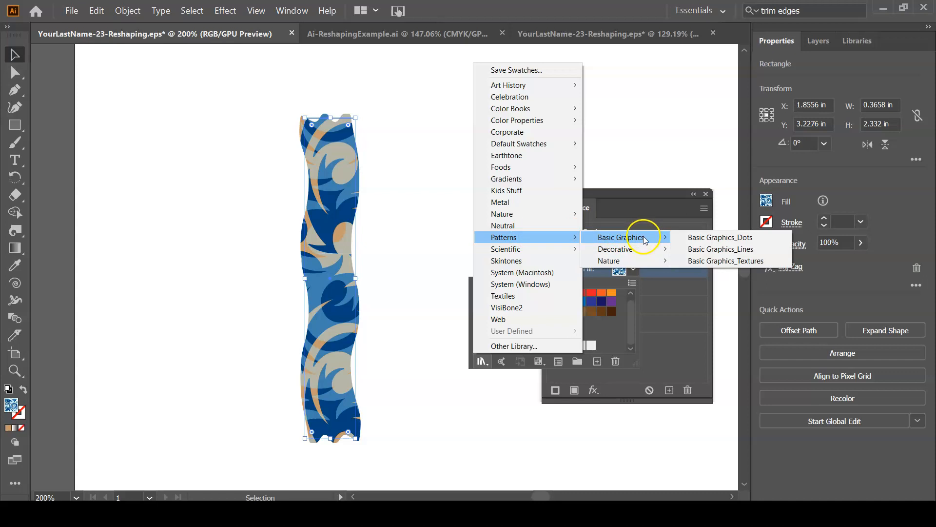
left_click(717, 261)
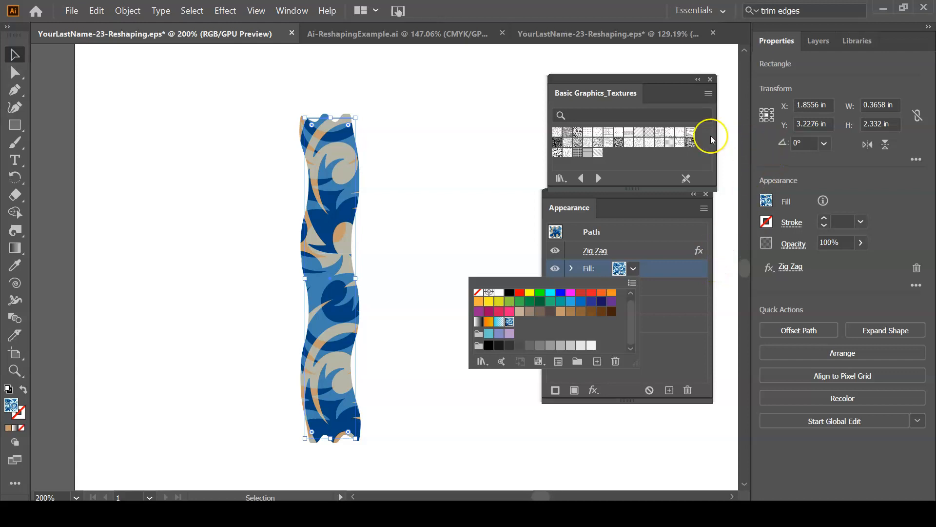
left_click(691, 134)
left_click(690, 133)
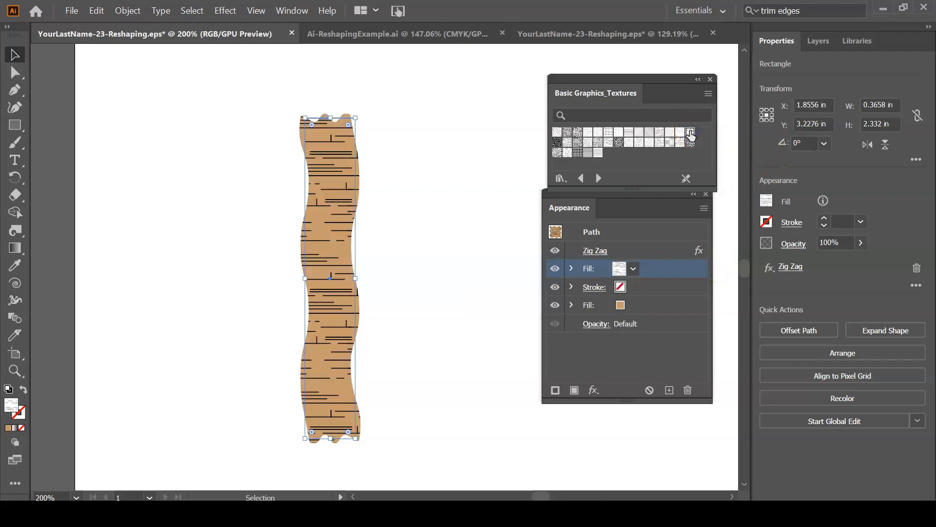
Step: Try stacking the texture fill beneath the tan fill, and undo the reordering
mouse_move(627, 268)
left_mouse_down()
mouse_move(627, 310)
mouse_move(560, 268)
mouse_move(586, 270)
mouse_move(583, 313)
mouse_move(589, 266)
mouse_move(591, 328)
mouse_move(599, 268)
mouse_move(600, 316)
left_mouse_up()
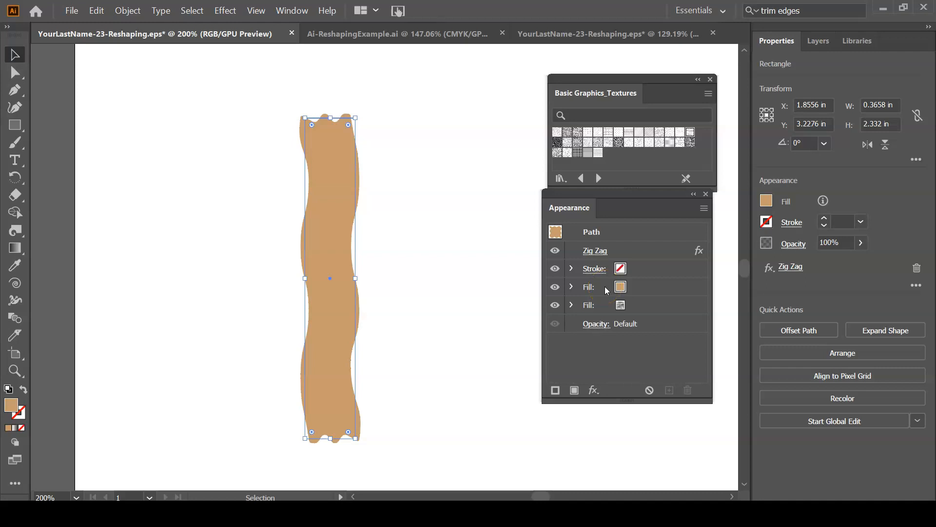
key("ctrl+z")
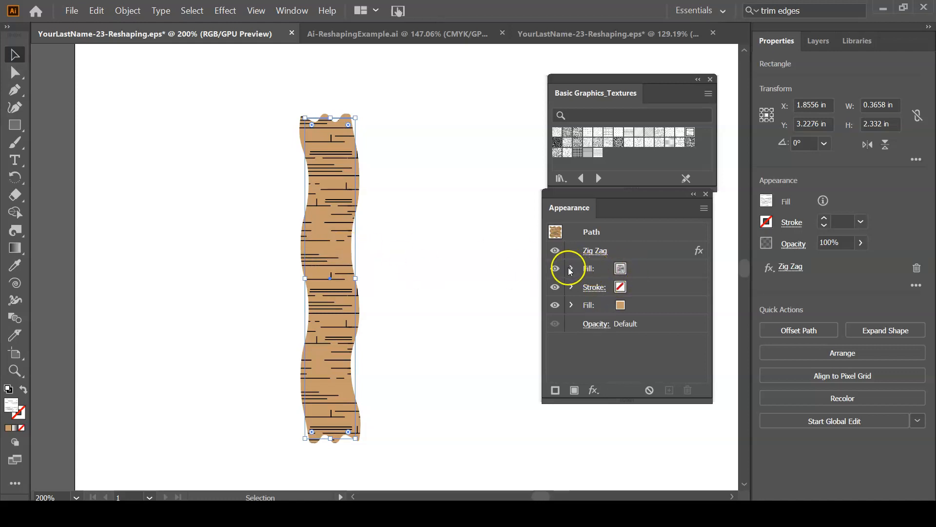
Step: Lower the opacity of the wavy rectangle's texture fill to 35%, keeping the Normal blend mode, and deselect the shape
left_click(572, 268)
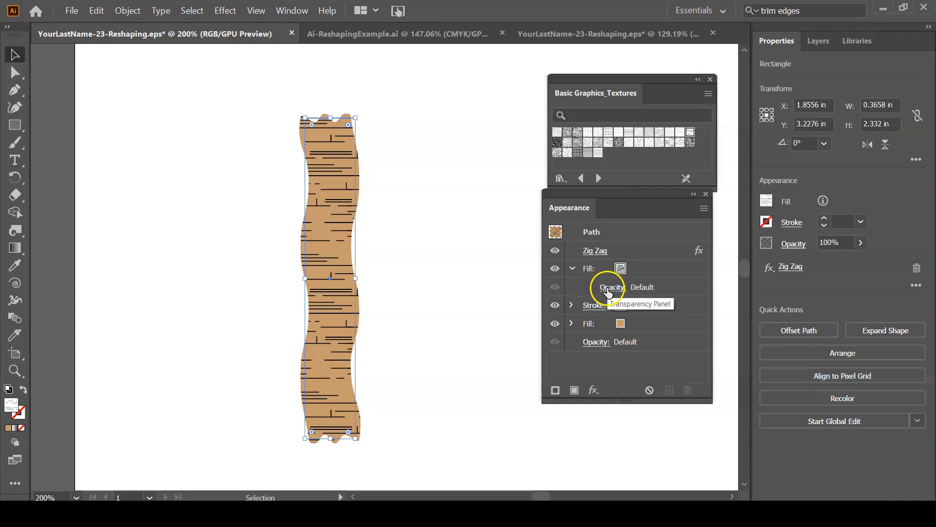
left_click(613, 288)
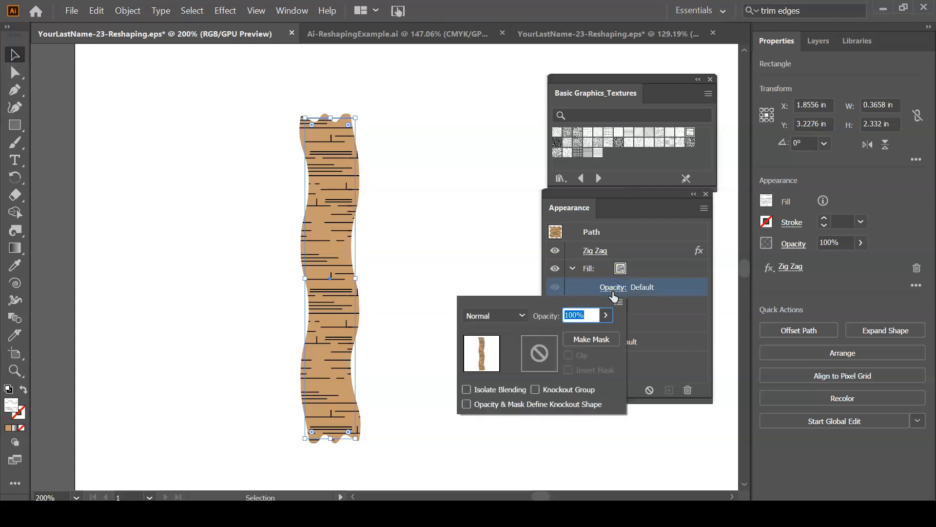
left_click(510, 314)
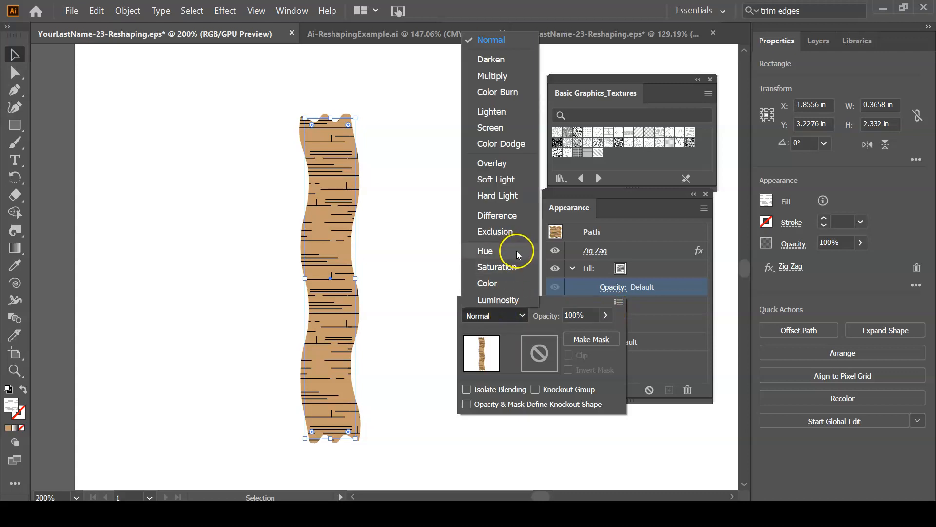
left_click(618, 326)
left_click(606, 317)
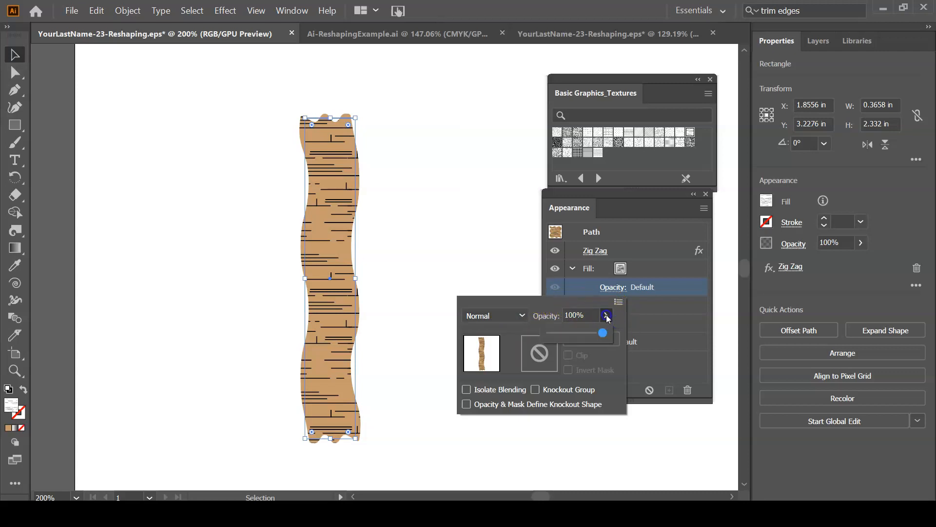
left_click_drag(607, 333, 570, 336)
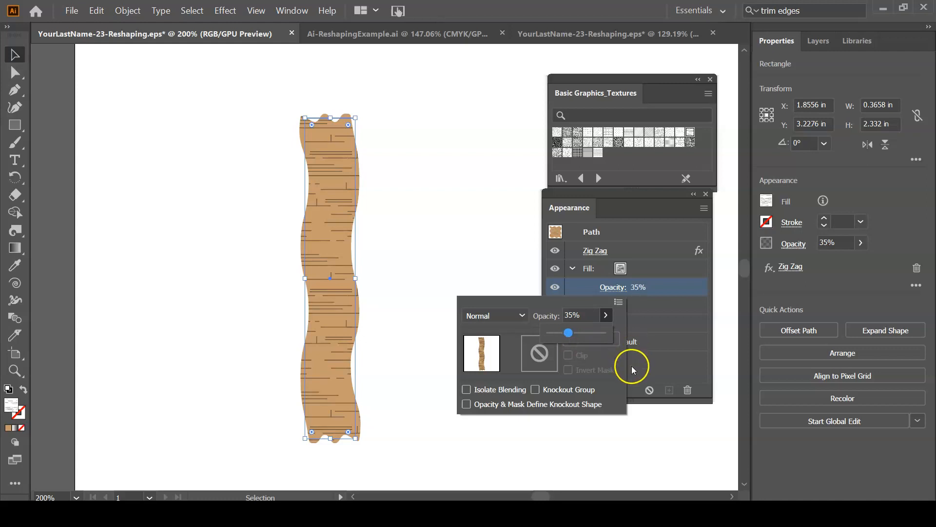
left_click(651, 373)
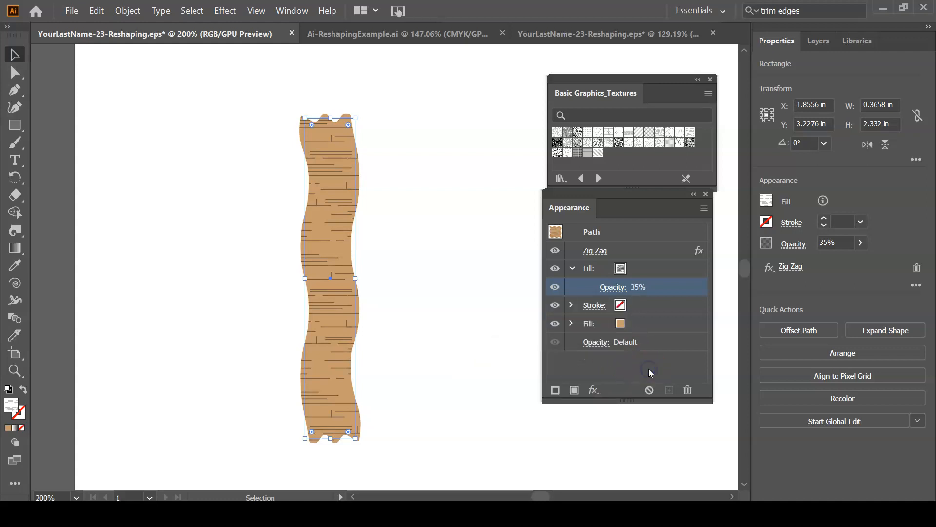
left_click(463, 358)
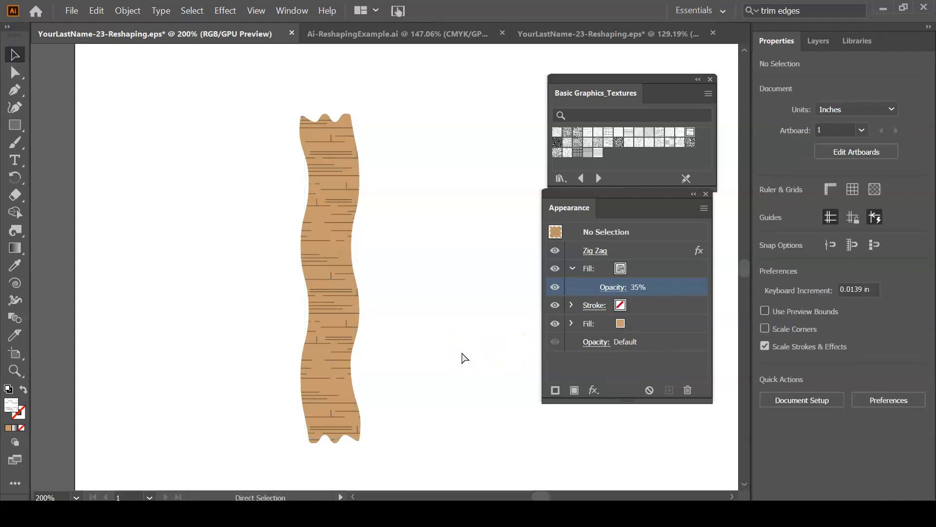
Step: Check the wavy rectangle in Outline view, return to the preview, and save the document
key("ctrl+y")
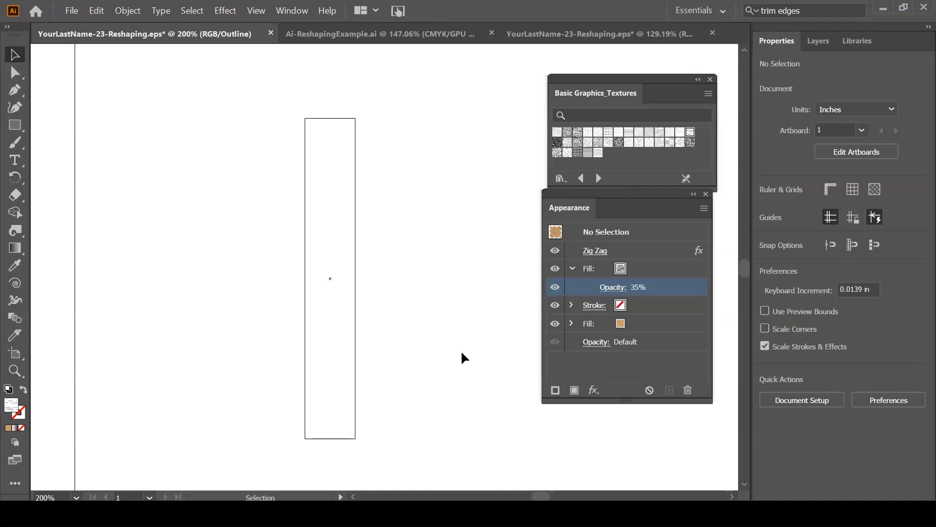
key("a")
key("ctrl+y")
key("v")
key("ctrl+s")
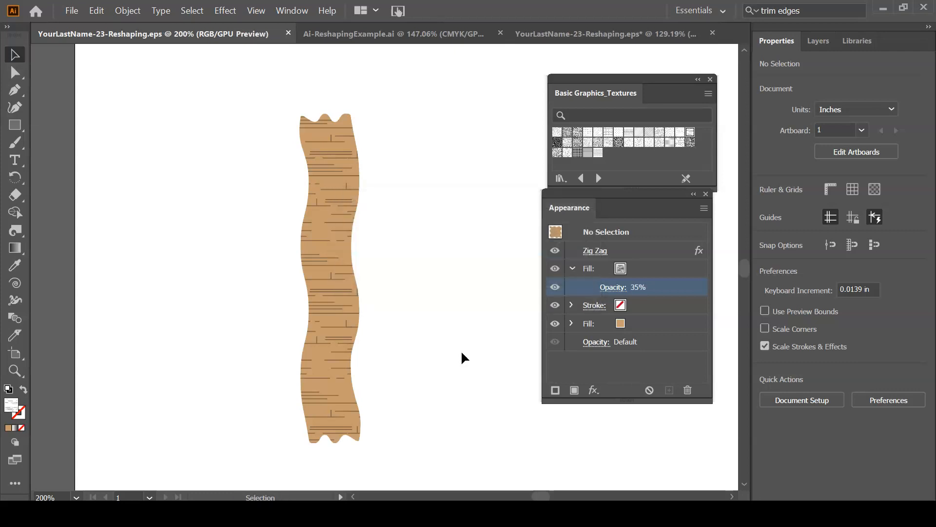
Step: Ready the Pen tool with no fill and a green stroke for drawing above the trunk
left_click_drag(388, 205, 277, 339)
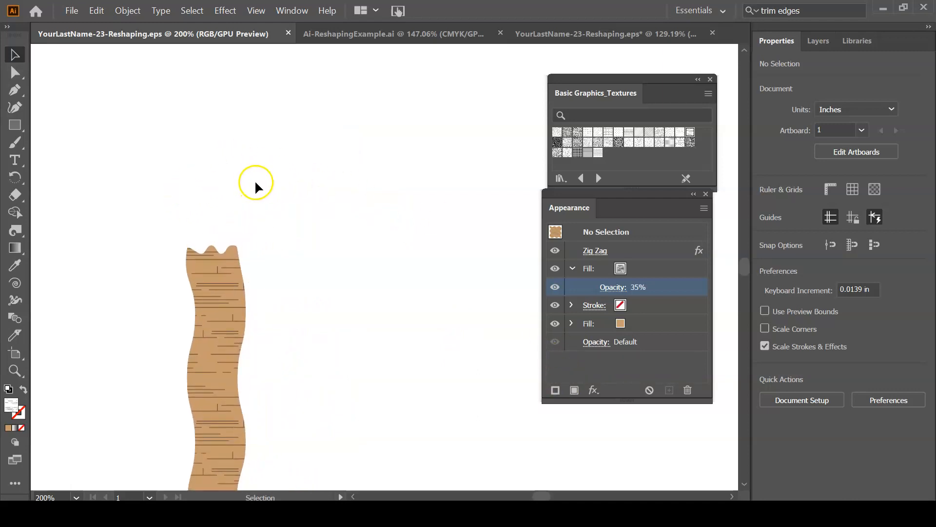
left_click(18, 89)
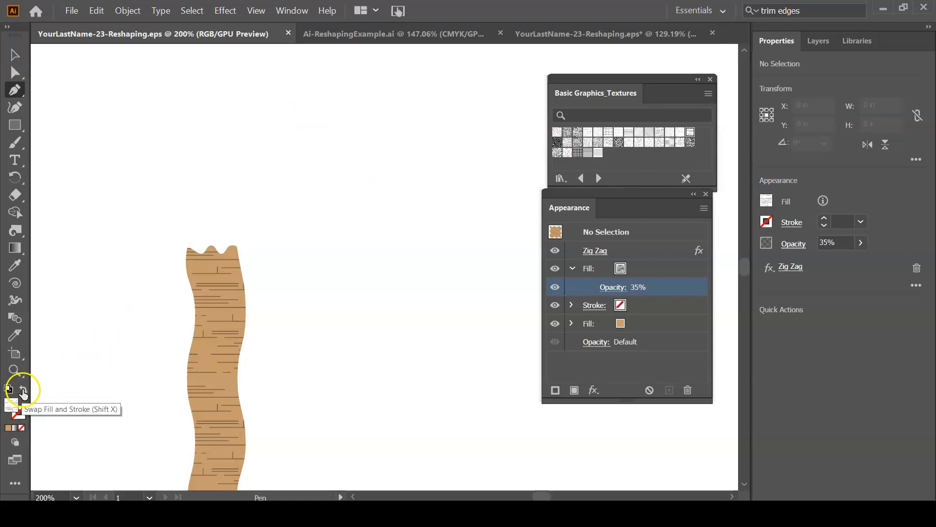
left_click(22, 393)
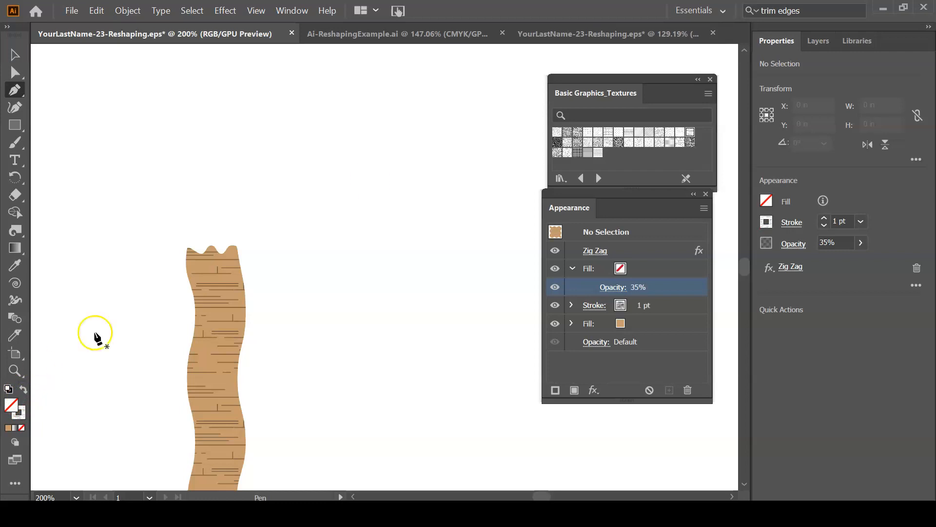
left_click(767, 223)
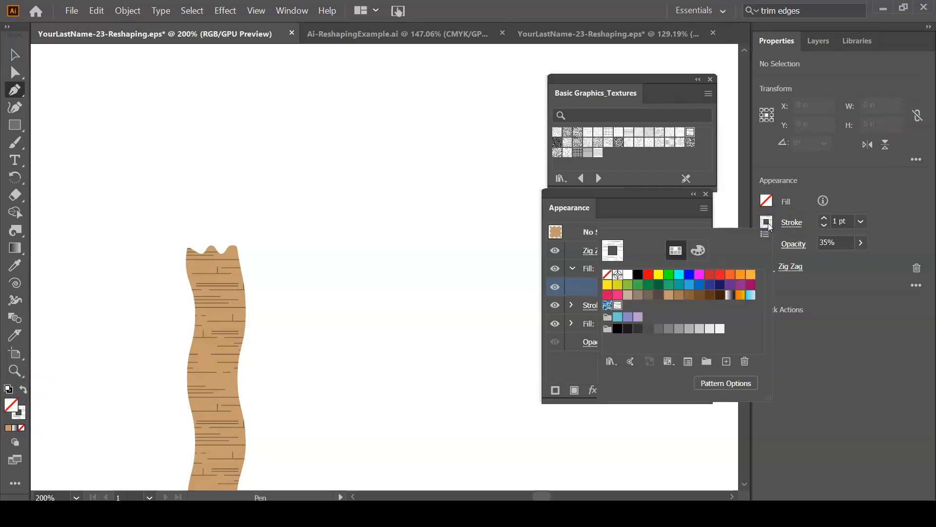
left_click(768, 225)
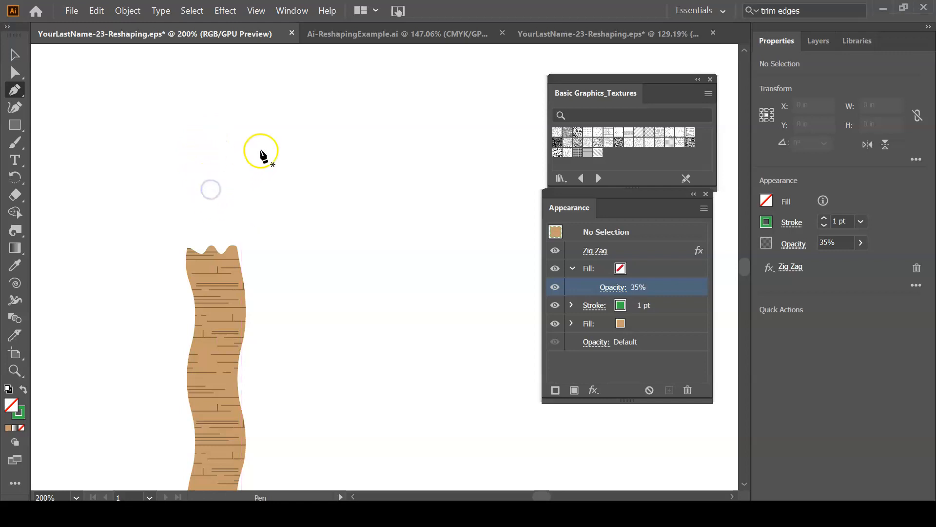
Step: Draw a closed, arched leaf about 1.89 x 0.53 in above the trunk, and swap its green stroke to the fill
left_click(210, 196)
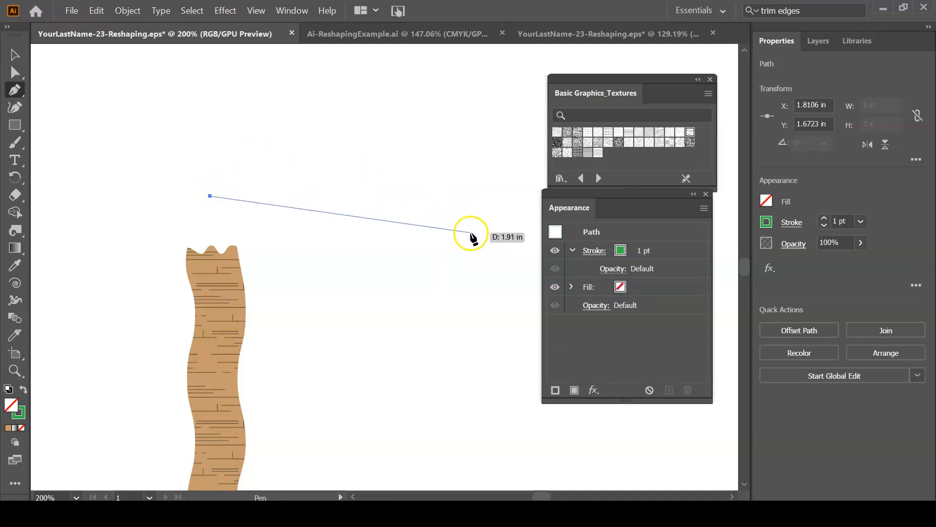
mouse_move(470, 233)
left_mouse_down()
mouse_move(504, 299)
mouse_move(518, 316)
mouse_move(561, 328)
mouse_move(592, 376)
left_mouse_up()
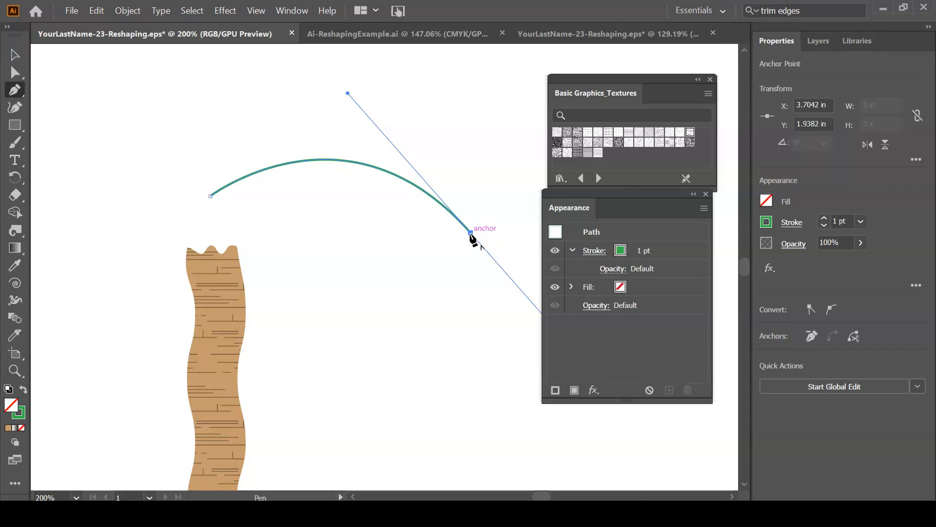
left_click_drag(471, 232, 210, 197)
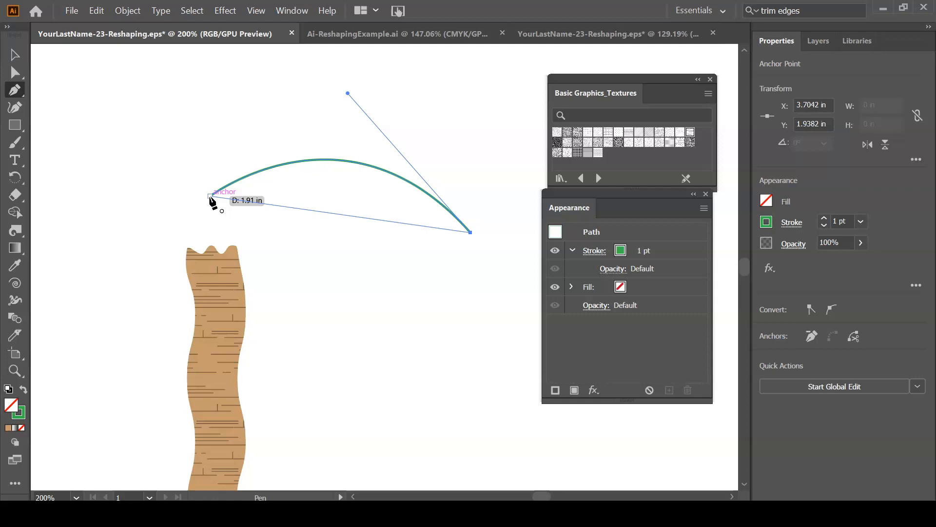
left_click_drag(210, 196, 46, 205)
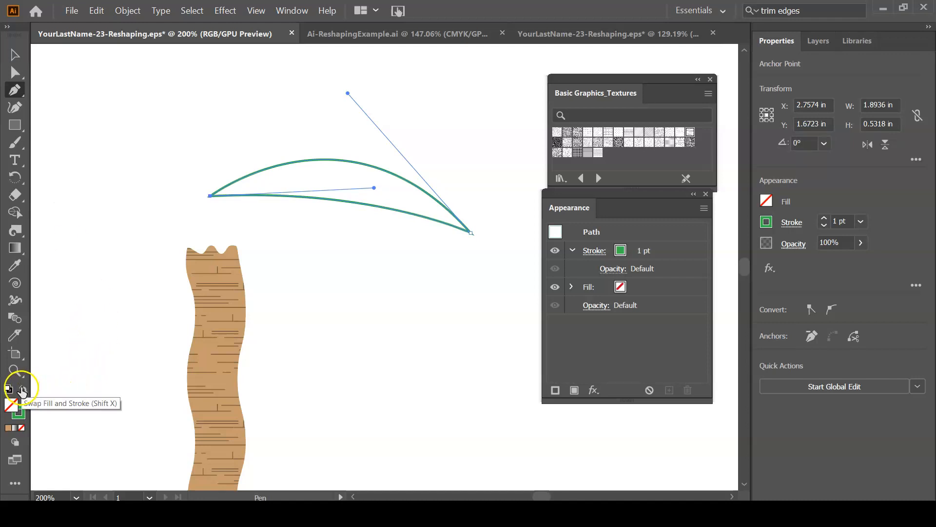
left_click(22, 390)
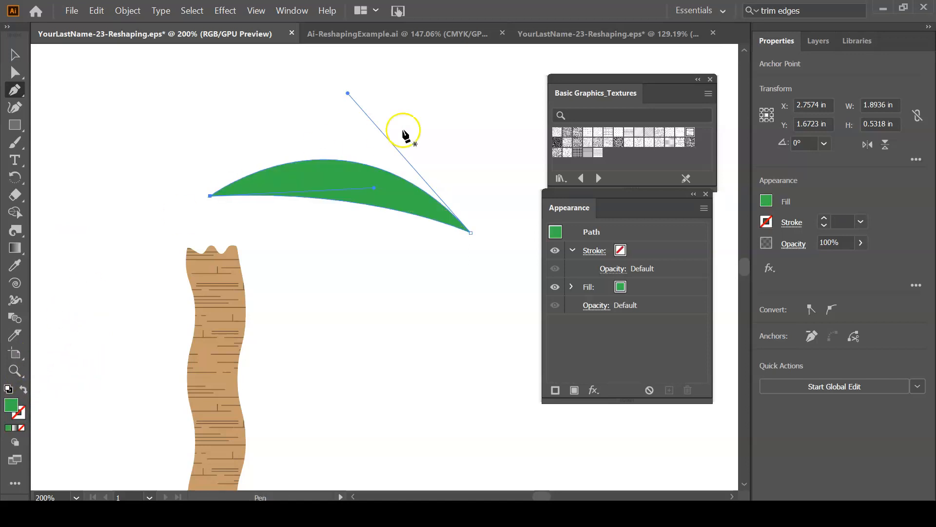
Step: Examine the leaf's path up close in Outline view, and return to the preview
key("ctrl+space")
left_click(332, 184)
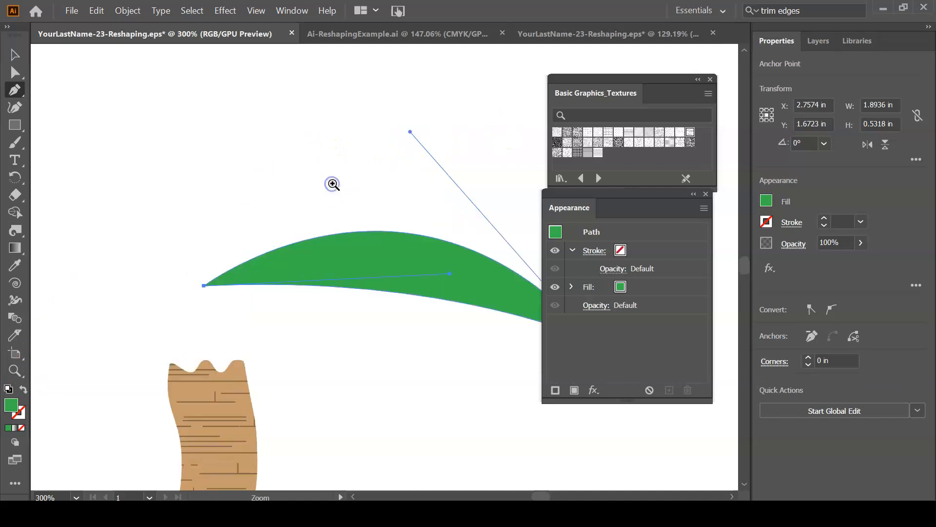
left_click_drag(341, 200, 226, 140)
key("ctrl+y")
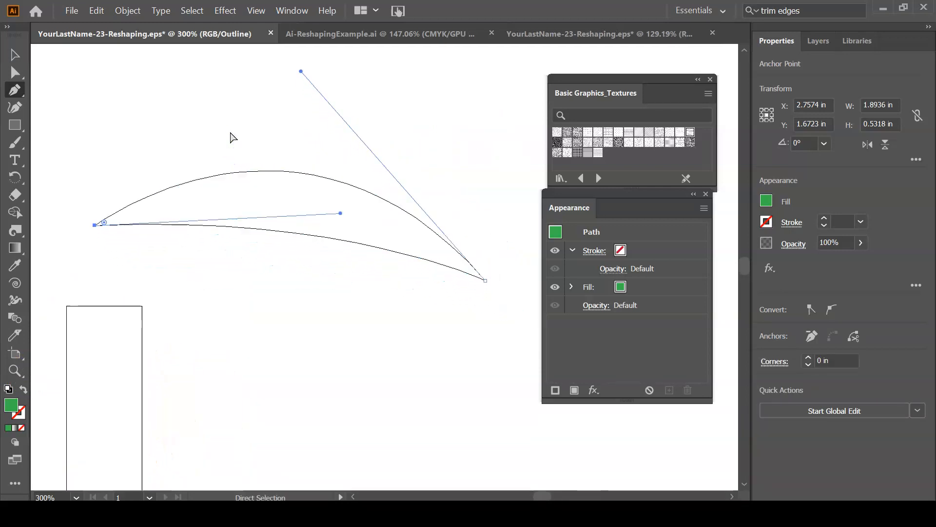
key("ctrl+y")
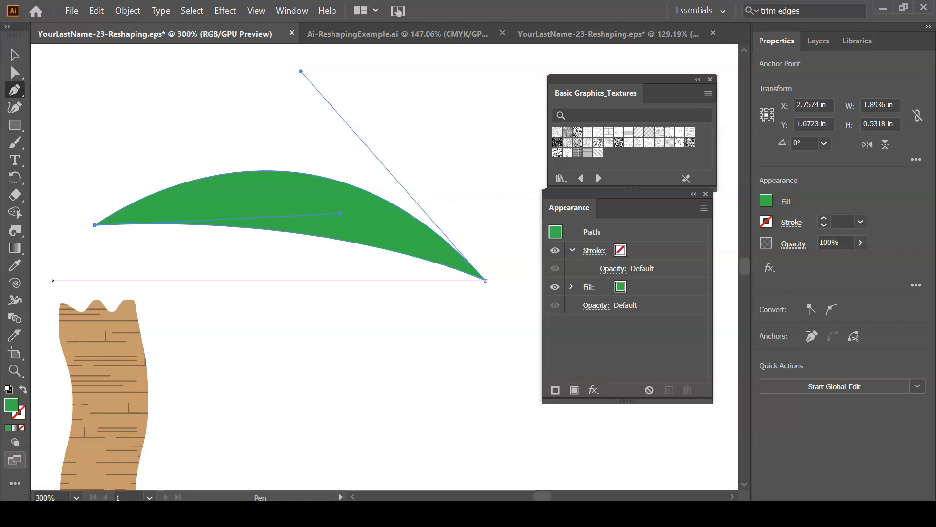
Step: Add the Scallop tool to the toolbar's distortion tool group, and review its options without changing them
left_click(15, 484)
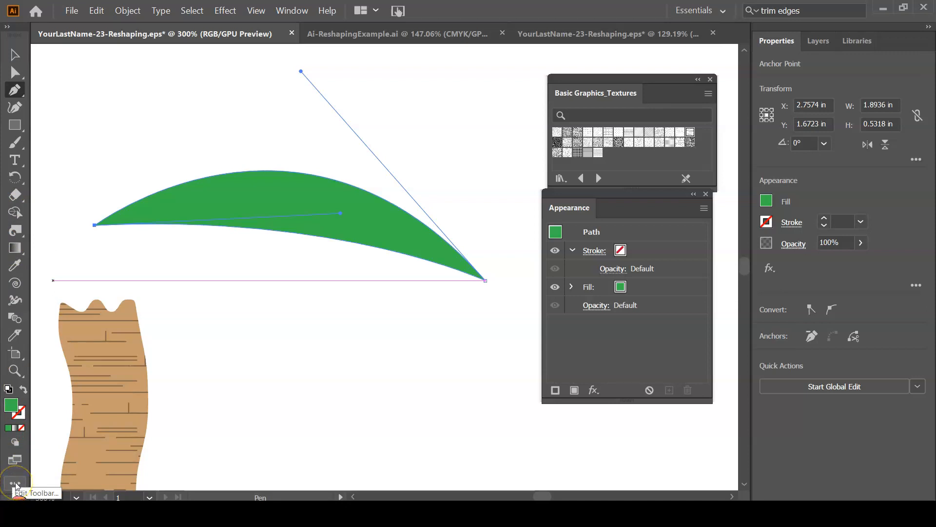
left_click(15, 484)
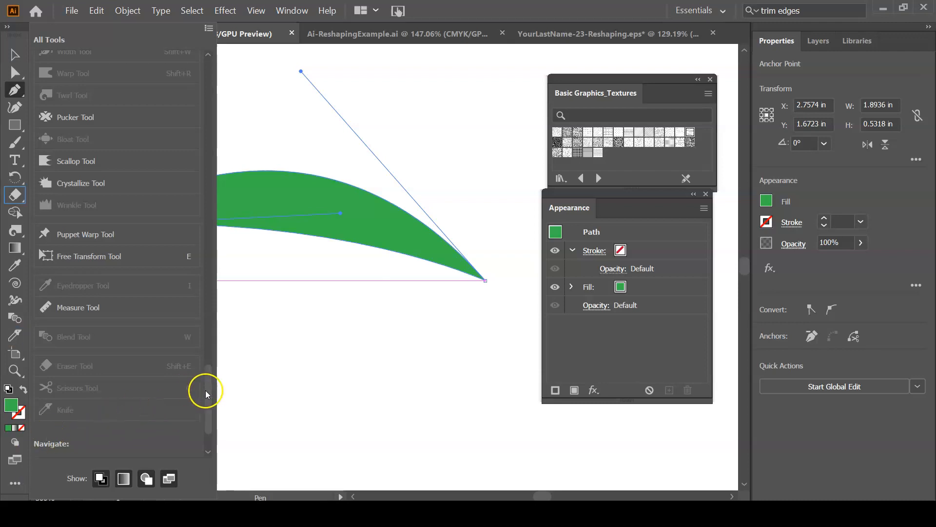
left_click_drag(210, 389, 211, 362)
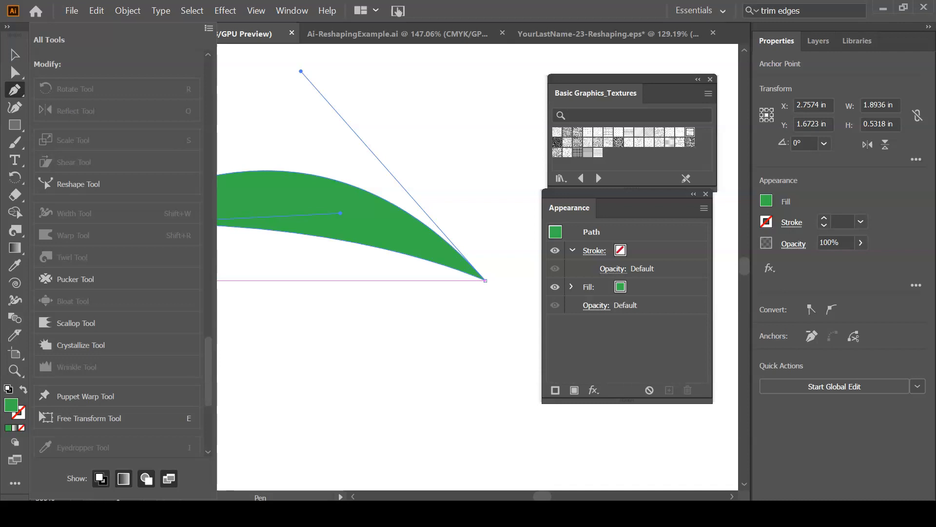
left_click(18, 485)
left_click(17, 486)
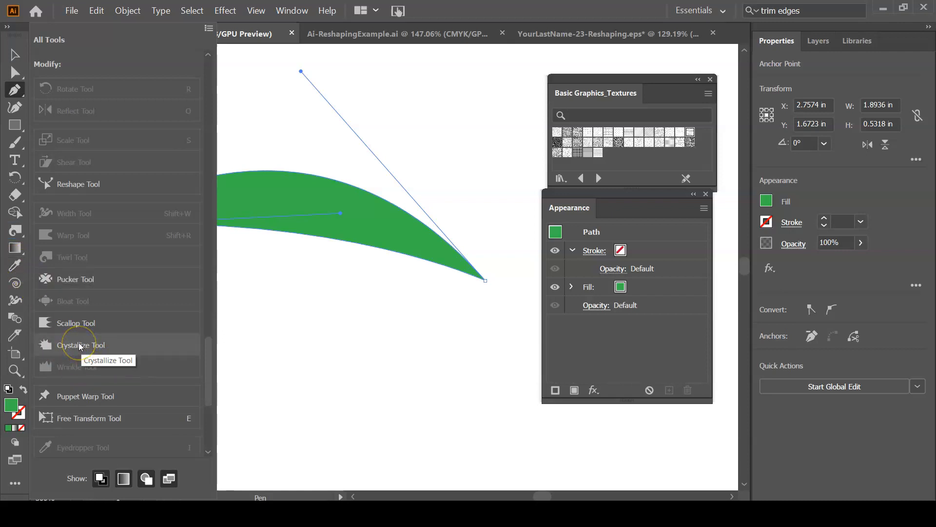
left_click(66, 323)
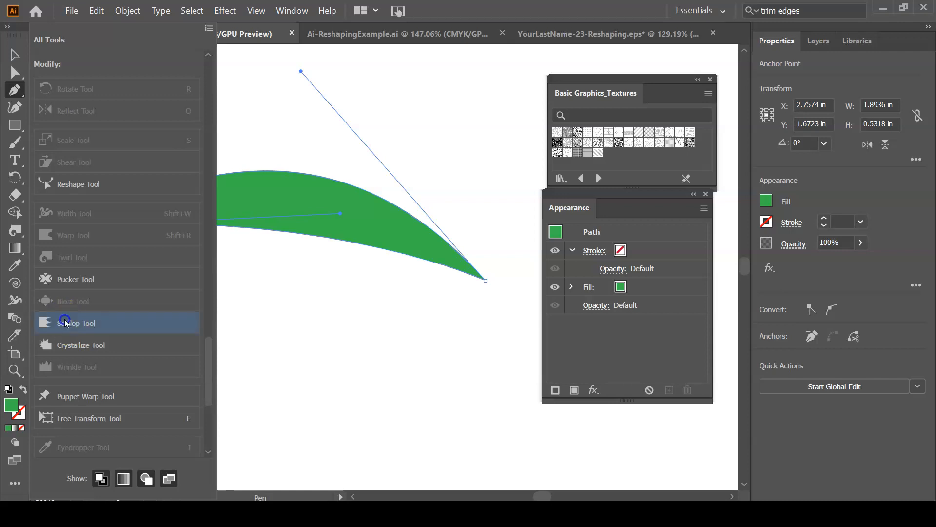
left_click_drag(62, 317, 16, 233)
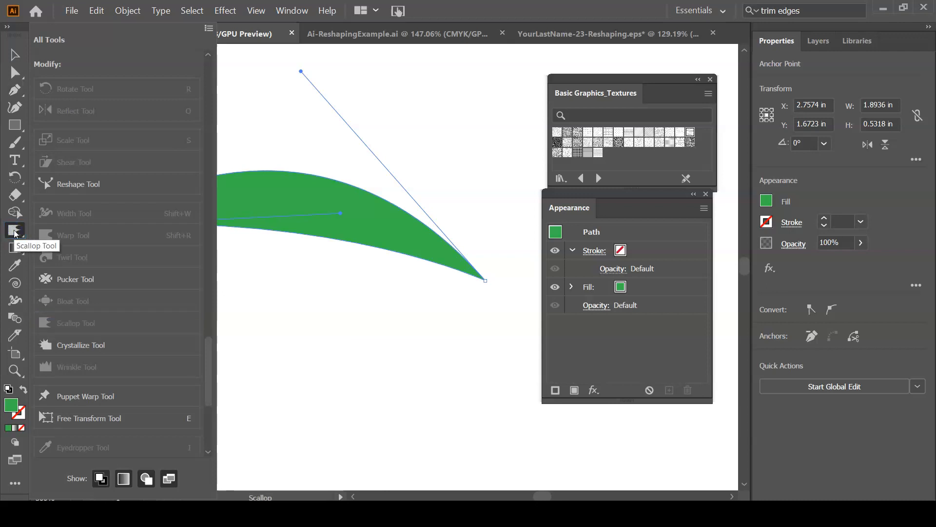
left_click(15, 483)
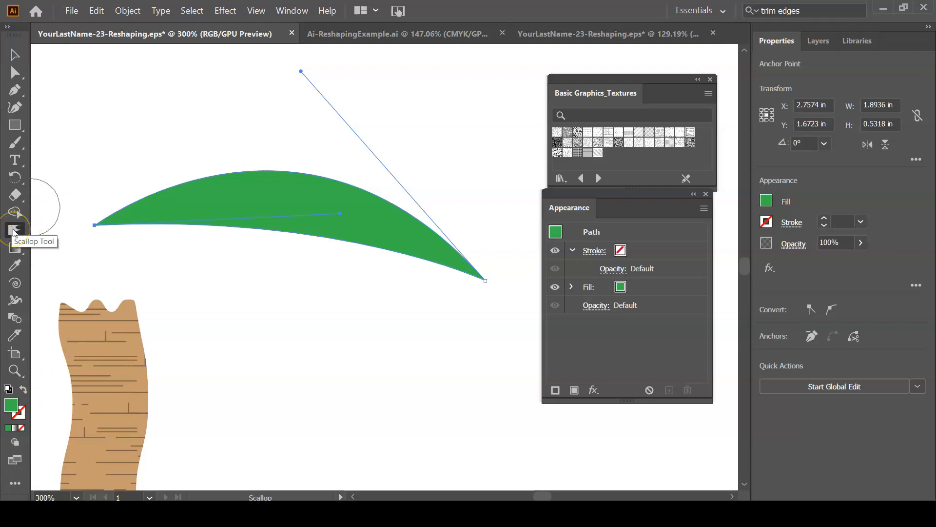
double_click(13, 233)
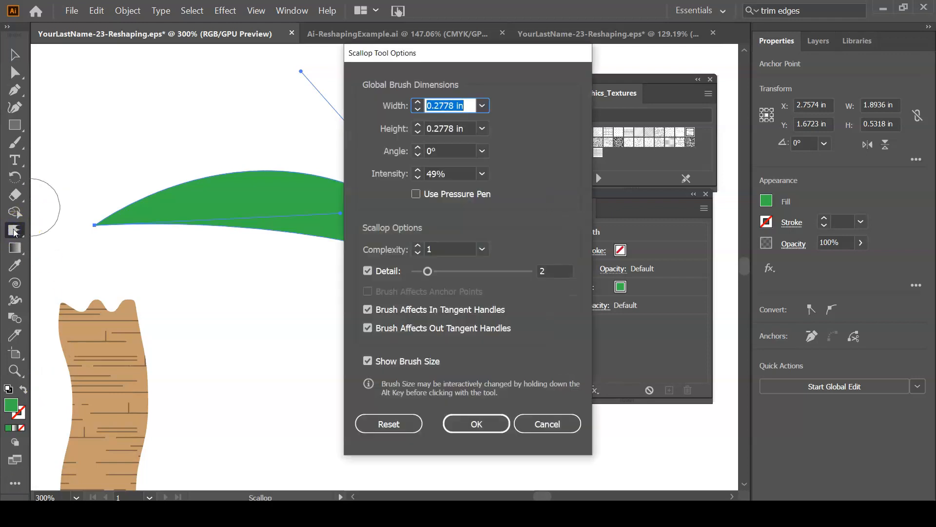
left_click(537, 424)
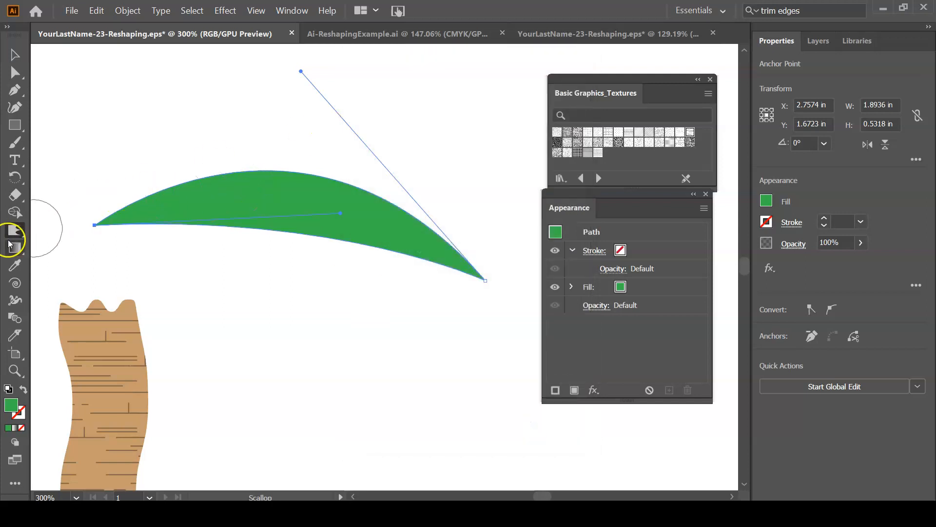
Step: Roughen the leaf's lower edge along its length with the Wrinkle tool, undoing the last unwanted stroke
left_click(17, 230)
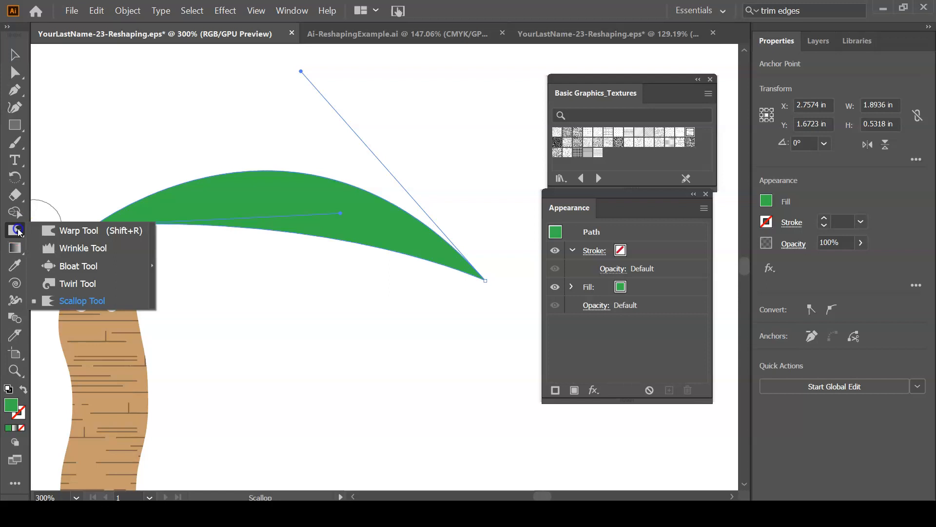
left_click(59, 249)
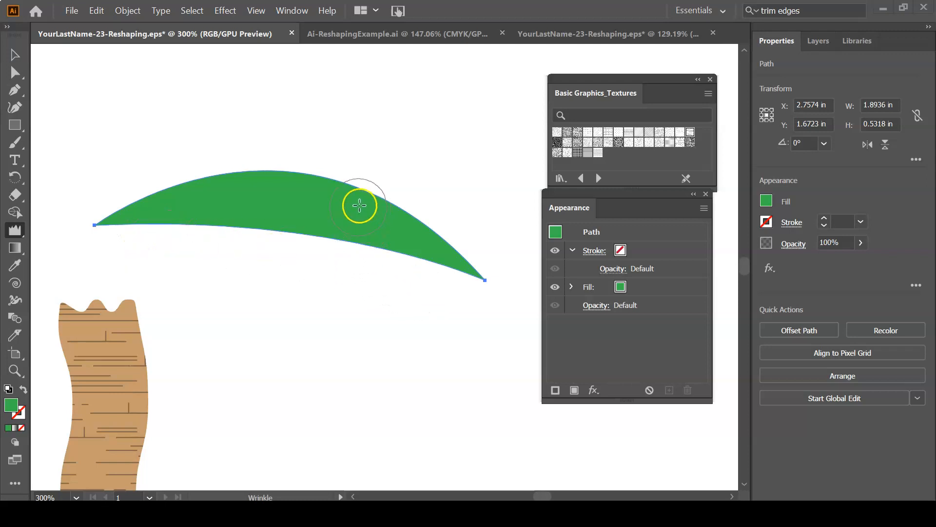
mouse_move(367, 260)
left_mouse_down()
mouse_move(363, 237)
mouse_move(360, 251)
mouse_move(356, 232)
mouse_move(296, 238)
mouse_move(158, 228)
left_mouse_up()
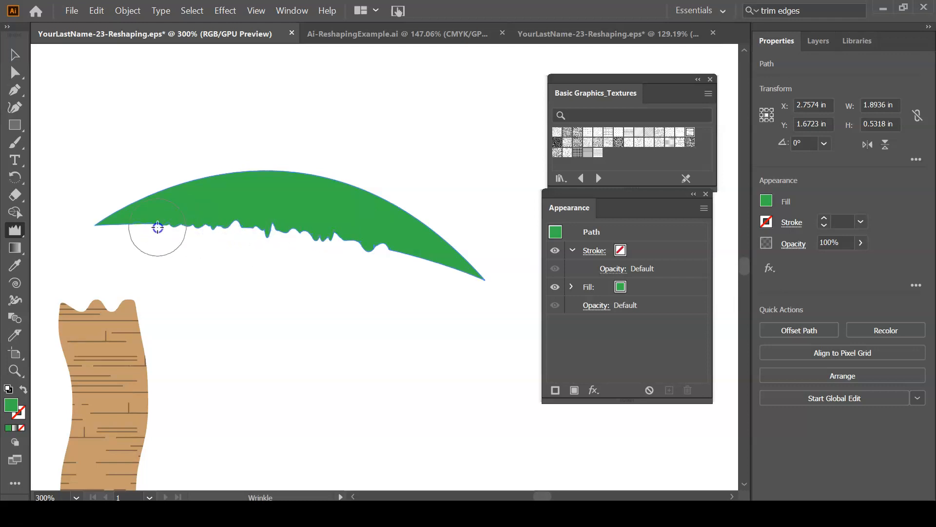
mouse_move(299, 273)
left_mouse_down()
mouse_move(419, 250)
mouse_move(493, 366)
mouse_move(433, 324)
mouse_move(393, 316)
mouse_move(417, 267)
mouse_move(403, 215)
left_mouse_up()
left_click(424, 258, "ctrl")
mouse_move(382, 290)
left_mouse_down()
mouse_move(411, 273)
mouse_move(434, 289)
left_mouse_up()
left_click(411, 315)
key("ctrl")
key("ctrl")
key("ctrl+z")
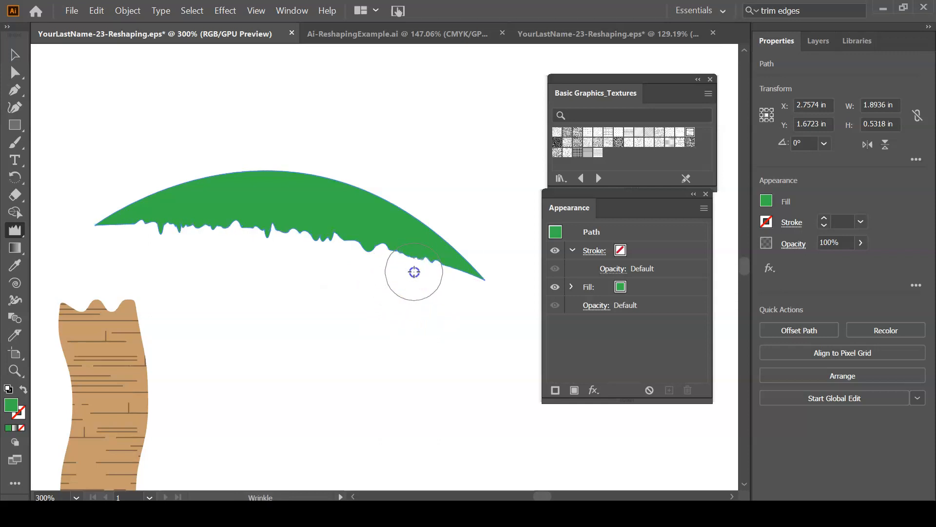
Step: Deselect the leaf, examine its wrinkled path in Outline view, and return to the preview
left_click(432, 315, "ctrl")
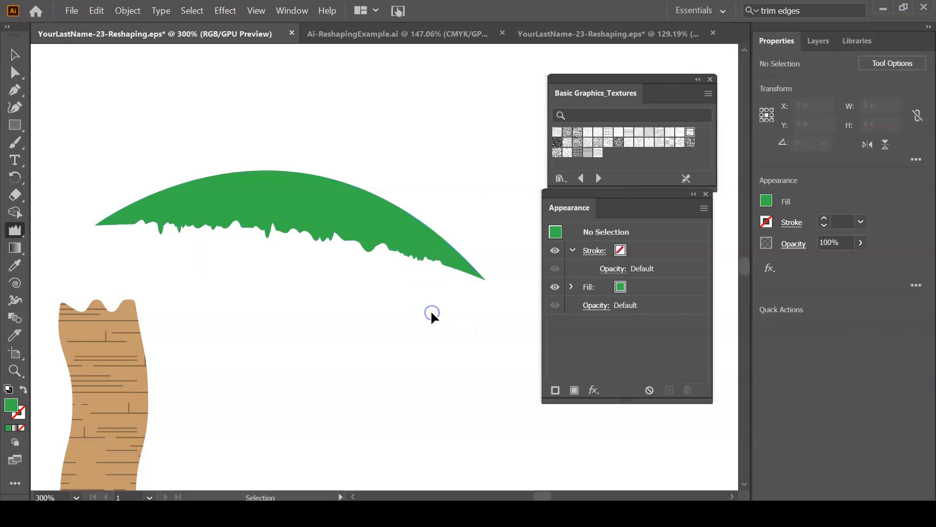
key("ctrl+y")
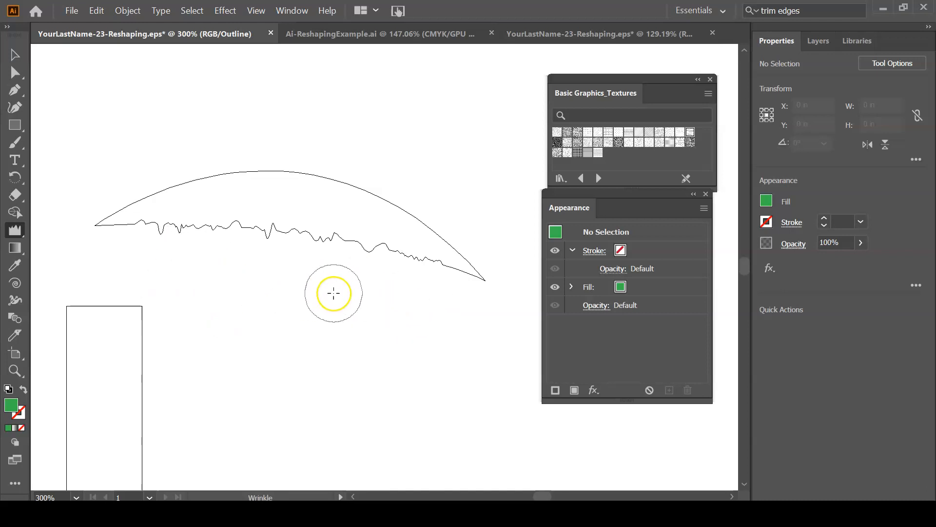
left_click(321, 295, "ctrl")
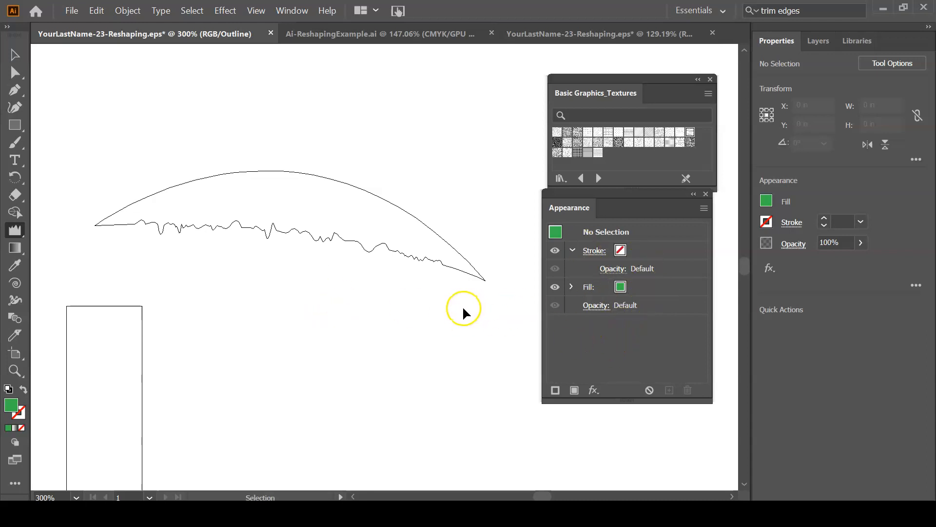
key("ctrl+y")
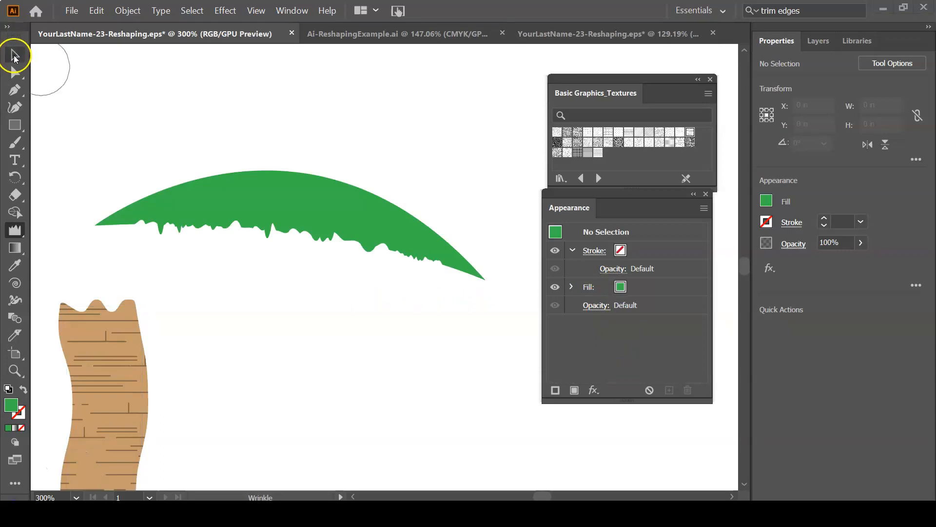
Step: Stretch the leaf downward to about 0.66 in high, and rotate it about 6° clockwise
left_click(15, 55)
left_click(250, 195)
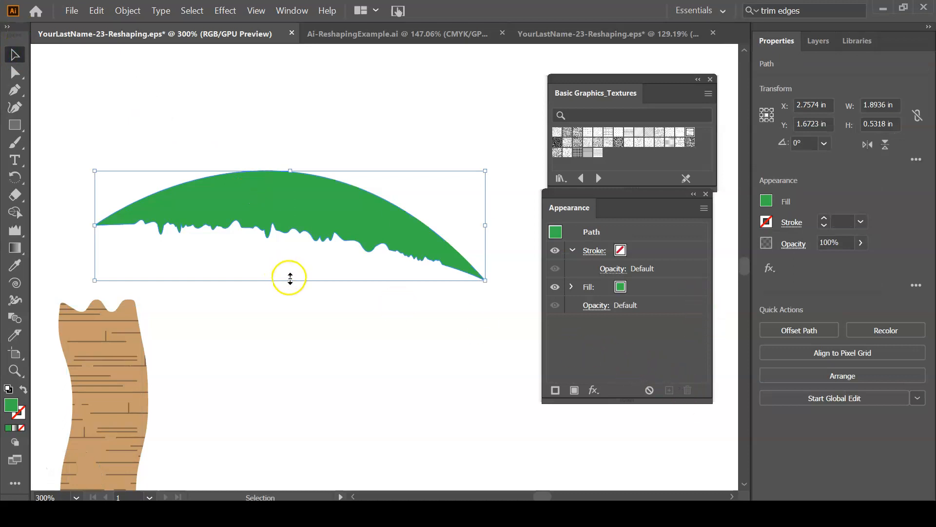
left_click_drag(290, 280, 288, 306)
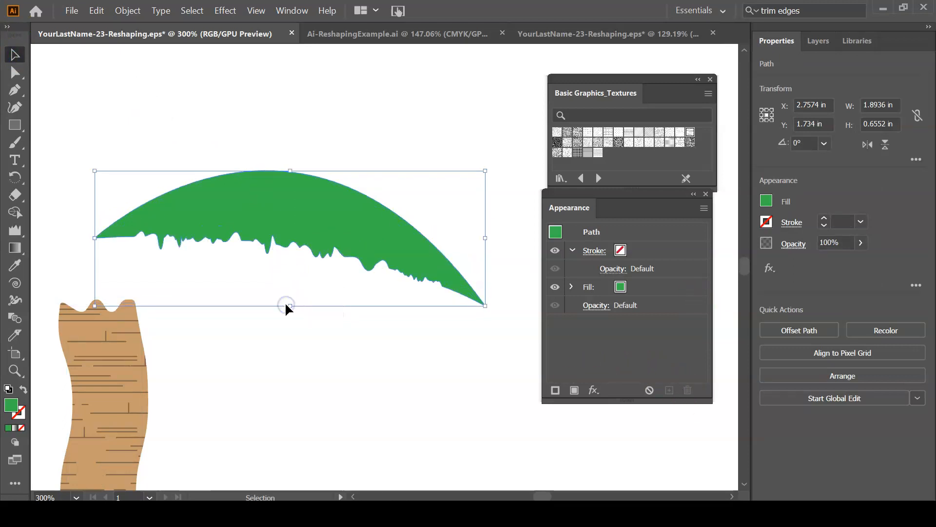
left_click_drag(488, 166, 493, 189)
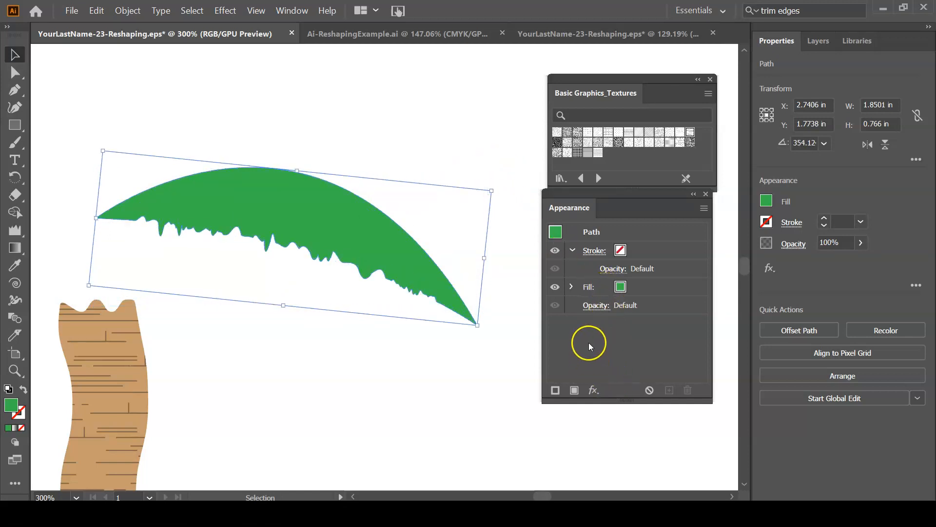
left_click(596, 391)
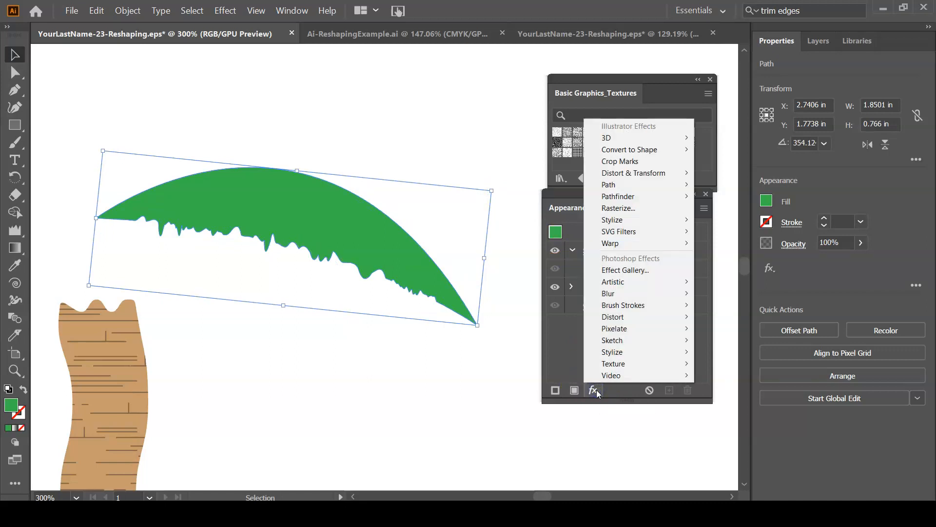
mouse_move(658, 222)
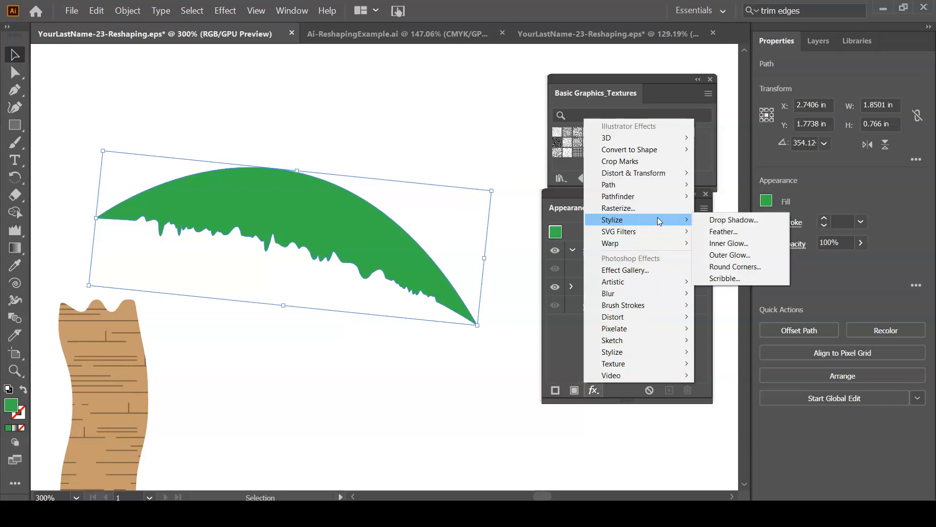
left_click(741, 243)
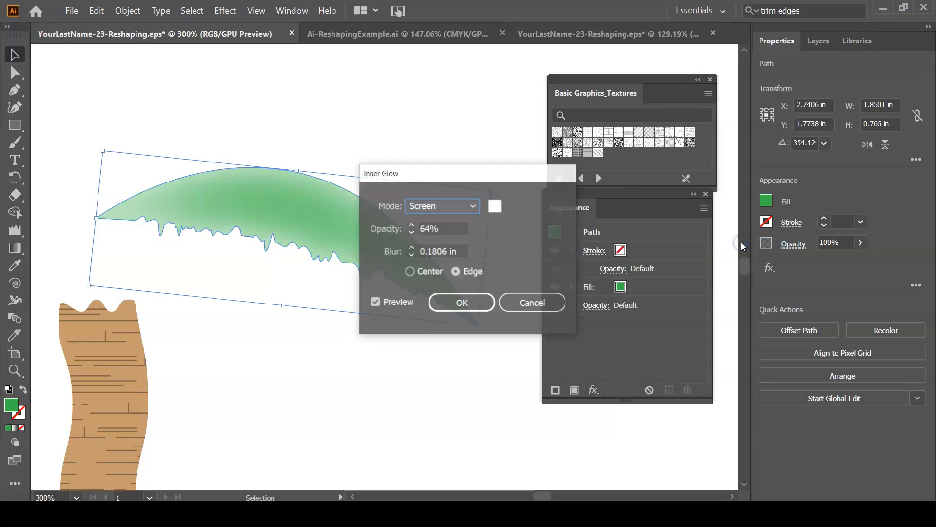
left_click_drag(515, 174, 430, 311)
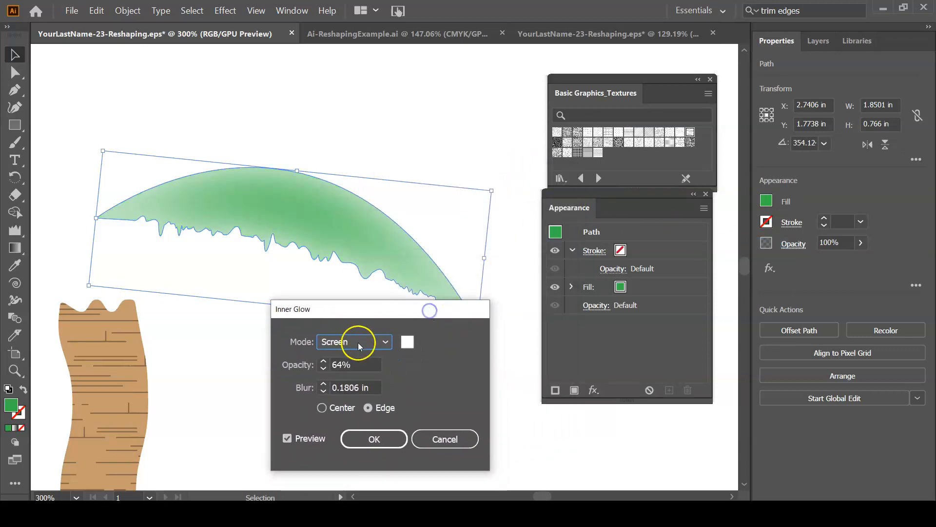
left_click(324, 391)
left_click(323, 391)
left_click(324, 391)
left_click(324, 383)
left_click(324, 384)
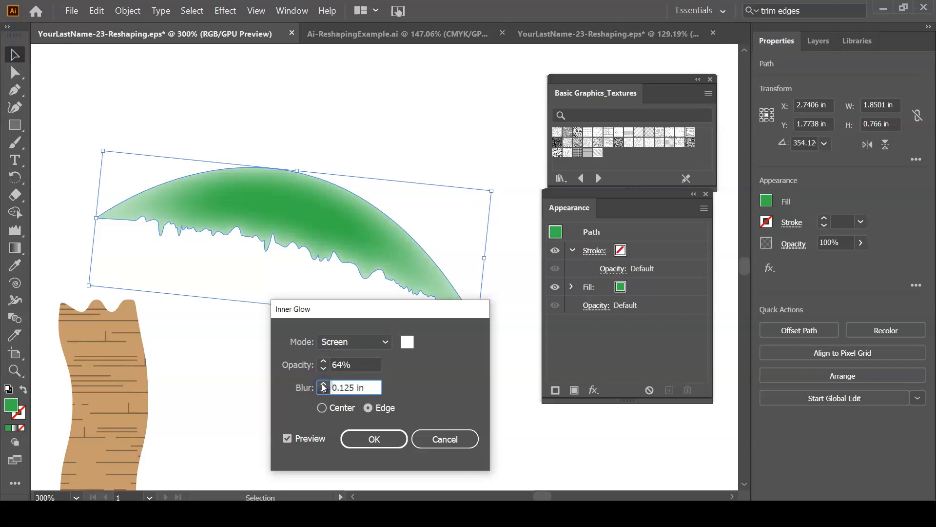
left_click_drag(340, 388, 368, 392)
left_click(447, 440)
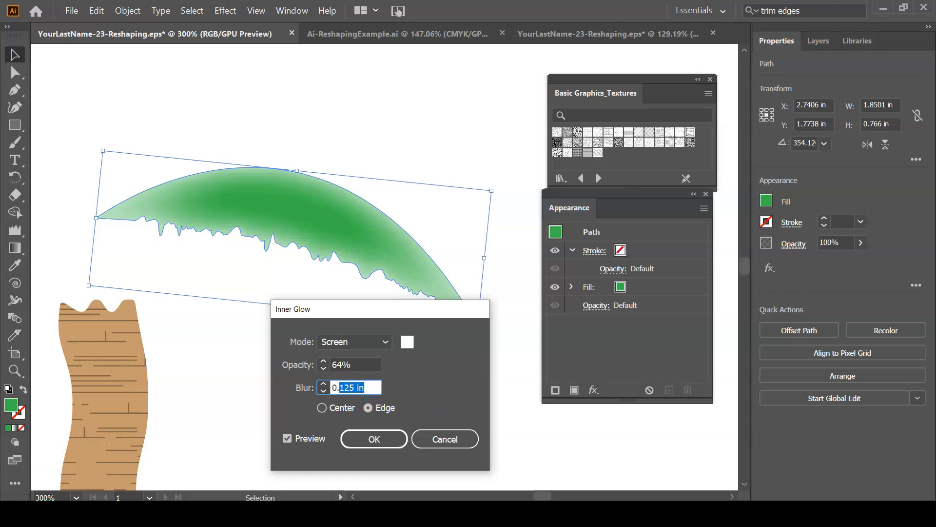
left_click(445, 439)
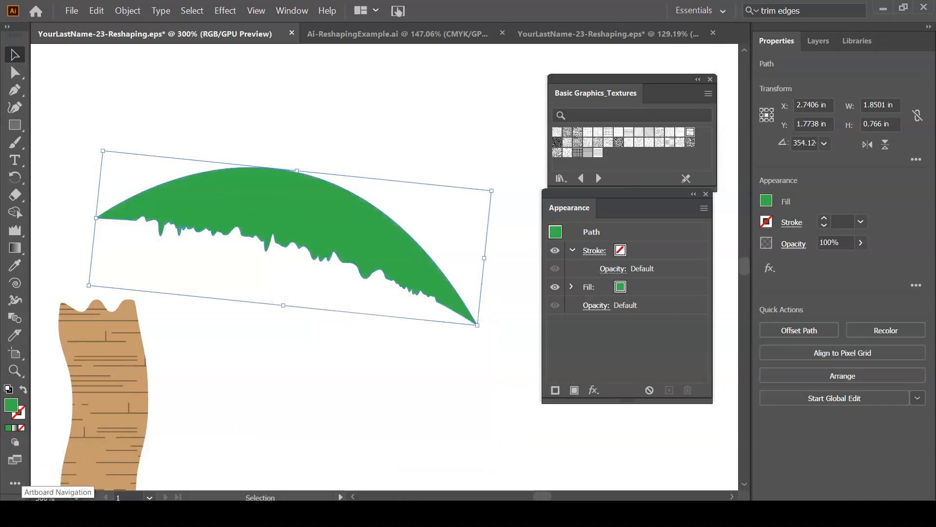
Step: Start an Inner Glow effect on the leaf from the edge, with a blur of 0.0625 in
left_click(593, 391)
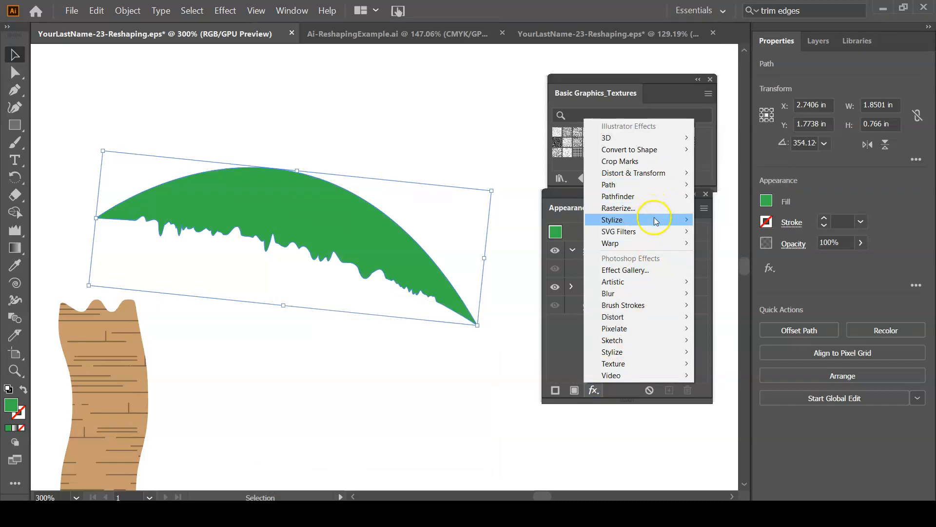
left_click(722, 243)
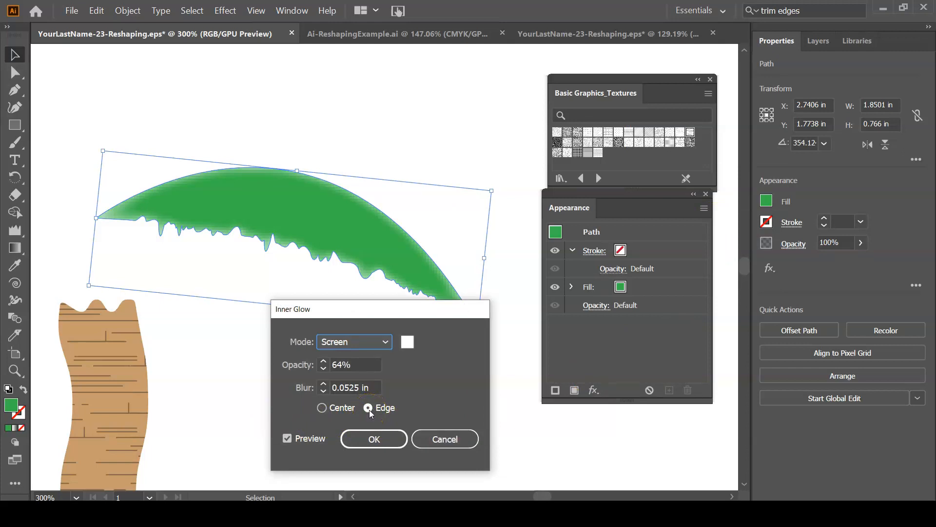
left_click(323, 387)
type("0.375")
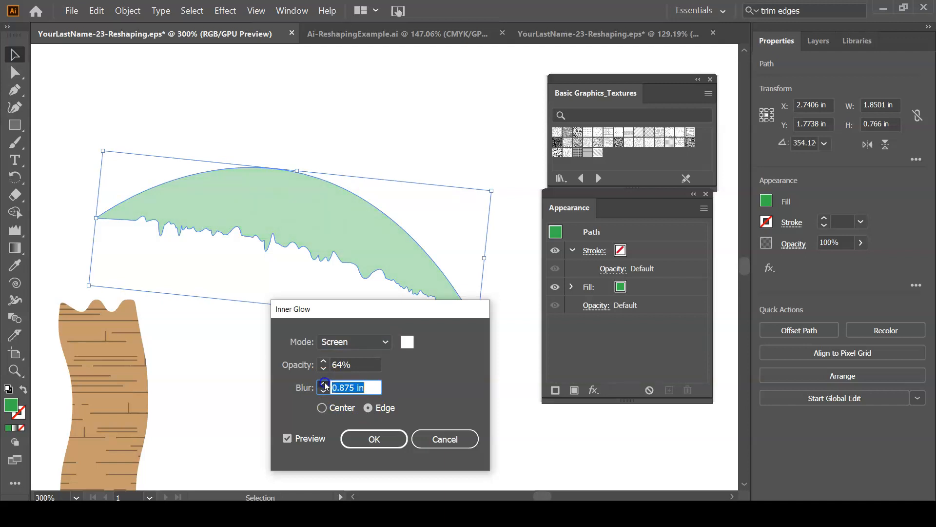
left_click(323, 383)
double_click(324, 390)
left_click(324, 390)
left_click(324, 391)
left_click(323, 391)
double_click(323, 391)
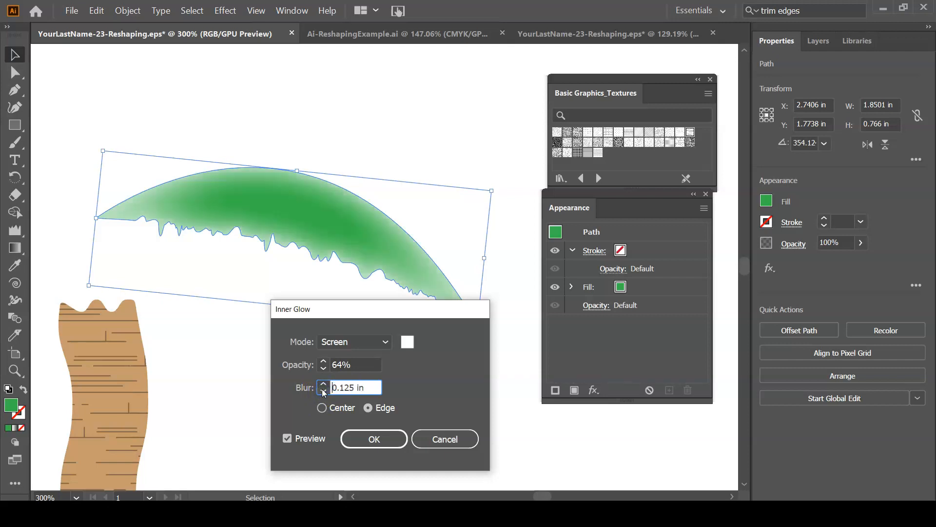
left_click(323, 391)
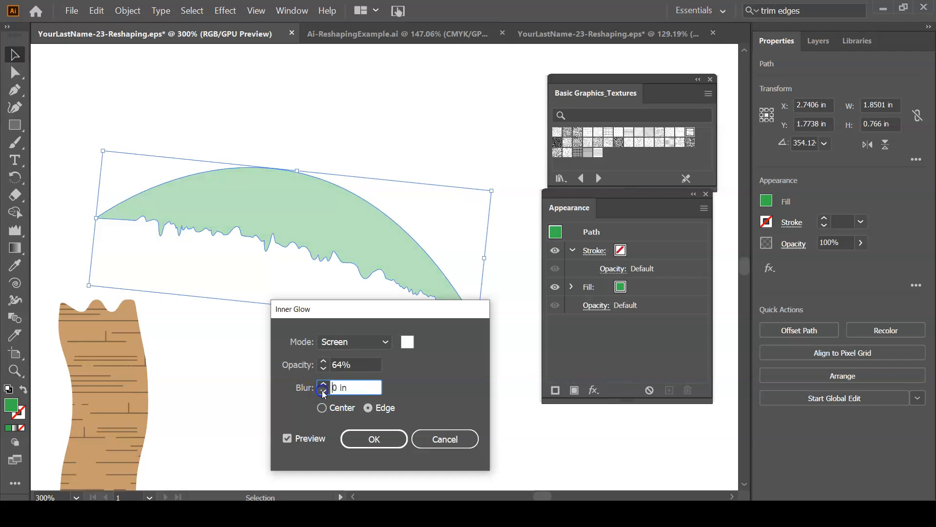
left_click(427, 326)
type(".0625")
key("Tab")
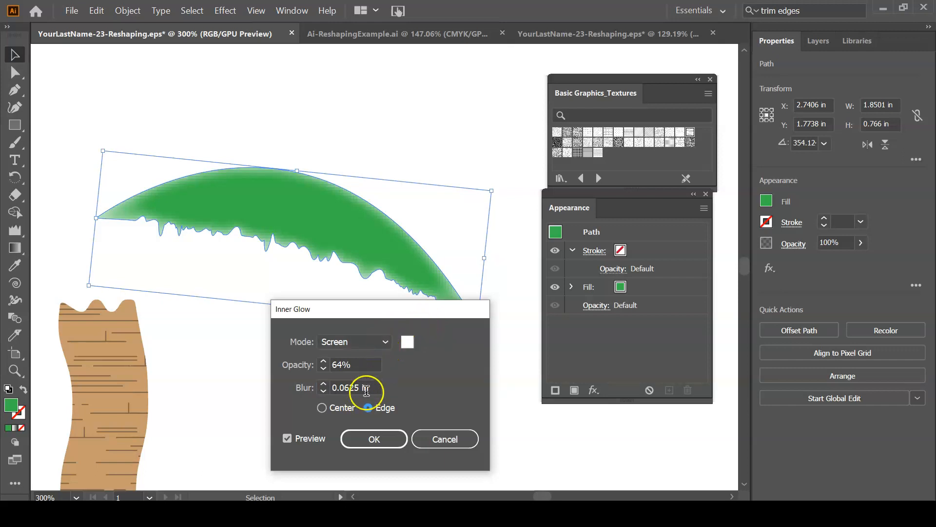
Step: Raise the inner glow's opacity to 100%
left_click(324, 362)
left_click(323, 362)
left_click(323, 362)
left_click(323, 362)
left_click(323, 362)
left_click(323, 362)
left_click(324, 362)
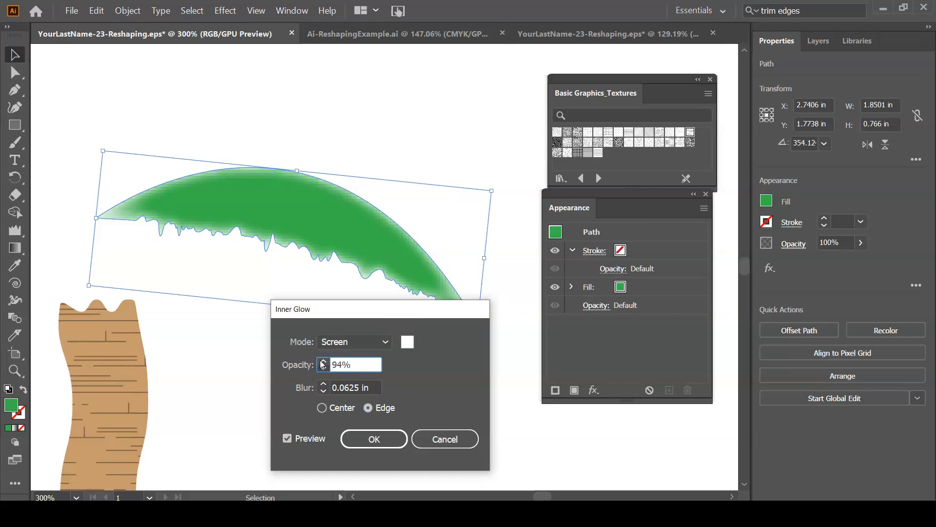
left_click(324, 362)
left_click(324, 362)
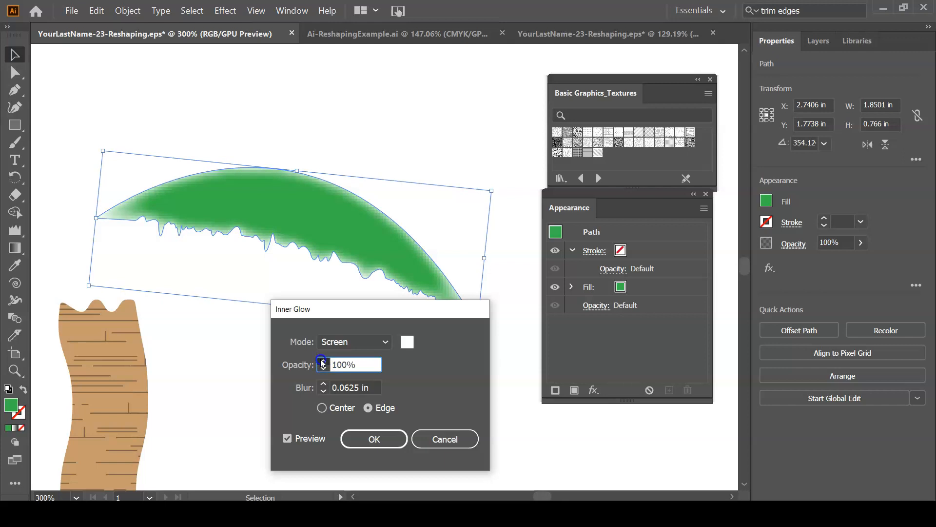
Step: Move the Inner Glow dialog off the leaf, and try the Darken, Lighten and Color Burn blend modes
left_click_drag(468, 306, 680, 307)
left_click(619, 343)
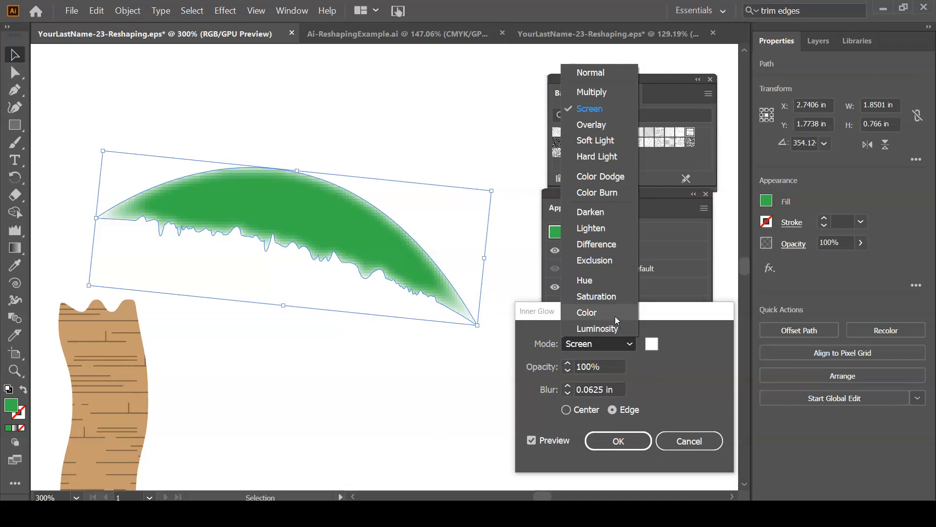
left_click(610, 214)
left_click(603, 345)
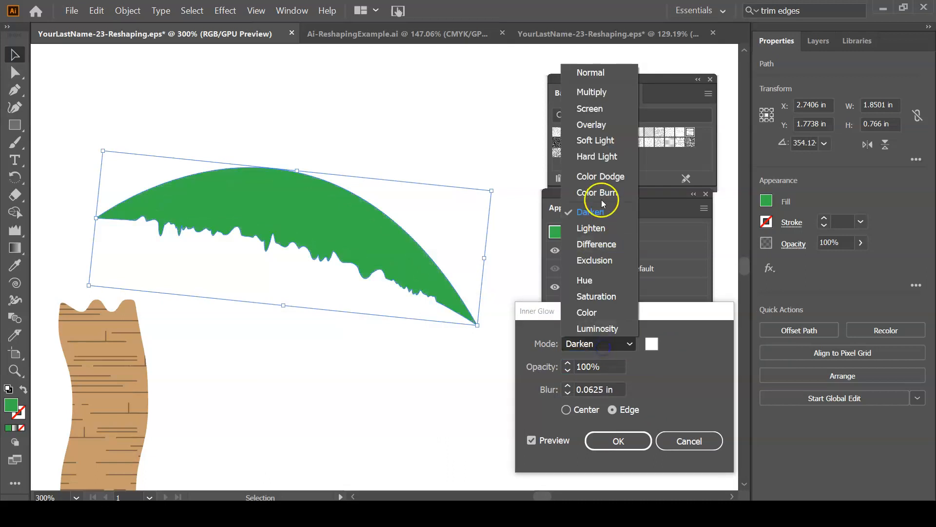
left_click(592, 228)
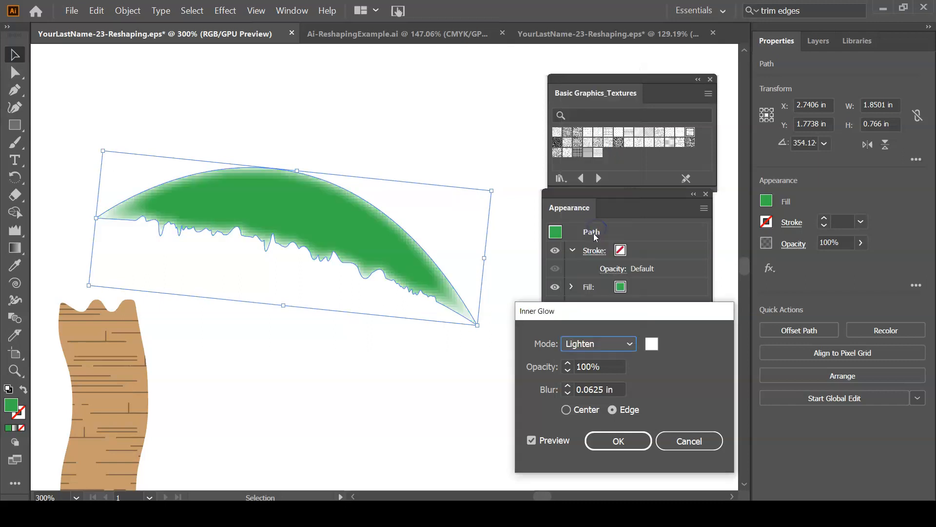
left_click(599, 338)
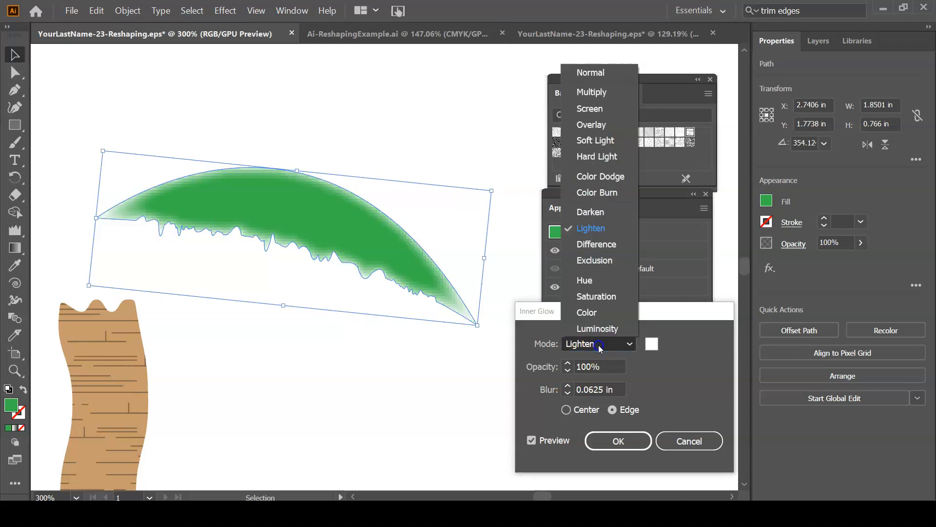
left_click(616, 192)
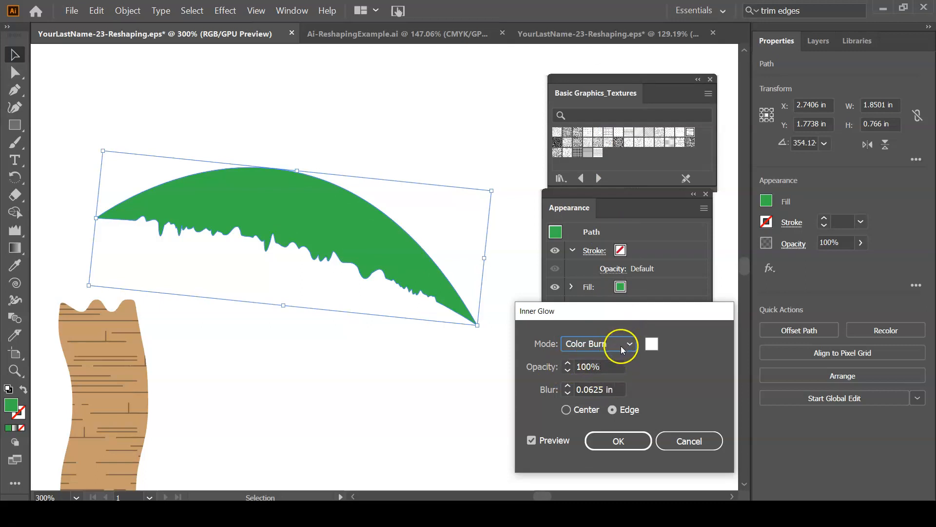
Step: Change the inner glow's color to light green 90F490
left_click(651, 344)
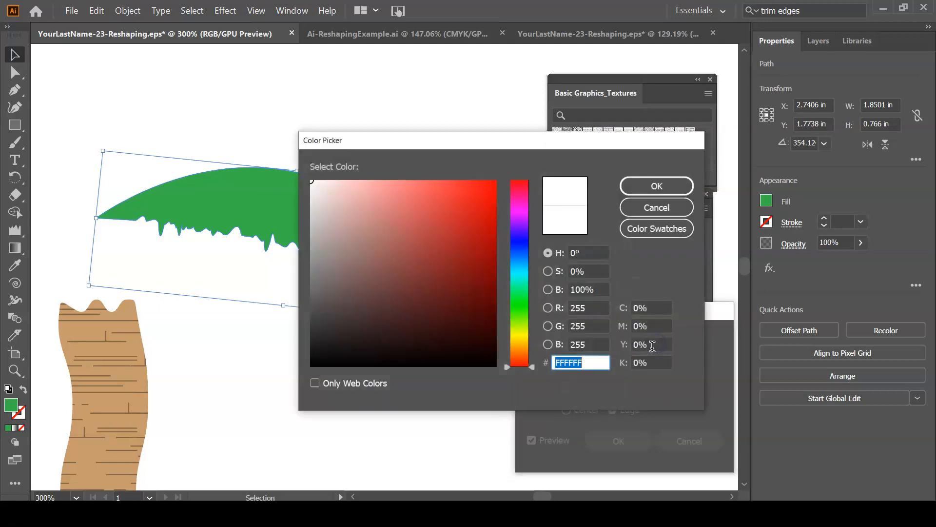
left_click(529, 291)
mouse_move(529, 292)
left_mouse_down()
mouse_move(525, 300)
mouse_move(528, 280)
mouse_move(531, 305)
left_mouse_up()
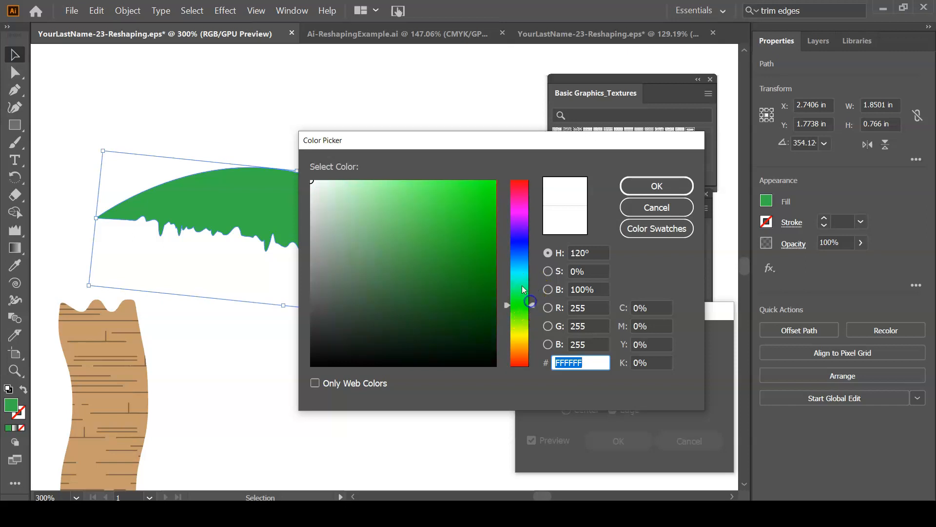
left_click(387, 187)
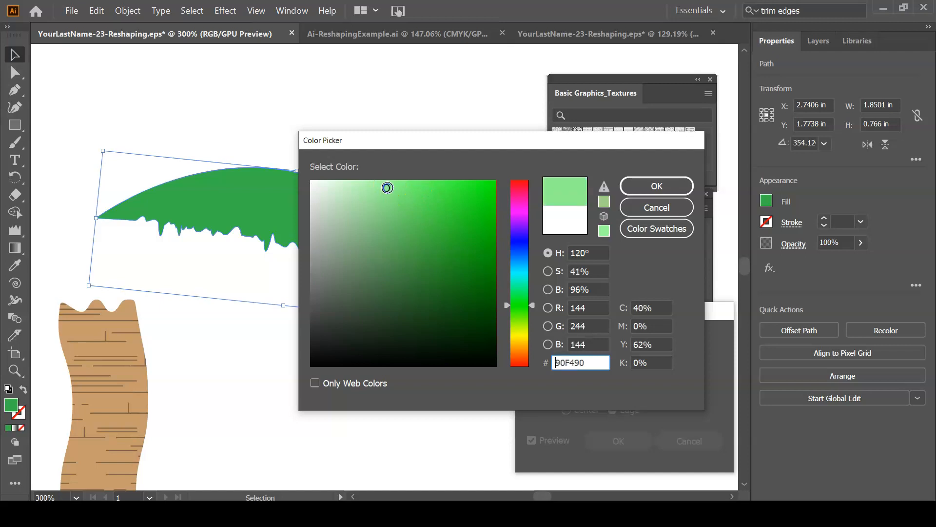
left_click(655, 186)
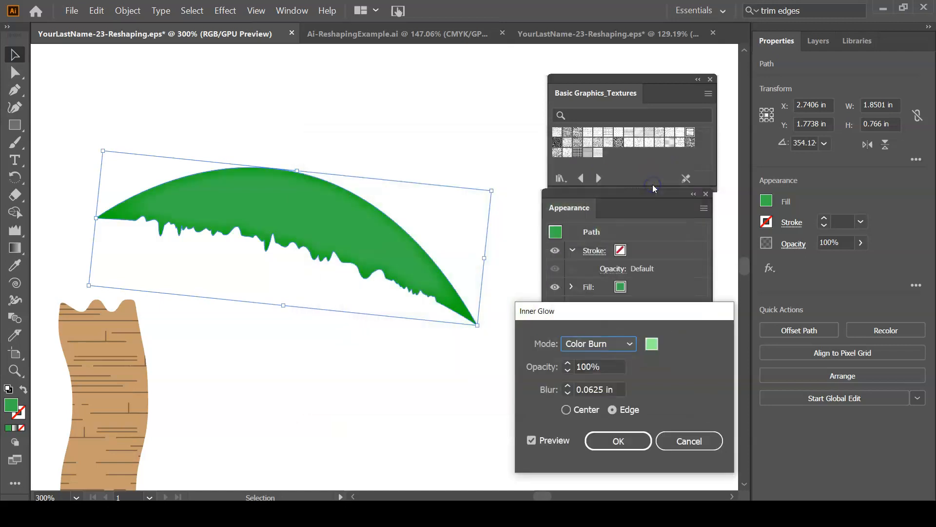
Step: Set the inner glow's blend mode to Darken and its blur to 0.125 in
left_click(620, 344)
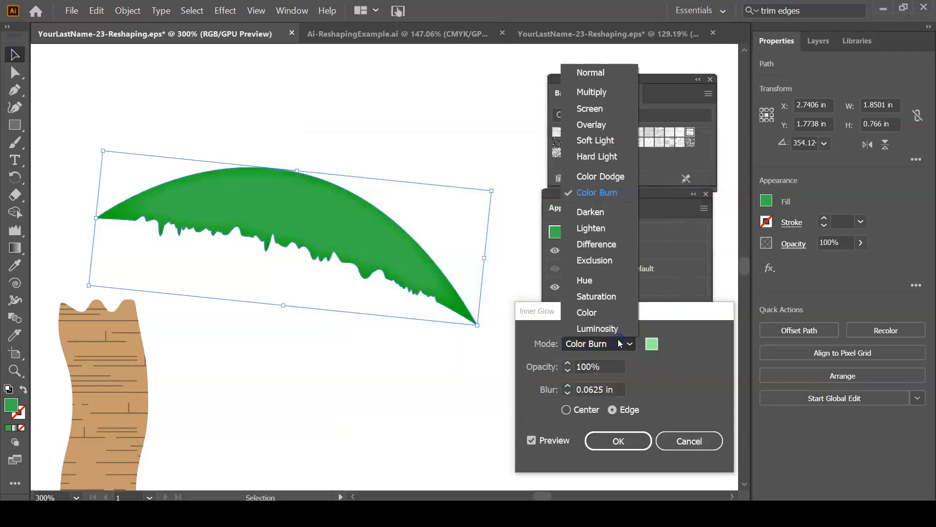
left_click(605, 212)
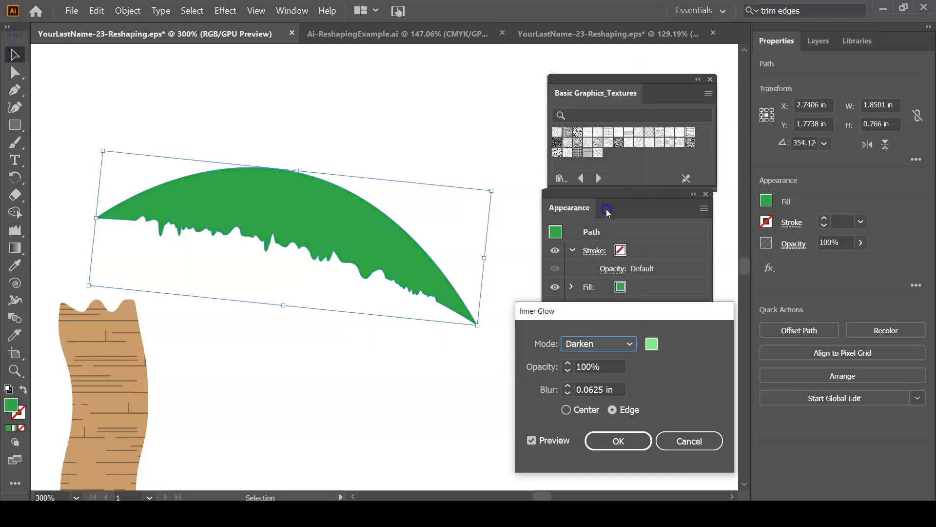
left_click(610, 344)
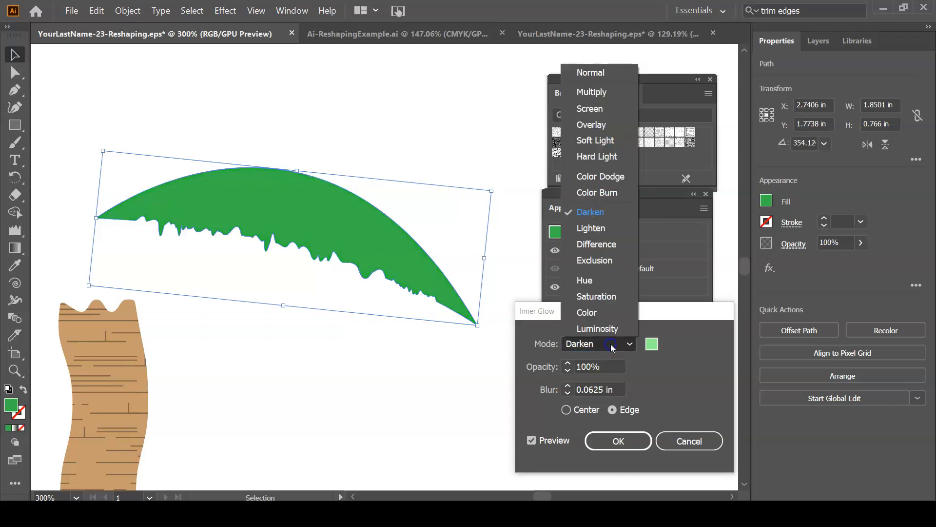
left_click(567, 386)
left_click(569, 390)
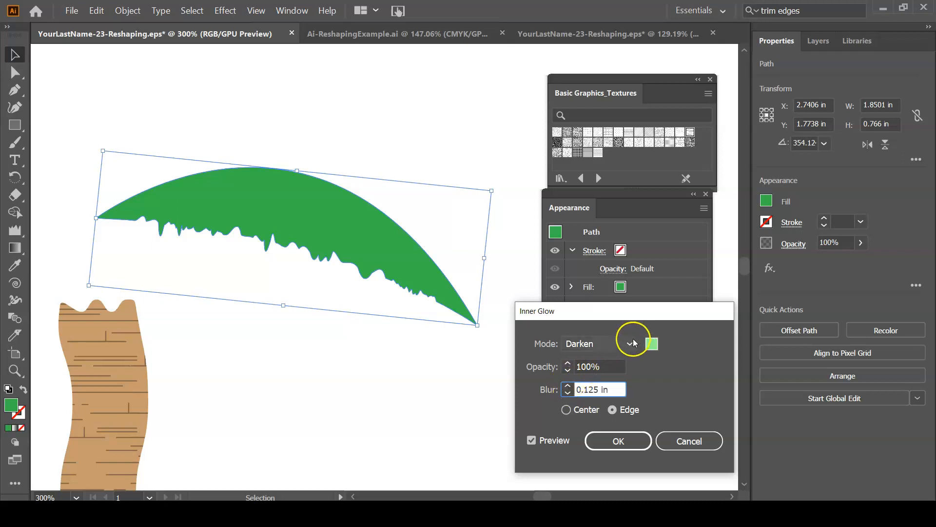
Step: Change the inner glow's blend mode to Screen and its blur to 0.0625 in
left_click(604, 346)
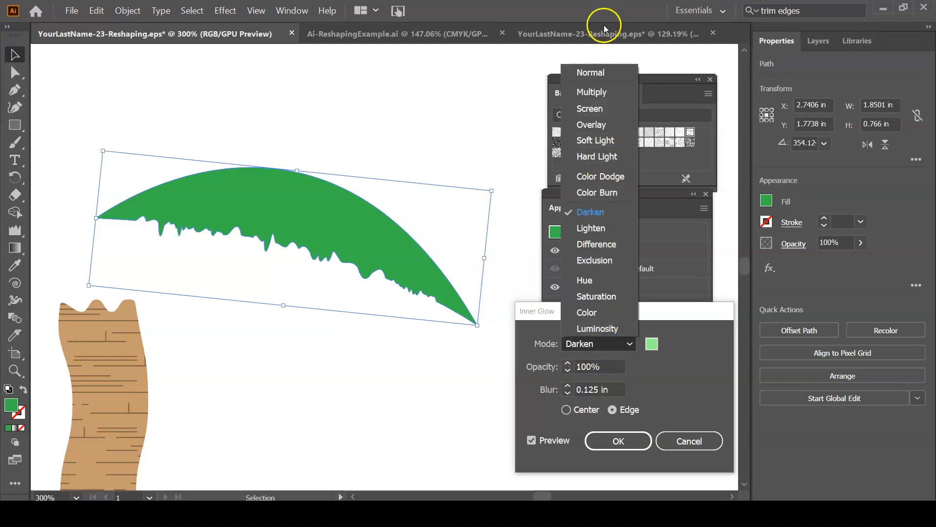
left_click(603, 109)
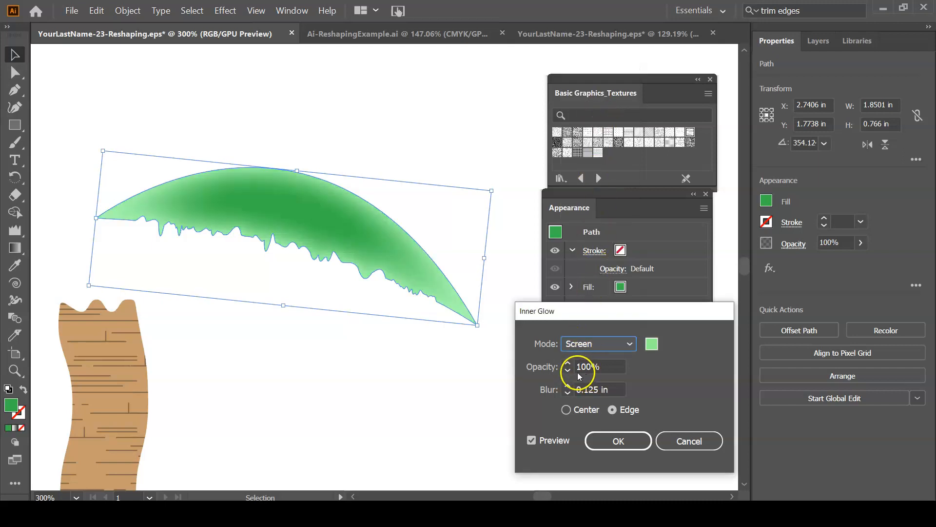
left_click(580, 388)
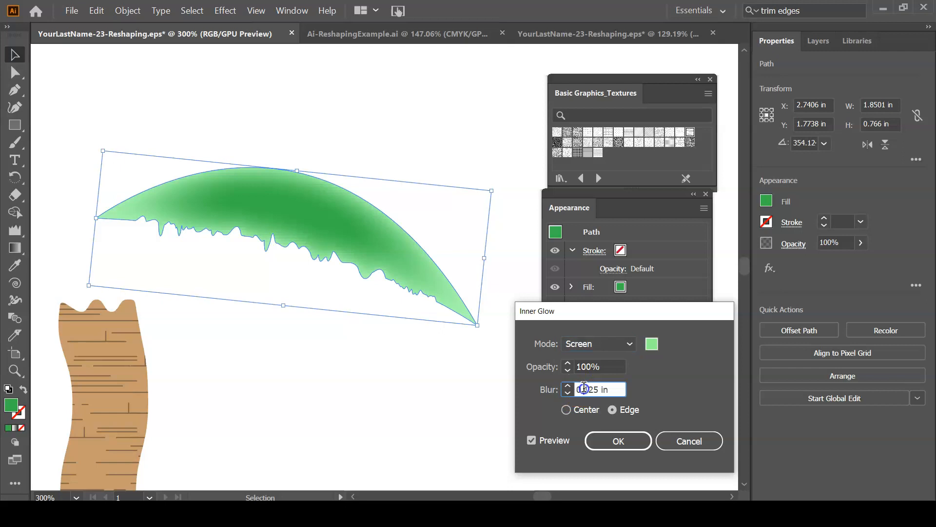
key("BackSpace")
type("06")
key("Tab")
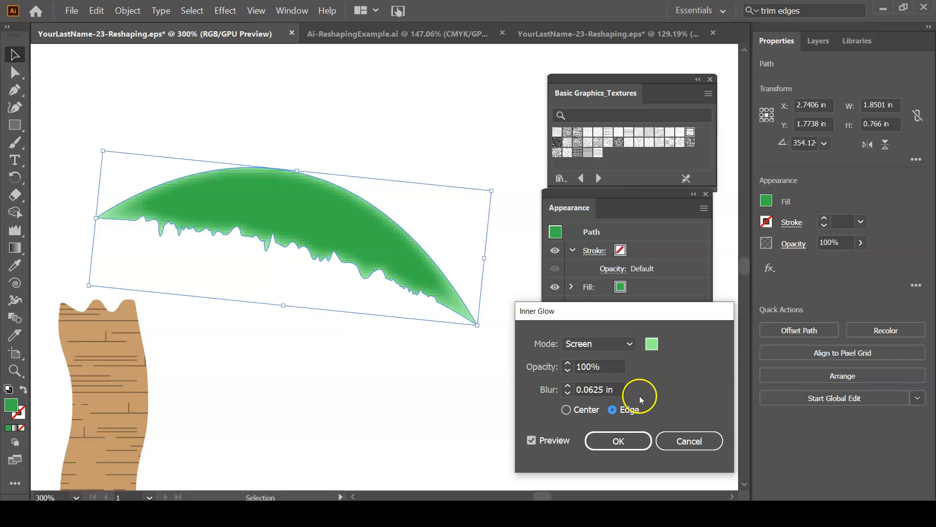
Step: Apply the inner glow with a blur of 0.085 in and save the document
left_click(589, 389)
left_click_drag(589, 388, 598, 389)
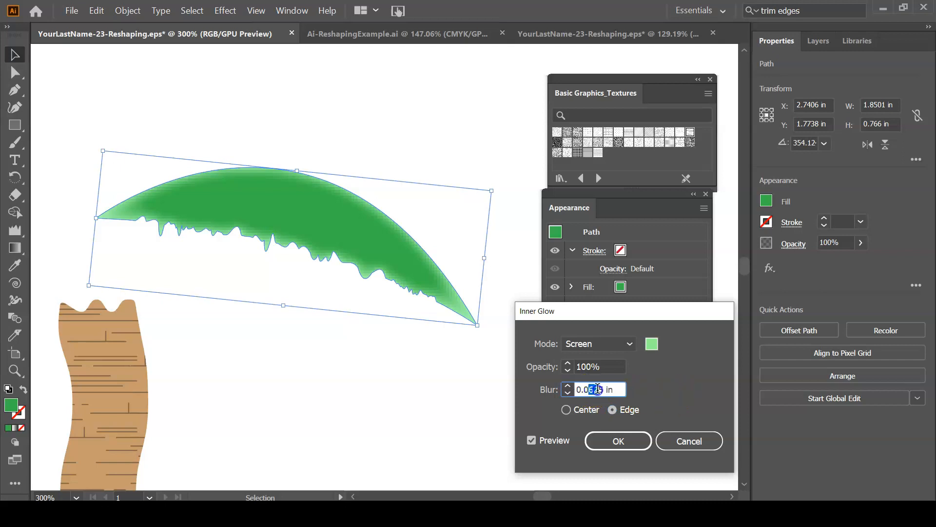
type("8")
key("Tab")
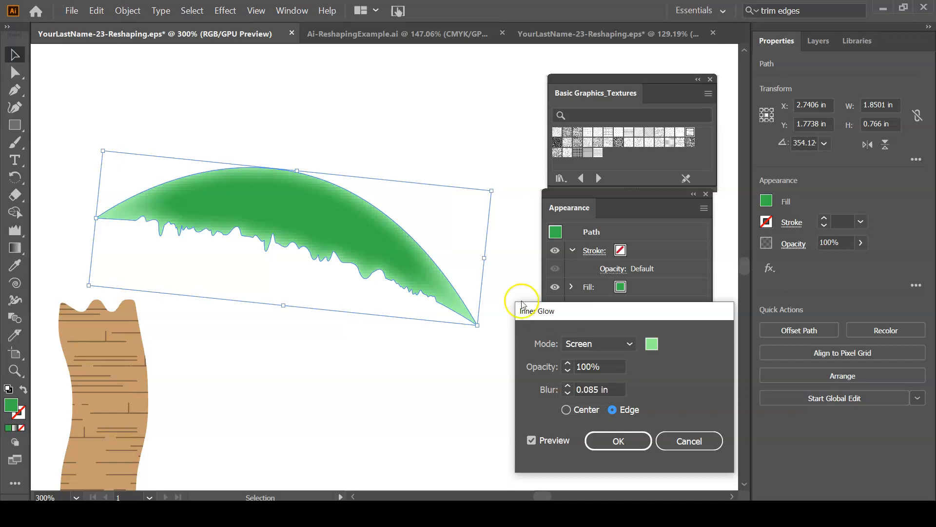
left_click(626, 440)
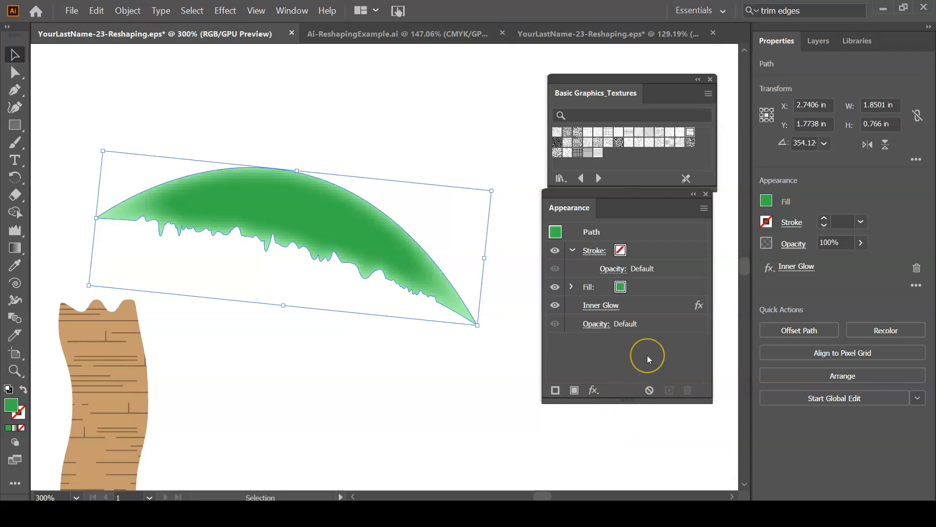
key("ctrl+s")
Step: Duplicate the leaf above the original and rotate the copy counterclockwise to an angle of about 26°
key("ctrl+minus")
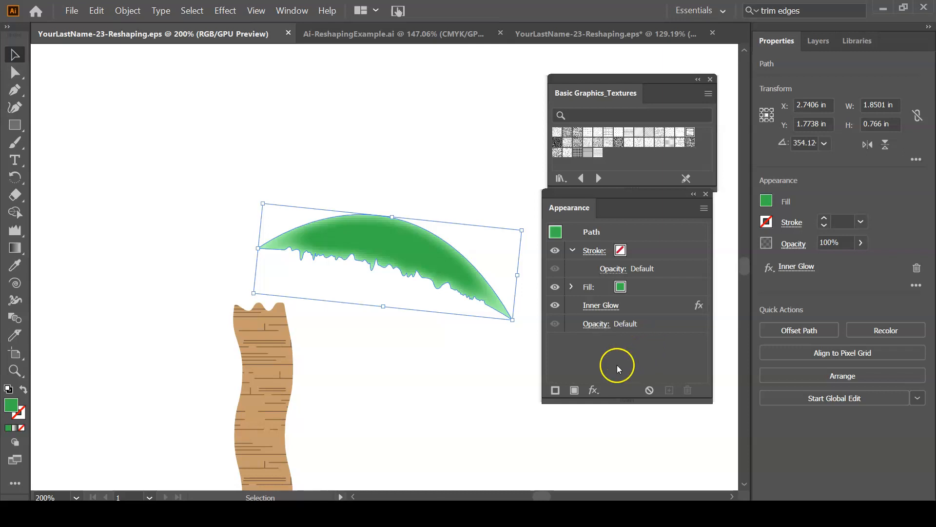
key("a")
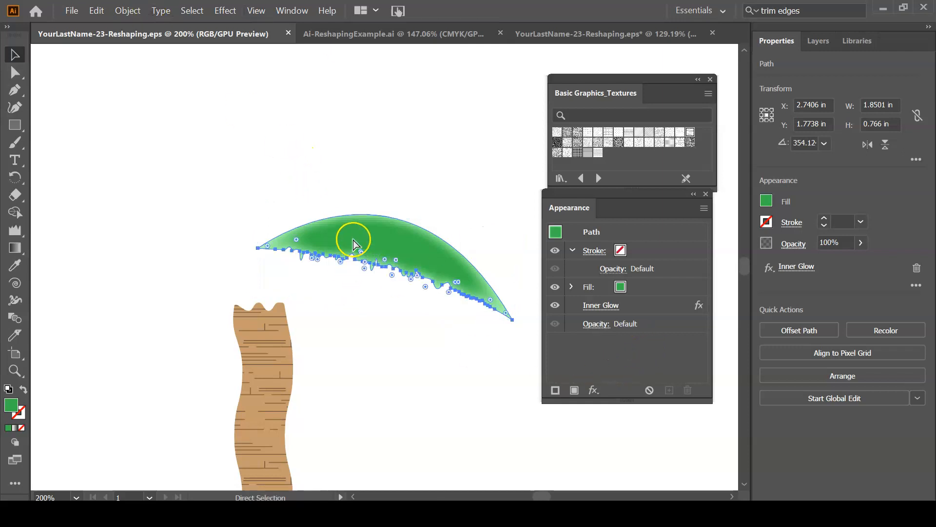
key("v")
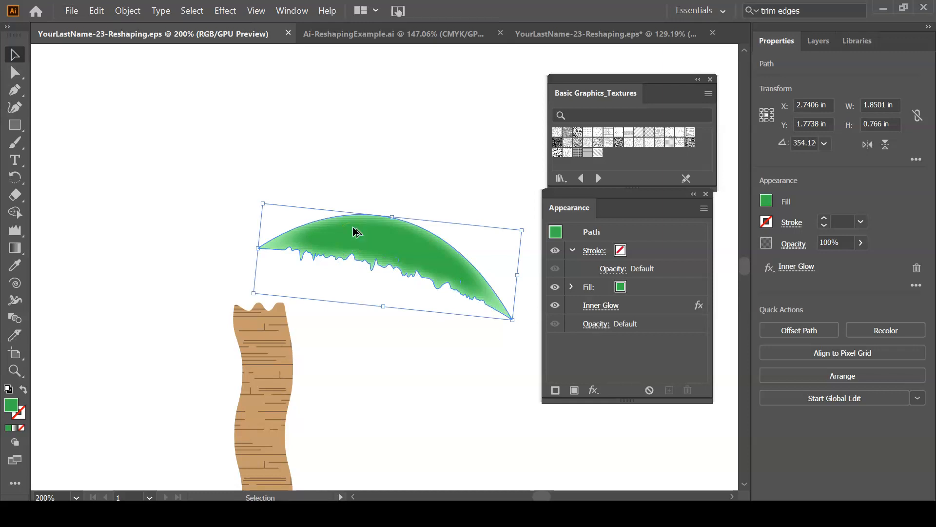
left_click_drag(353, 229, 310, 150)
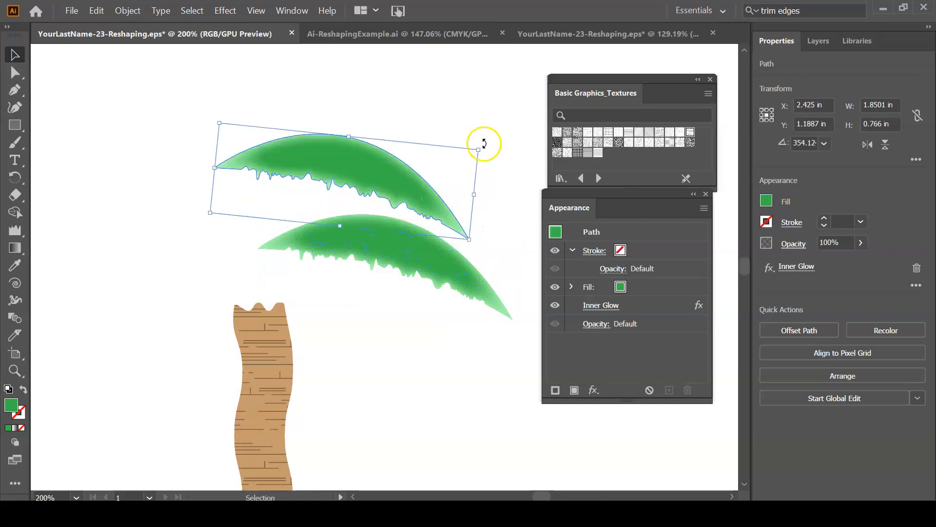
left_click_drag(484, 145, 455, 68)
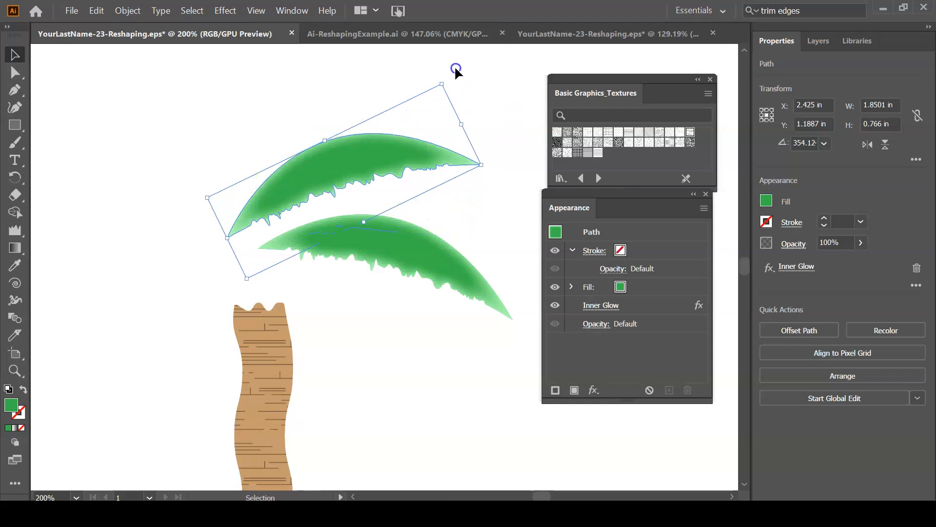
Step: Move both leaves so that their left ends meet at the top of the trunk
left_click_drag(375, 239, 372, 288)
left_click_drag(358, 168, 362, 204)
left_click_drag(345, 295, 346, 301)
left_click_drag(330, 225, 345, 250)
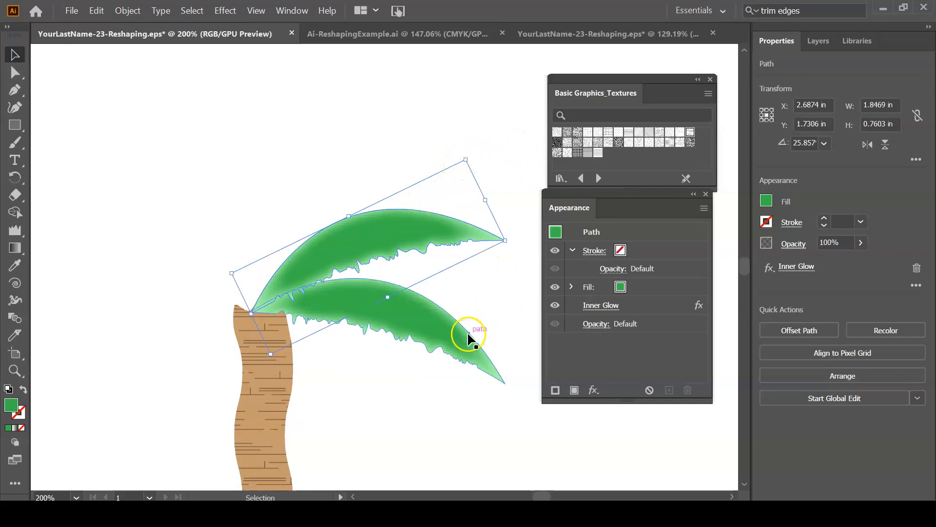
Step: Enlarge both leaves together to about 2.34 x 1.61 in and reposition them at the top of the trunk
key("a")
key("ctrl+minus")
key("ctrl+minus")
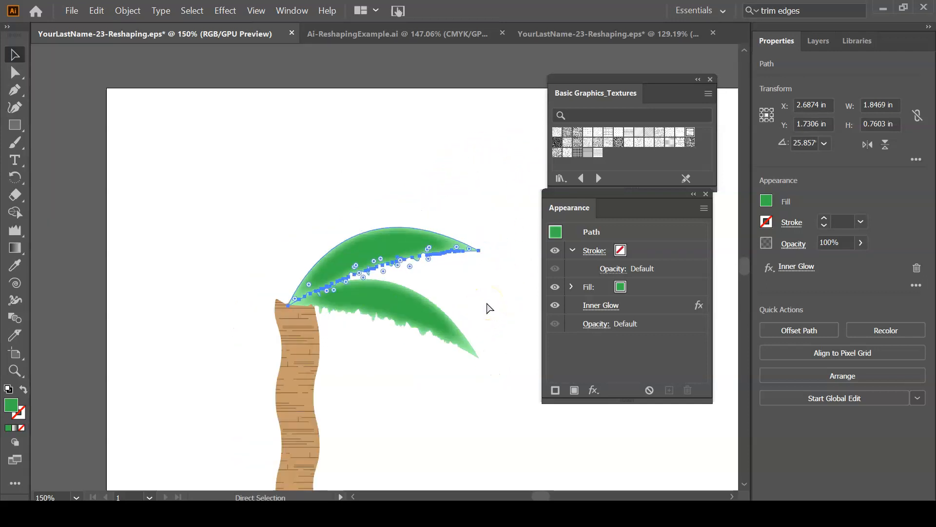
key("v")
left_click(429, 310, "shift")
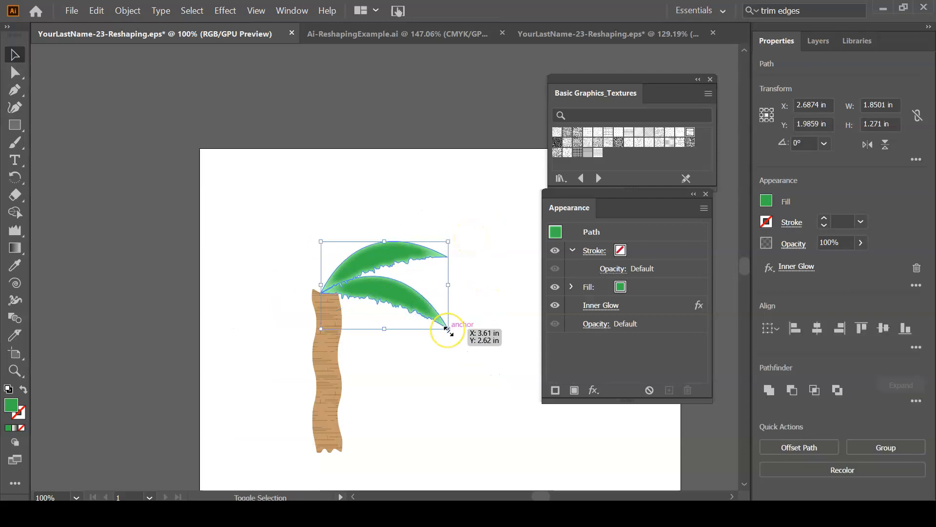
left_click_drag(448, 329, 482, 352)
left_click_drag(381, 298, 381, 288)
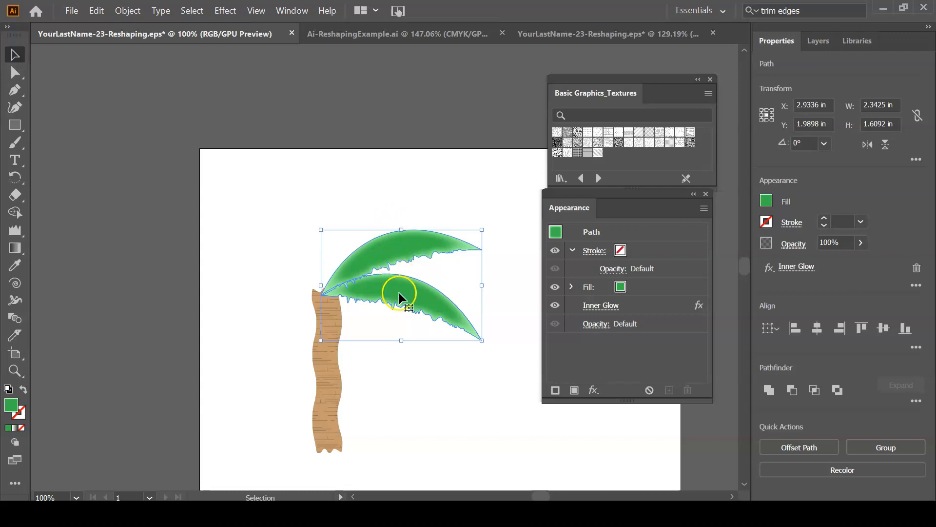
Step: Use Transform Each to create a copy of both leaves reflected in X and moved -1.3889 in horizontally
right_click(401, 295)
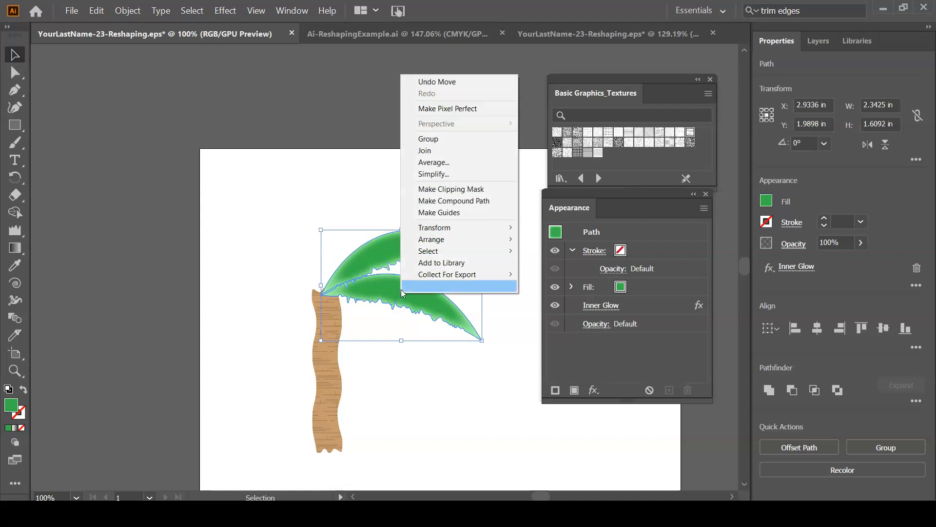
mouse_move(464, 226)
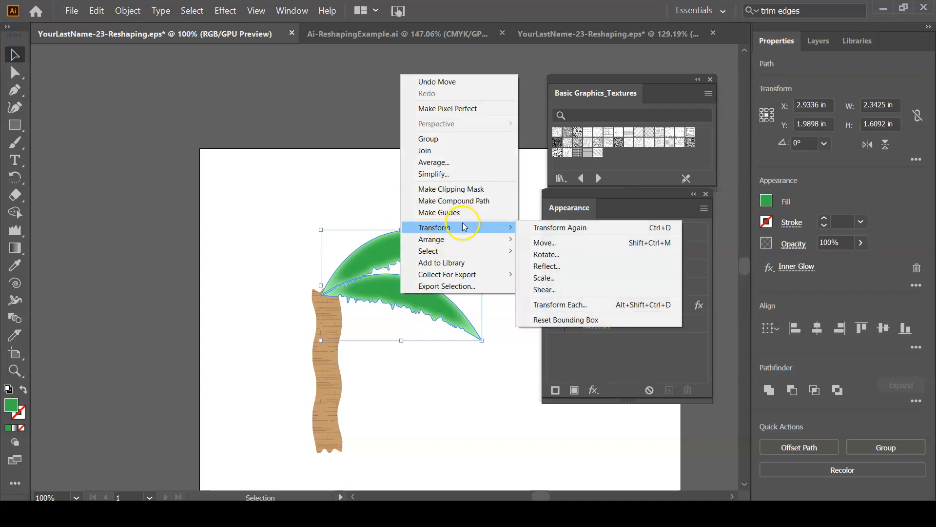
left_click(595, 305)
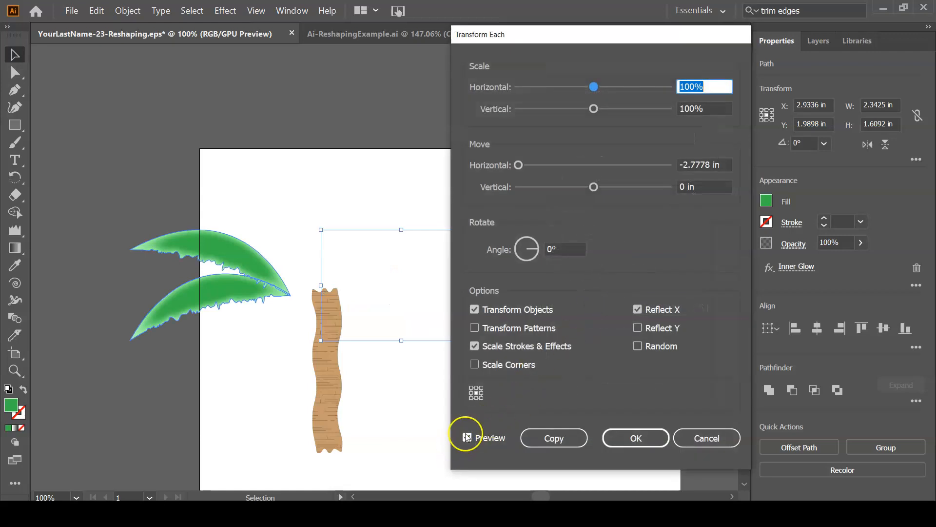
left_click_drag(519, 164, 594, 164)
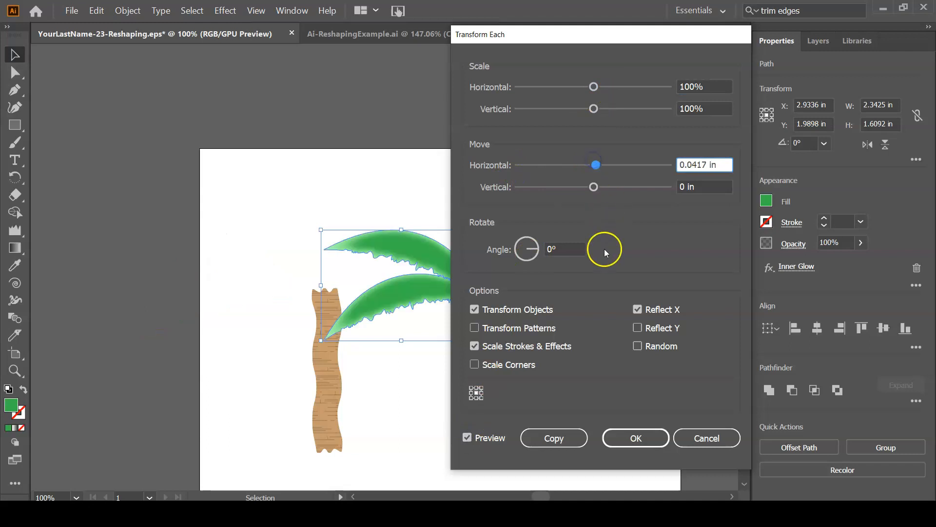
left_click_drag(566, 32, 703, 35)
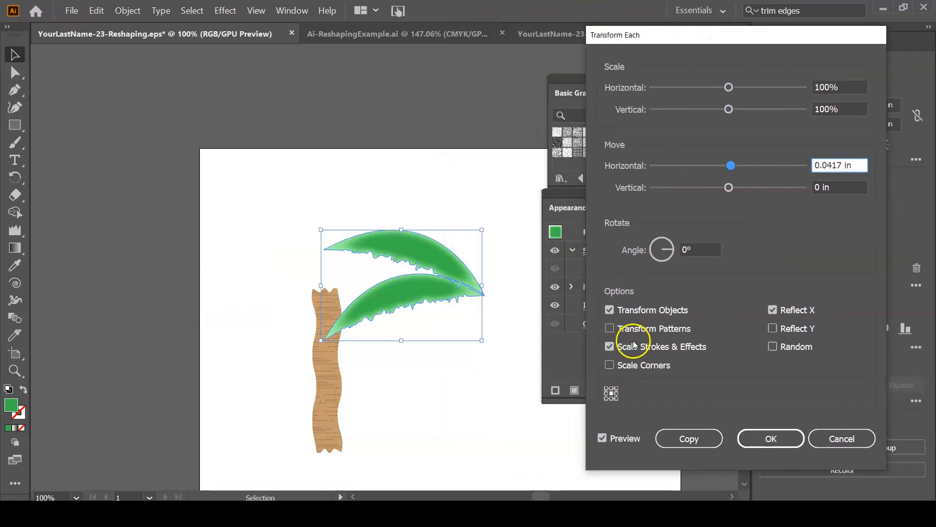
left_click(773, 310)
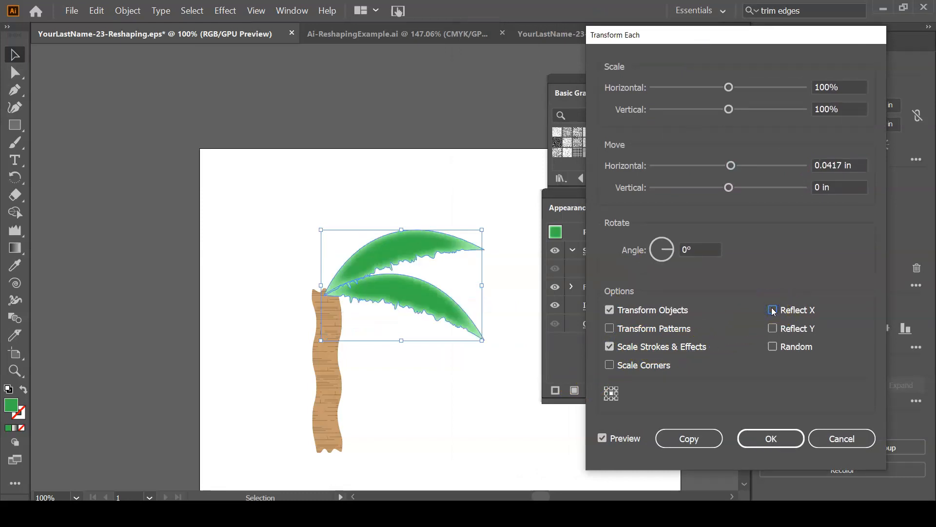
left_click(773, 310)
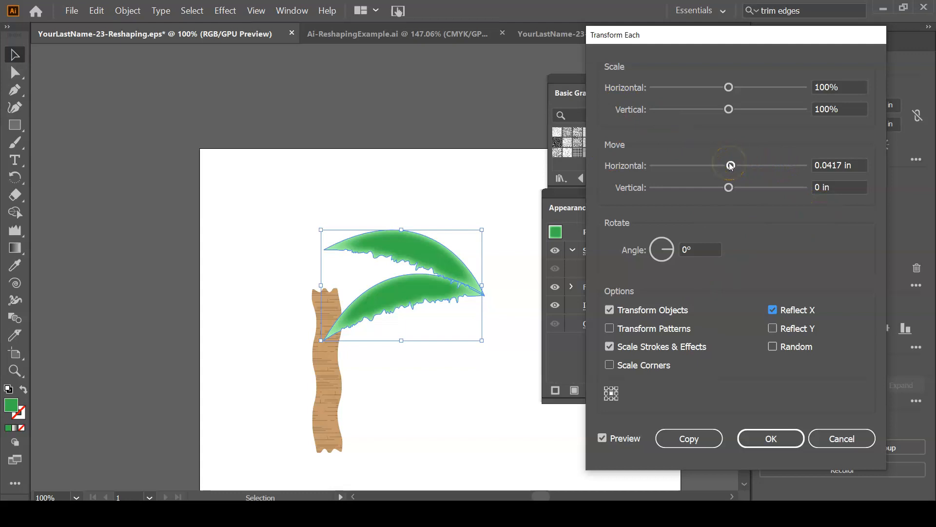
left_click_drag(731, 166, 653, 166)
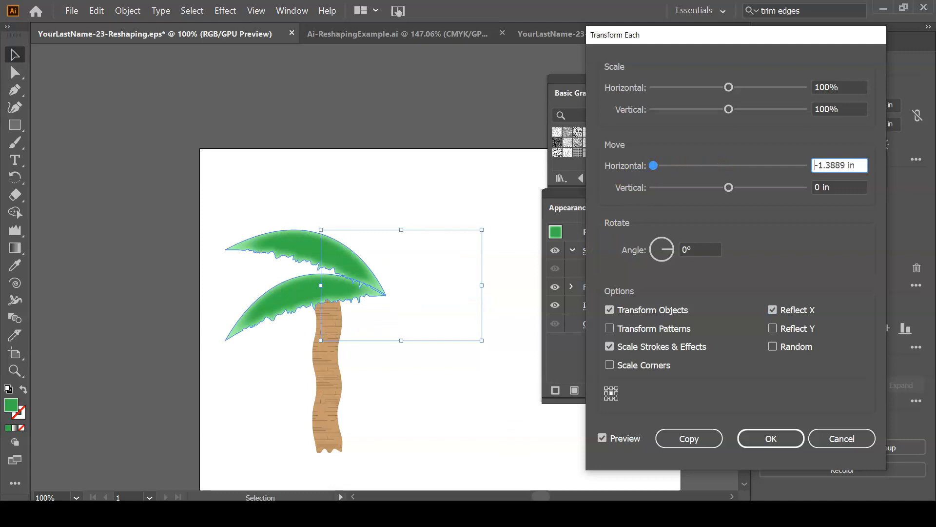
mouse_move(465, 513)
left_click(692, 437)
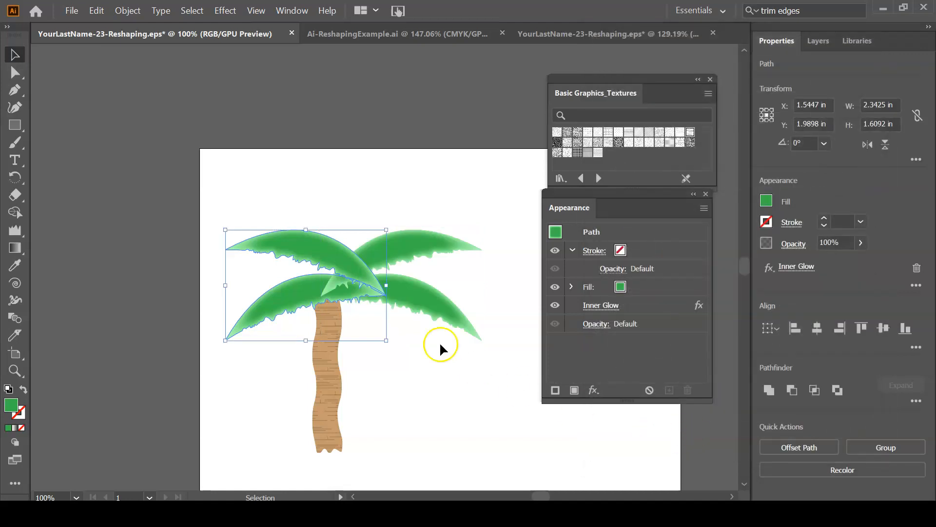
Step: Move the mirrored leaf pair to the left side of the trunk's top and rotate it clockwise so the leaves point upward
left_click_drag(278, 295, 231, 293)
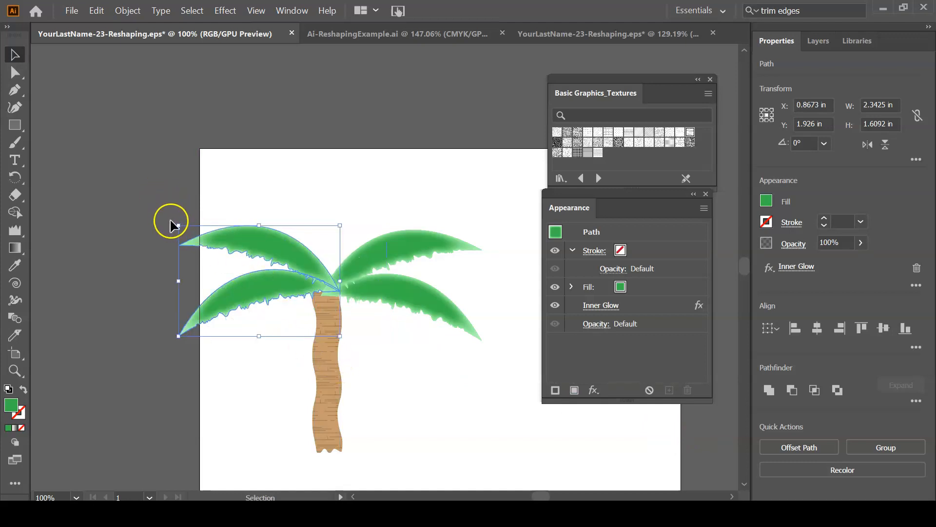
left_click_drag(176, 218, 192, 203)
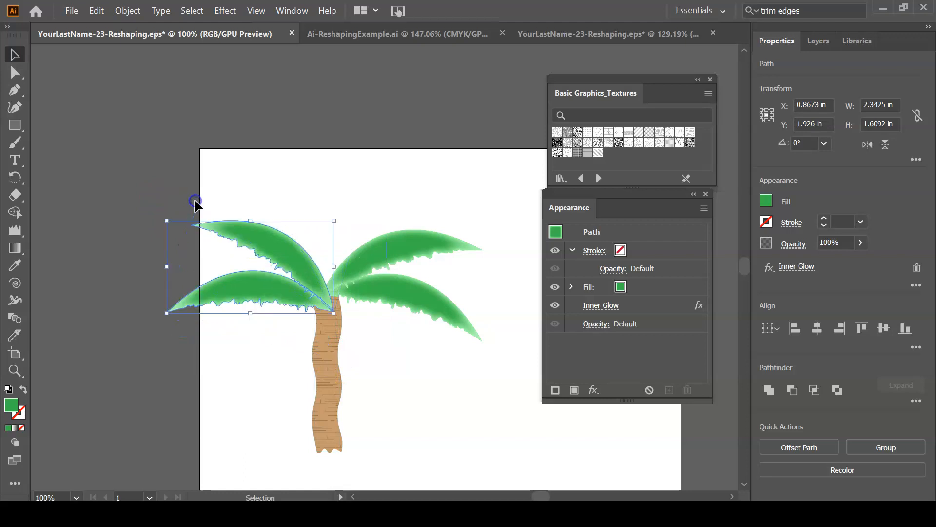
left_click(248, 250)
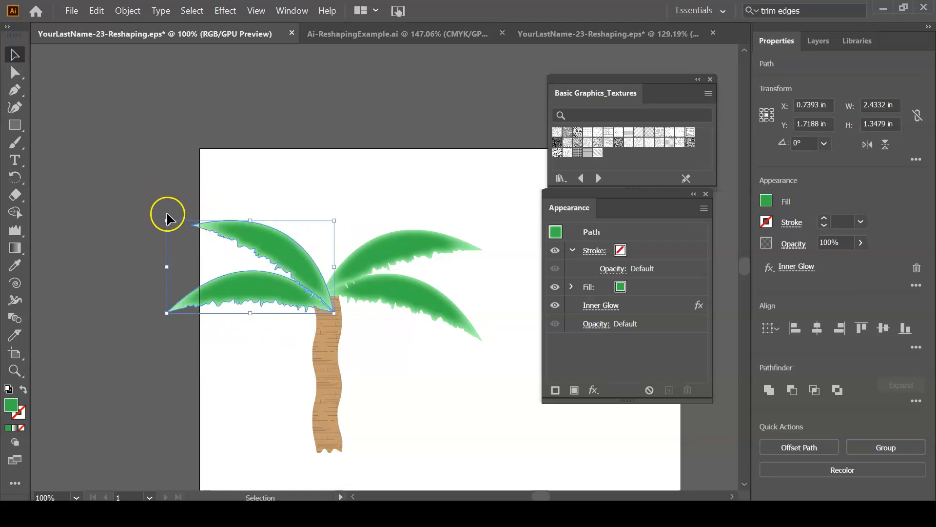
left_click_drag(162, 214, 185, 196)
left_click_drag(279, 267, 291, 235)
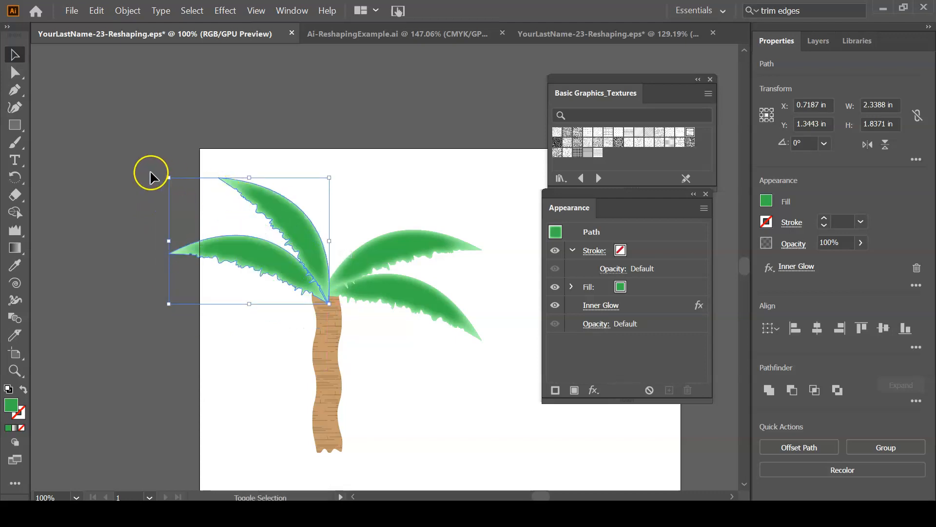
Step: Shrink the left leaf pair to about 1.89 x 1.48 in and enlarge its upper leaf to about 1.53 x 1.74 in
left_click_drag(169, 175, 200, 200)
left_click(161, 324)
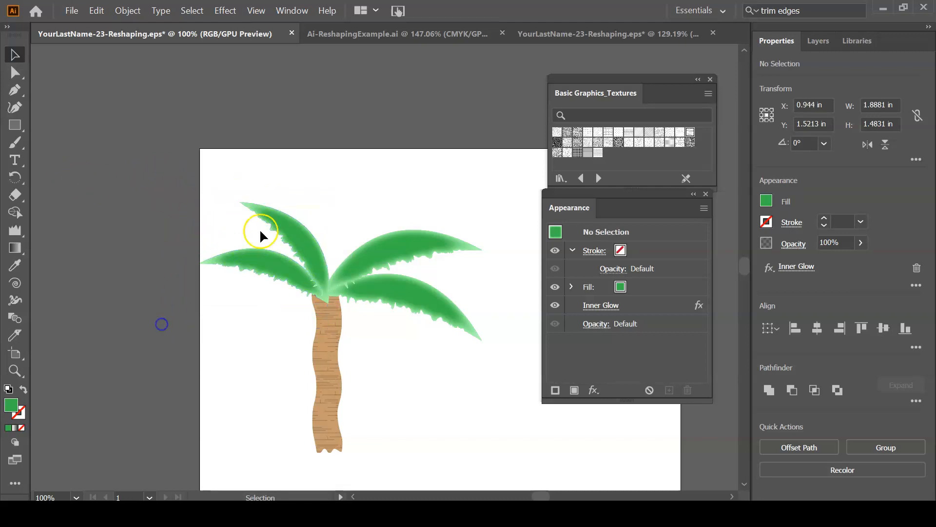
left_click(279, 218)
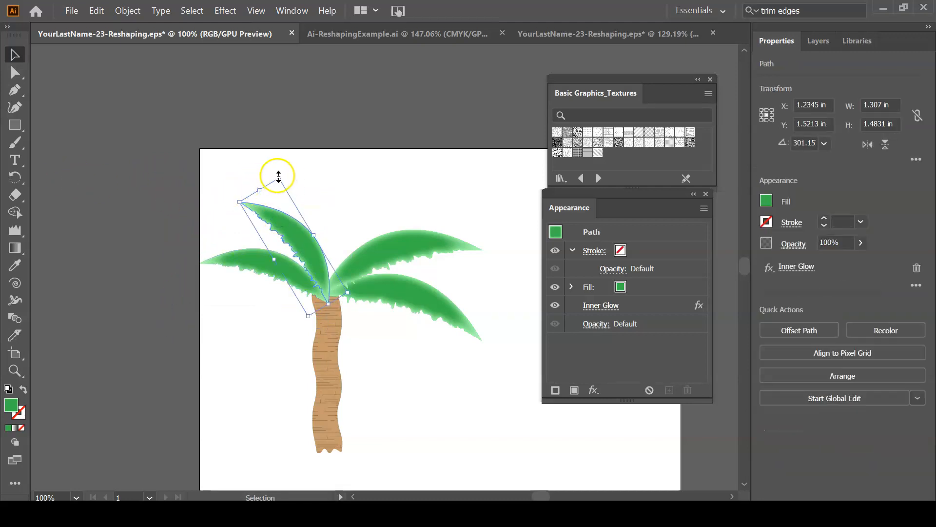
left_click_drag(278, 177, 285, 147)
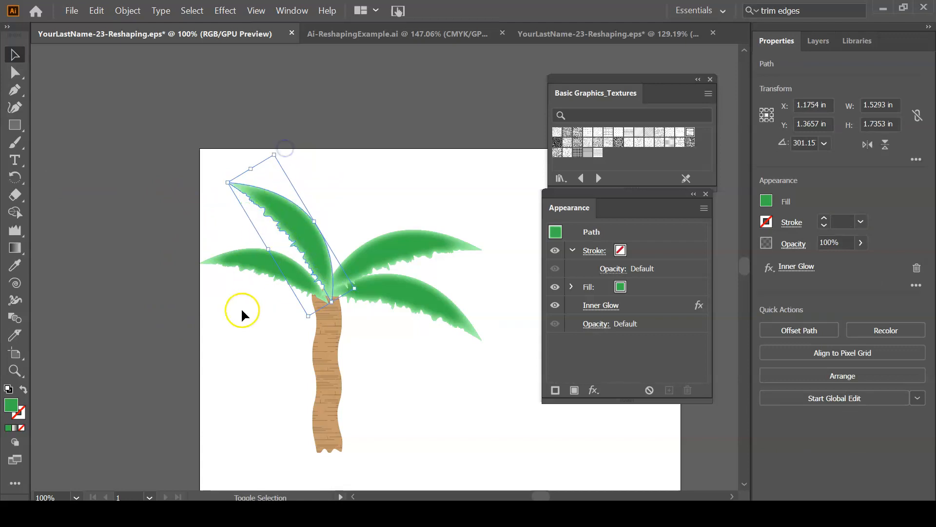
Step: Rotate the lower left leaf counterclockwise to about 346° and reposition its base on the trunk's top
left_click(238, 263)
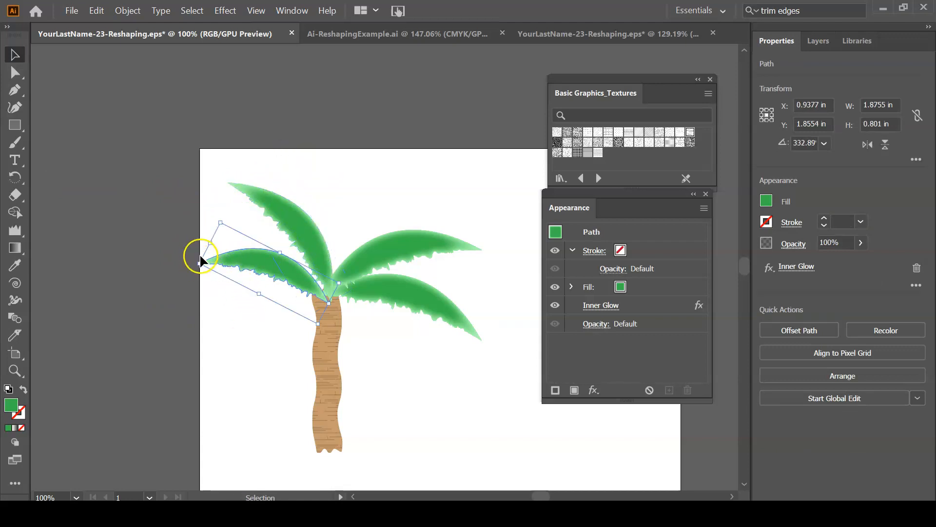
left_click_drag(217, 215, 199, 228)
left_click_drag(242, 256, 243, 268)
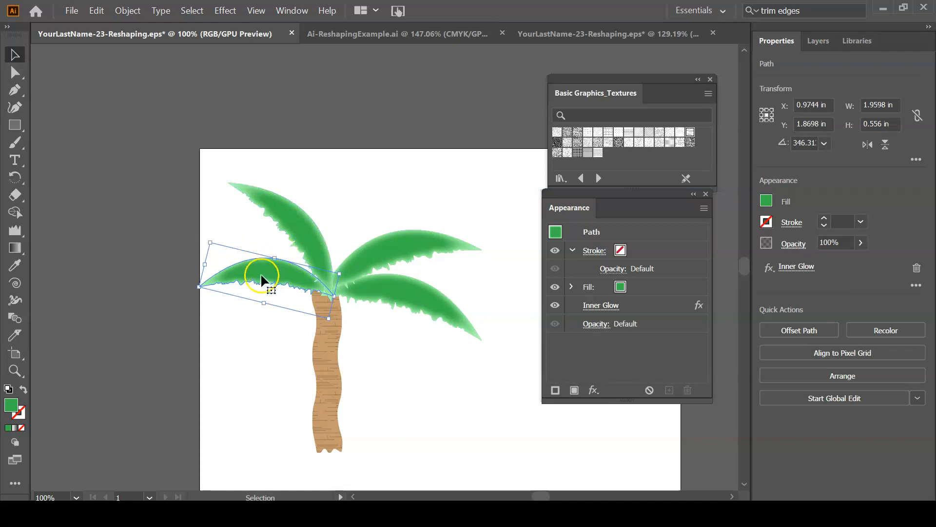
Step: Duplicate the lower left leaf, rotate the copy to about 271° so it points upward, and place its base on the trunk's top
left_click_drag(266, 271, 293, 252)
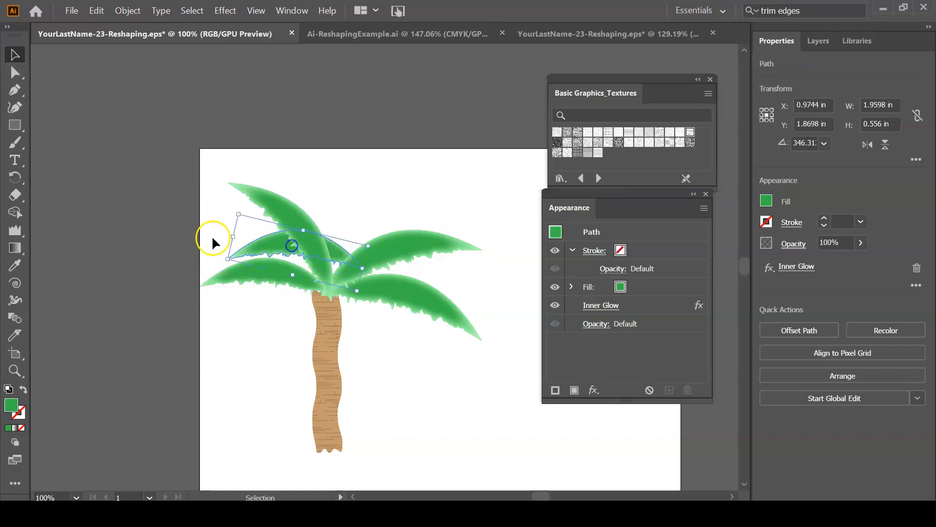
left_click_drag(235, 210, 328, 156)
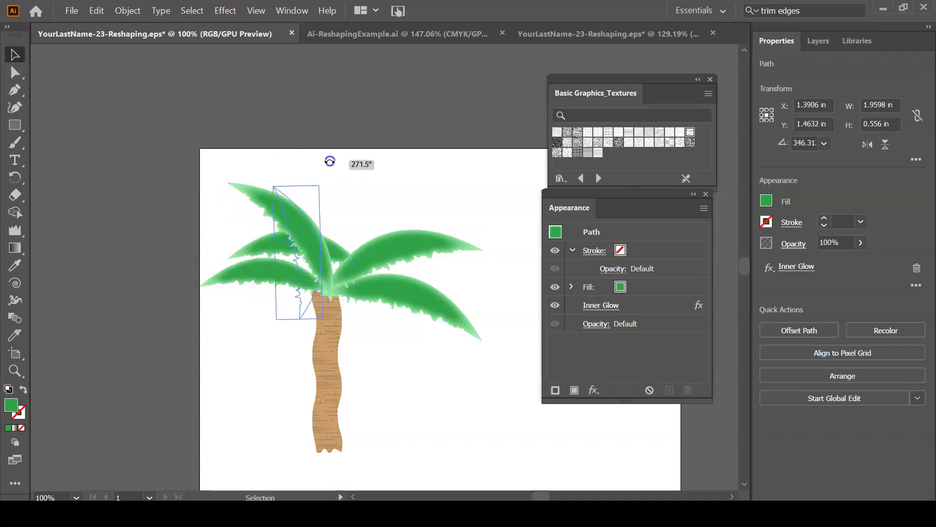
left_click_drag(304, 293, 331, 273)
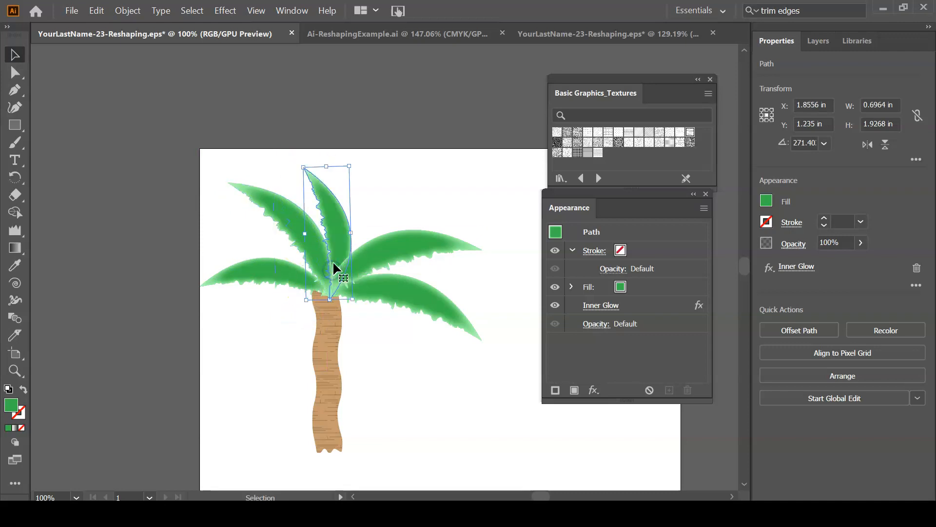
Step: Shift the trunk slightly up and to the right beneath the leaf bases and bring it to the front of all leaves
left_click(327, 333)
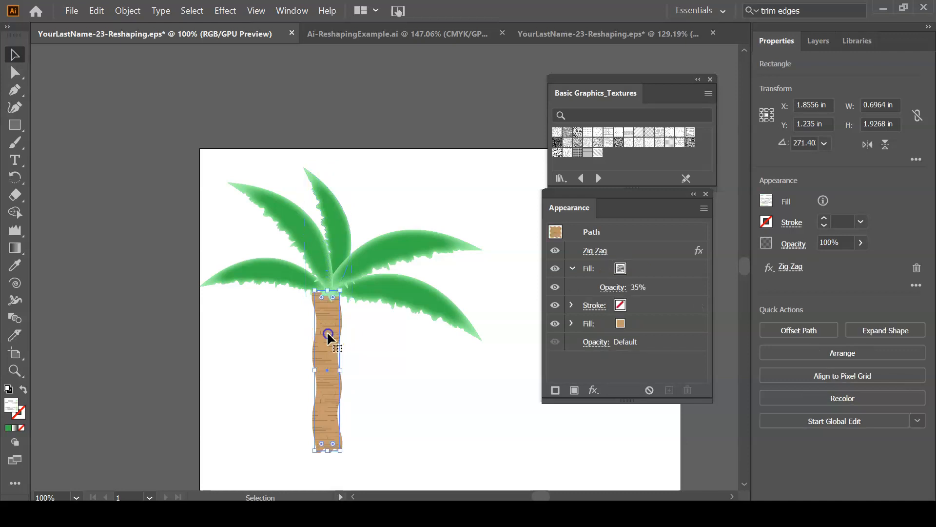
left_click_drag(328, 335, 335, 331)
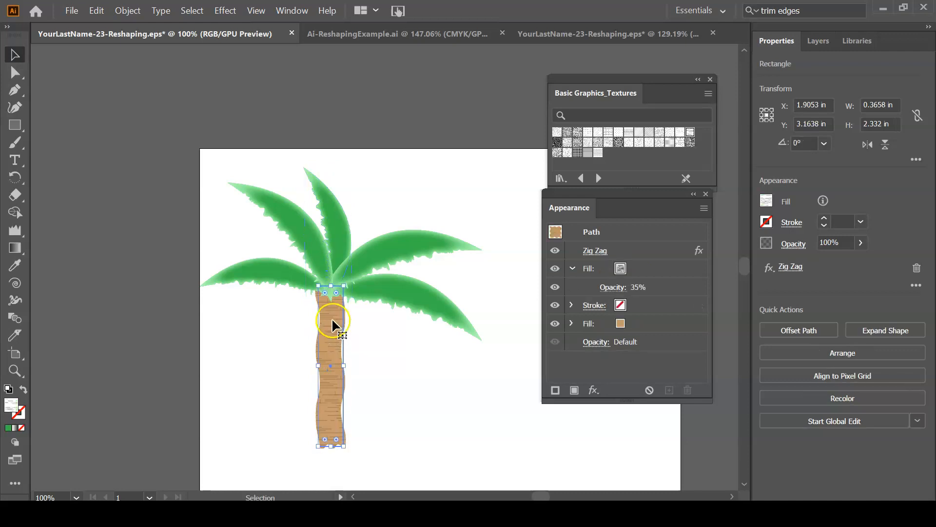
left_click(358, 315)
key("ctrl+space")
left_click_drag(288, 259, 392, 359)
left_click_drag(243, 373, 172, 331)
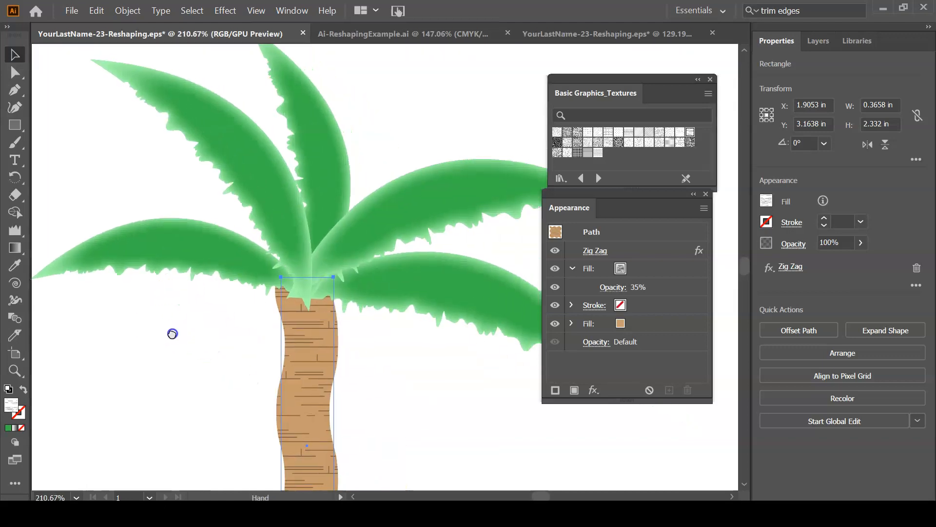
right_click(316, 323)
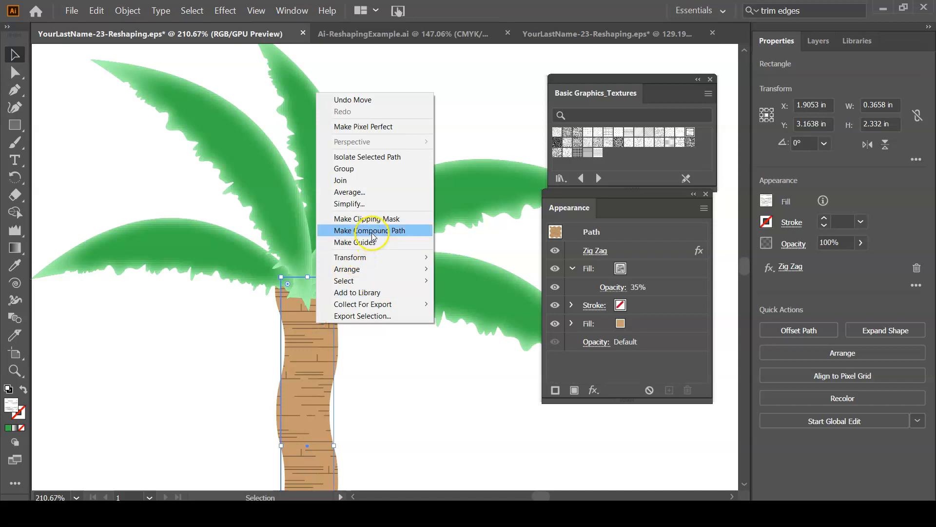
mouse_move(376, 268)
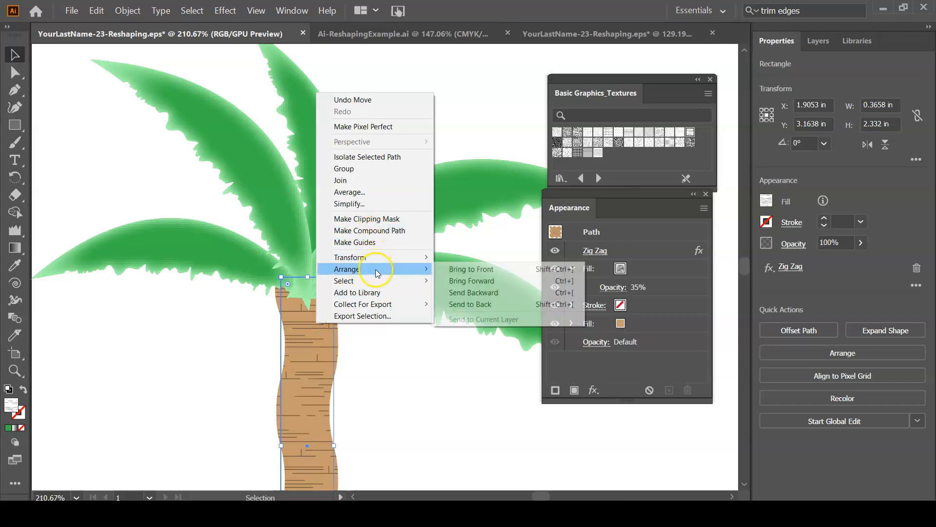
left_click(476, 268)
left_click(401, 384)
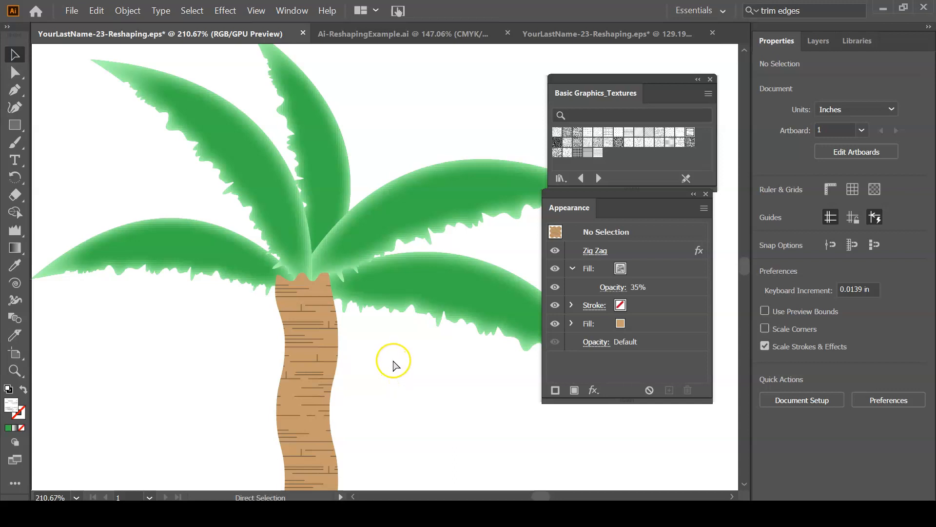
Step: Check the whole palm tree in Outline view, return to Preview, and save the document
key("ctrl+minus")
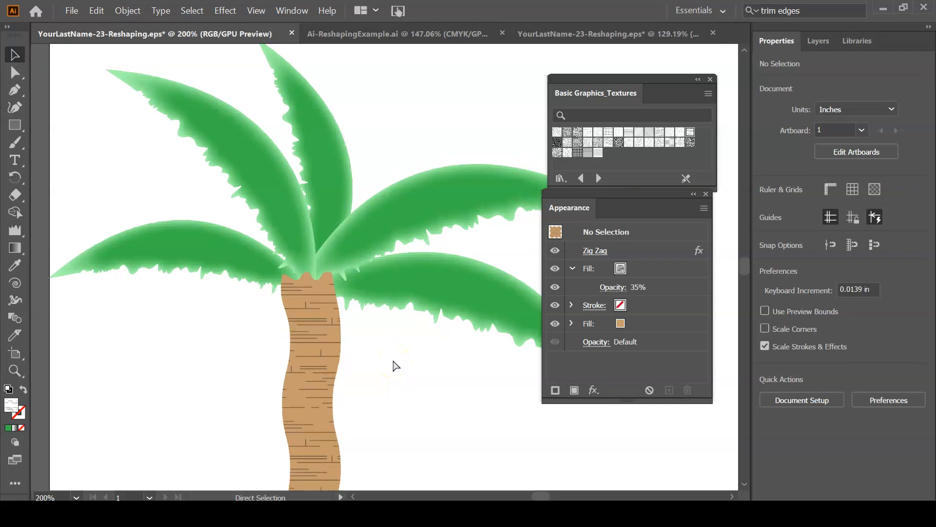
key("ctrl+minus")
key("ctrl+minus")
key("ctrl+minus")
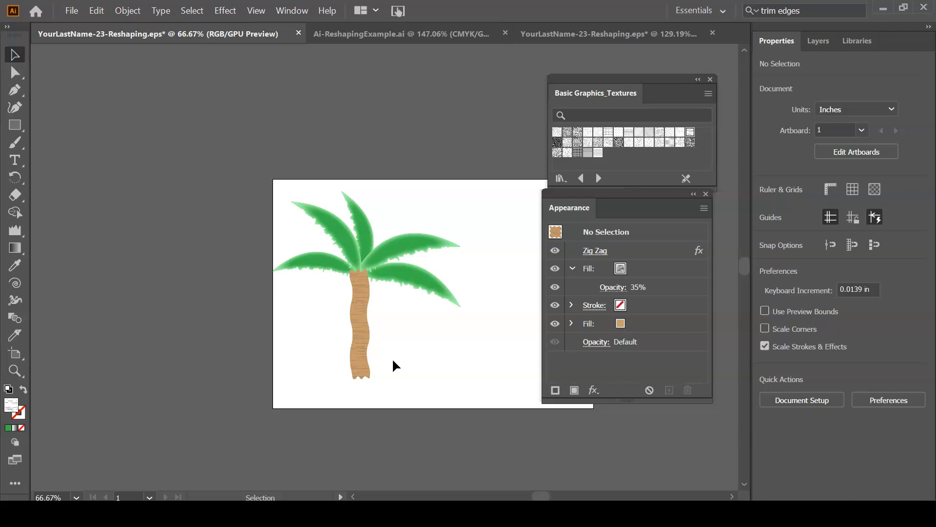
left_click_drag(397, 355, 268, 356)
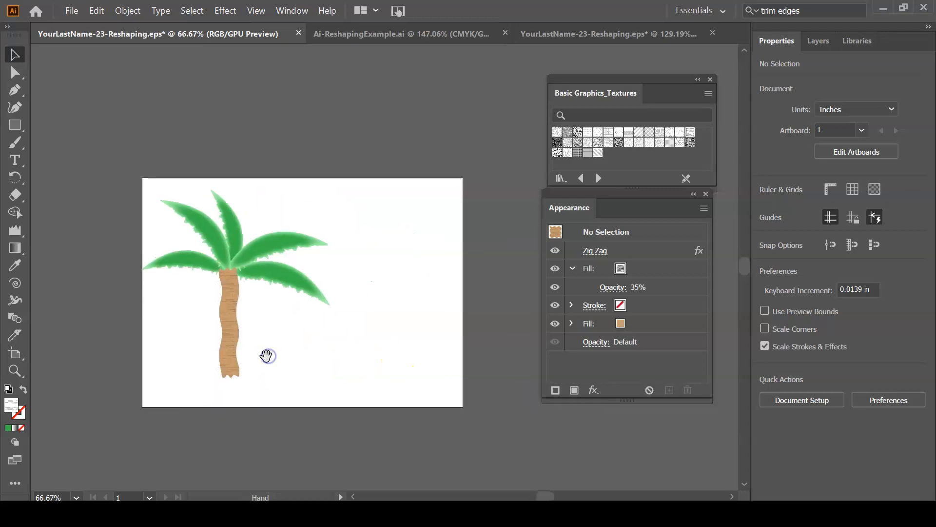
key("ctrl+y")
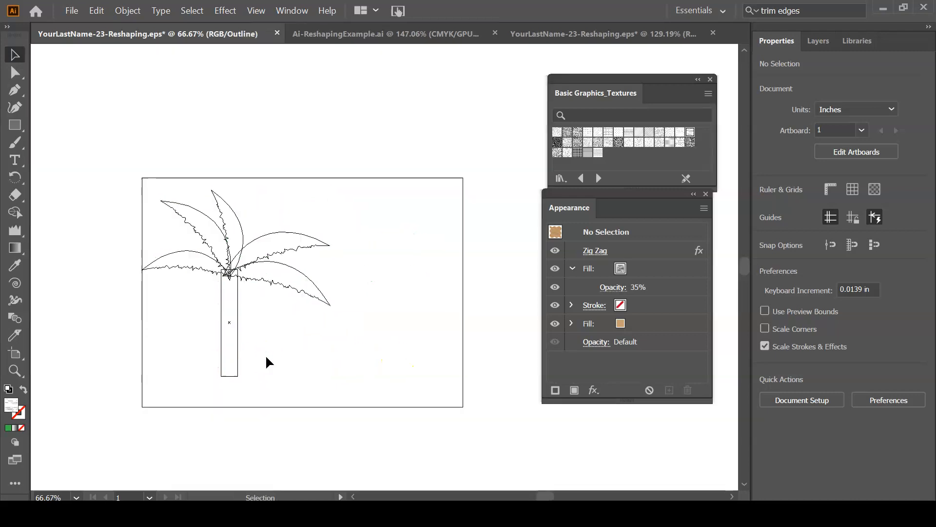
key("a")
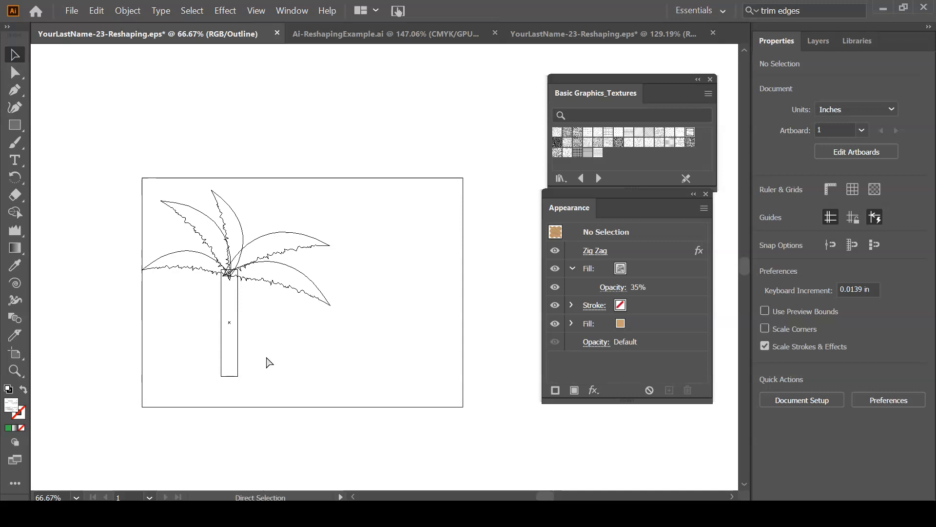
key("ctrl+y")
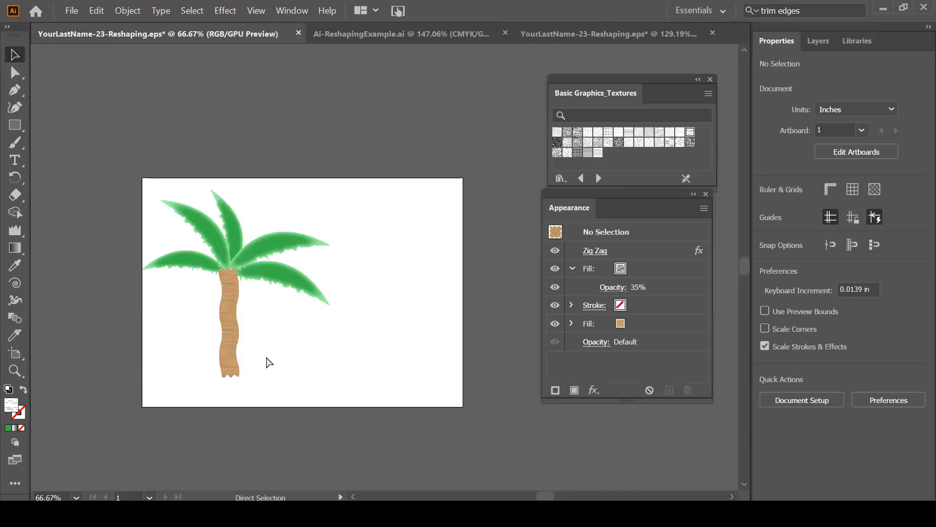
key("ctrl+s")
left_click(263, 348)
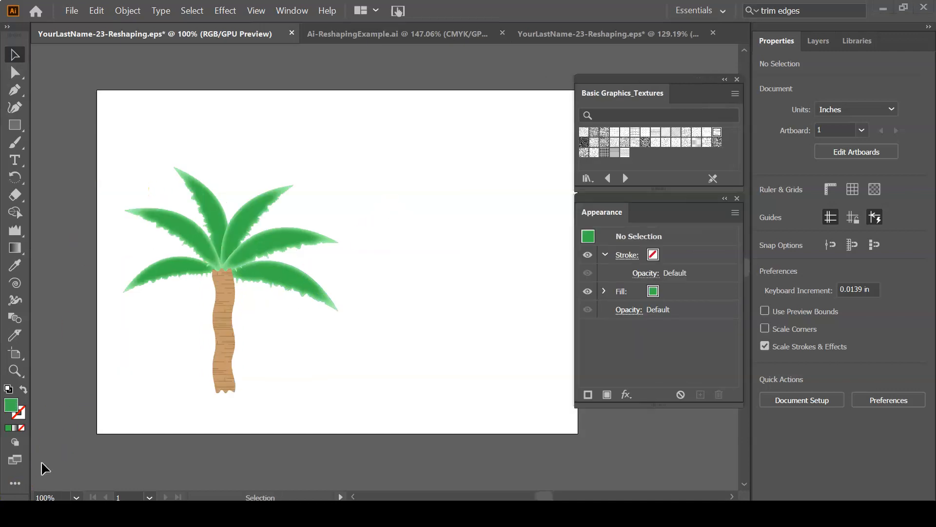
Step: Draw a ground rectangle about 7 x 2.22 in across the artboard's lower part and fill it with tan R=199 G=178 B=153
left_click(14, 128)
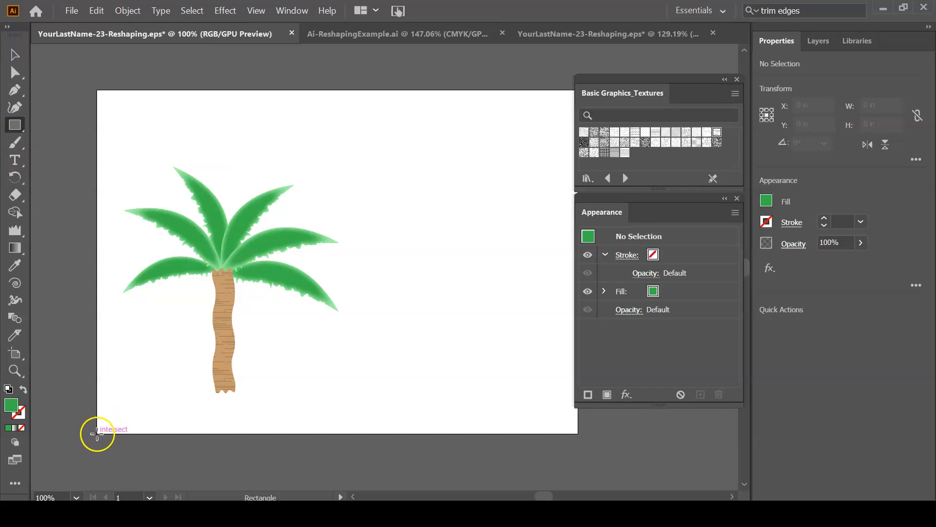
left_click_drag(98, 433, 578, 281)
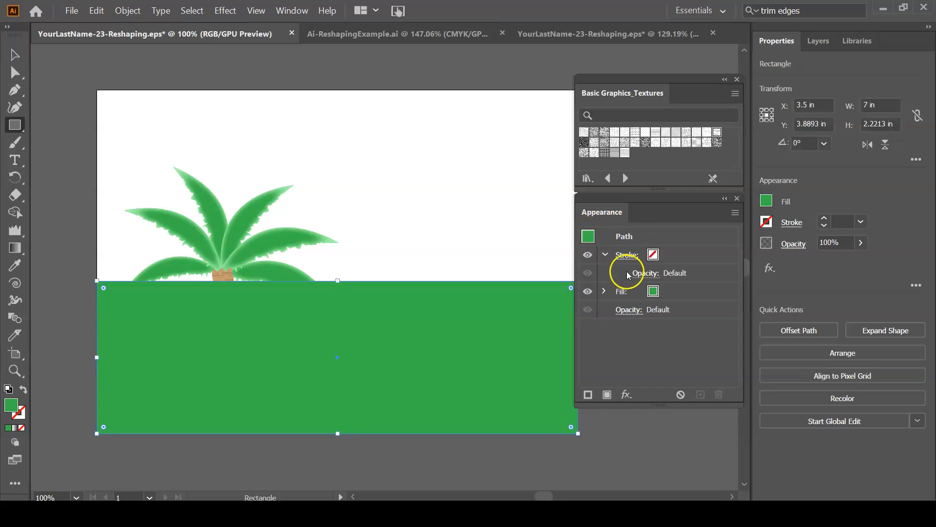
left_click(654, 292)
left_click(672, 291)
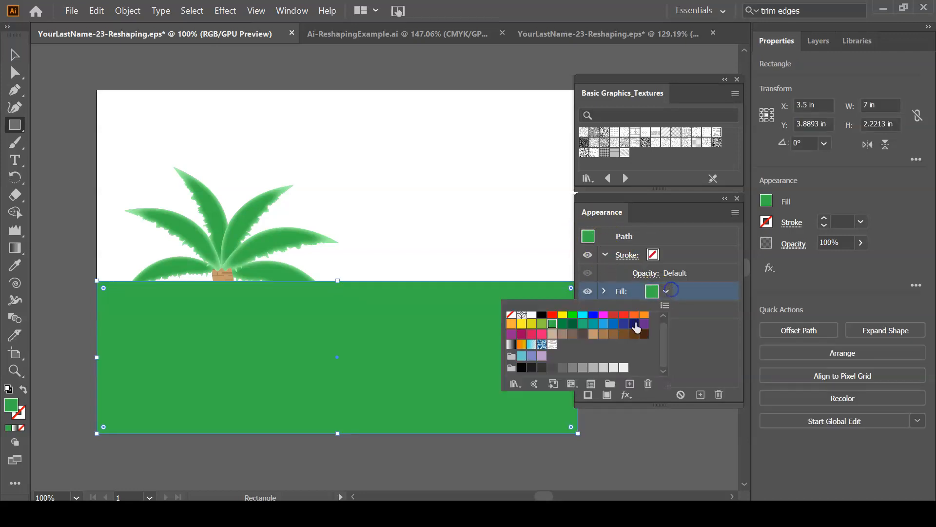
left_click(552, 334)
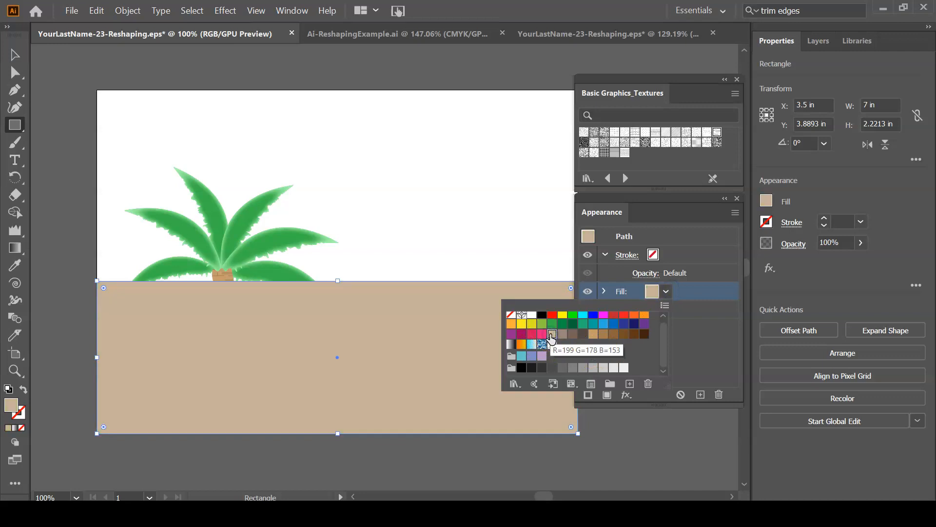
Step: Send the tan ground rectangle to the back, behind the palm tree
right_click(153, 358)
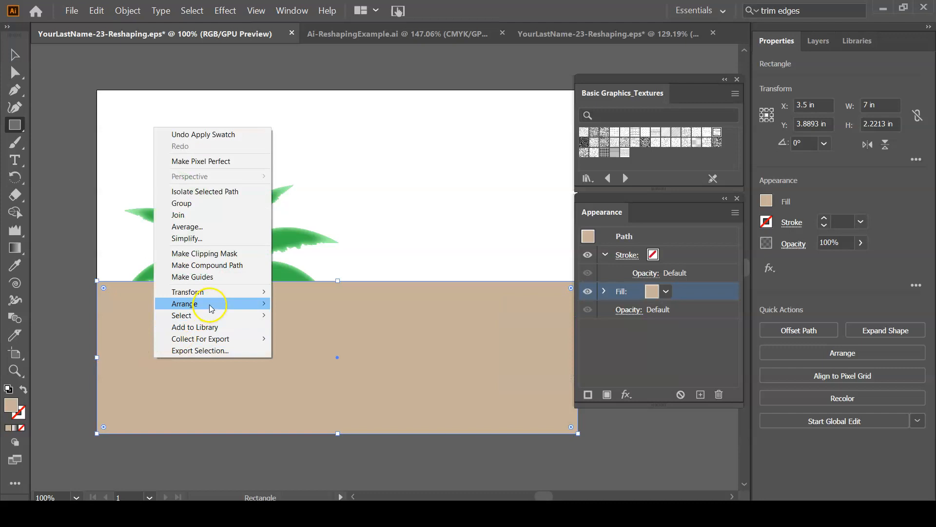
mouse_move(216, 306)
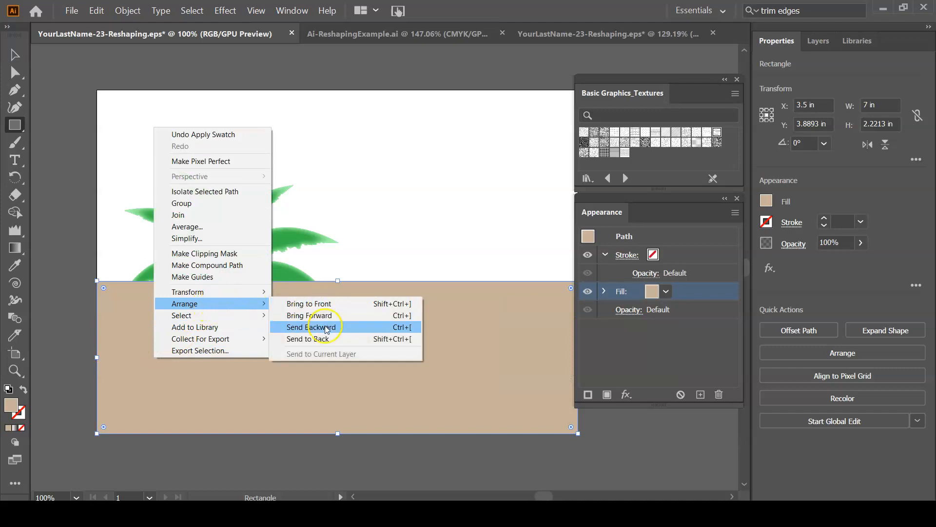
left_click(324, 339)
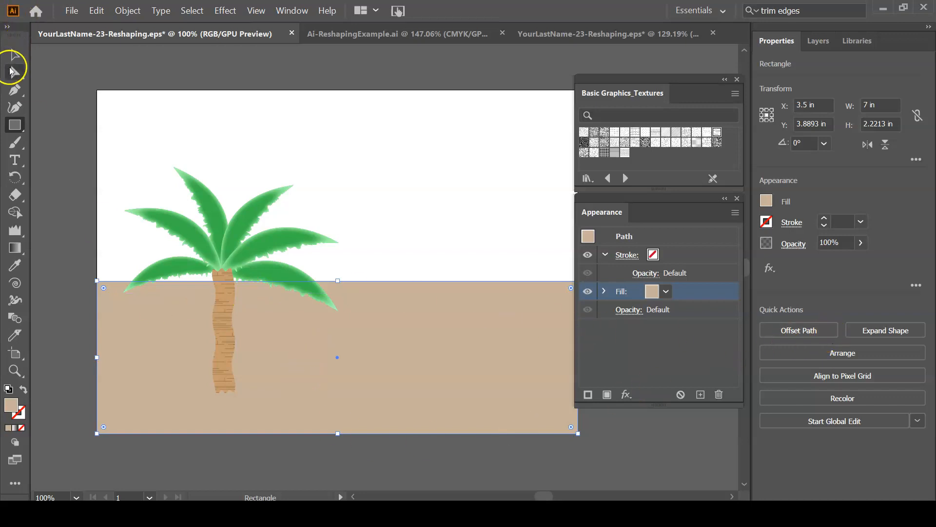
left_click(665, 292)
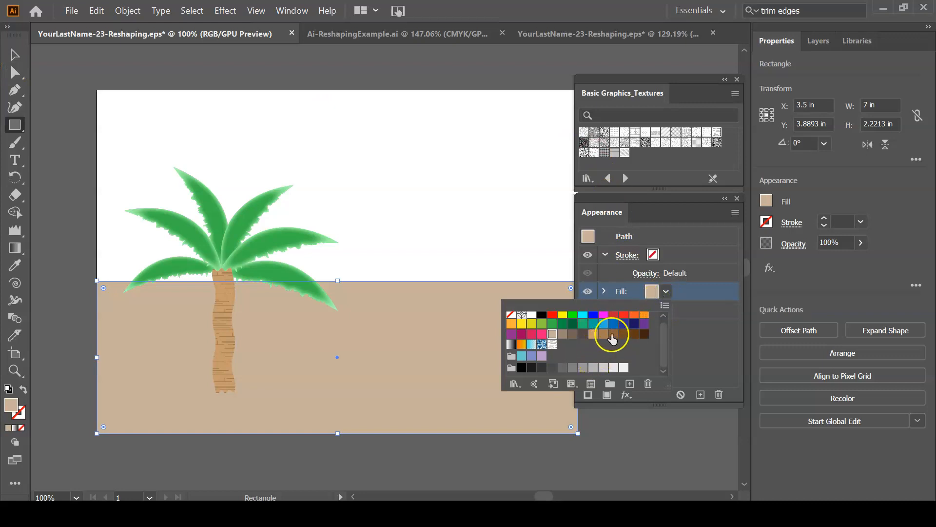
key("Escape")
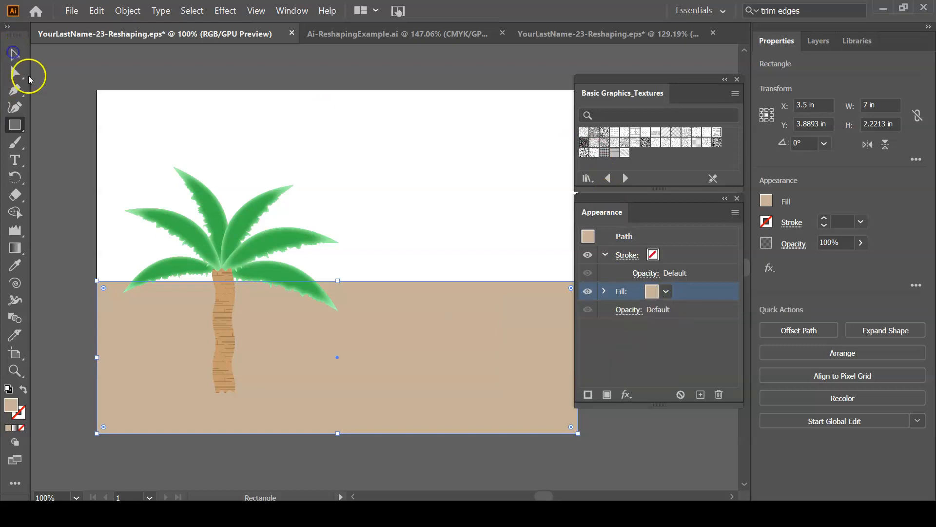
Step: Change the trunk's solid fill to the next darker brown swatch so it contrasts with the tan ground
left_click(14, 55)
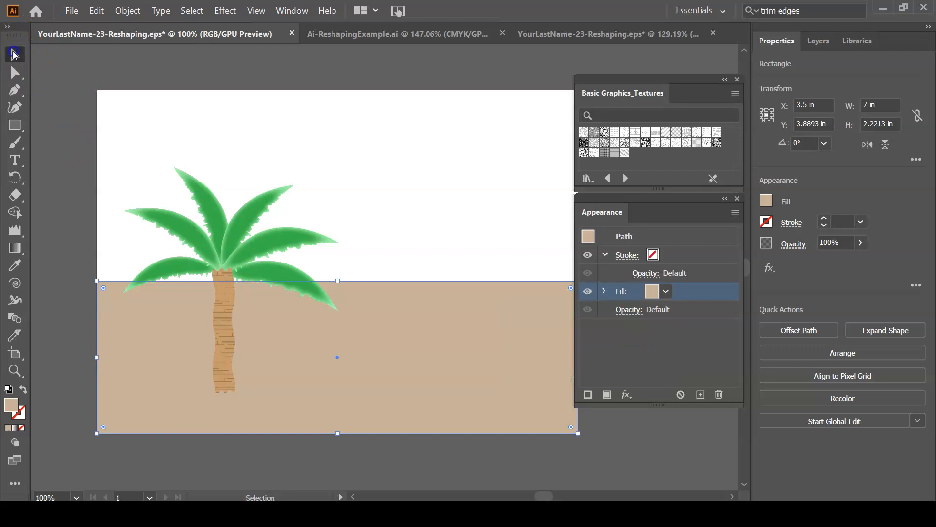
left_click(44, 93)
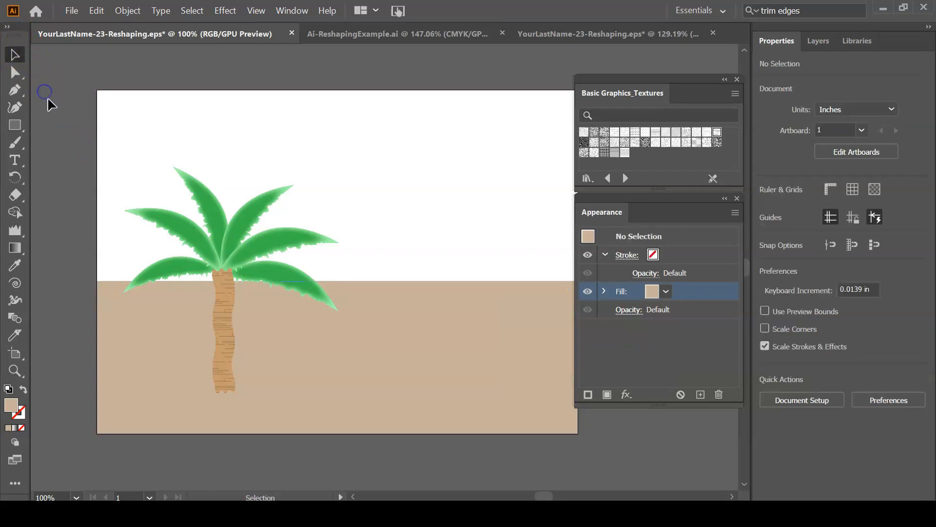
left_click(222, 289)
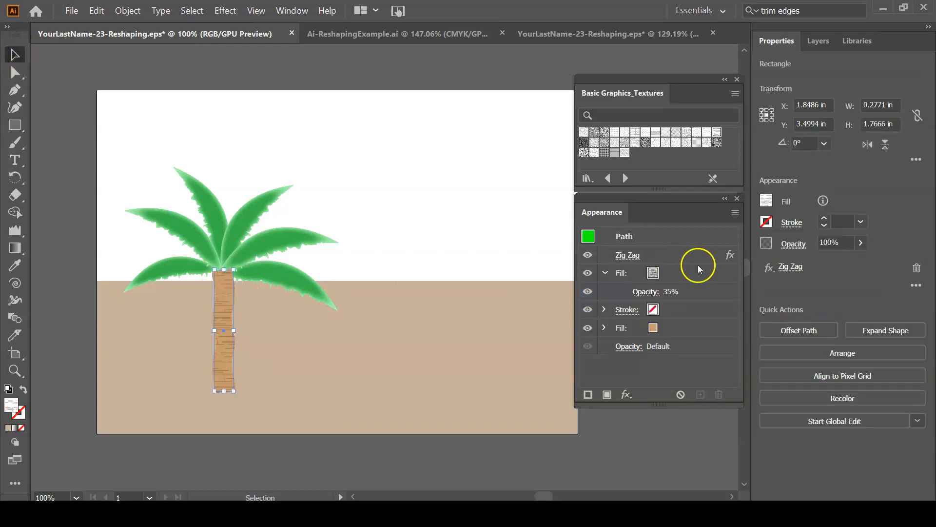
left_click(652, 329)
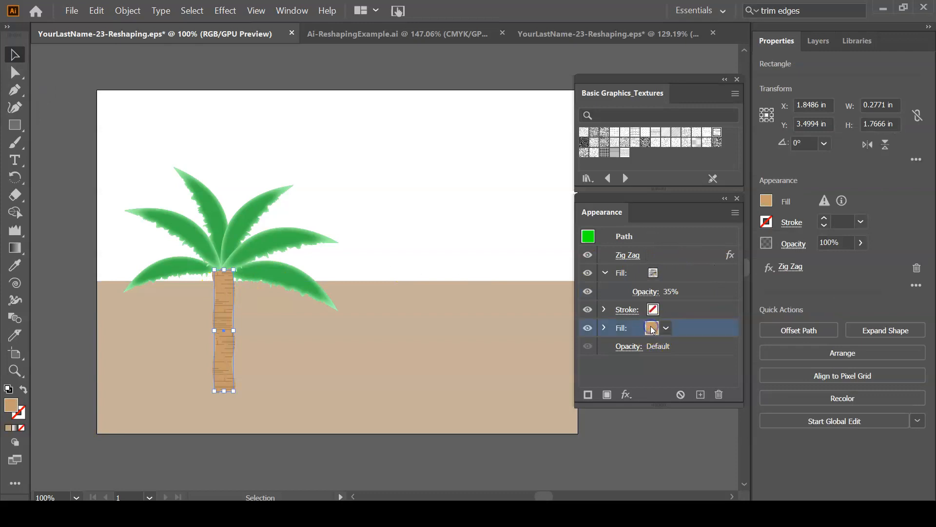
left_click(665, 330)
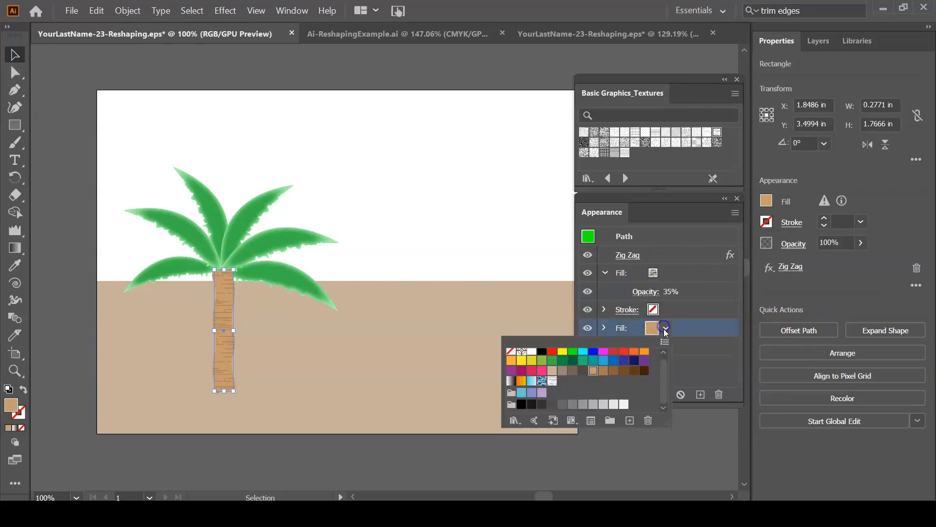
left_click(603, 372)
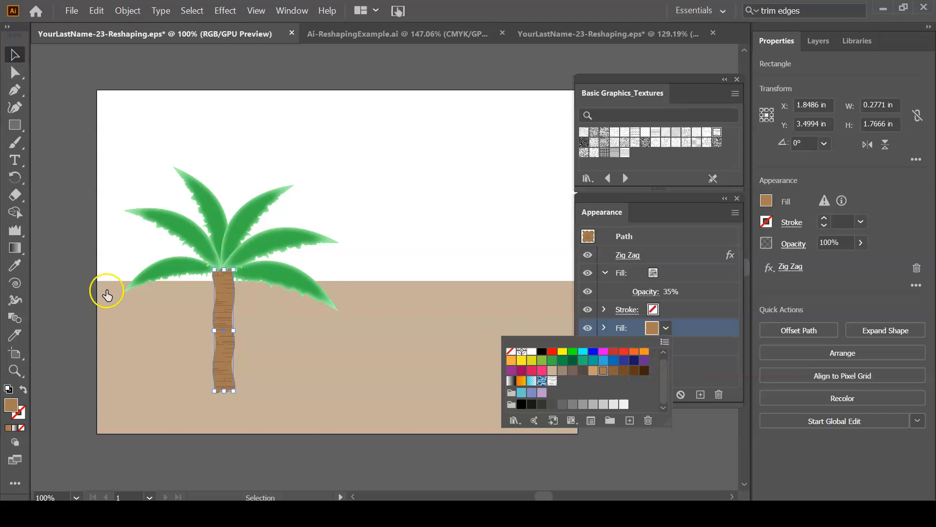
left_click(83, 303)
Step: Select the tan ground rectangle behind the palm tree
left_click(110, 313)
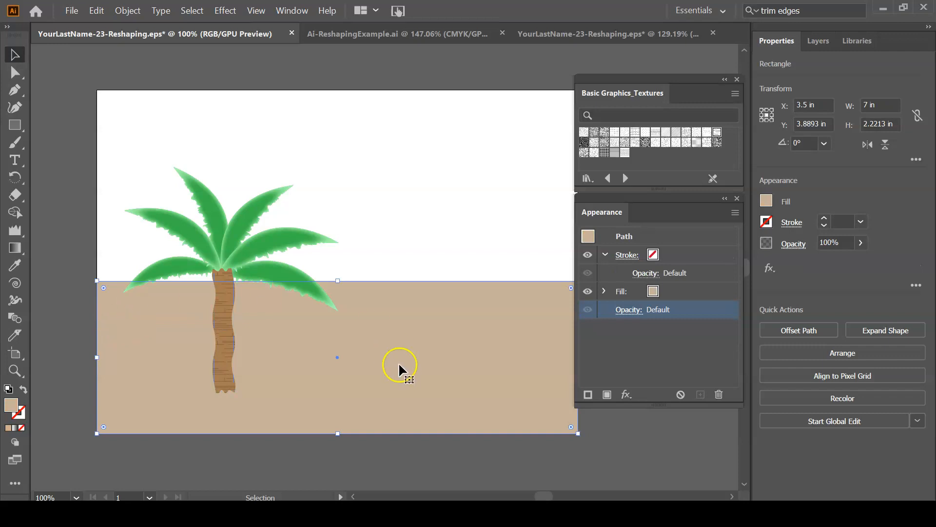
Step: Add a second fill to the sand rectangle and apply the dotted scale-like pattern from the Basic Graphics_Textures swatches
left_click(606, 397)
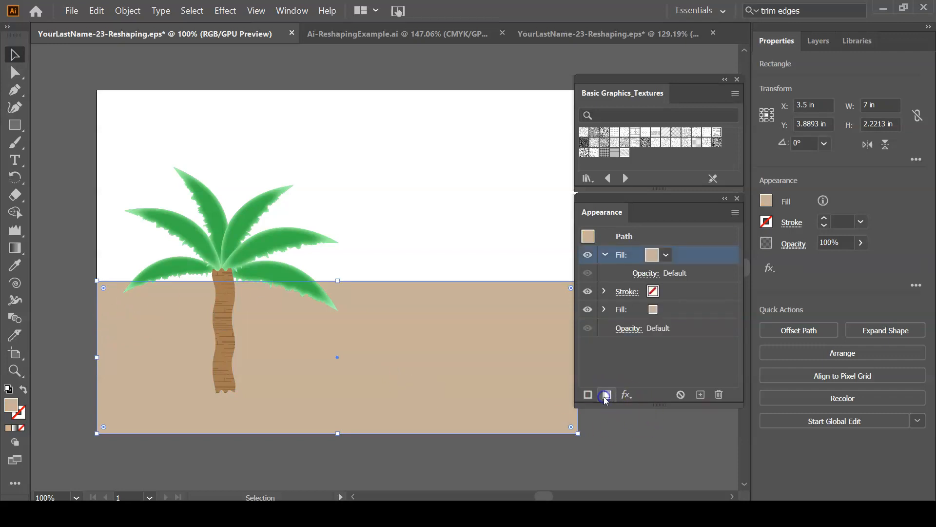
left_click(666, 254)
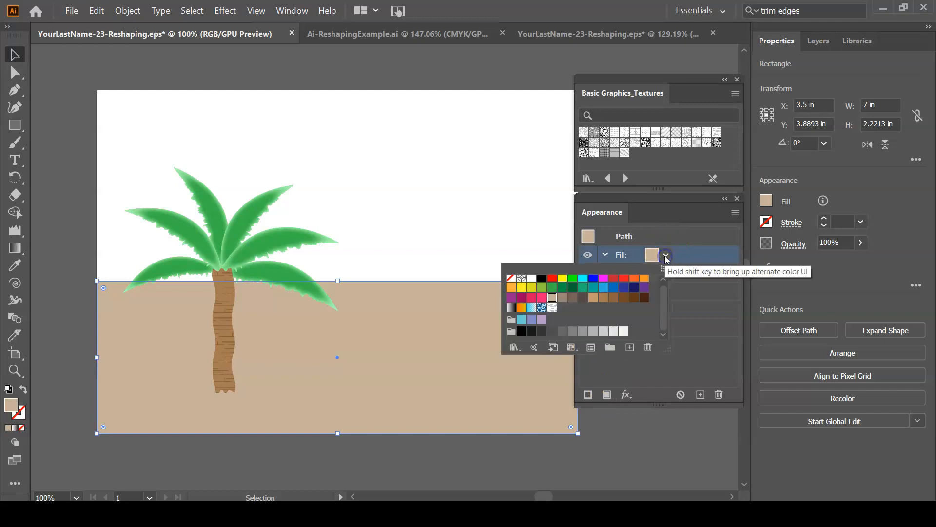
left_click(673, 209)
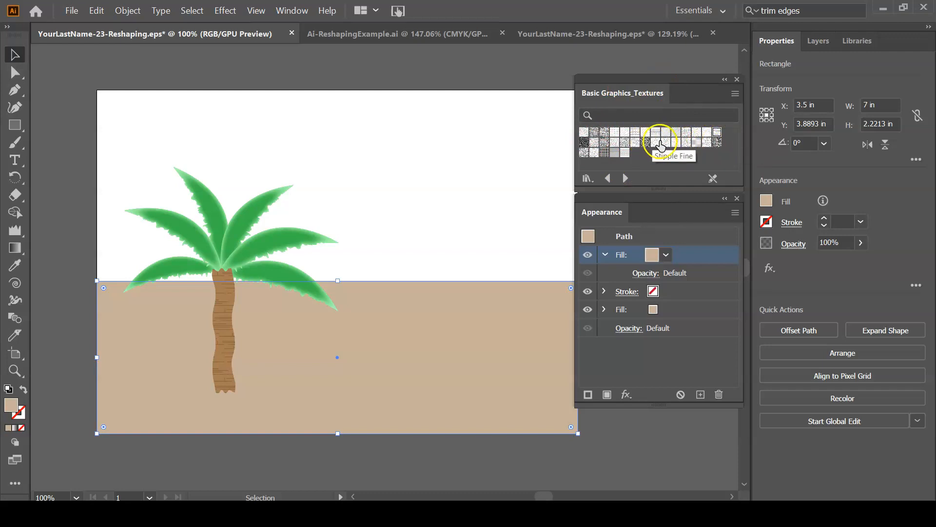
left_click(635, 145)
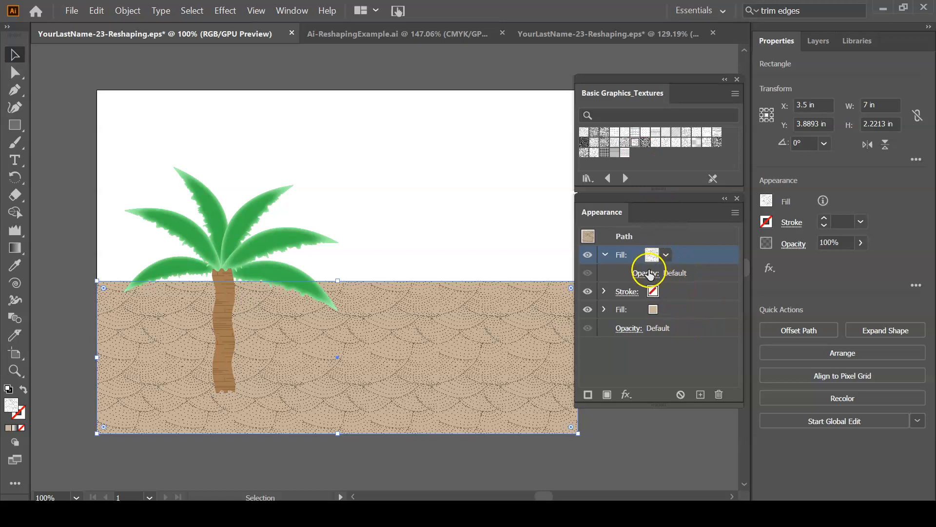
Step: Try the Luminosity and Lighten blend modes on the sand's texture fill and return it to Normal
left_click(649, 273)
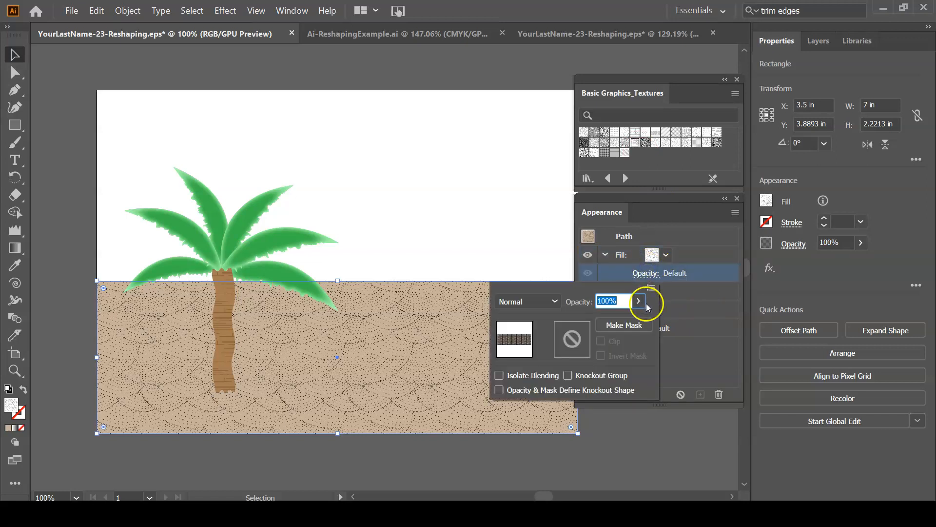
left_click(544, 303)
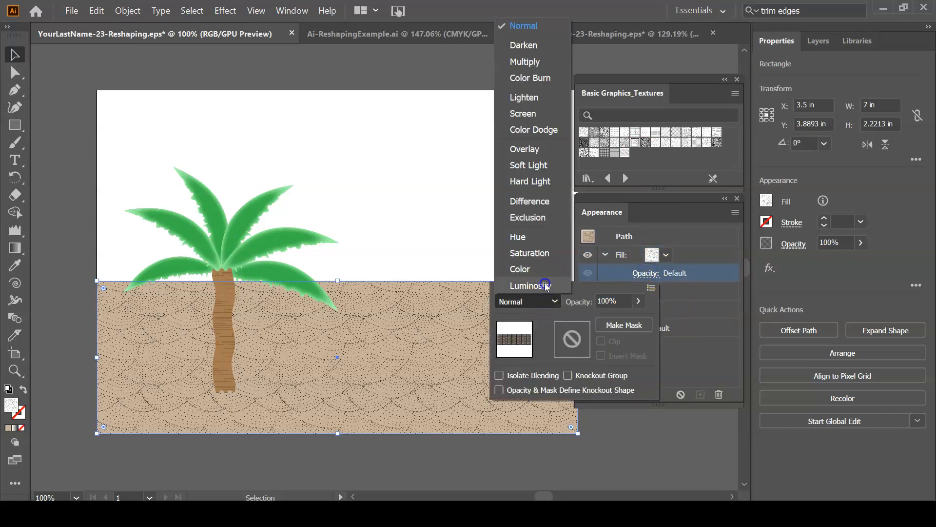
left_click(546, 285)
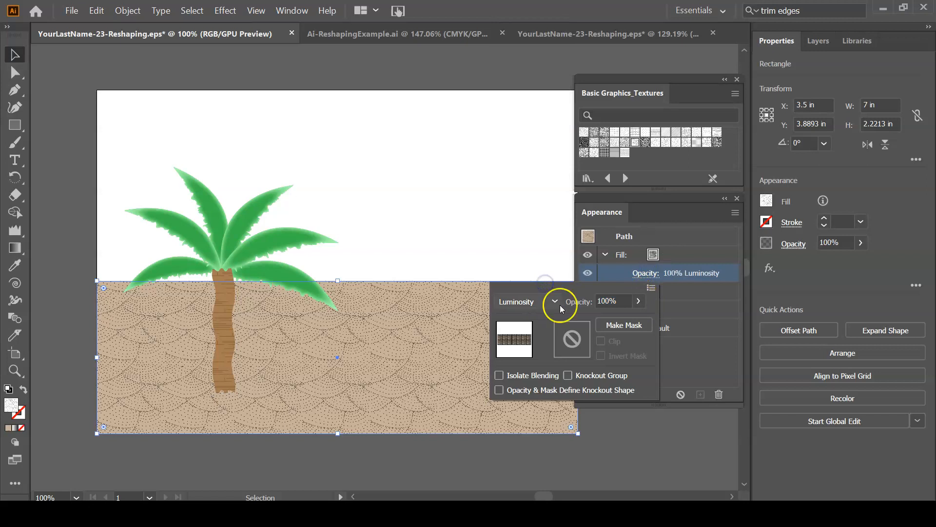
left_click(513, 301)
left_click(525, 97)
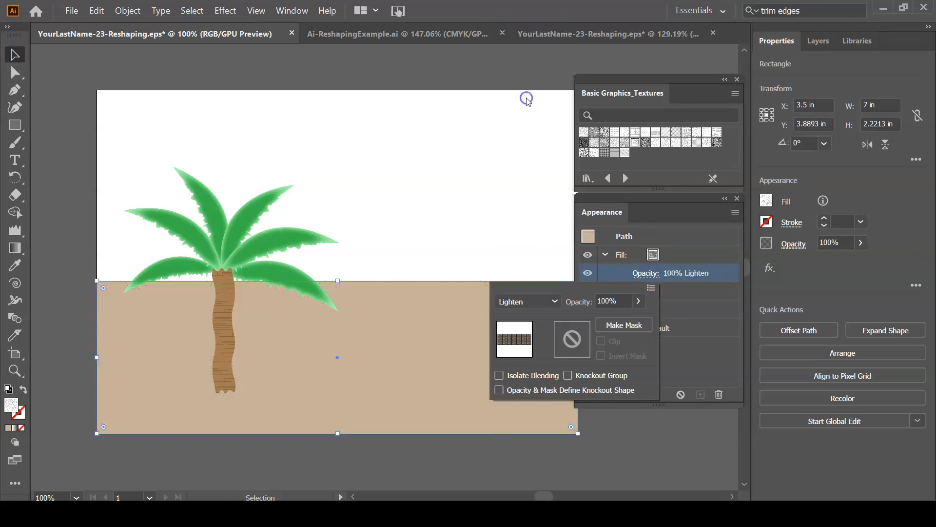
left_click(537, 300)
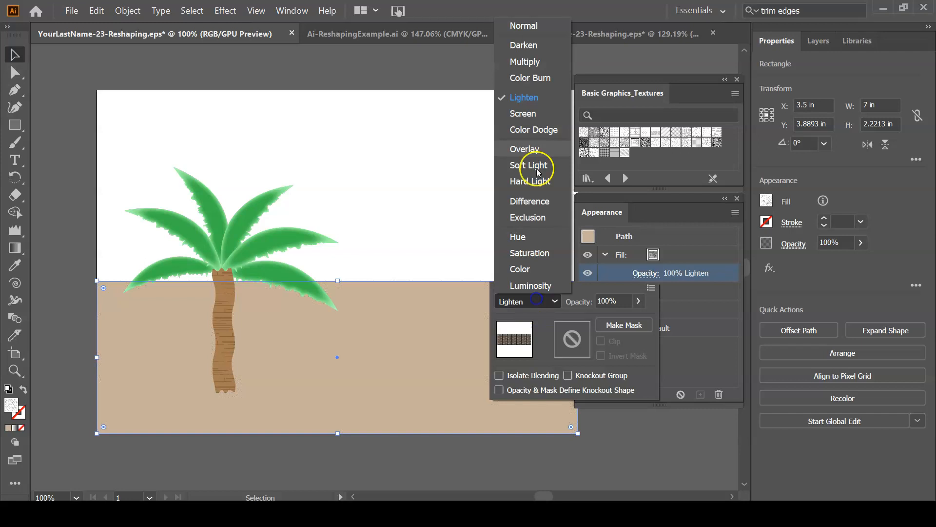
left_click(525, 25)
Step: Lower the sand's texture fill to 35% opacity and save the document
left_click(637, 301)
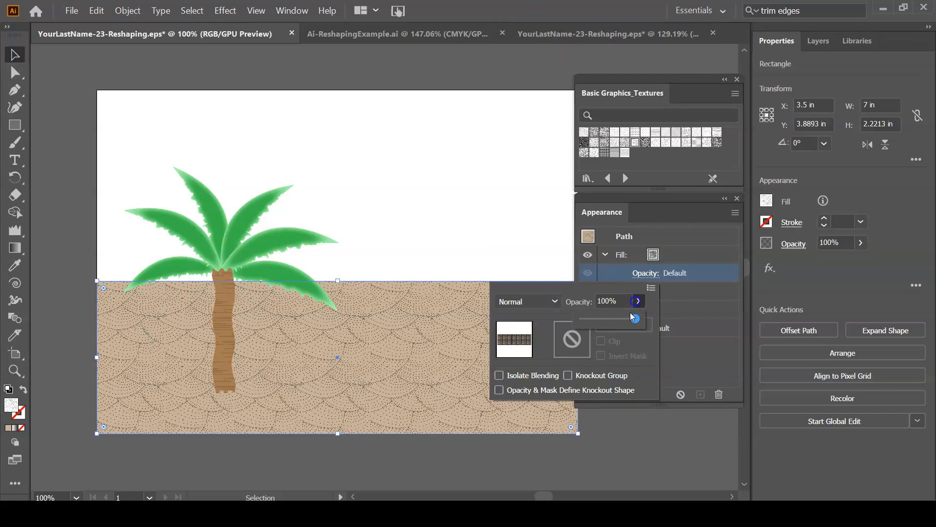
left_click_drag(635, 318, 601, 318)
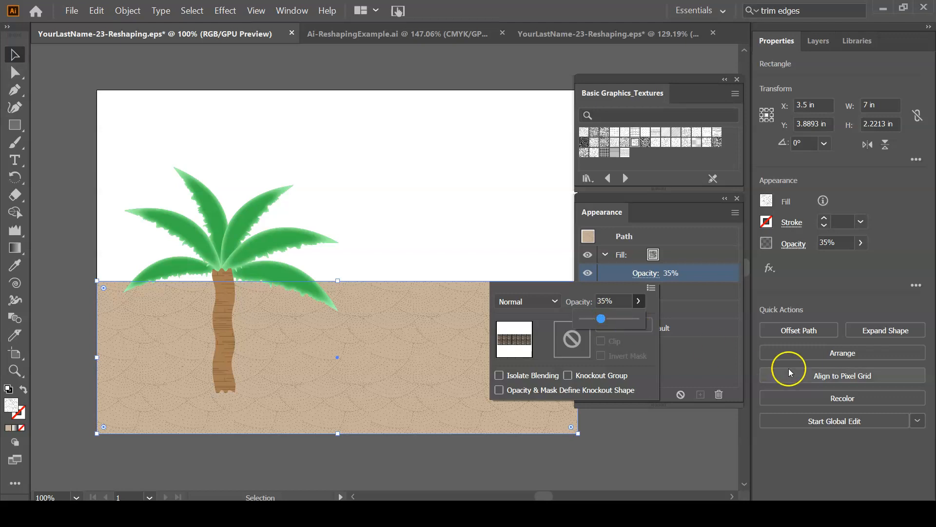
left_click(711, 363)
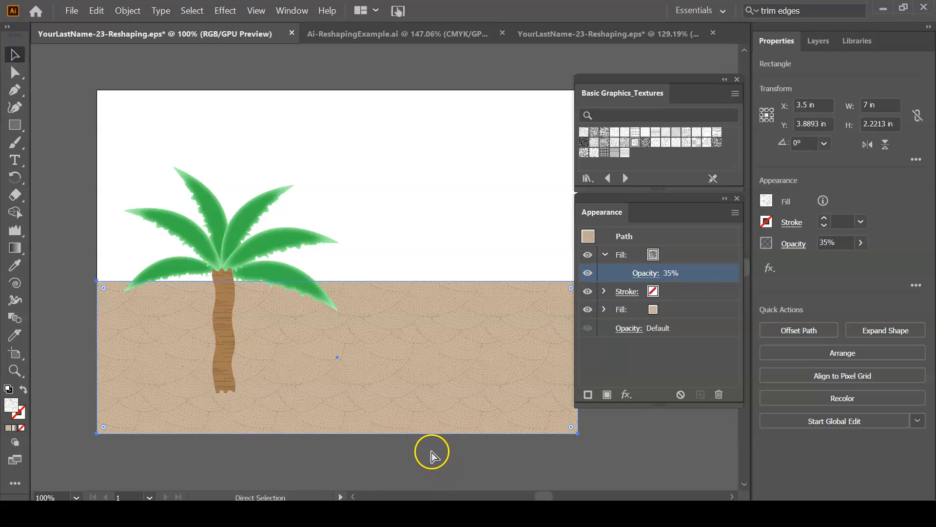
key("ctrl+s")
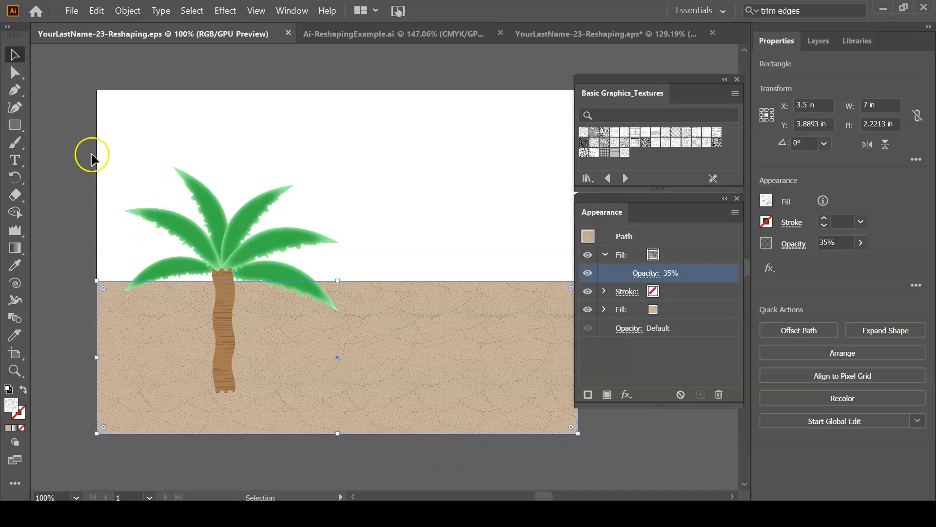
Step: Draw a rectangle about 1.22 in tall overlapping the sand's upper edge and widen it to the artboard's full 7 in
left_click(14, 125)
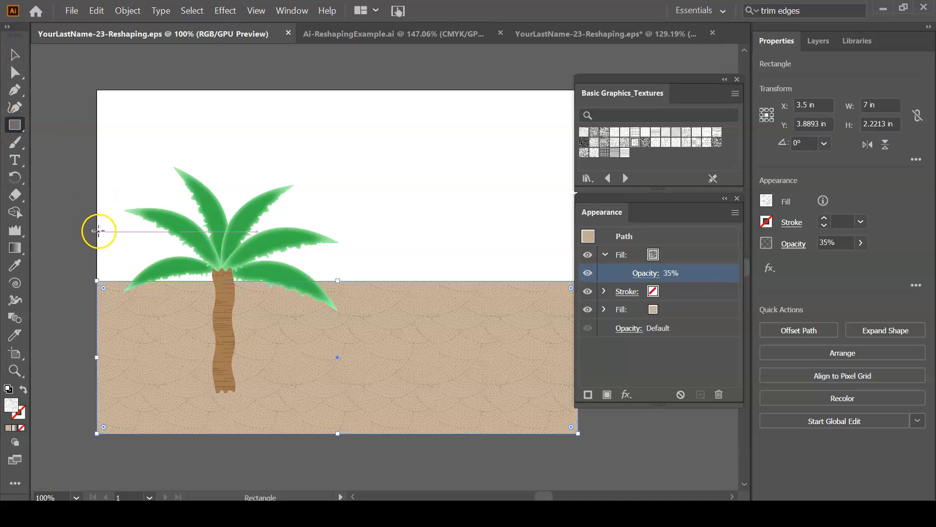
mouse_move(97, 231)
left_mouse_down()
mouse_move(600, 266)
mouse_move(521, 291)
mouse_move(576, 316)
left_mouse_up()
left_click_drag(508, 328, 464, 328)
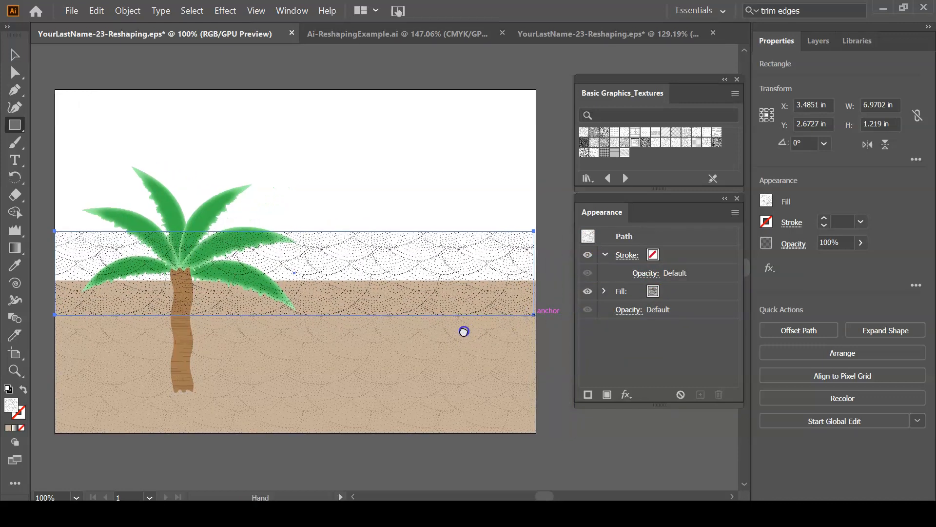
left_click(11, 54)
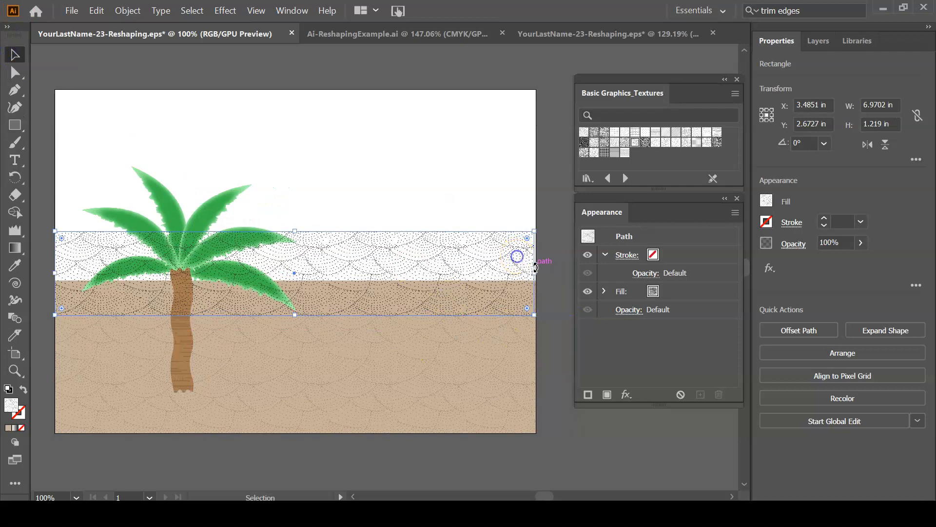
left_click_drag(534, 273, 537, 276)
Step: Change the new rectangle's fill to the dark green swatch
left_click(654, 291)
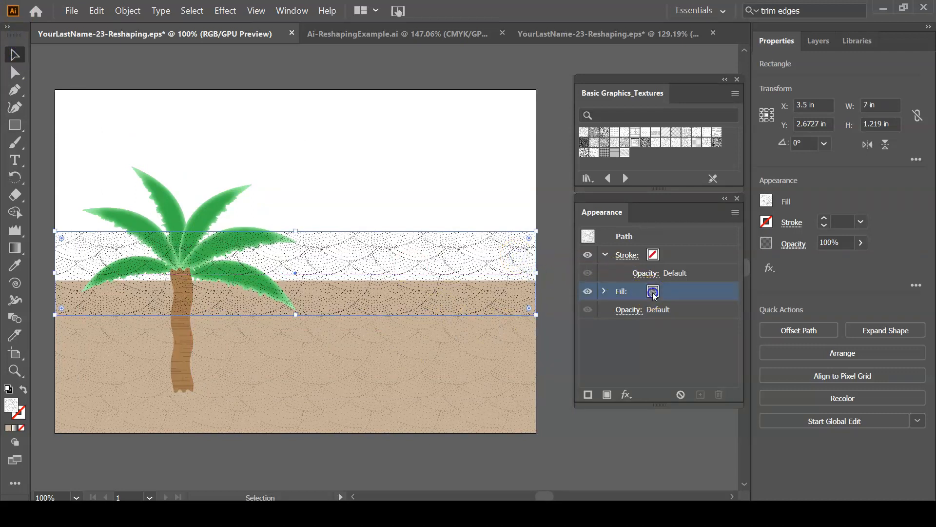
left_click(666, 292)
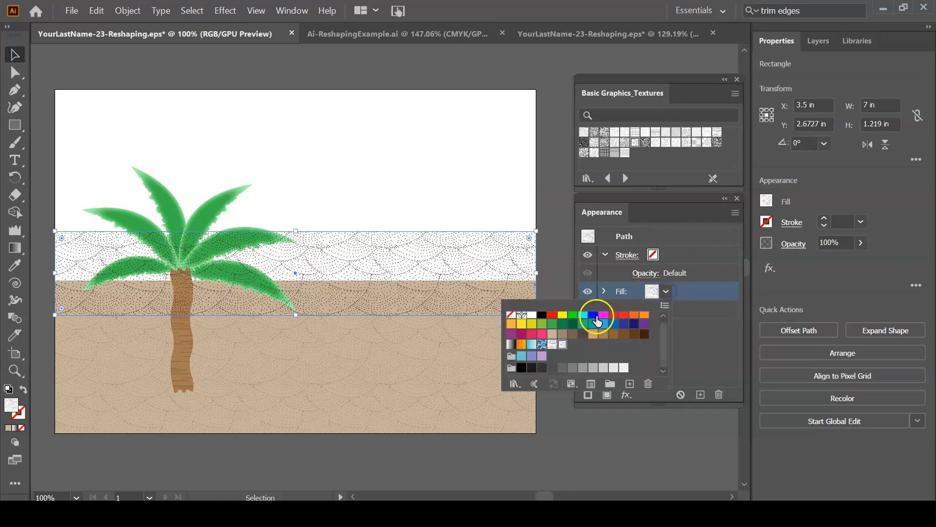
left_click(572, 325)
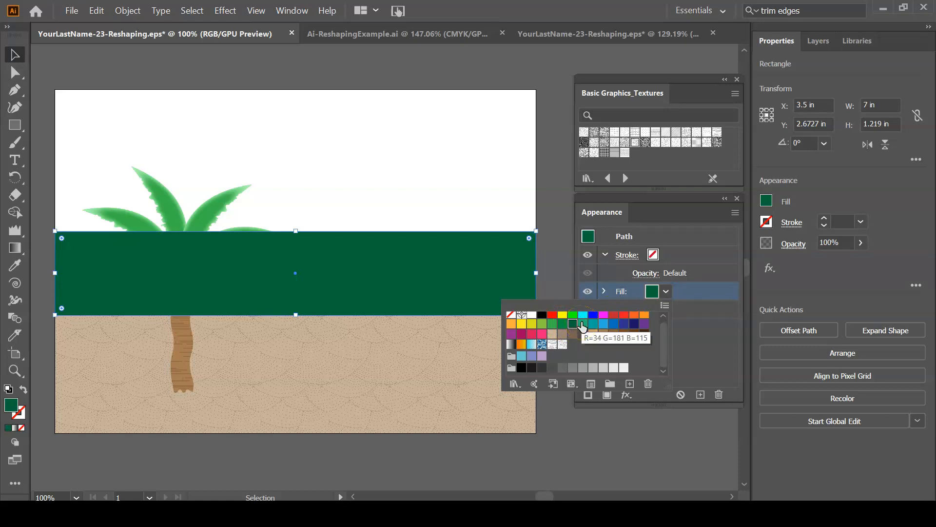
left_click(181, 315)
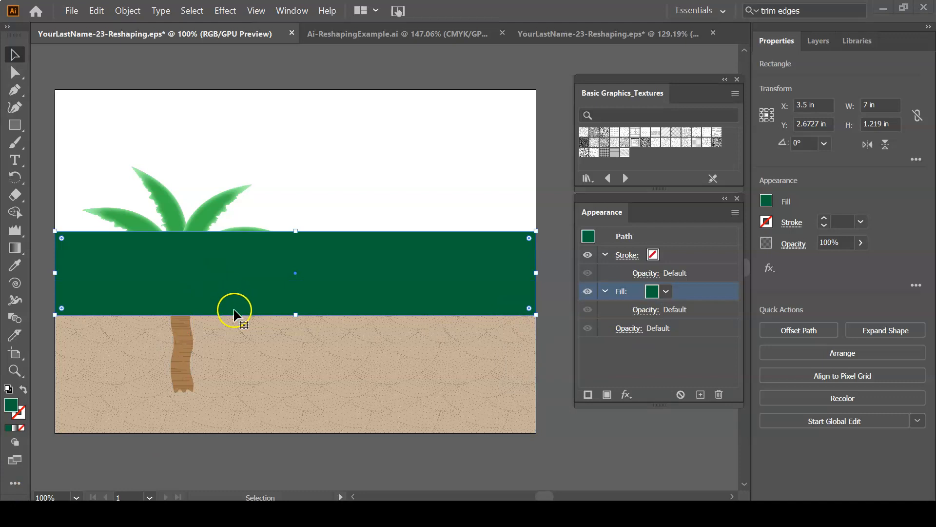
Step: Send the green rectangle to the back, and send the sand rectangle behind it
right_click(244, 274)
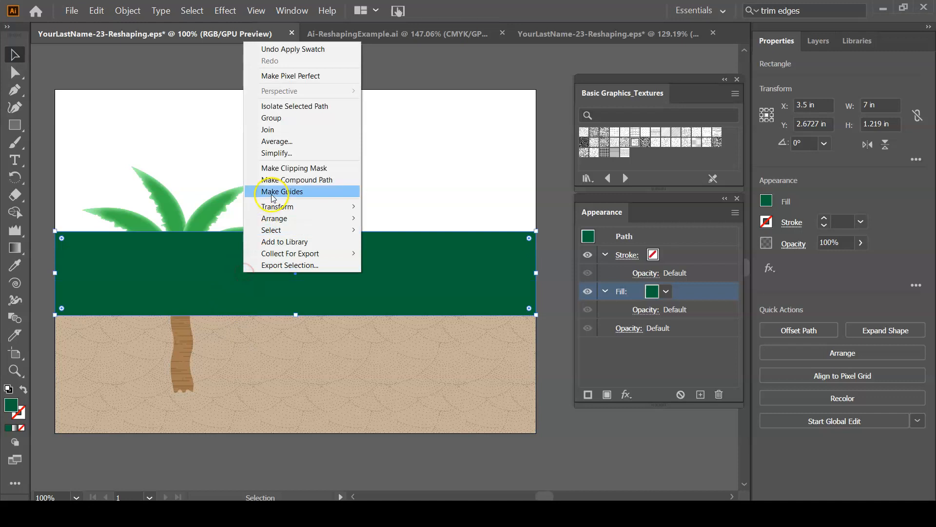
mouse_move(309, 220)
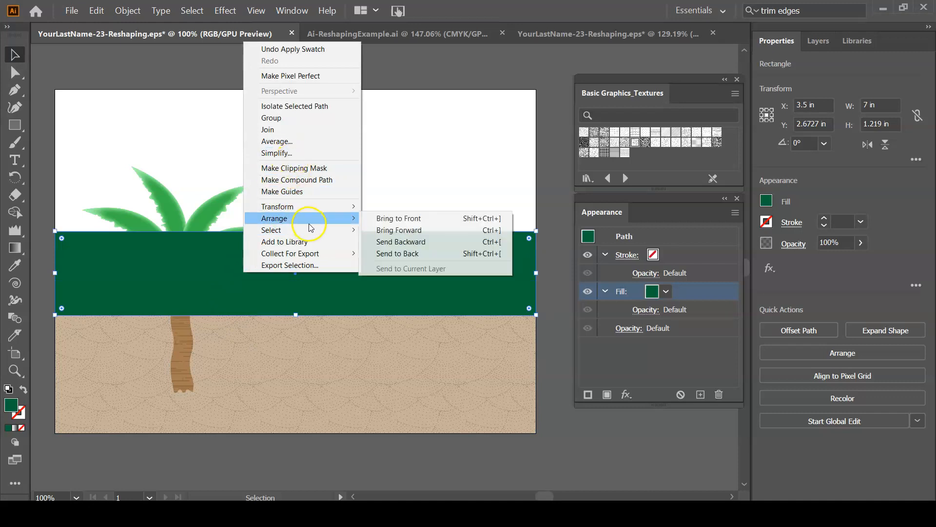
left_click(416, 242)
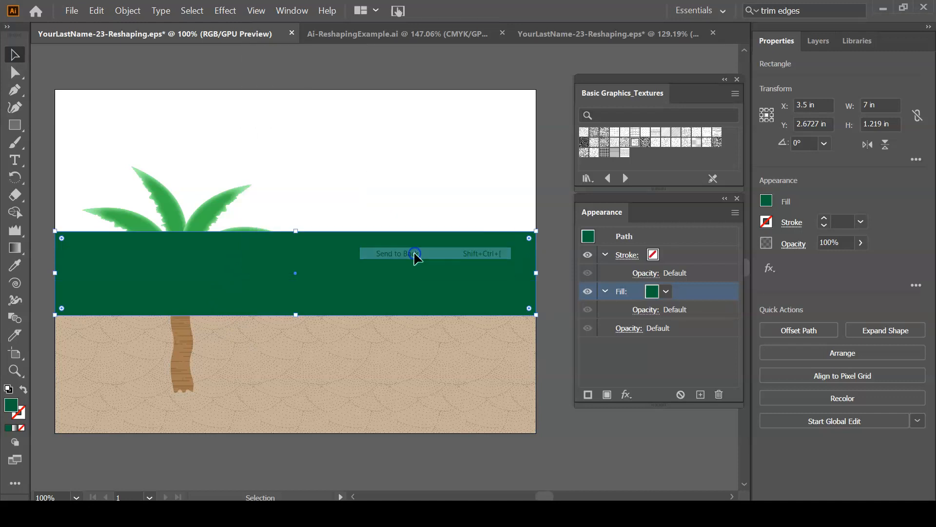
left_click(376, 370)
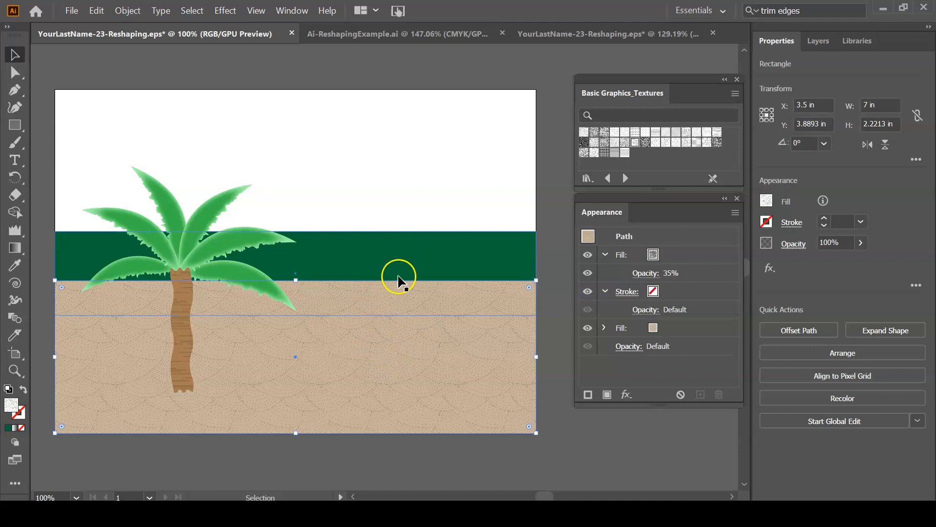
right_click(387, 337)
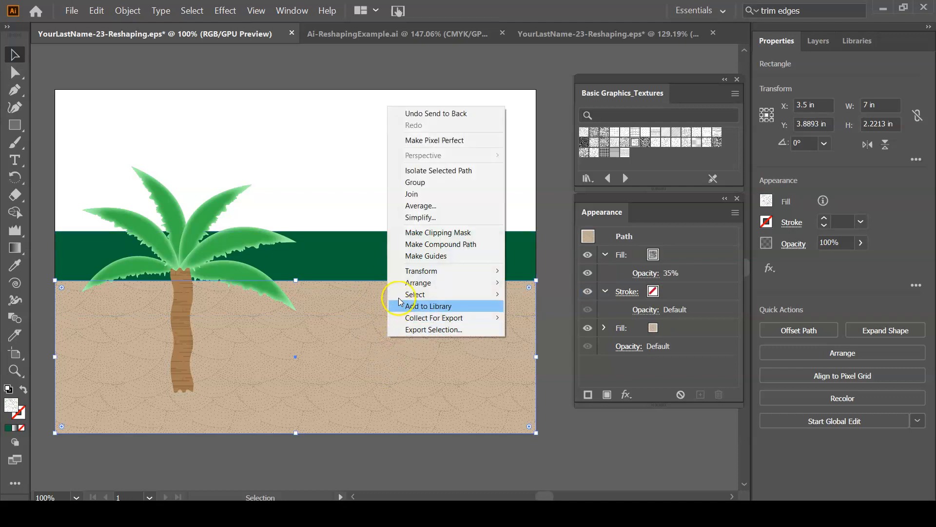
mouse_move(425, 288)
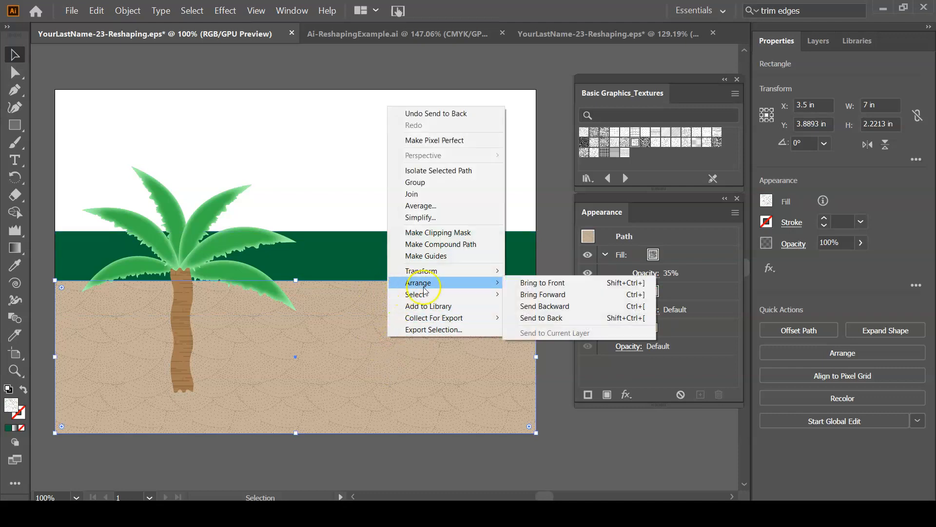
left_click(556, 317)
Step: Raise the green rectangle's lower edge to just below the sand's upper edge, making it about 0.79 in tall
left_click(336, 258)
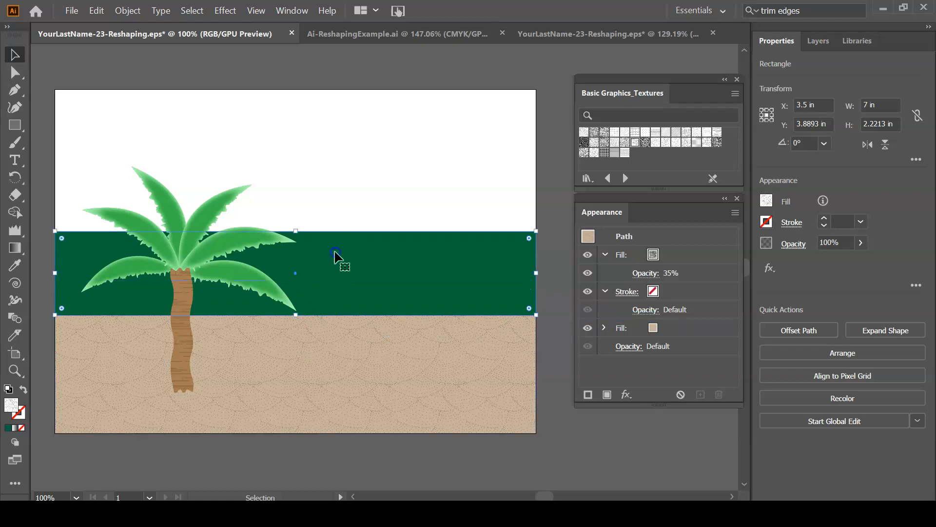
left_click_drag(296, 315, 296, 285)
left_click_drag(297, 231, 299, 232)
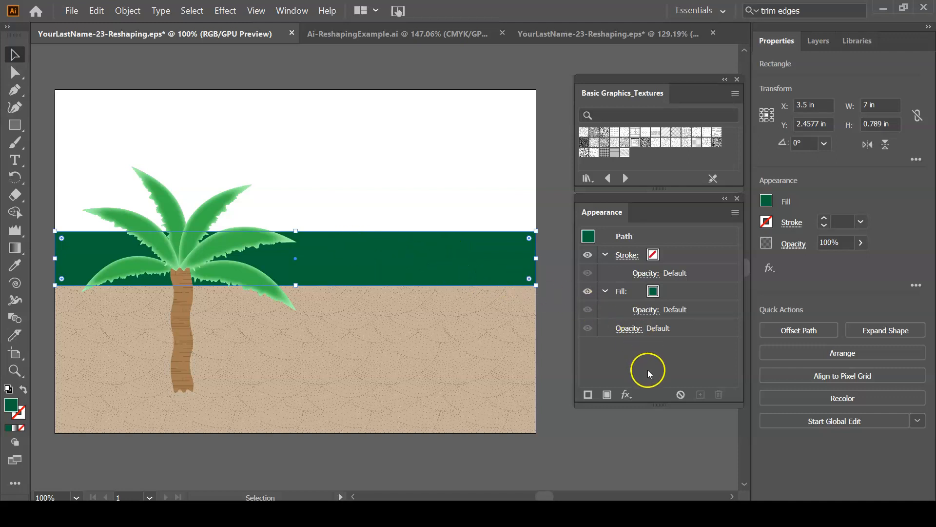
Step: Apply a Zig Zag effect with smooth points to the green rectangle
left_click(625, 394)
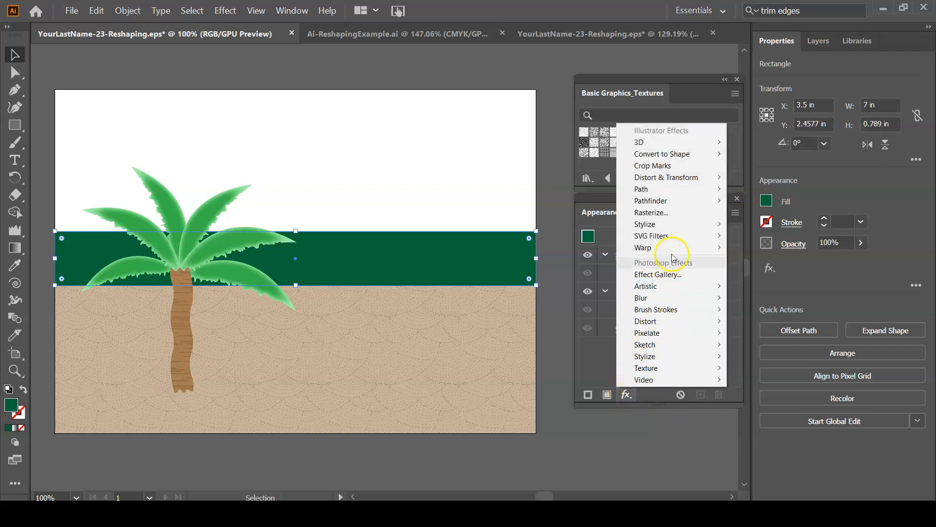
mouse_move(686, 179)
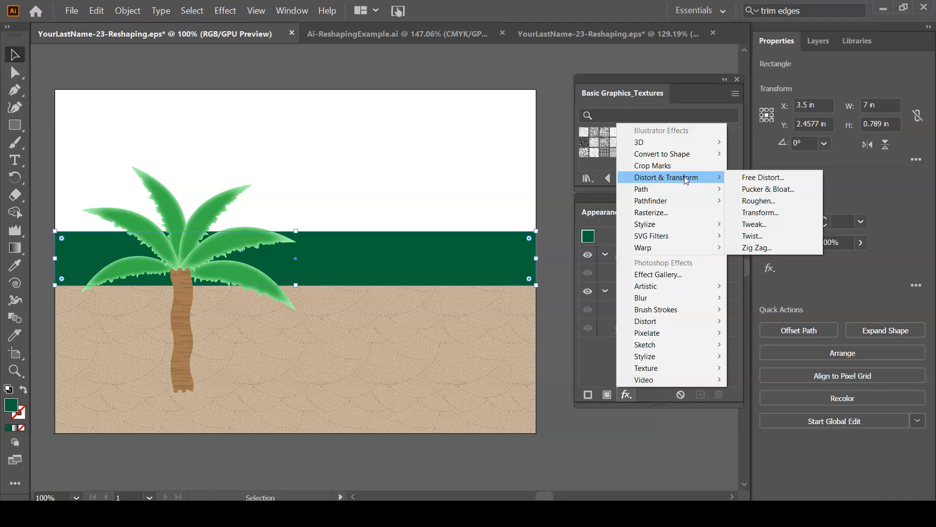
left_click(697, 252)
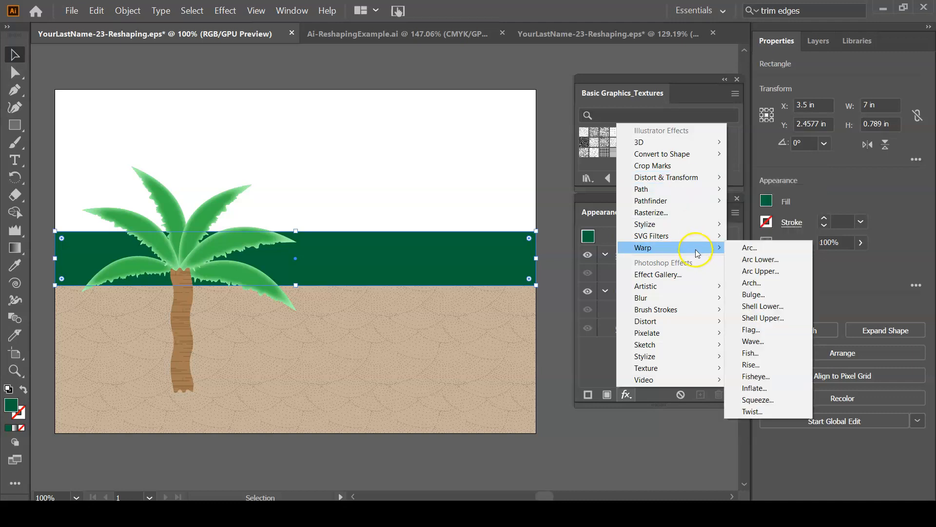
mouse_move(698, 228)
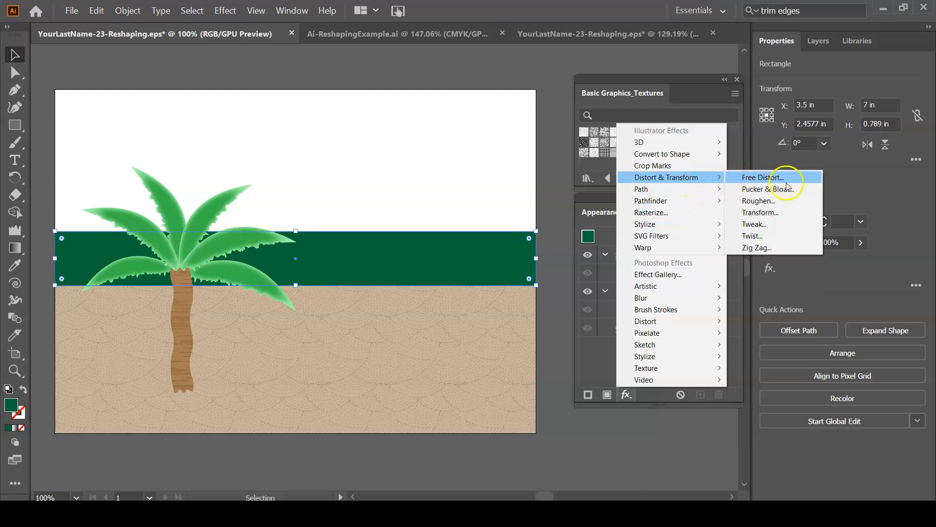
left_click(785, 248)
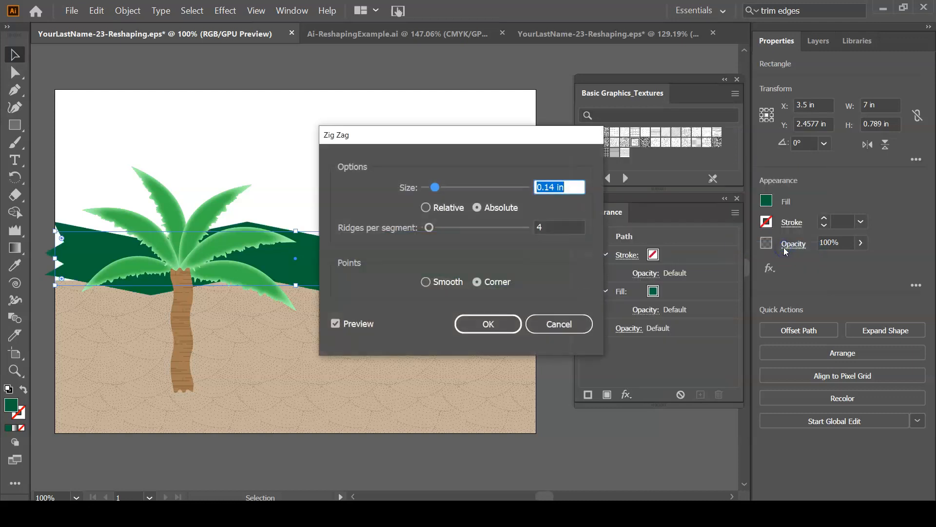
left_click_drag(512, 136, 771, 168)
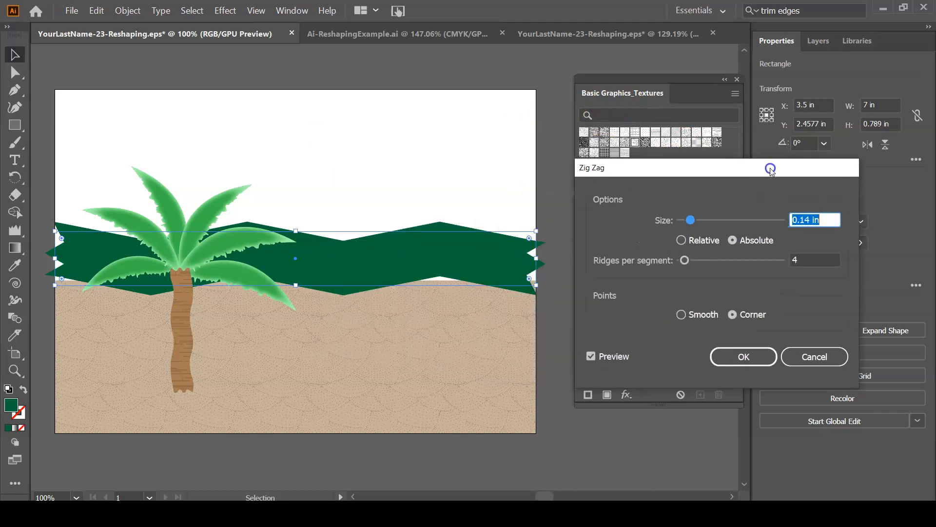
left_click(695, 315)
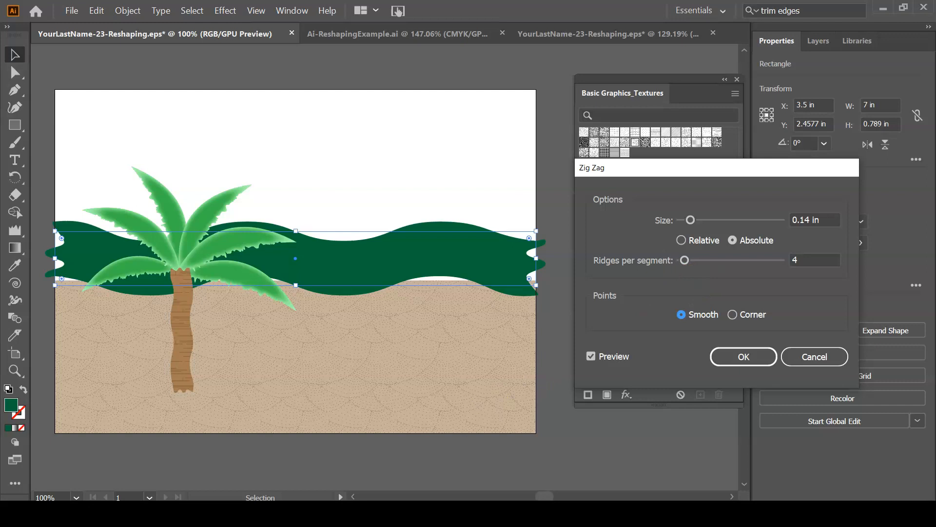
Step: Set the Zig Zag effect to 2 ridges per segment and a size of 0.11 in, and apply it
left_click(16, 491)
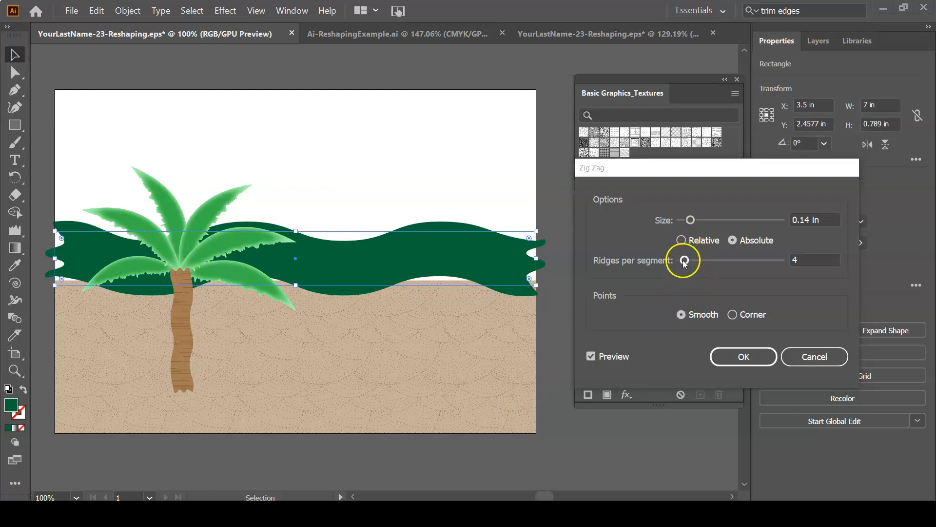
left_click(684, 262)
left_click_drag(683, 264, 682, 264)
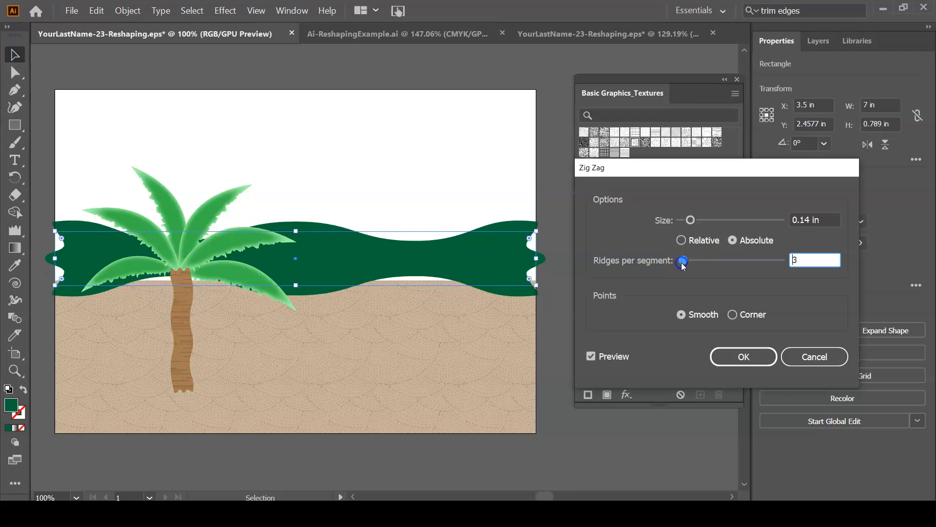
left_click_drag(683, 266, 682, 264)
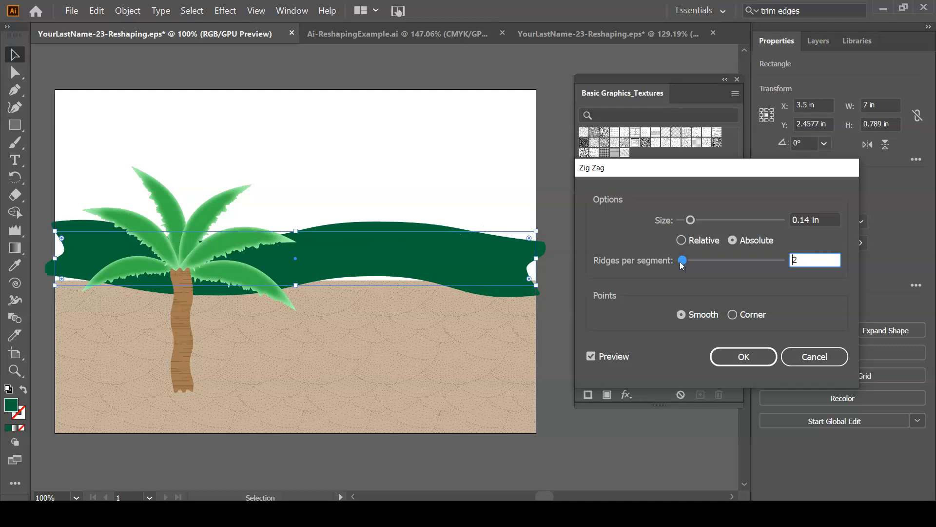
left_click(690, 221)
left_click_drag(691, 220, 688, 221)
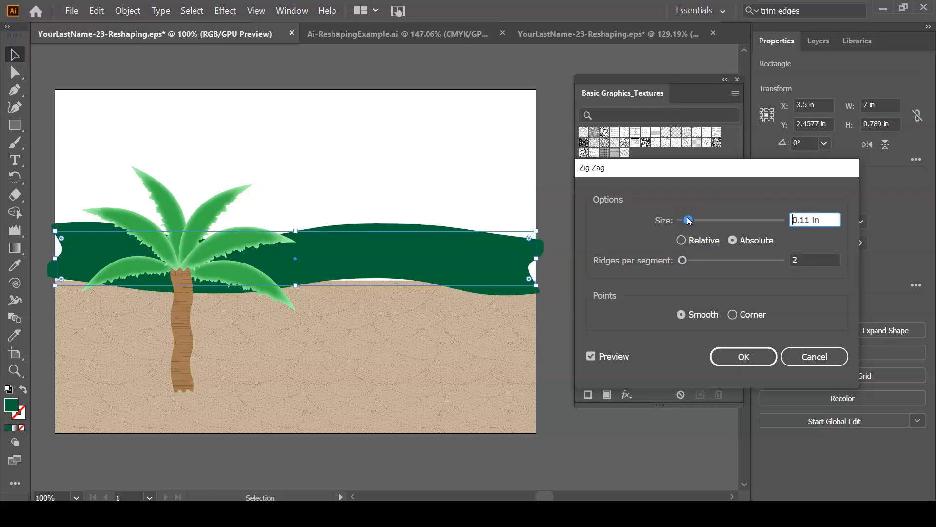
left_click(735, 360)
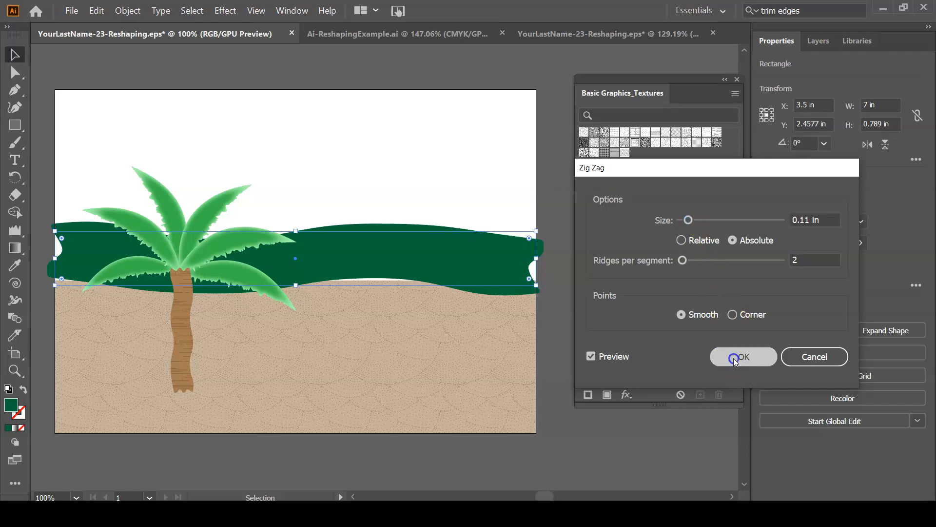
Step: Enlarge the green band to about 7.34 in wide and 1.06 in tall so its curled ends extend past both artboard sides
left_click_drag(296, 286, 296, 296)
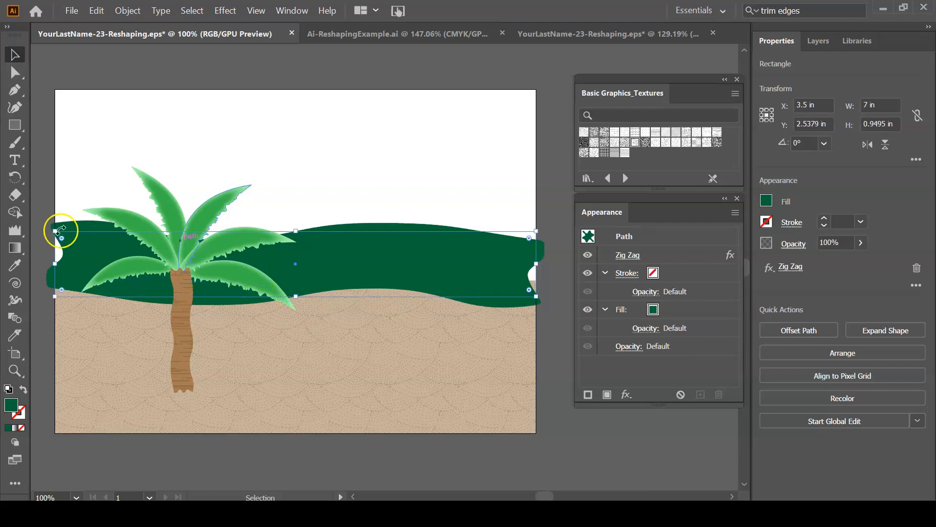
left_click_drag(54, 230, 43, 224)
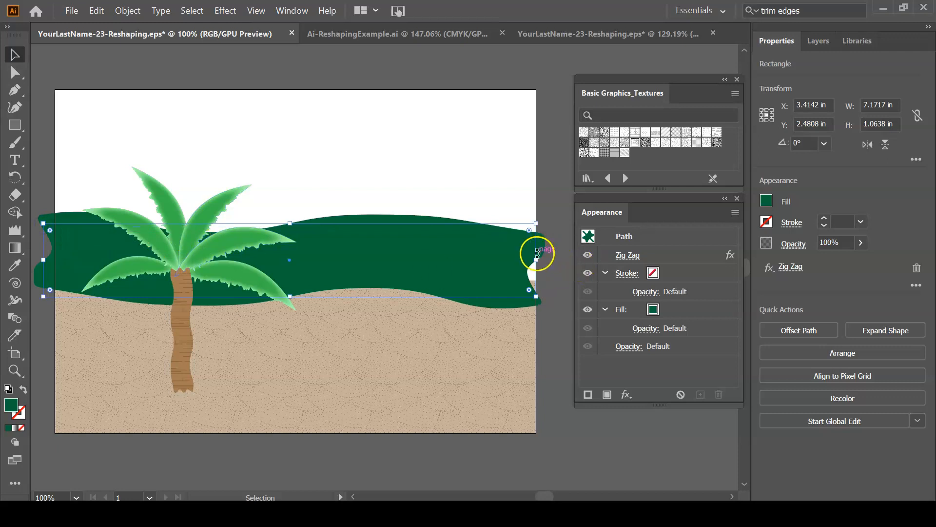
left_click_drag(536, 260, 548, 260)
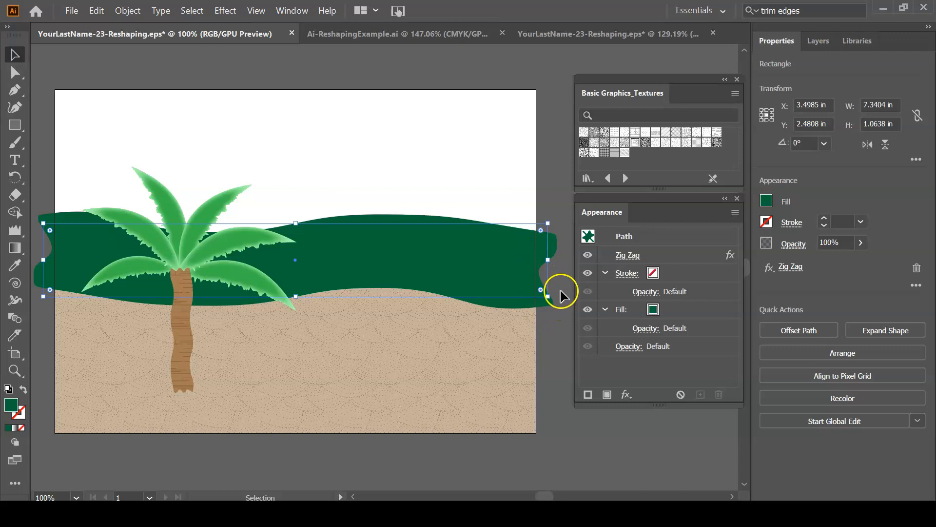
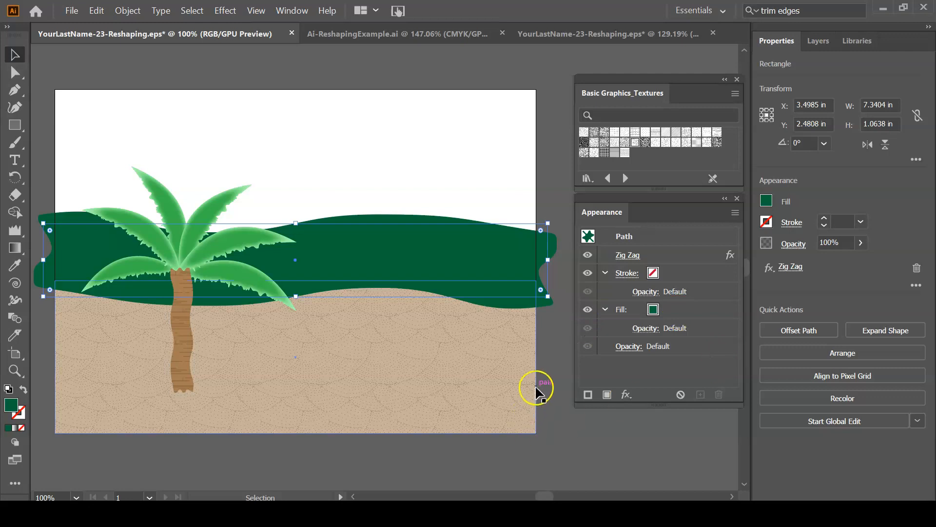
left_click(548, 382)
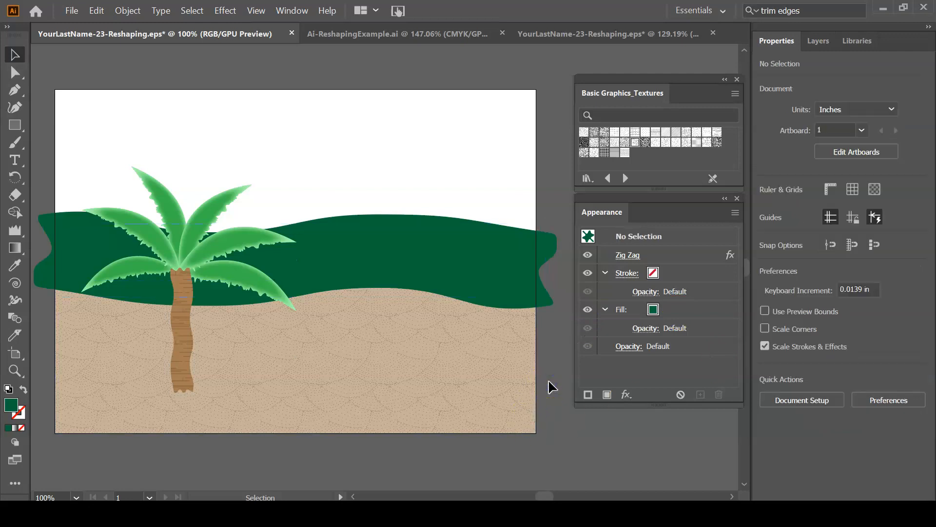
Step: Examine the green band's underlying path in Outline view and return to the preview
left_click(461, 265)
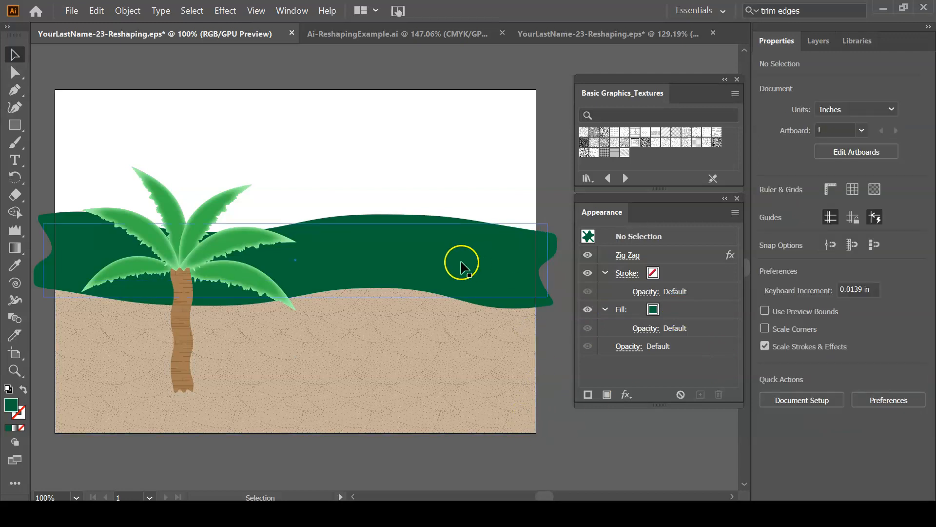
left_click(602, 396)
key("a")
key("ctrl+y")
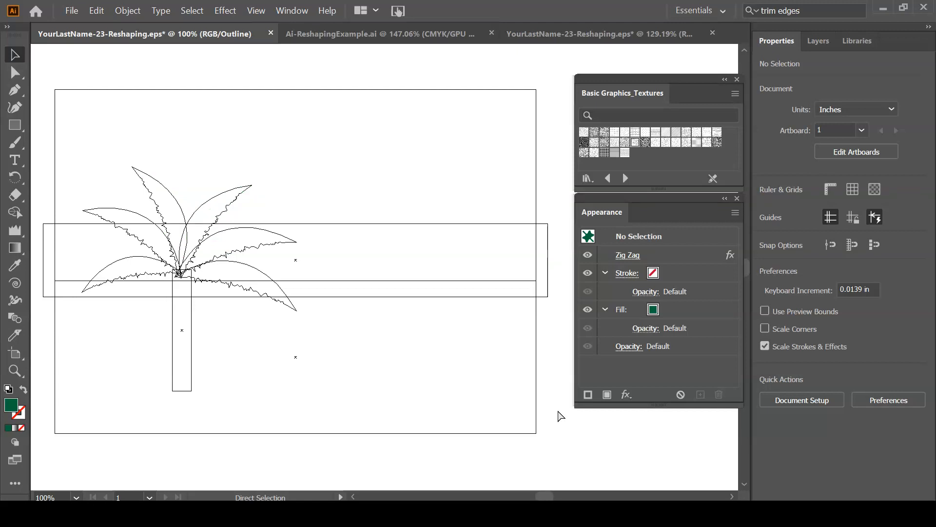
key("ctrl+y")
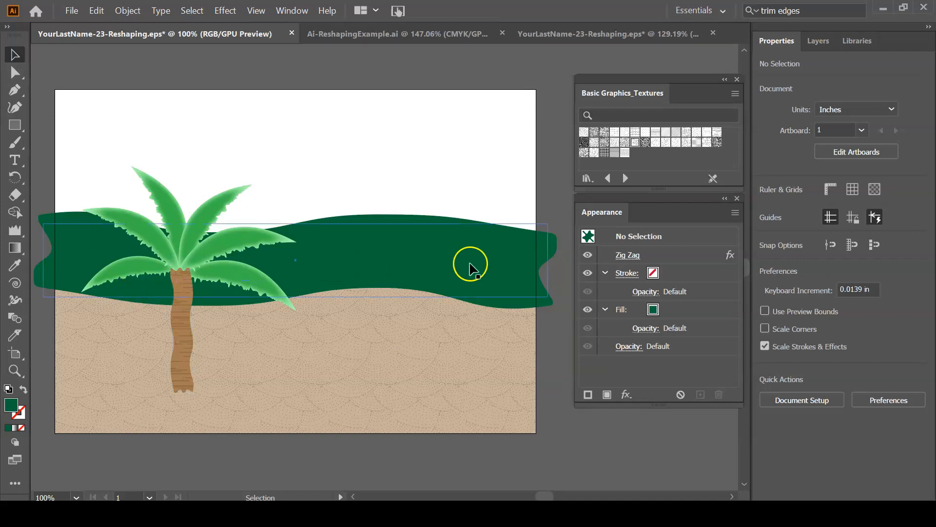
Step: Draw a 7 in wide, about 1.55 in tall rectangle overlapping the green band's upper edge and fill it with the dark brown swatch
left_click(15, 125)
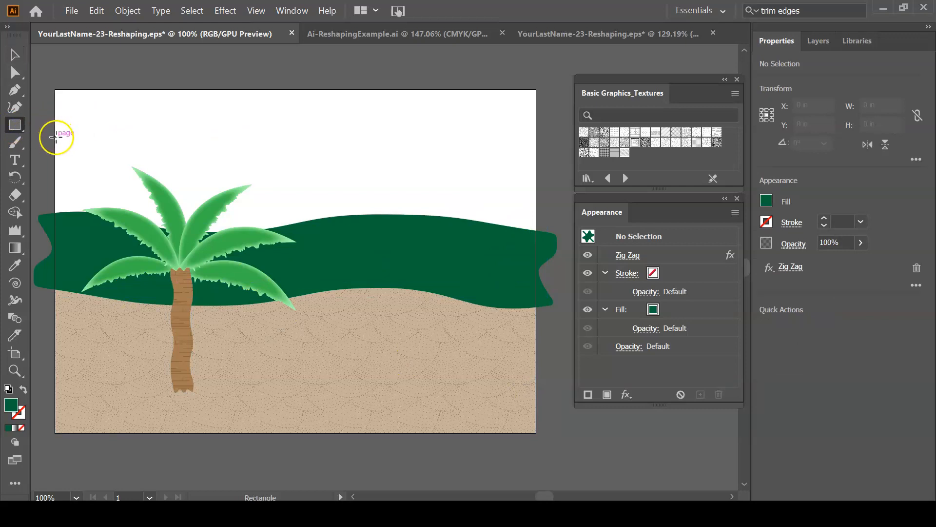
left_click_drag(57, 138, 536, 246)
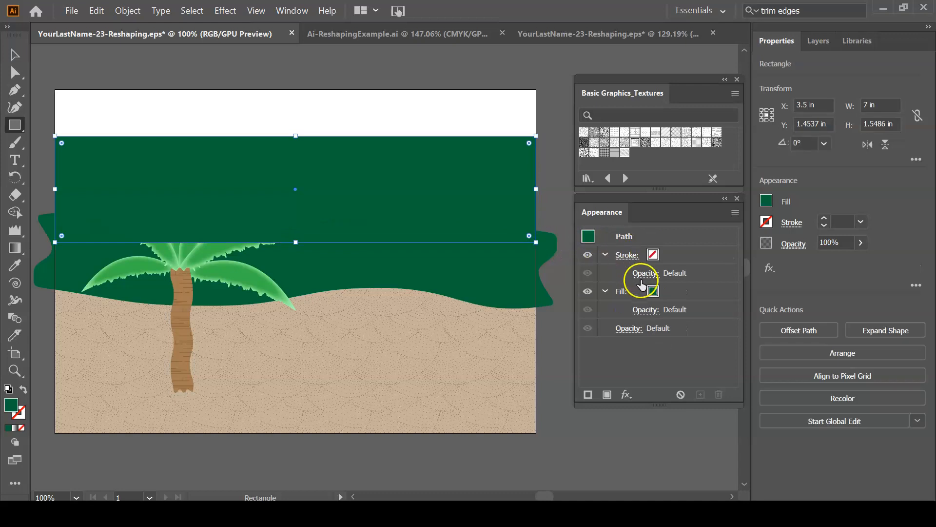
left_click(653, 293)
left_click(667, 292)
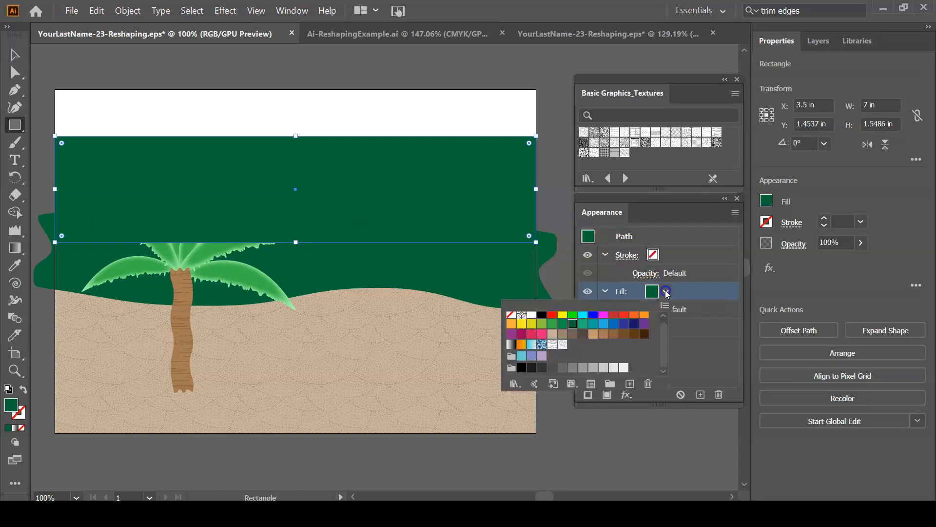
left_click(584, 335)
left_click(584, 335)
Step: Send the brown rectangle to the back, behind the palm tree and the green band
left_click(10, 59)
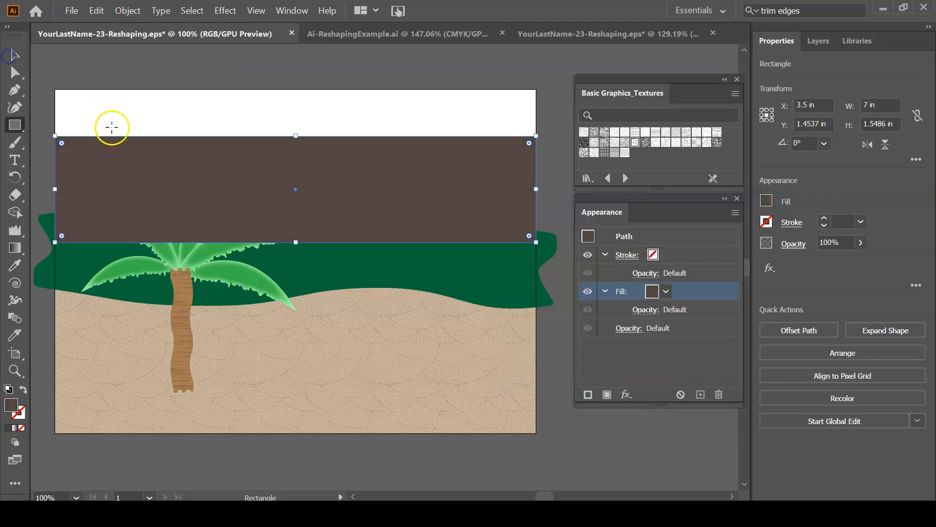
left_click(13, 55)
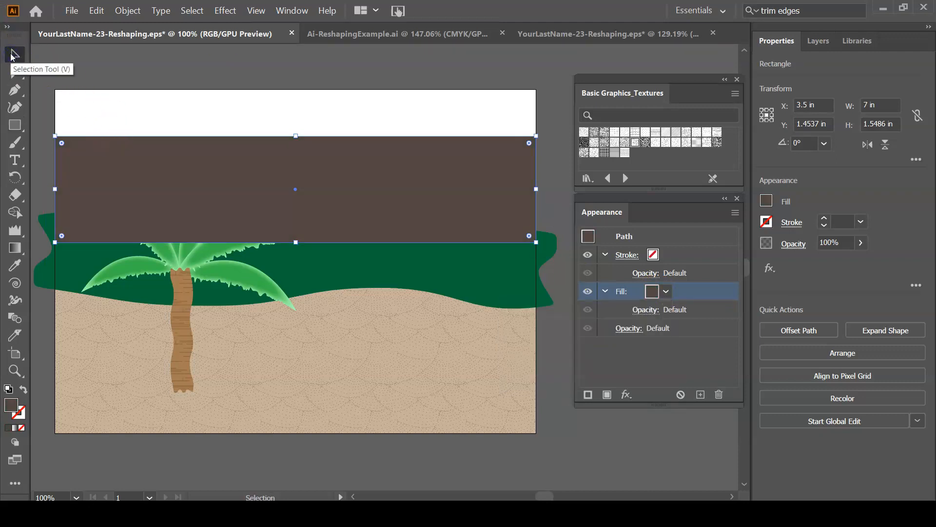
right_click(176, 178)
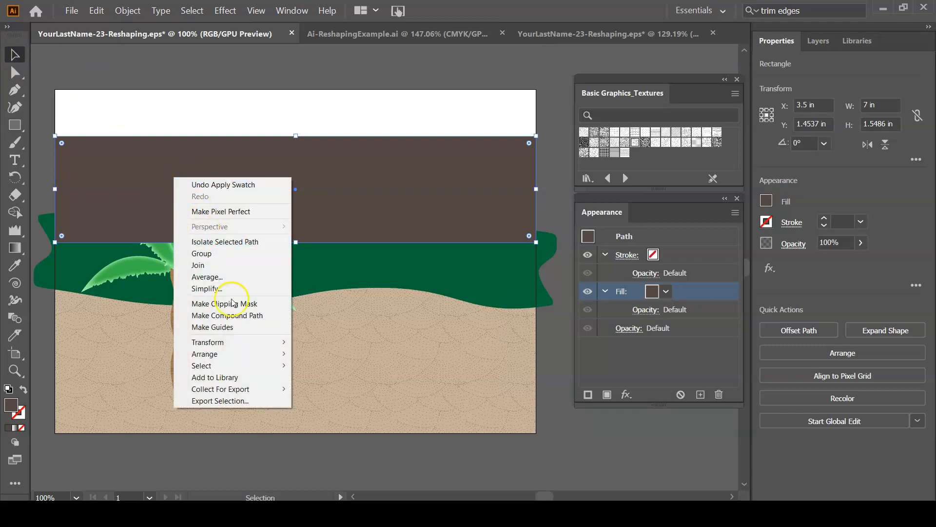
mouse_move(256, 354)
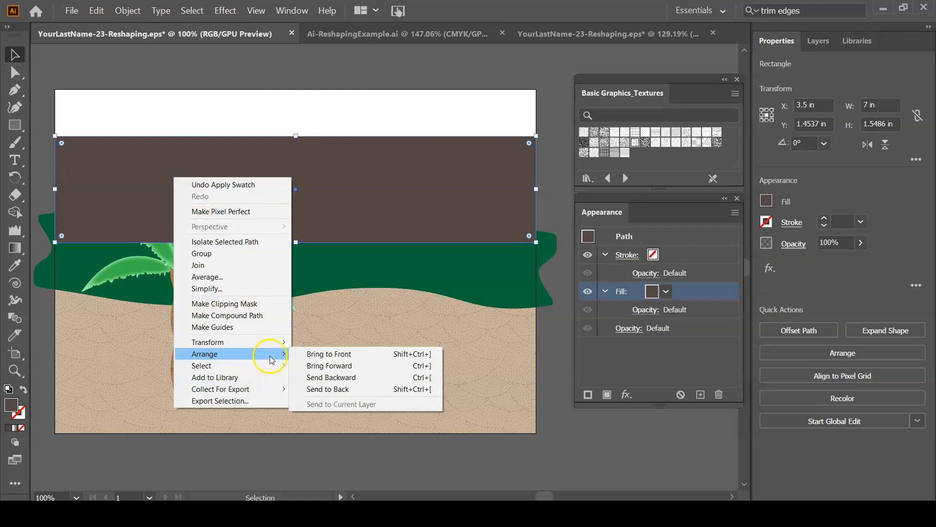
left_click(326, 389)
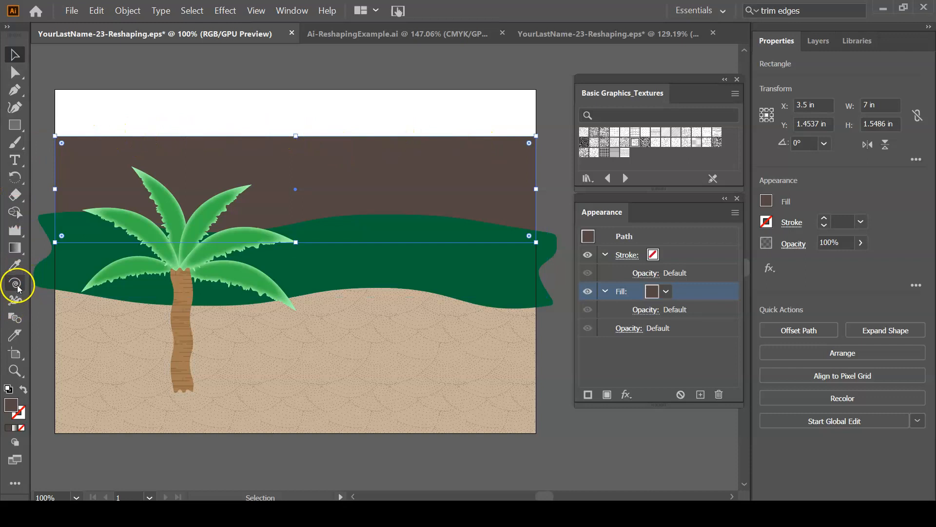
Step: Use the Warp tool to push slight bumps into the brown rectangle's upper edge above the palm tree
left_click(17, 234)
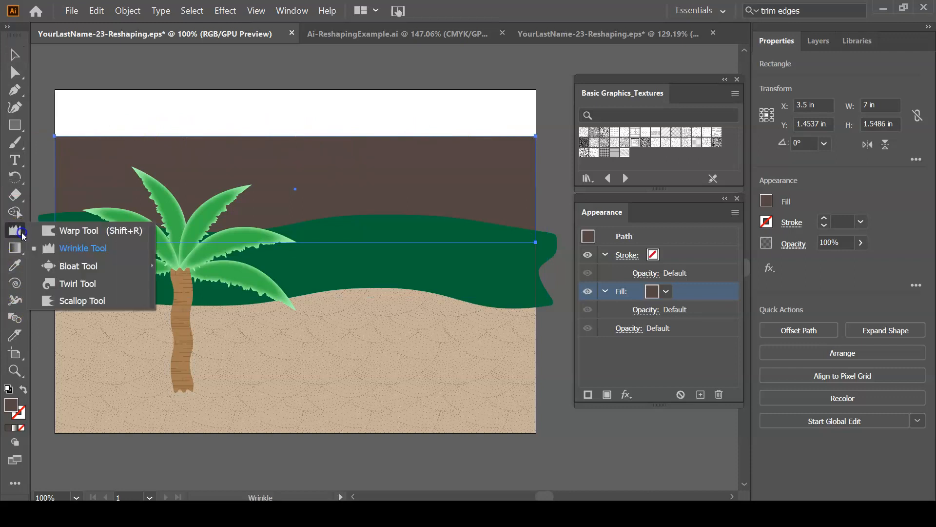
left_click(67, 232)
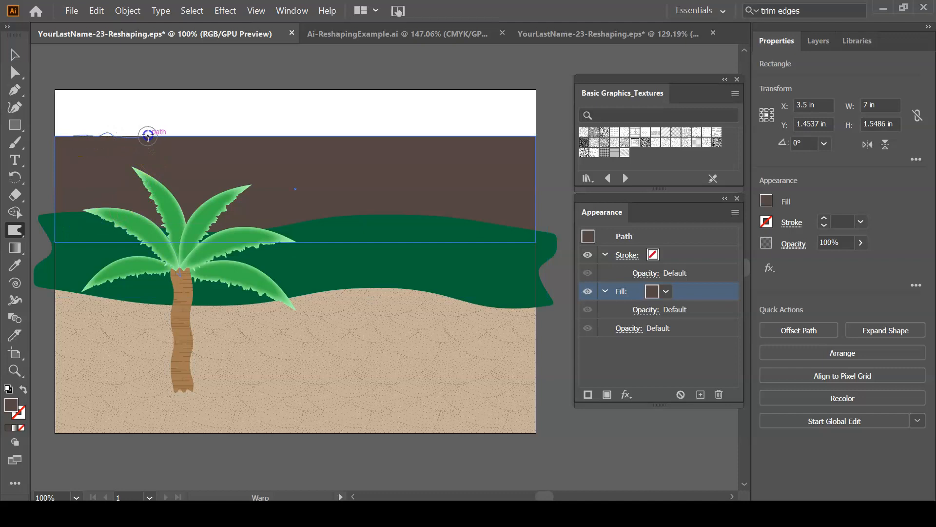
left_click_drag(183, 126, 210, 130)
left_click_drag(280, 135, 62, 134)
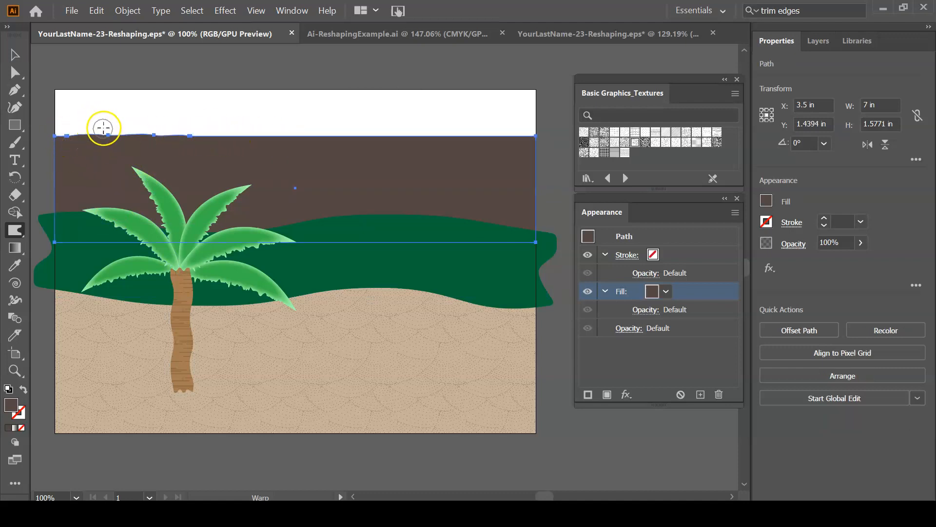
Step: Warp the left part of the brown shape's upper edge further upward, making the shape about 1.59 in tall
key("space")
key("ctrl+space")
left_click(85, 131)
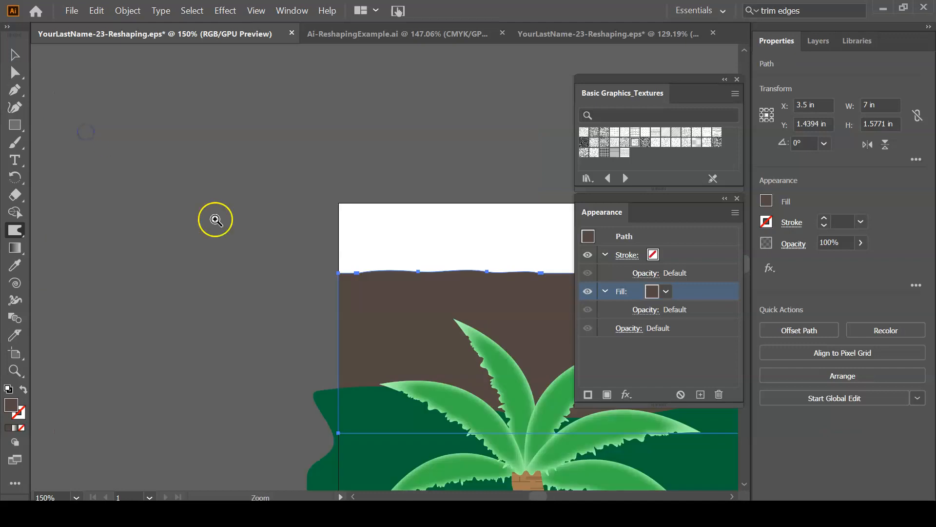
left_click(215, 220)
left_click_drag(486, 382, 84, 322)
left_click_drag(408, 347, 50, 268)
mouse_move(110, 278)
left_mouse_down()
mouse_move(252, 282)
mouse_move(255, 297)
mouse_move(250, 246)
mouse_move(224, 269)
mouse_move(220, 230)
mouse_move(253, 273)
mouse_move(218, 291)
mouse_move(199, 278)
mouse_move(225, 248)
mouse_move(254, 258)
mouse_move(263, 236)
mouse_move(295, 229)
left_mouse_up()
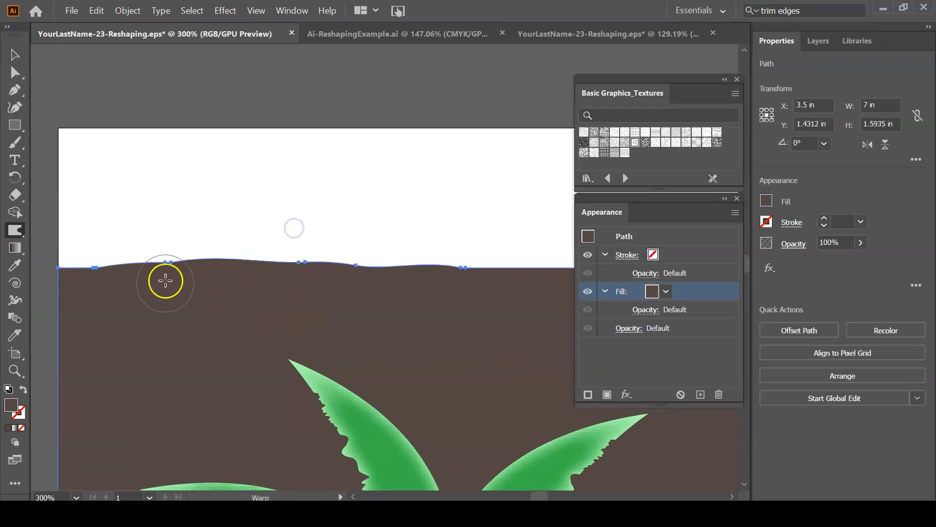
Step: Set the Warp tool's intensity to 76%
double_click(15, 231)
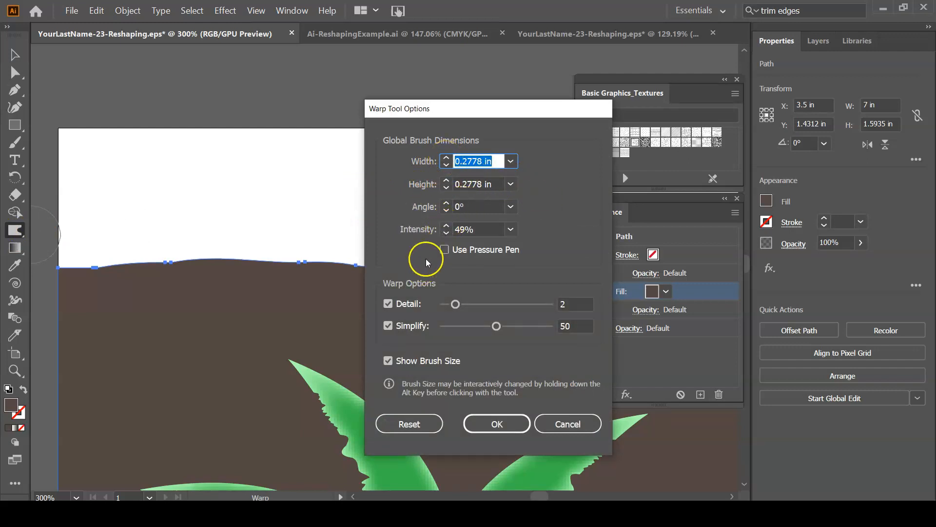
left_click(446, 226)
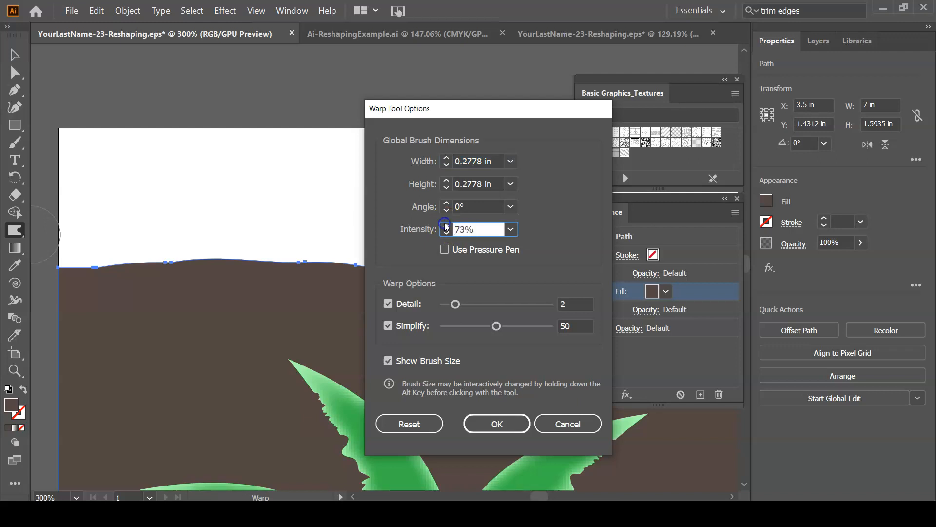
left_click(518, 421)
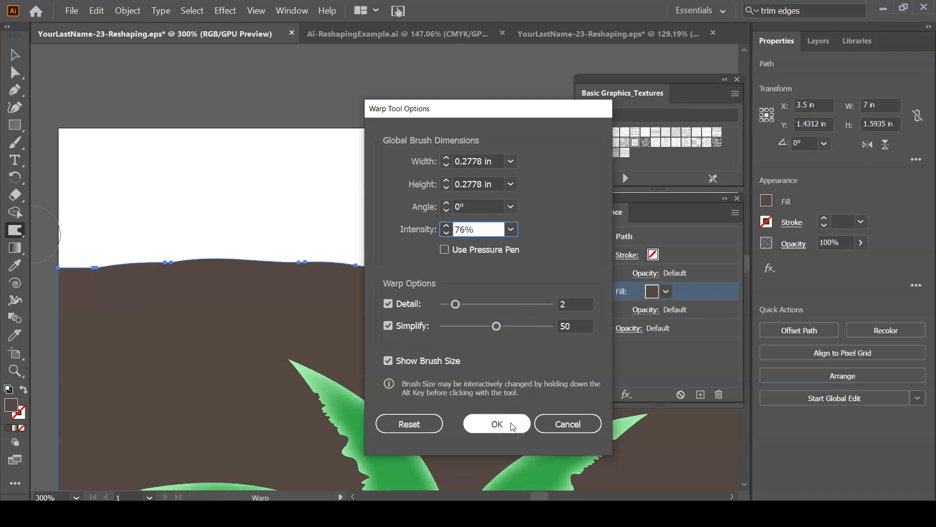
left_click(512, 425)
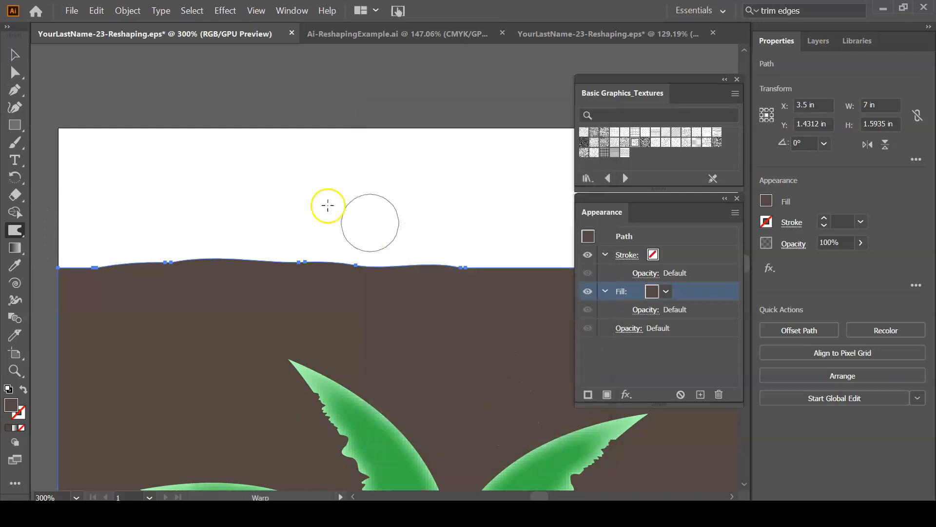
Step: Warp the brown shape's upper edge above the palm tree, making it about 1.63 in tall, and undo the last stroke
mouse_move(203, 284)
left_mouse_down()
mouse_move(268, 256)
mouse_move(284, 265)
mouse_move(451, 253)
mouse_move(477, 241)
mouse_move(414, 229)
mouse_move(395, 245)
mouse_move(395, 281)
mouse_move(385, 325)
left_mouse_up()
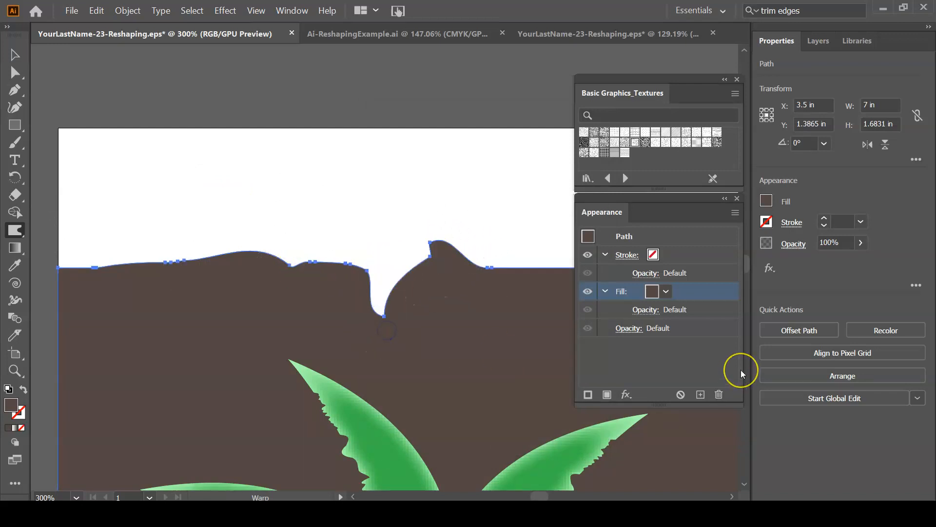
scroll(741, 369, "down", 3)
scroll(742, 369, "right", 5)
key("ctrl+minus")
key("ctrl+minus")
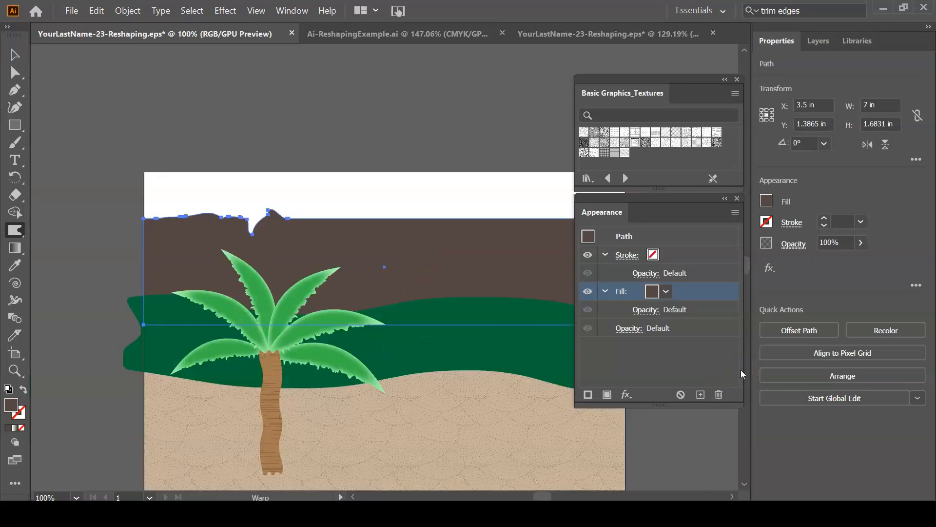
key("ctrl+z")
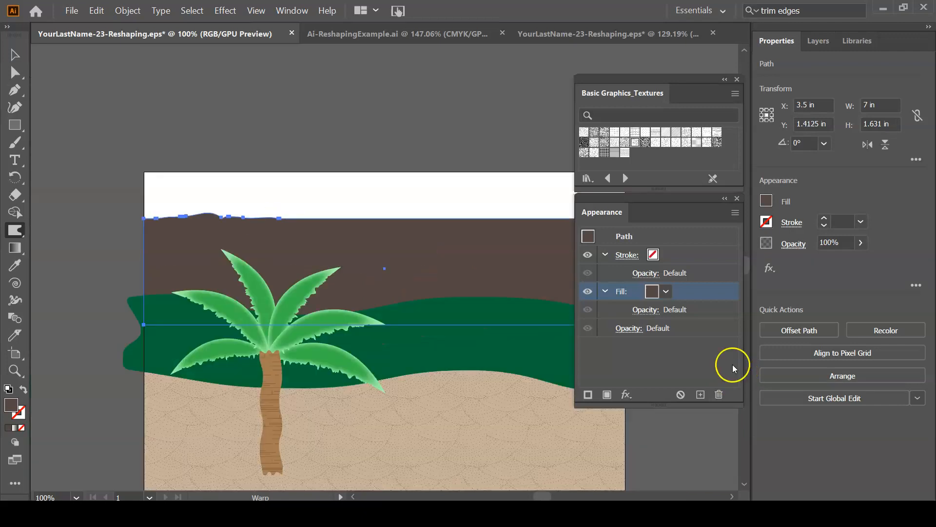
Step: Try warping small bumps and dips into the brown edge beyond the palm tree's right side and undo the last stroke
mouse_move(279, 223)
left_mouse_down()
mouse_move(327, 209)
mouse_move(341, 226)
mouse_move(422, 220)
left_mouse_up()
mouse_move(472, 247)
left_mouse_down()
mouse_move(430, 297)
mouse_move(327, 299)
left_mouse_up()
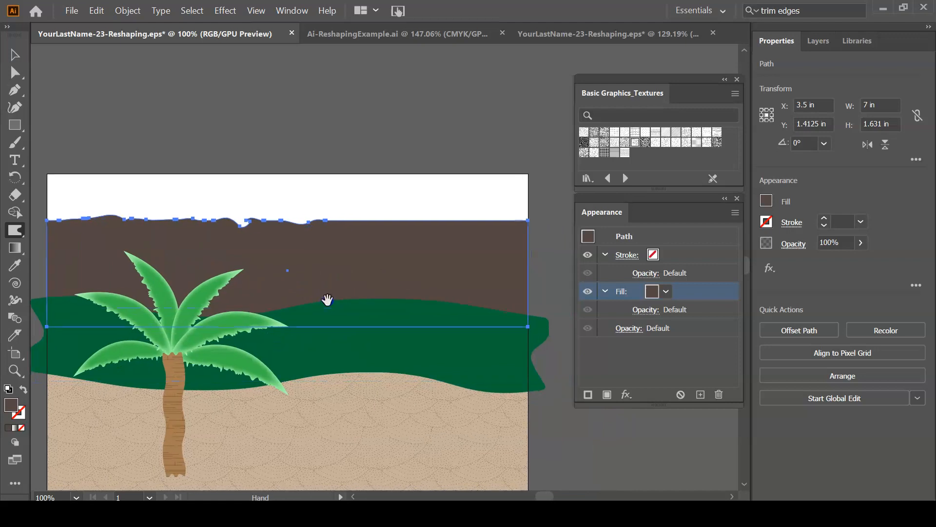
key("ctrl+z")
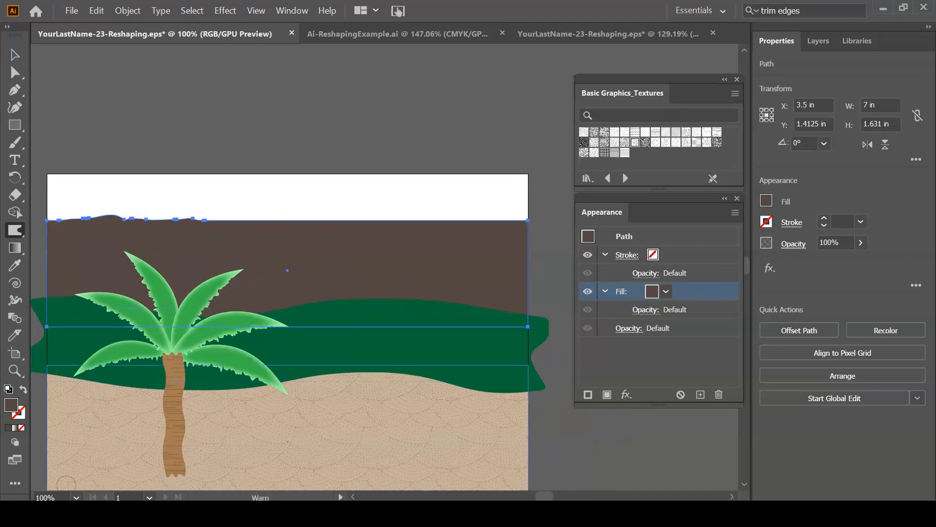
Step: Enlarge the Warp tool's brush to 0.625 in wide and 0.5 in high
double_click(15, 230)
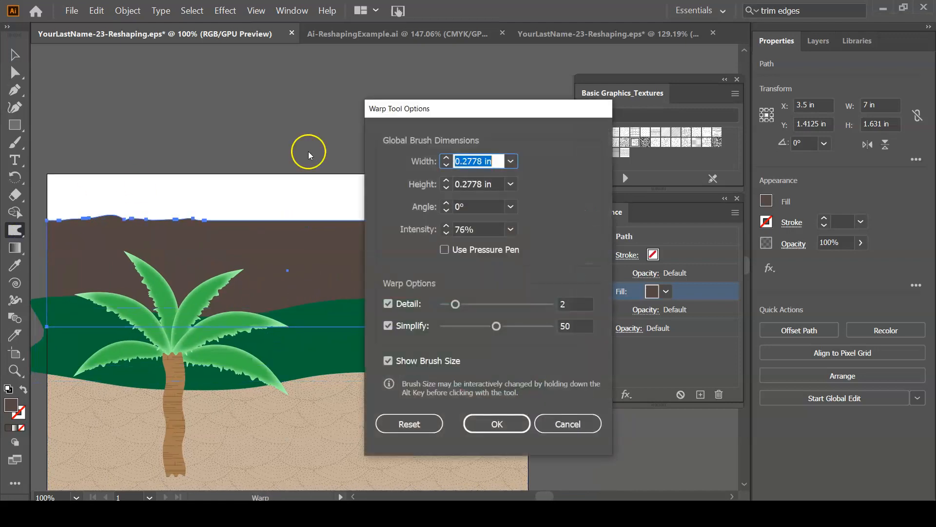
left_click(446, 158)
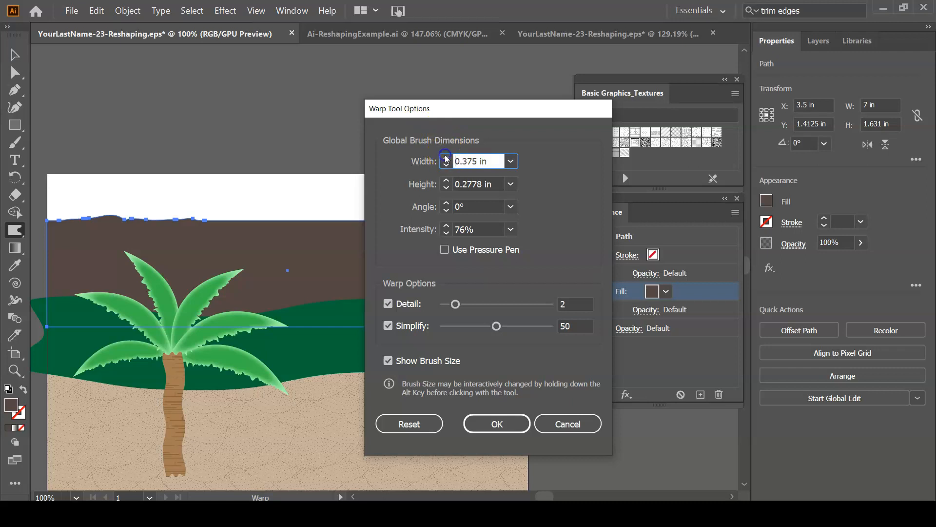
left_click(447, 180)
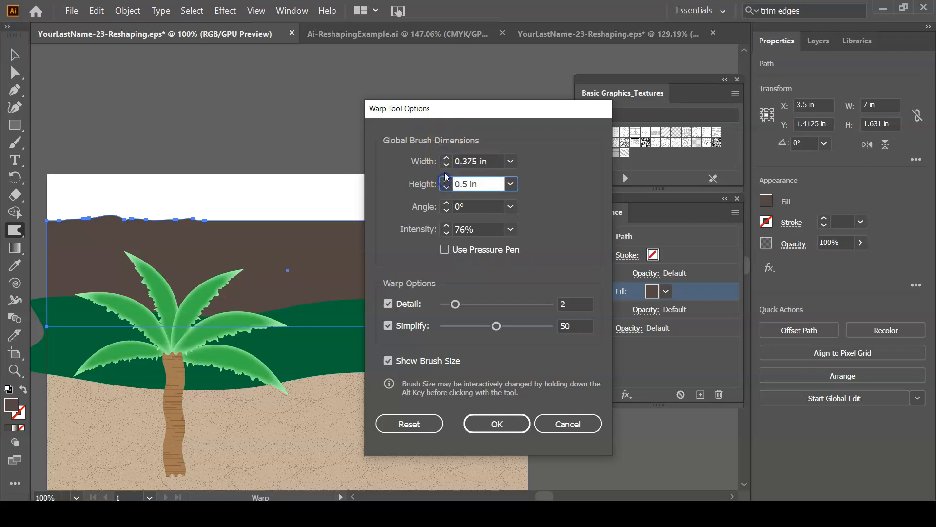
left_click(447, 158)
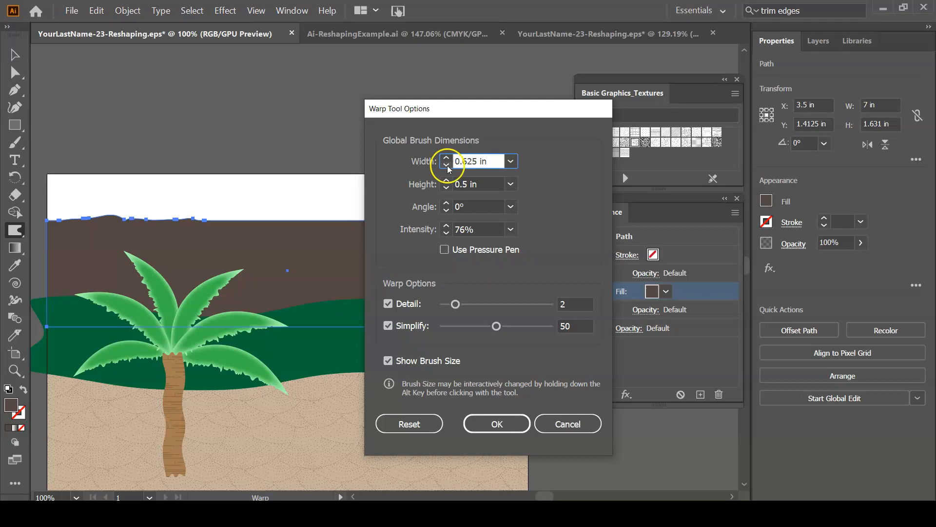
left_click(496, 423)
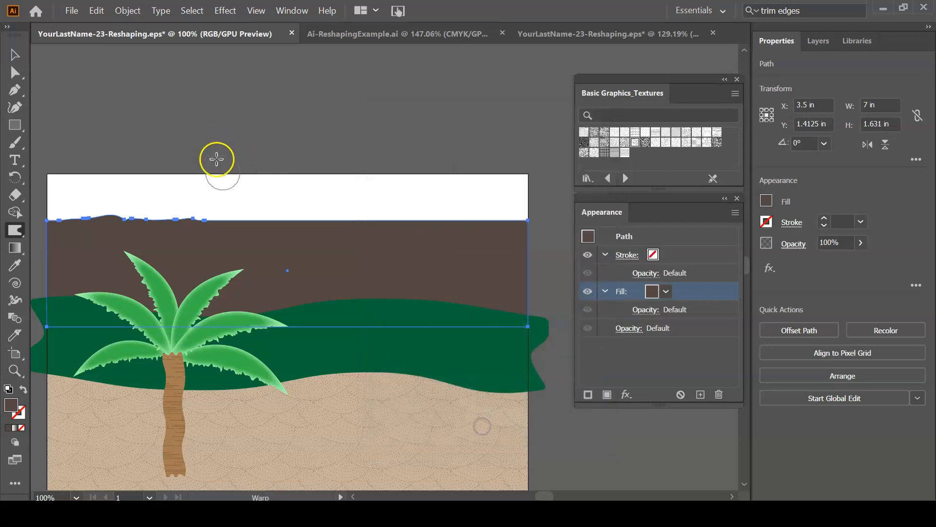
Step: Warp peaks and dips along the whole upper edge of the brown shape, making it about 1.68 in tall
left_click_drag(224, 221, 235, 213)
mouse_move(301, 219)
left_mouse_down()
mouse_move(305, 211)
mouse_move(364, 220)
mouse_move(537, 213)
mouse_move(472, 222)
mouse_move(491, 238)
mouse_move(517, 213)
mouse_move(512, 236)
left_mouse_up()
left_click_drag(138, 211, 122, 235)
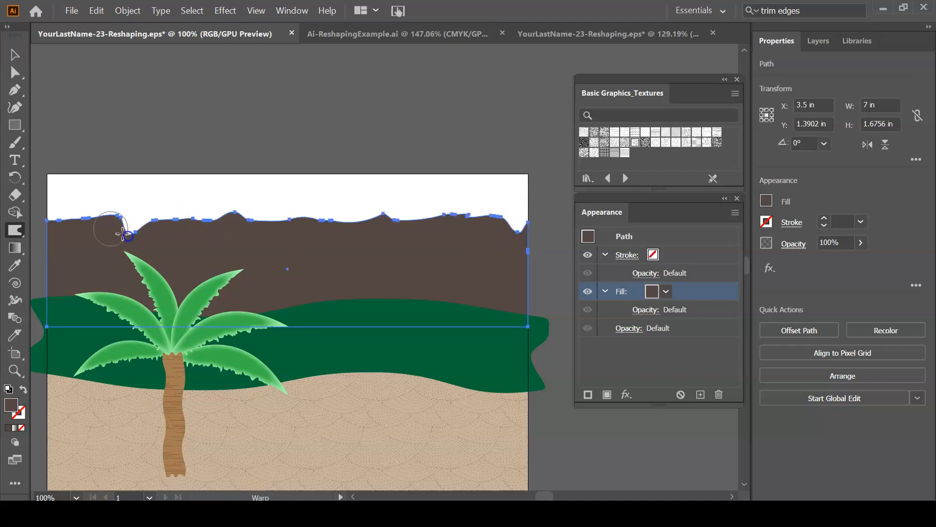
left_click_drag(68, 215, 68, 238)
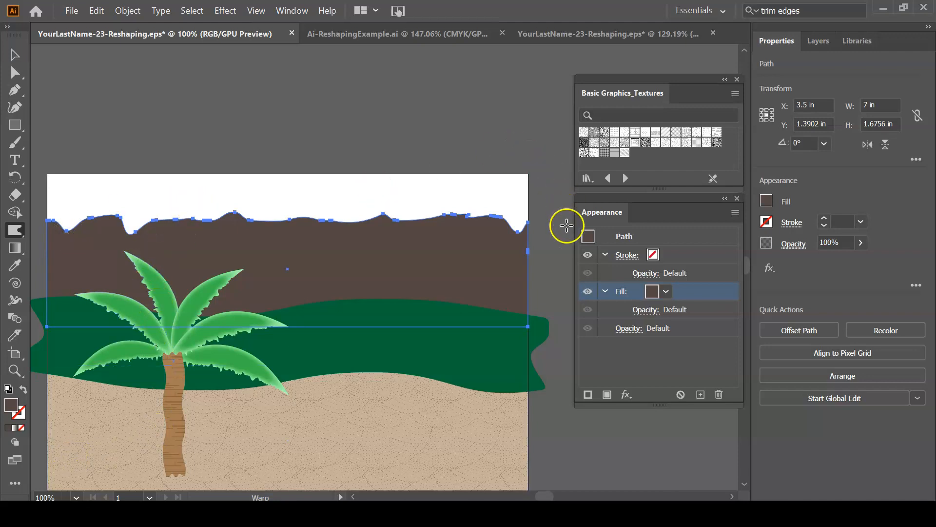
Step: Add a second fill to the brown mountain shape and apply the Earthtone 10 gradient from the Earthtones library to its upper fill
left_click(10, 55)
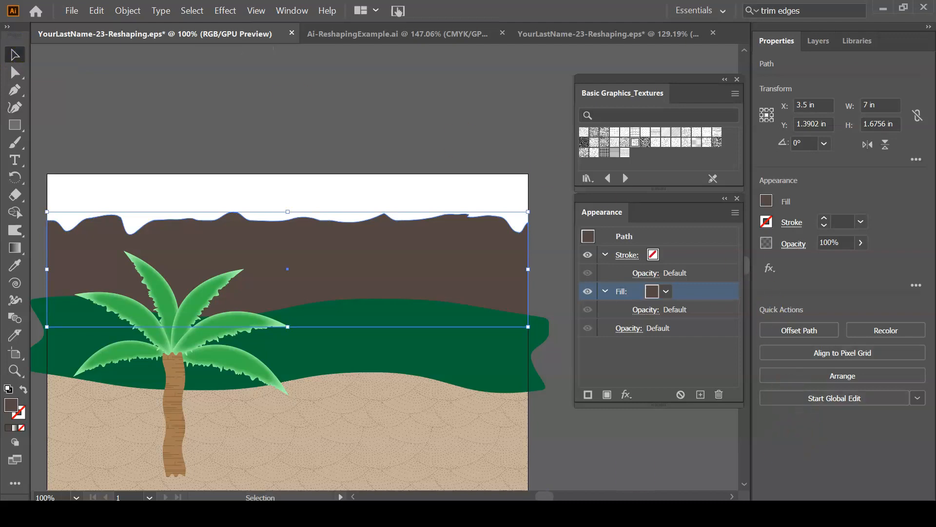
left_click(608, 395)
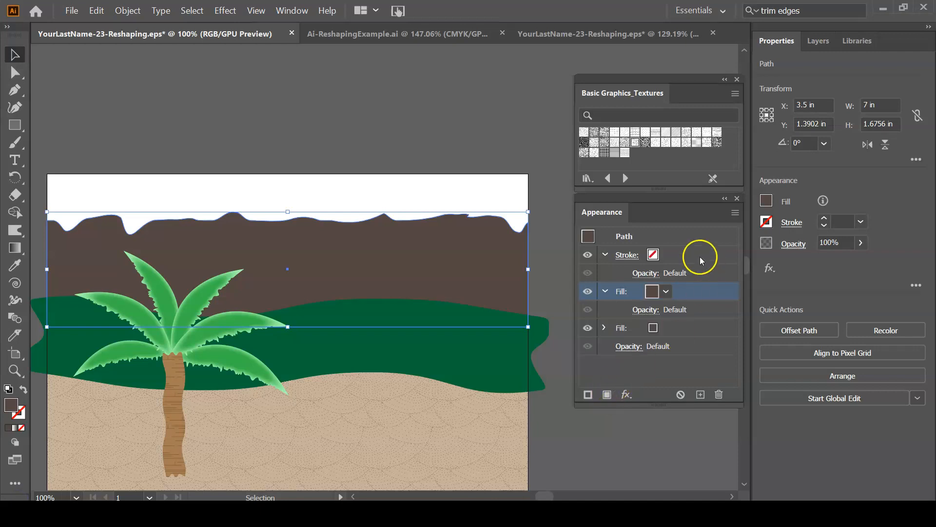
left_click(666, 292)
left_click_drag(667, 303, 666, 334)
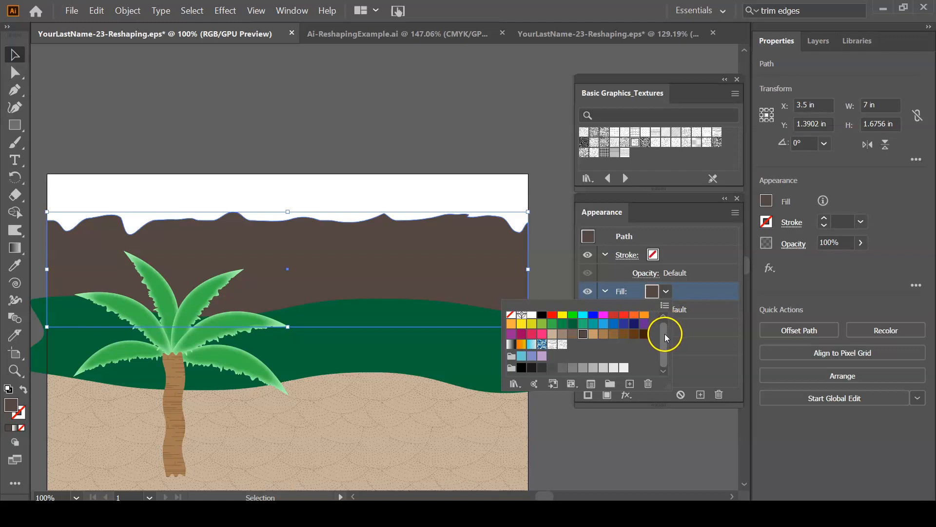
left_click(515, 383)
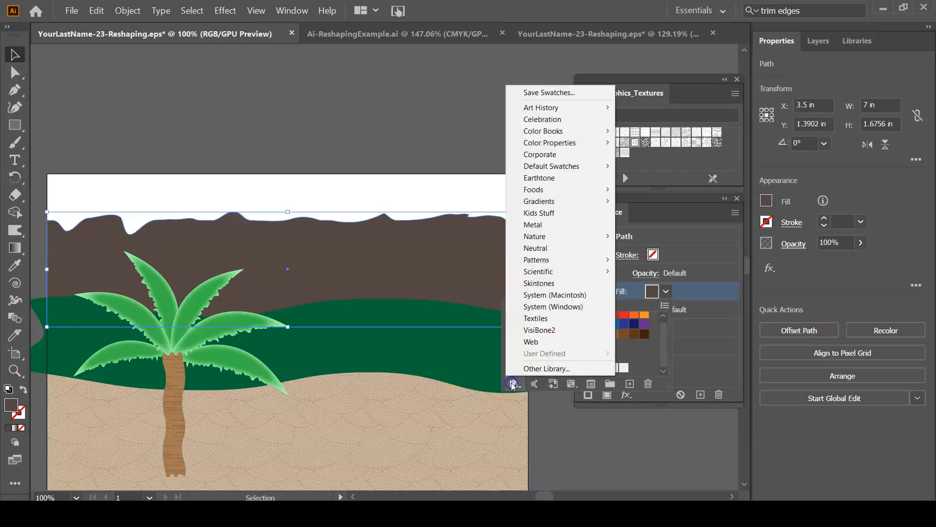
mouse_move(556, 203)
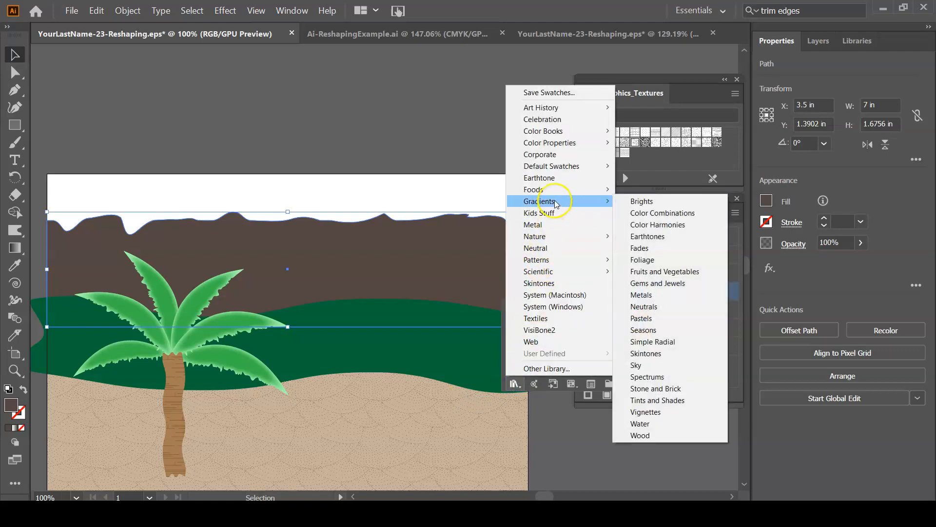
left_click(691, 238)
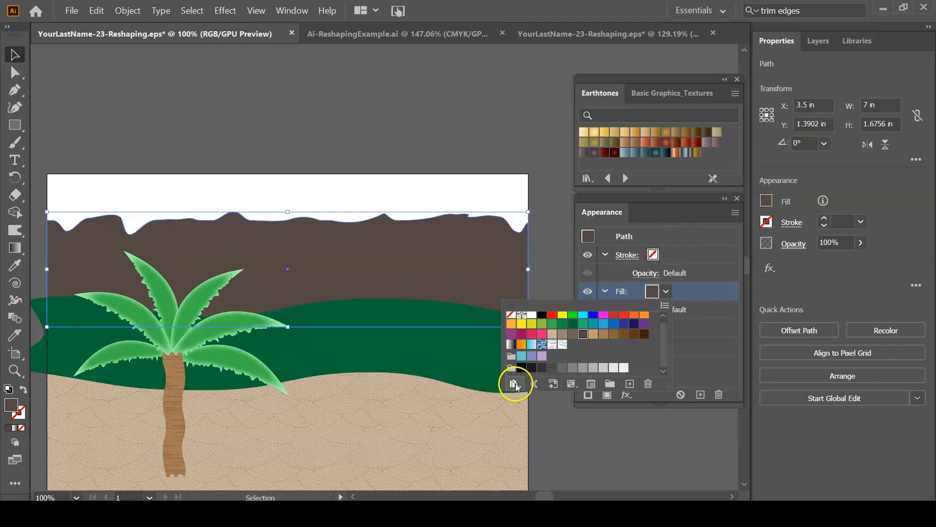
left_click(694, 139)
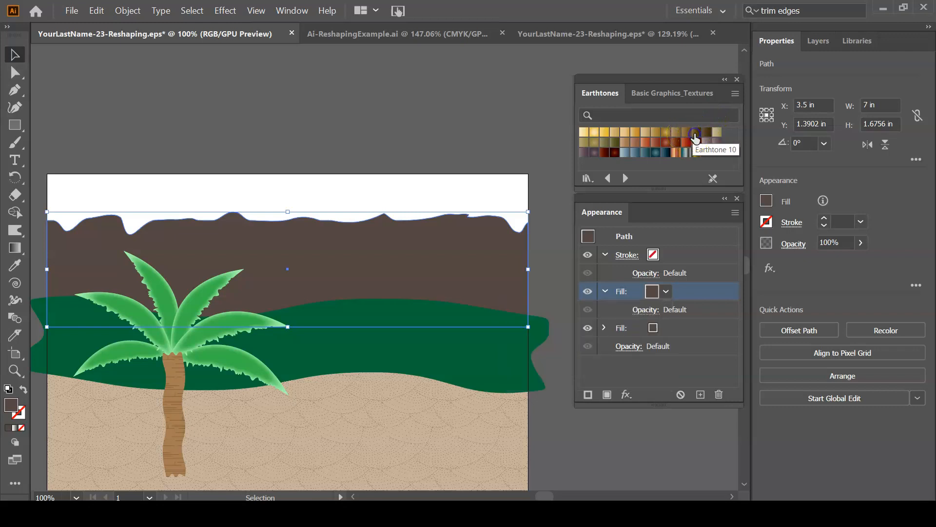
left_click(698, 139)
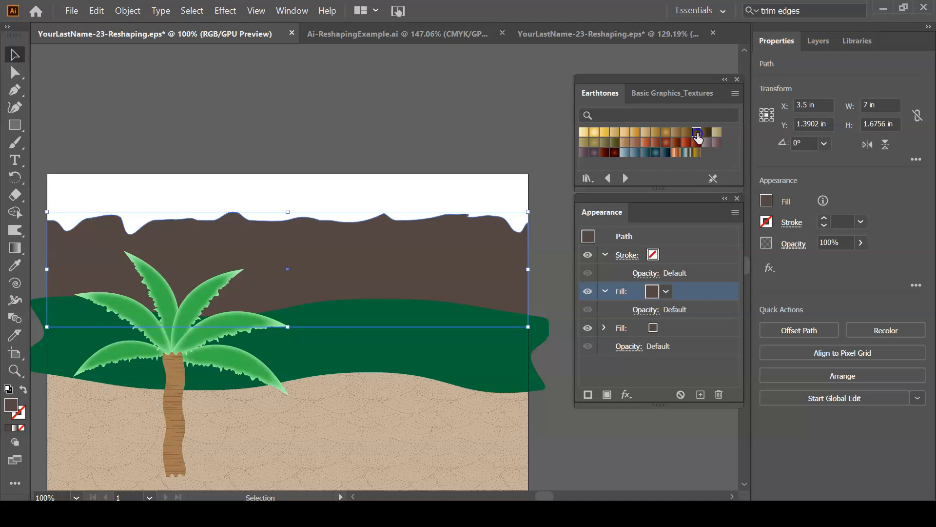
left_click(697, 136)
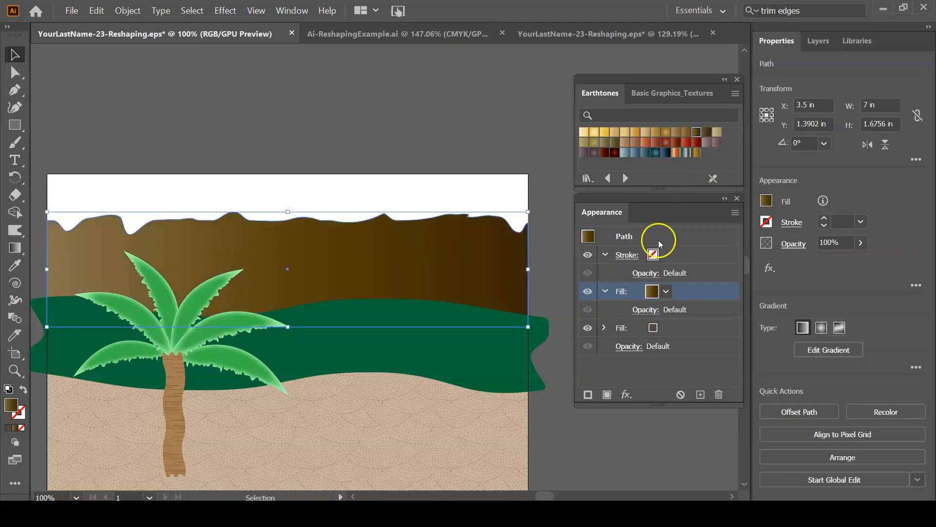
left_click(652, 293)
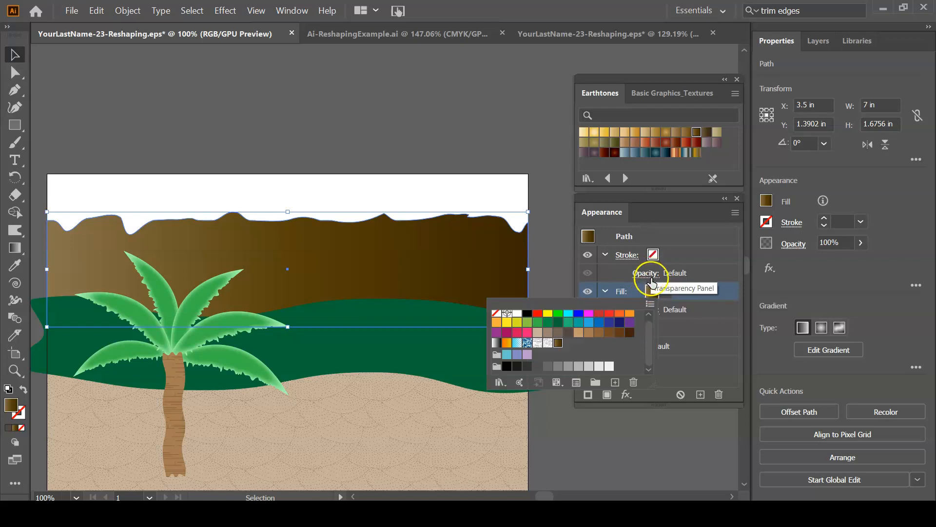
double_click(557, 343)
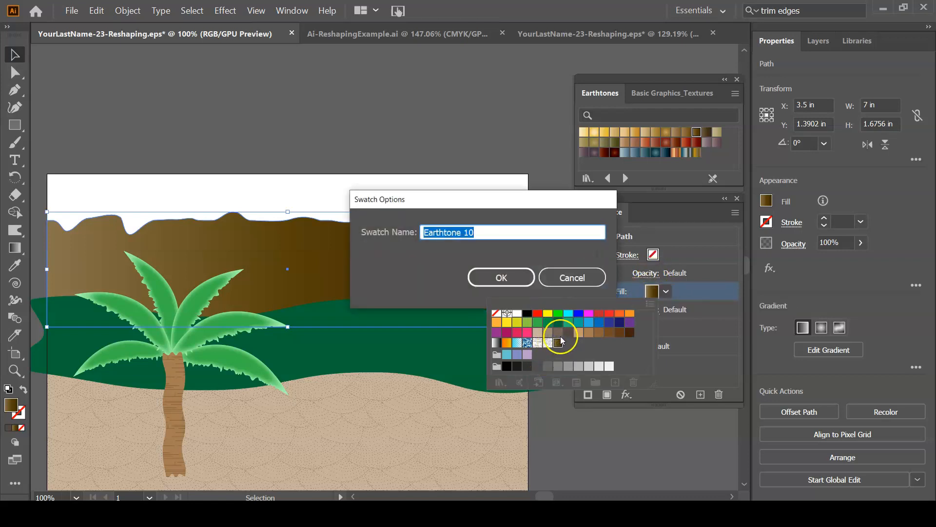
left_click(571, 276)
left_click(655, 333)
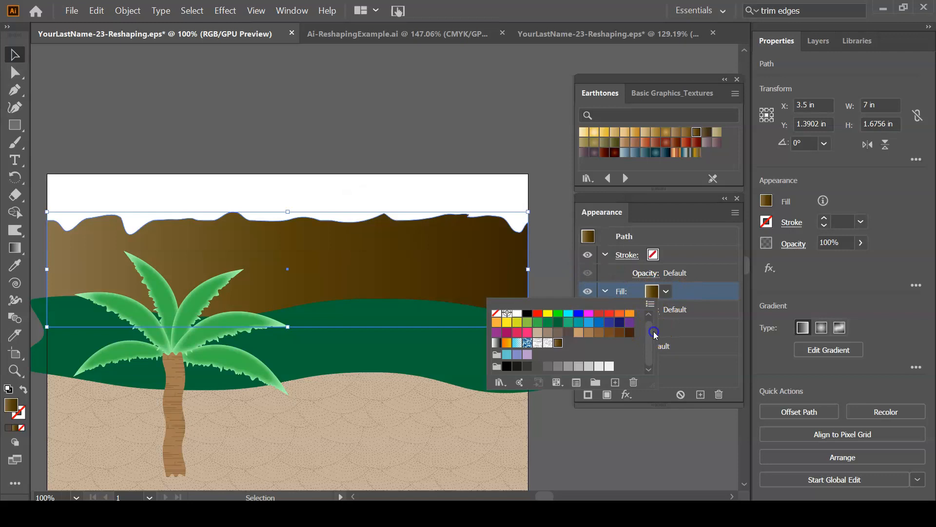
Step: Set the mountain shape's linear gradient angle to 90°
left_click(15, 248)
left_click(14, 250)
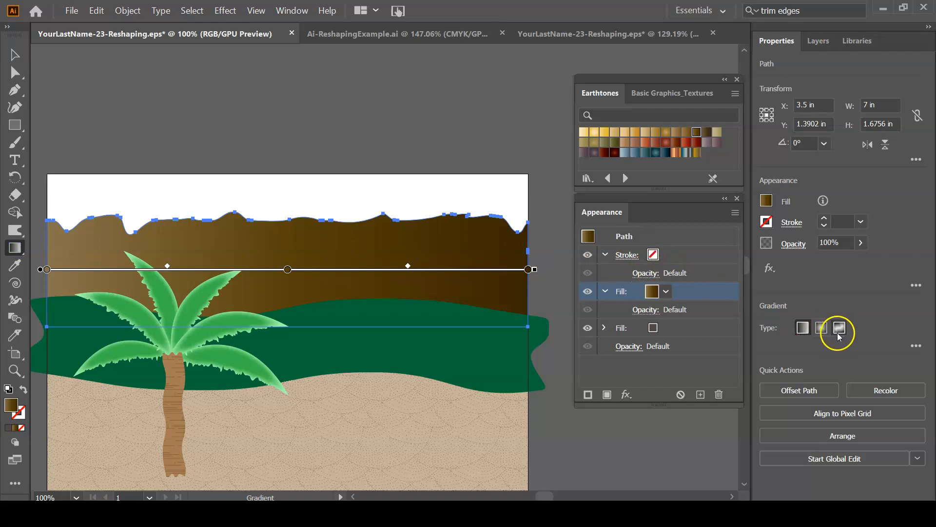
left_click(917, 346)
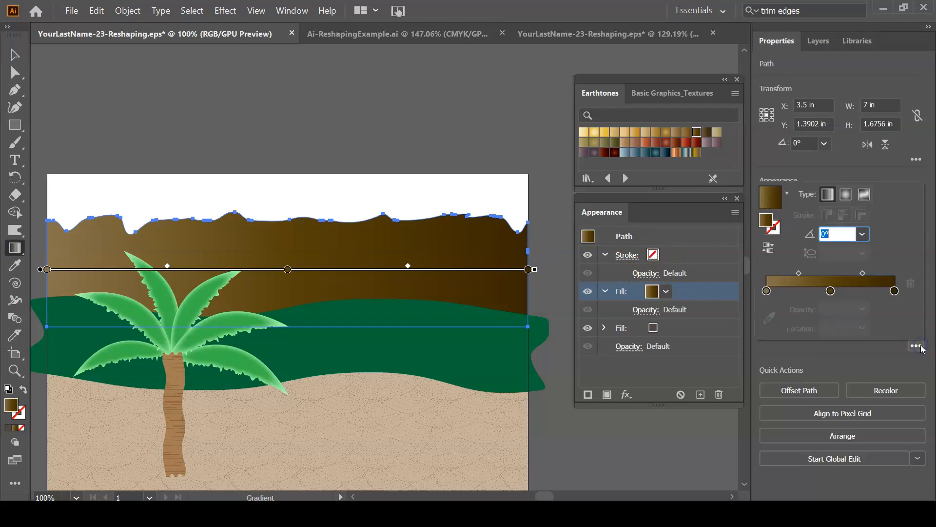
left_click(863, 235)
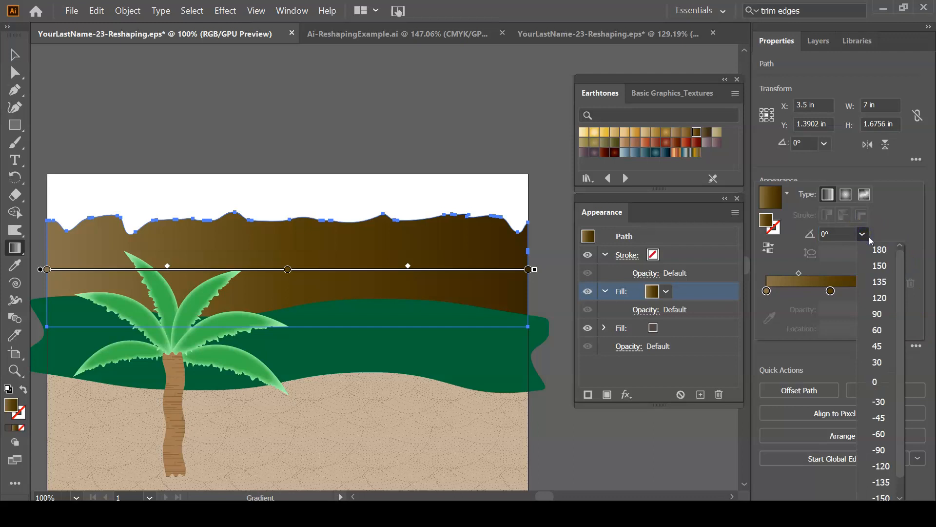
left_click(895, 317)
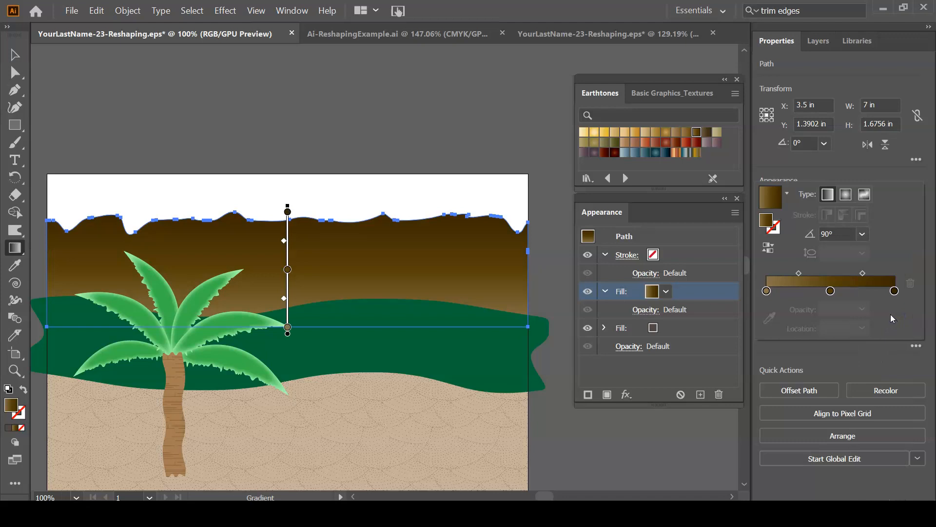
Step: Deselect the mountain shape and show the artwork in Outline view
left_click(13, 58)
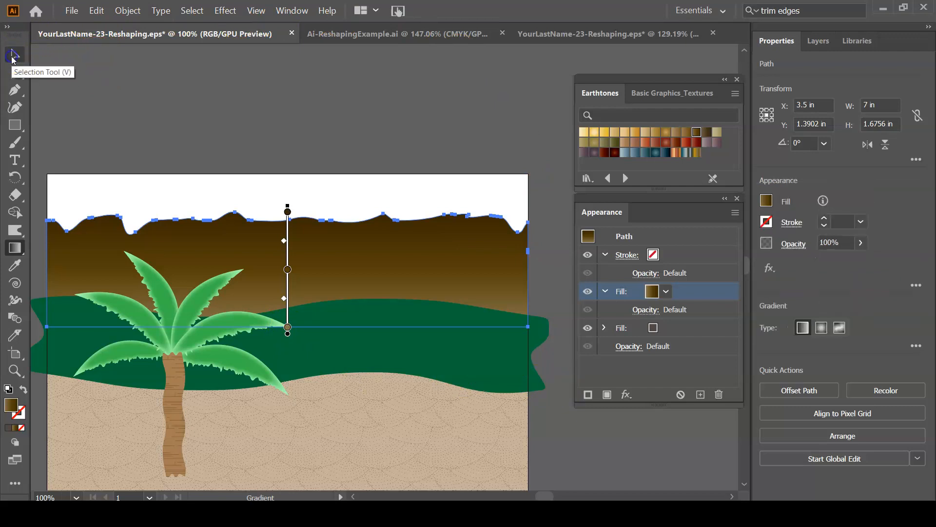
left_click(13, 56)
left_click(79, 86)
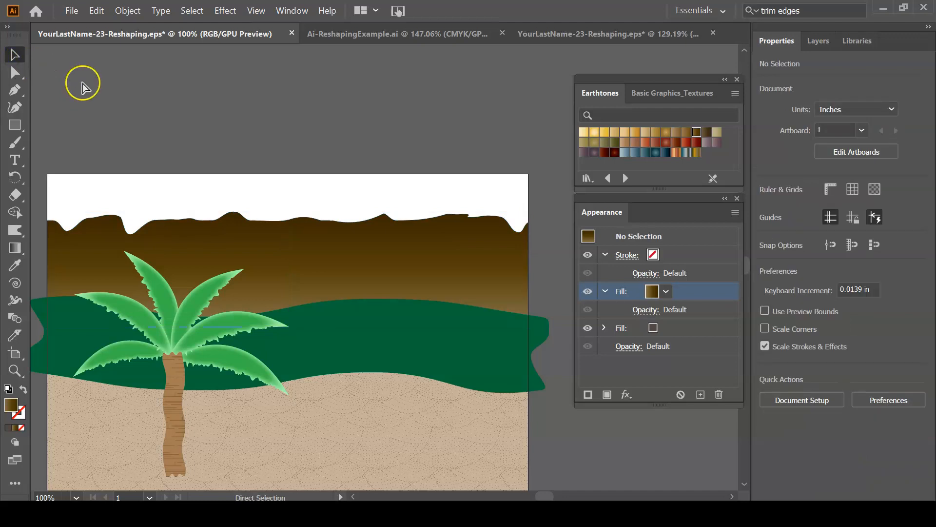
key("ctrl+y")
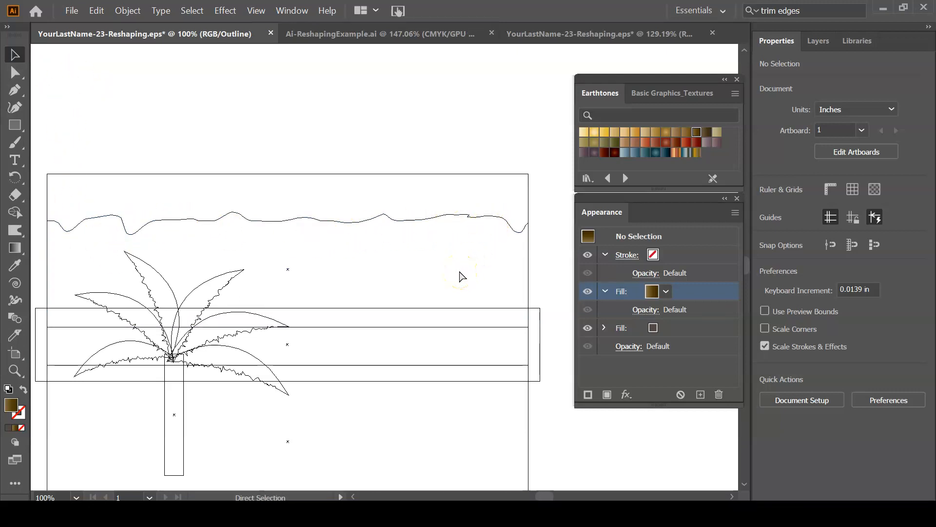
Step: Return the artwork to Preview view and save the document
key("ctrl+y")
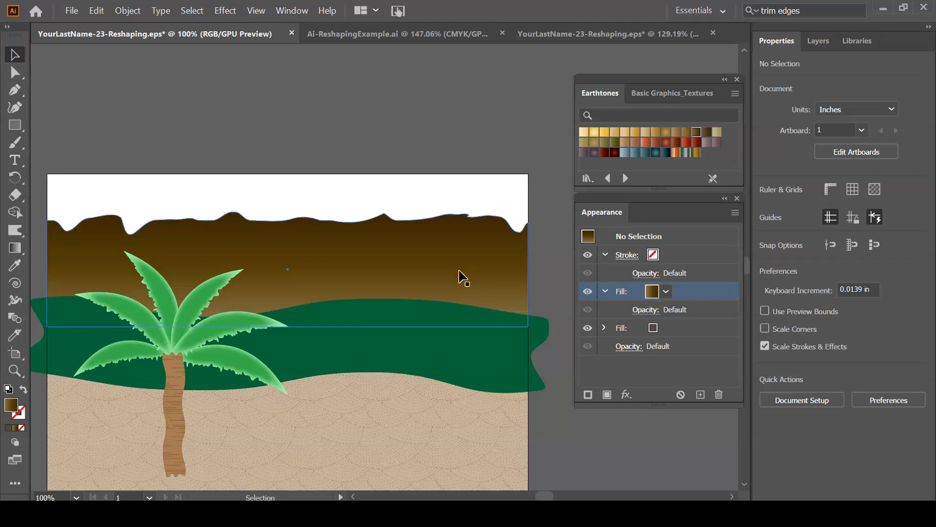
key("ctrl+s")
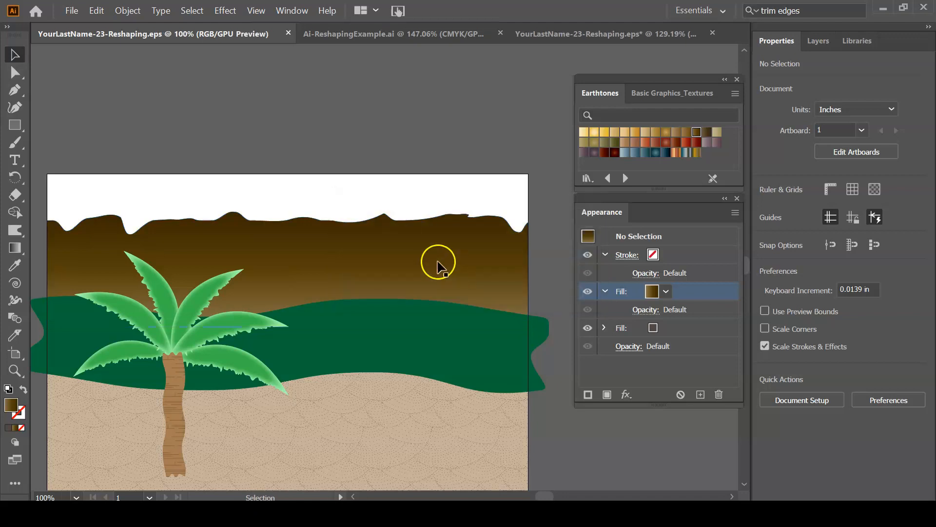
left_click(368, 253)
left_click(561, 293)
left_click(608, 394)
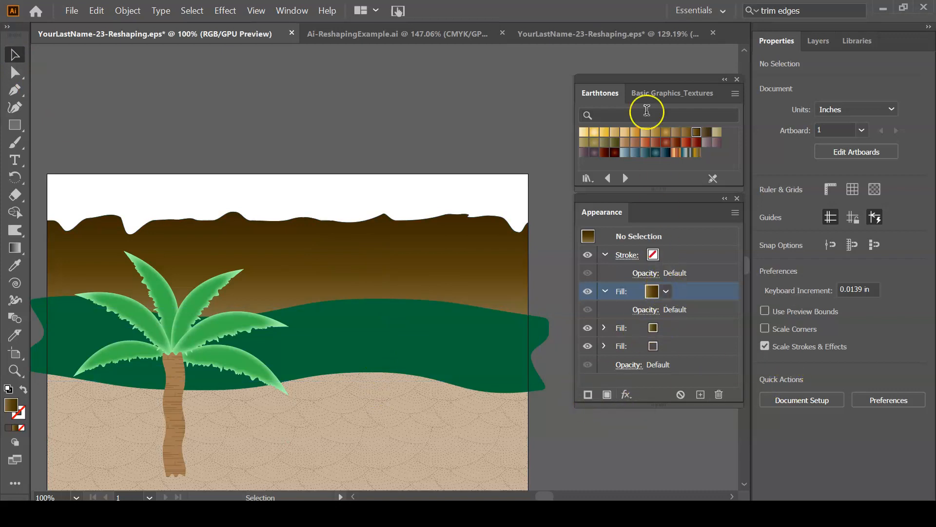
Step: Add a third fill to the brown mountain shape and apply a texture from the Basic Graphics_Textures library to it
left_click(644, 88)
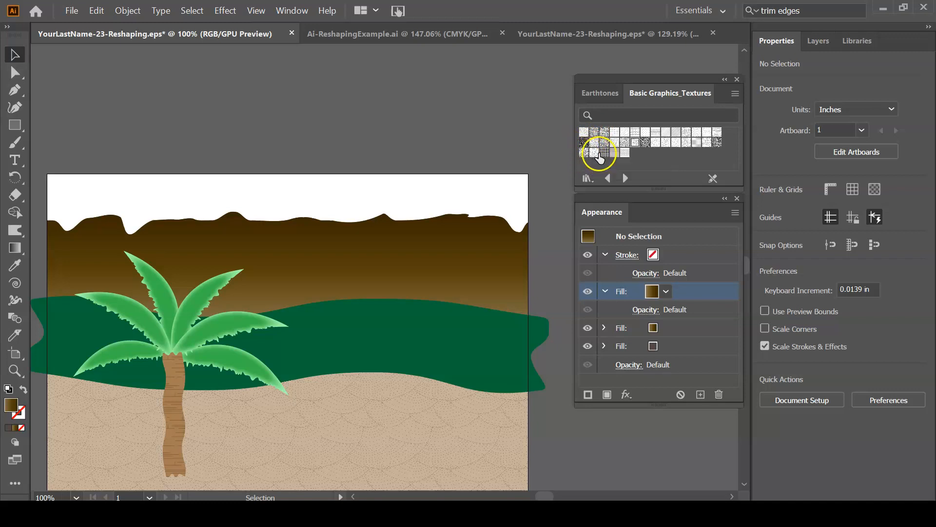
left_click(595, 153)
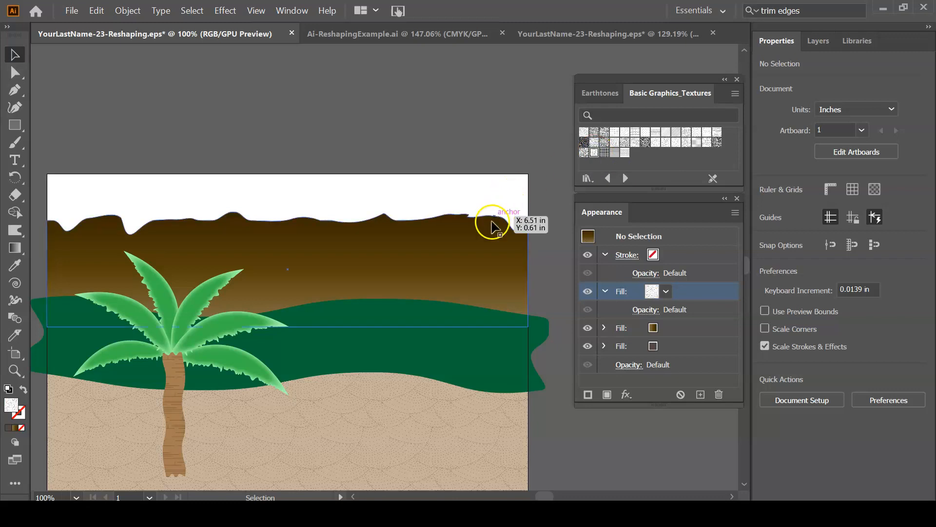
left_click(487, 250)
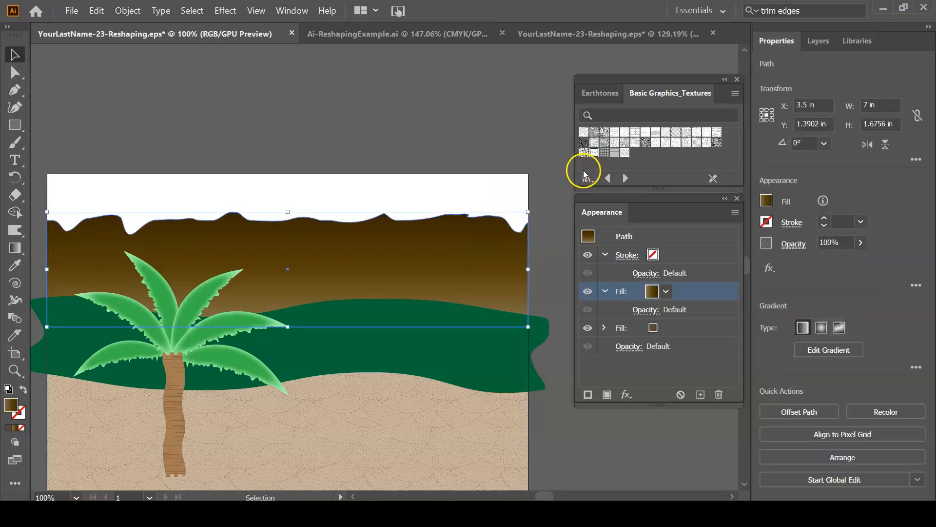
left_click(608, 394)
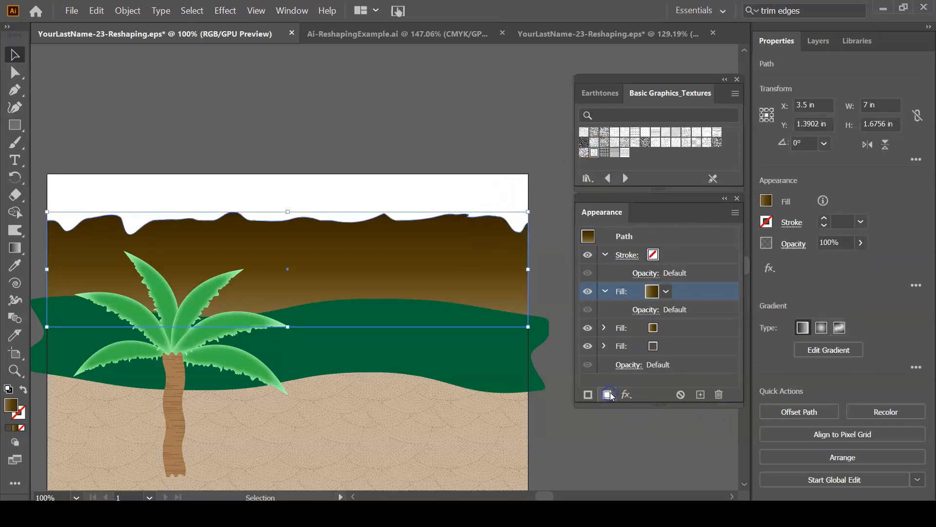
left_click(594, 153)
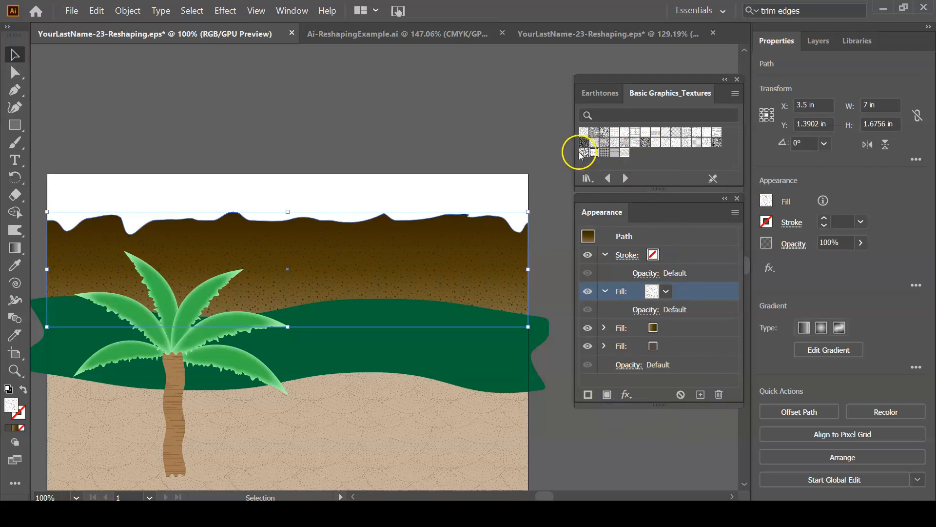
Step: Try several other Basic Graphics_Textures patterns on the mountain's uppermost fill and settle on Hatching
left_click(599, 141)
left_click(618, 143)
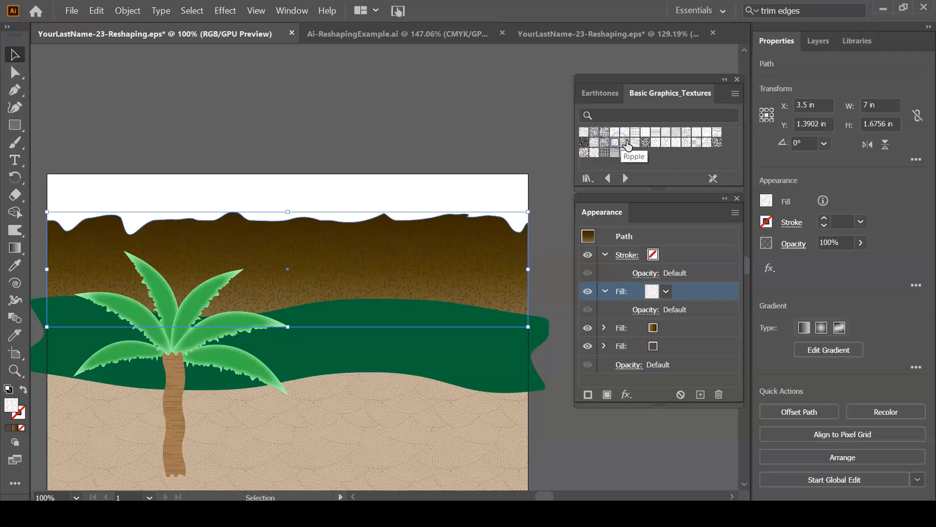
left_click(655, 142)
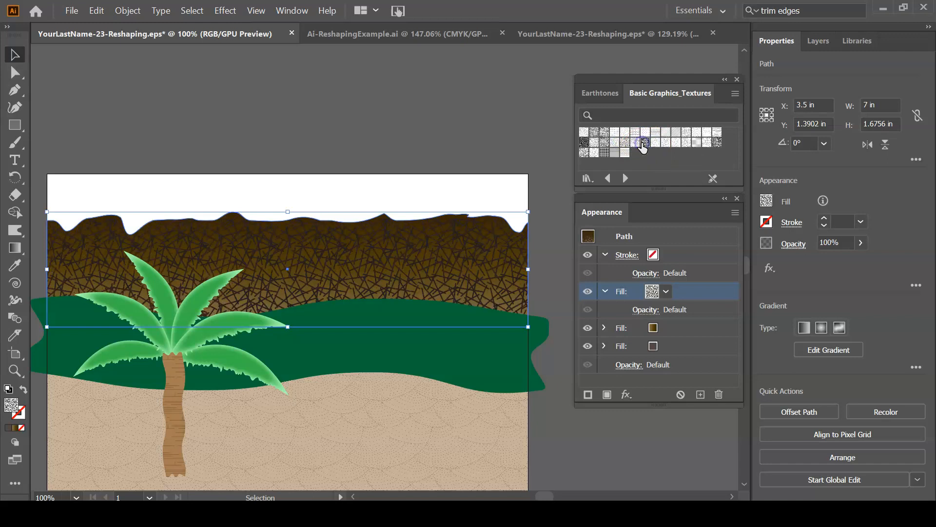
left_click(696, 142)
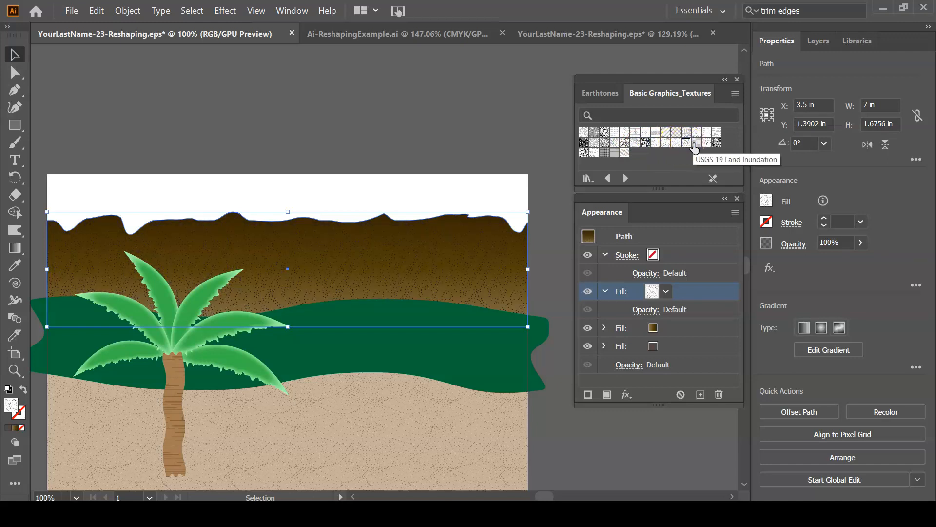
left_click(717, 143)
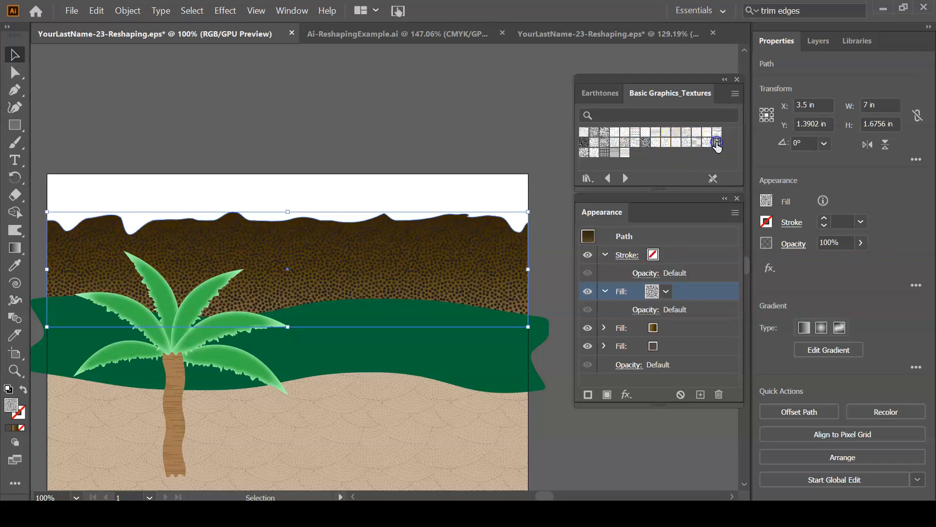
left_click(651, 130)
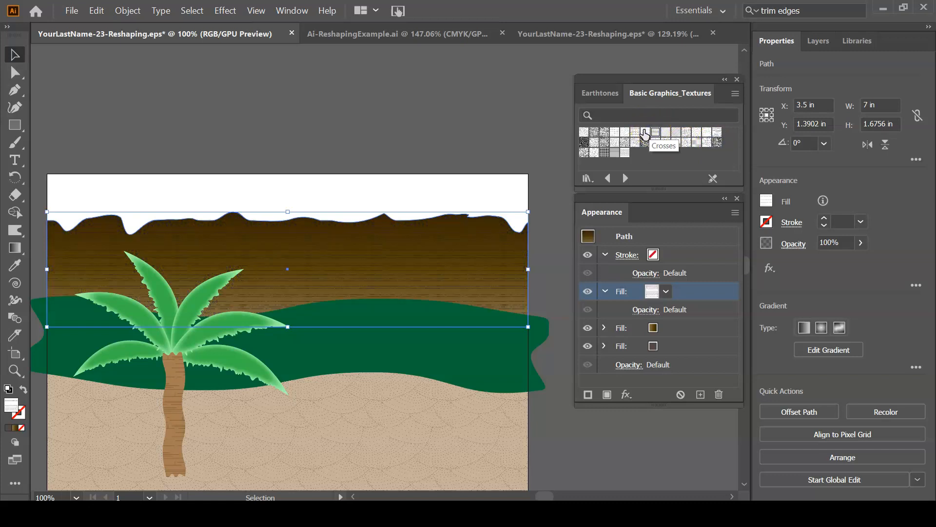
left_click(645, 132)
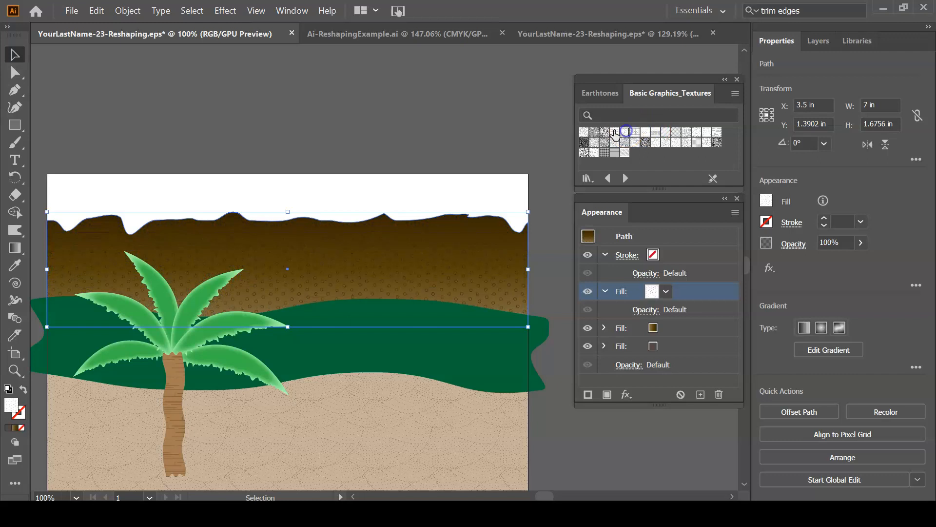
left_click(594, 134)
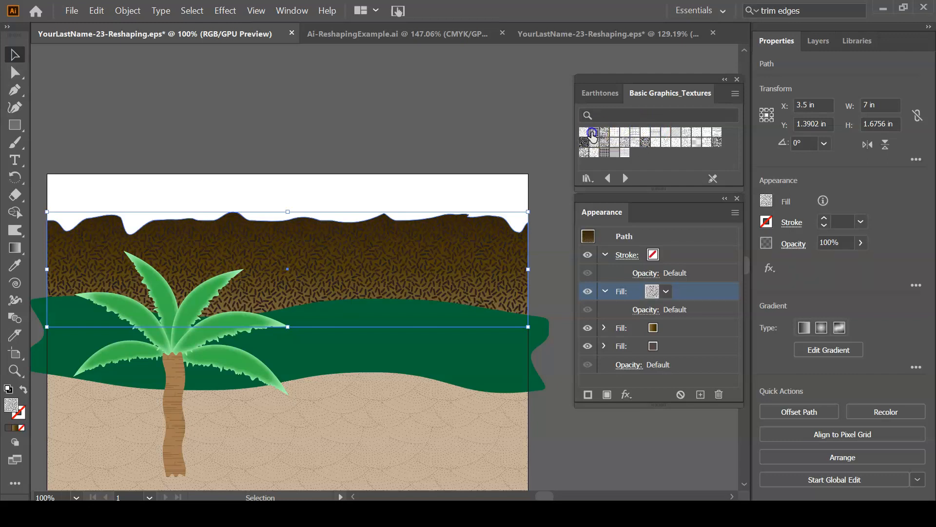
left_click(584, 133)
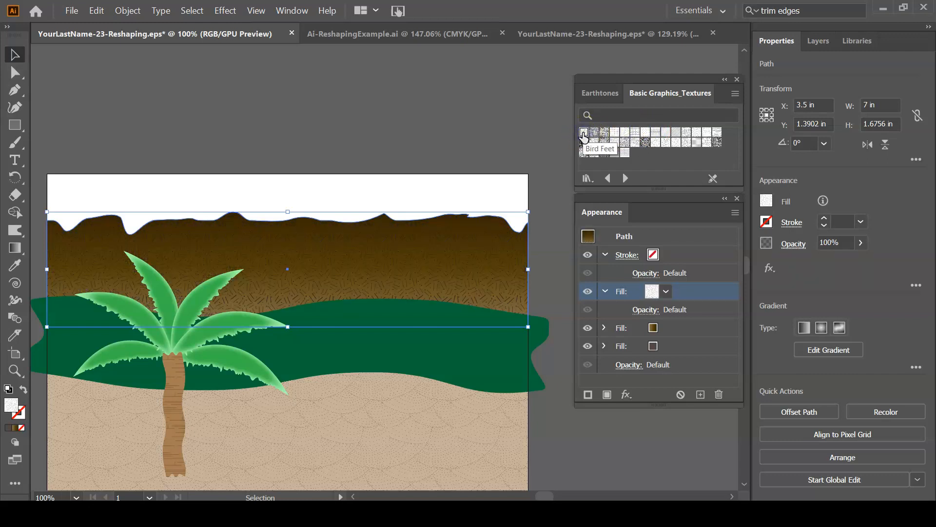
left_click(687, 133)
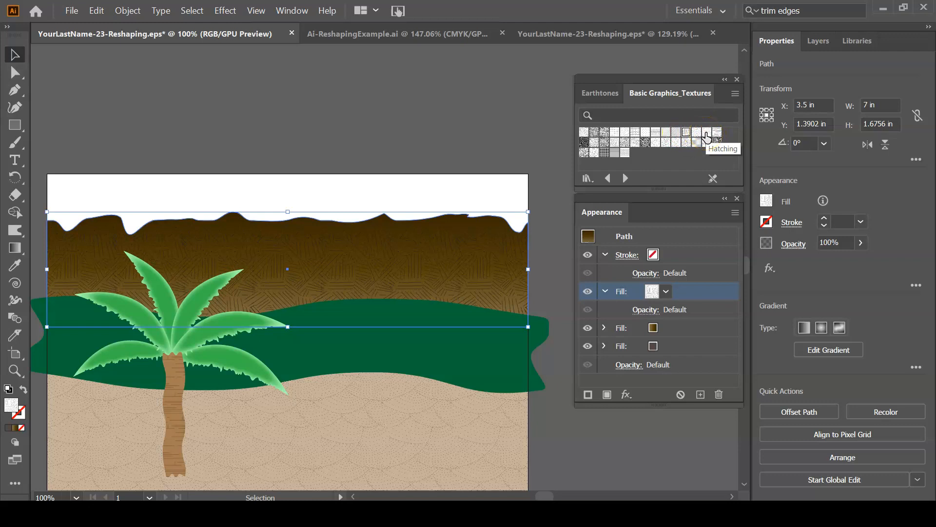
left_click(705, 133)
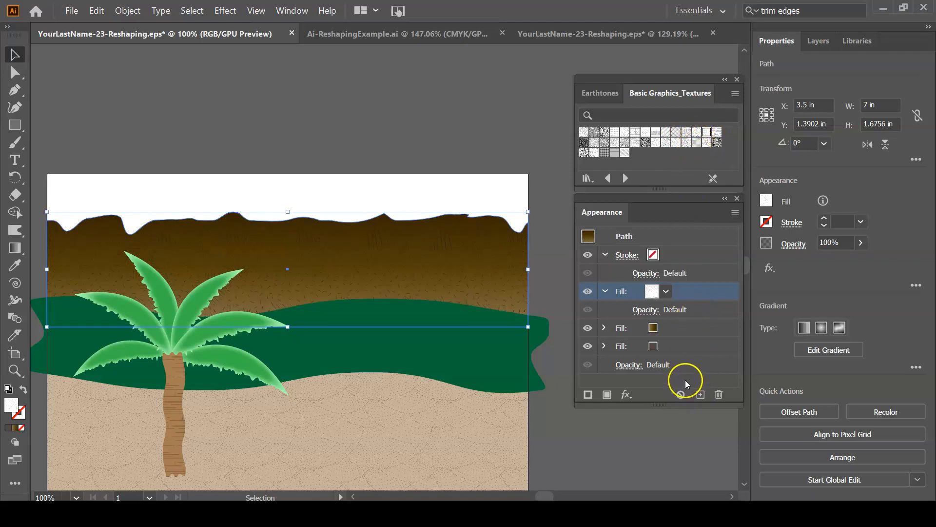
Step: Try the Saturation blending mode on the mountain's Hatching fill and set it to Screen instead
left_click(650, 310)
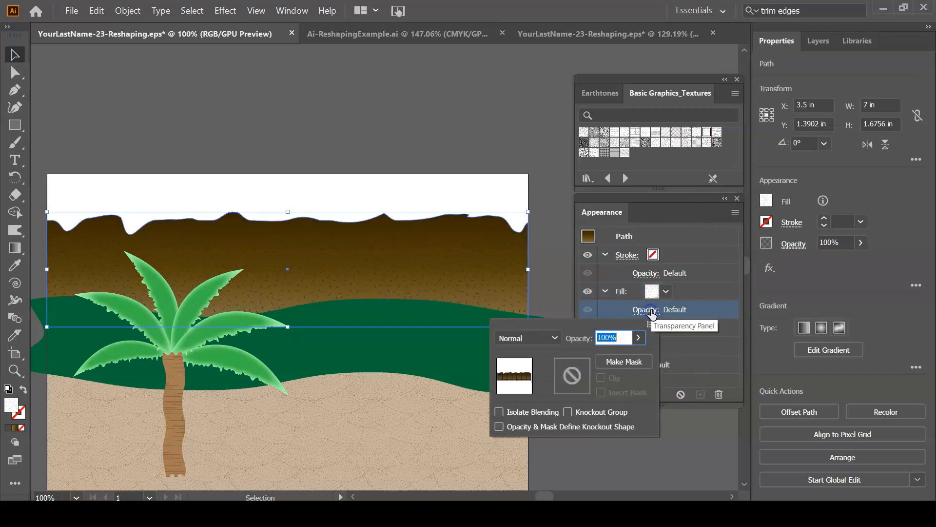
left_click(553, 337)
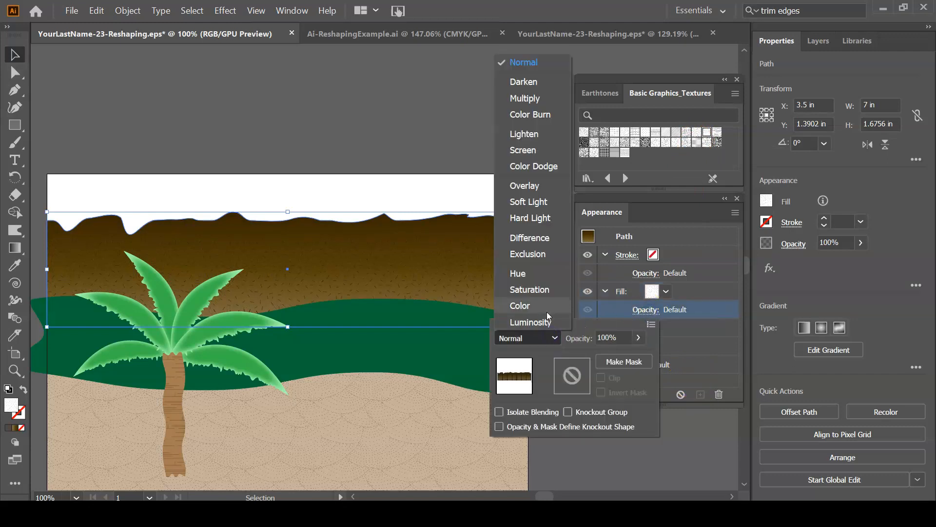
left_click(547, 292)
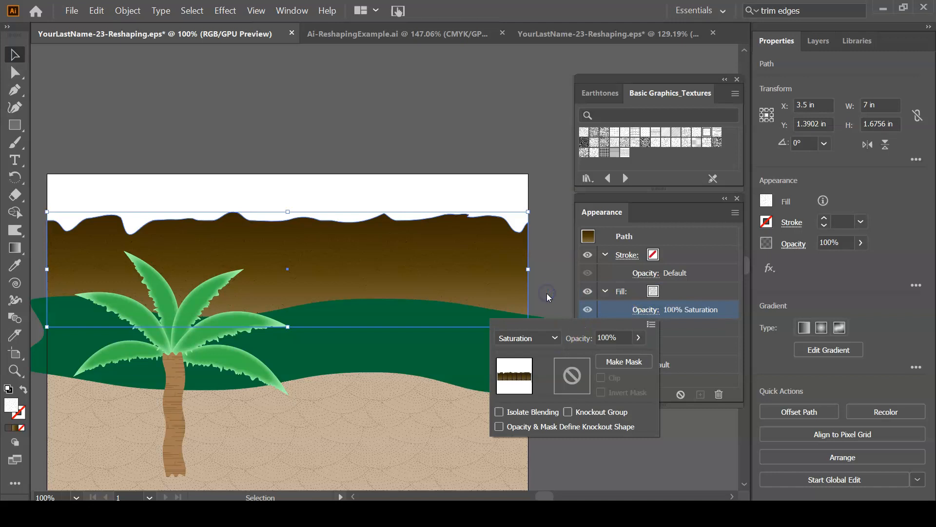
left_click(556, 337)
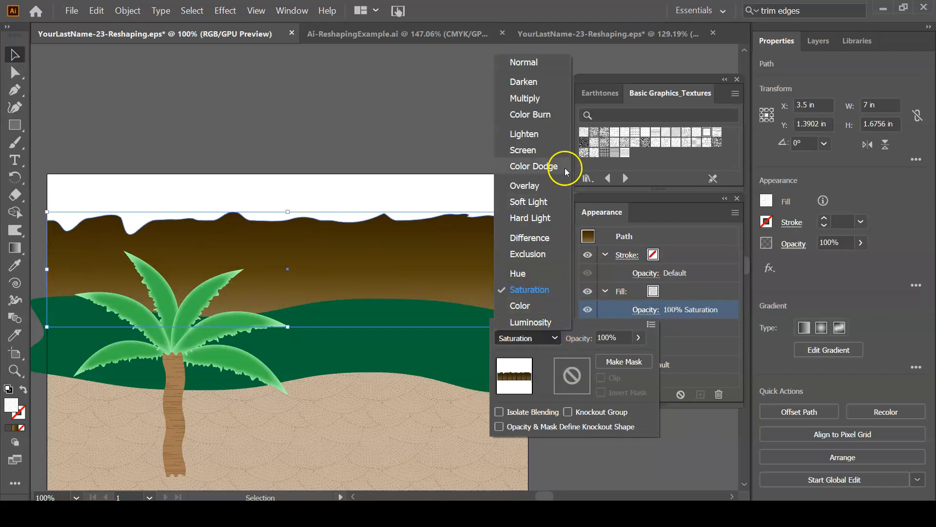
left_click(557, 152)
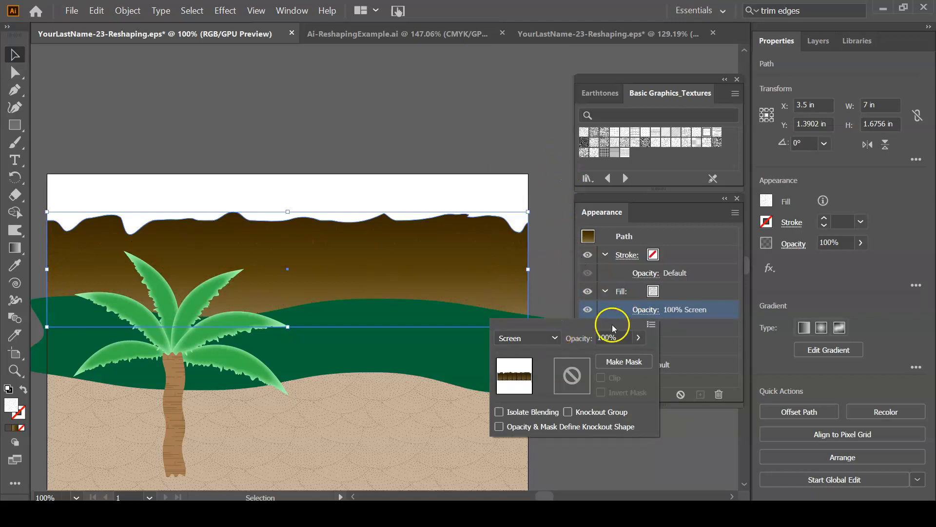
left_click(696, 430)
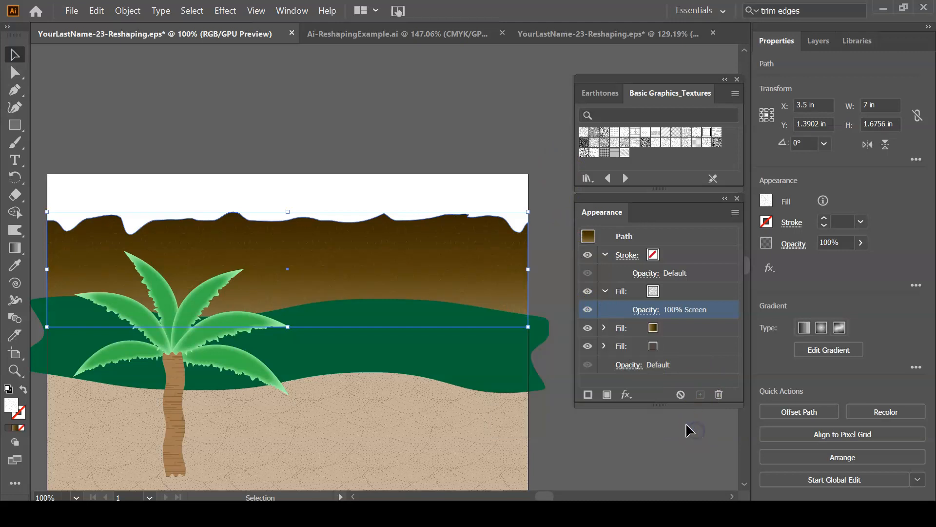
Step: Add a second fill to the wavy green band and open the Nature_Foliage pattern library
left_click(466, 365)
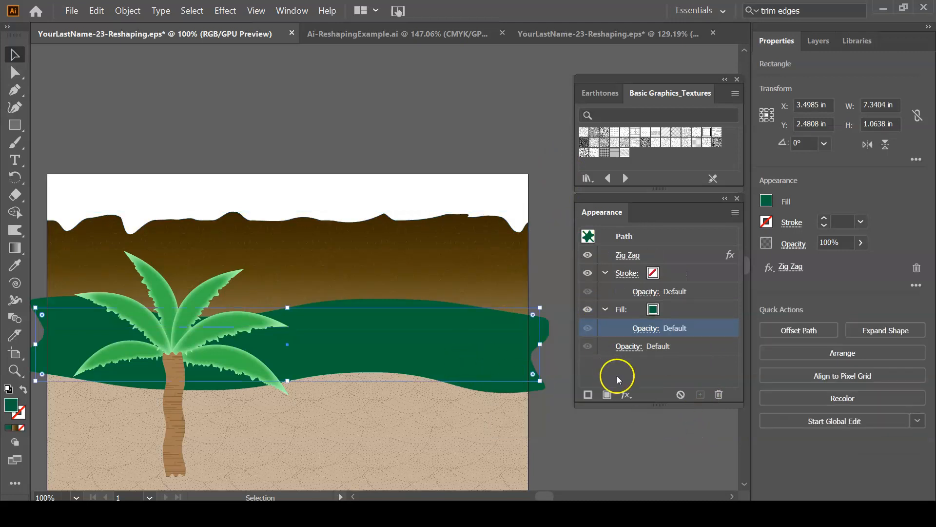
left_click(606, 395)
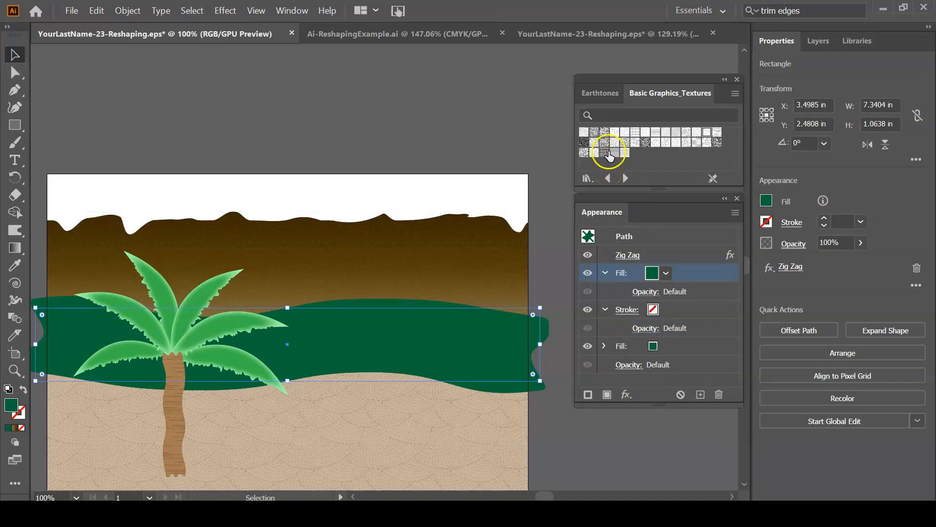
left_click(588, 178)
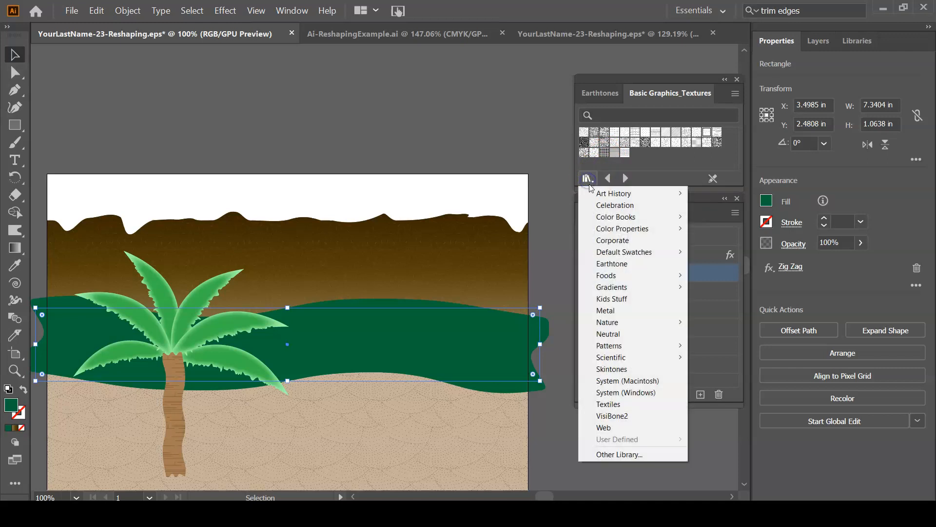
mouse_move(632, 349)
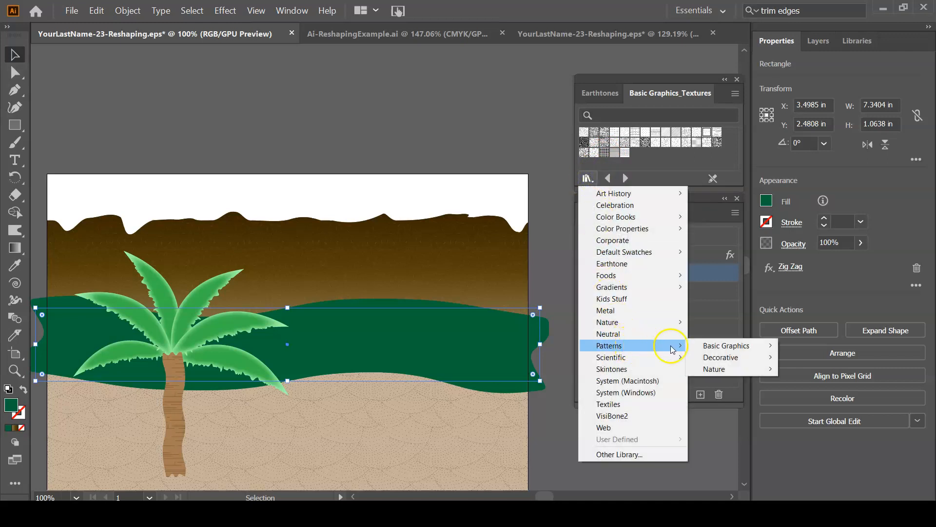
left_click(720, 371)
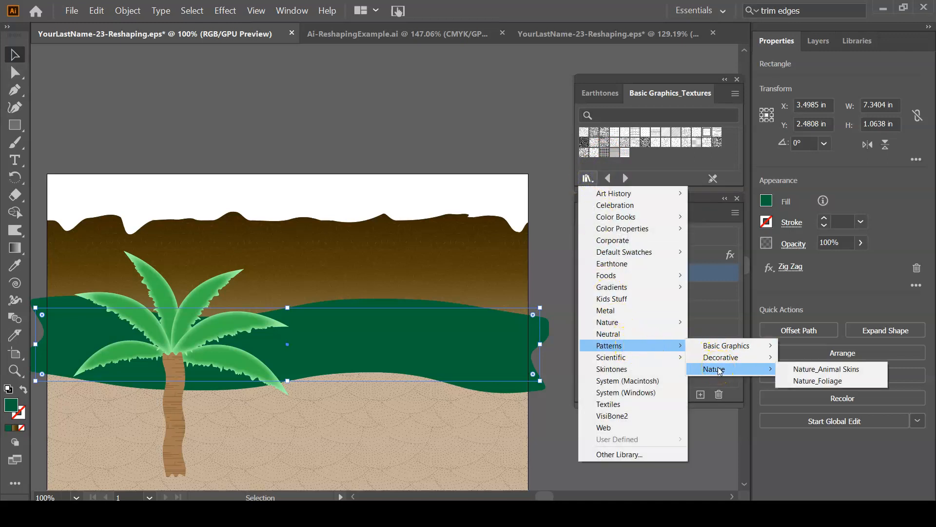
left_click(812, 381)
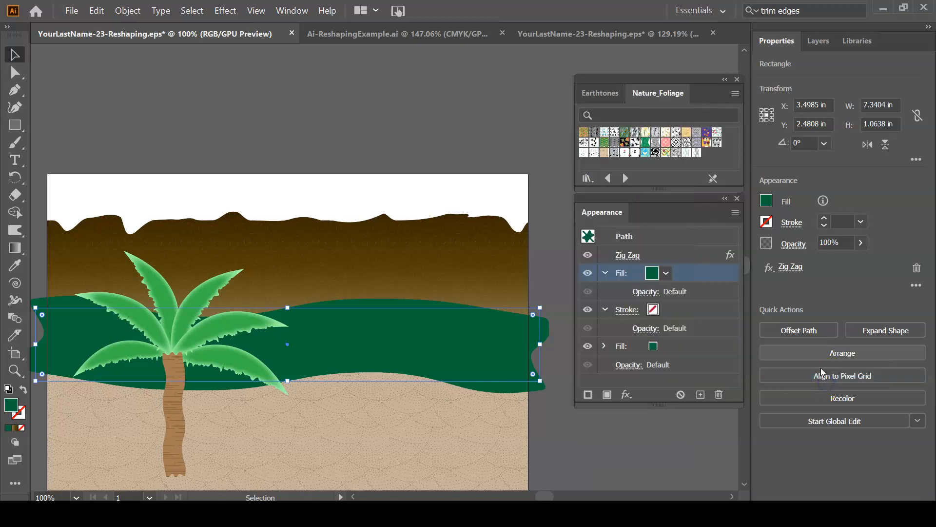
Step: Try several Nature_Foliage patterns on the green band's upper fill, ending with Petals Three
left_click(625, 132)
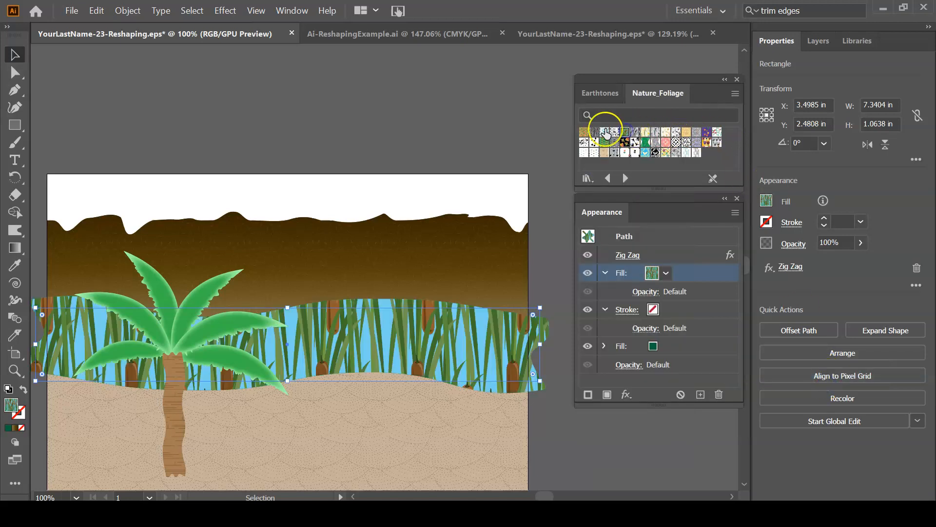
left_click(605, 131)
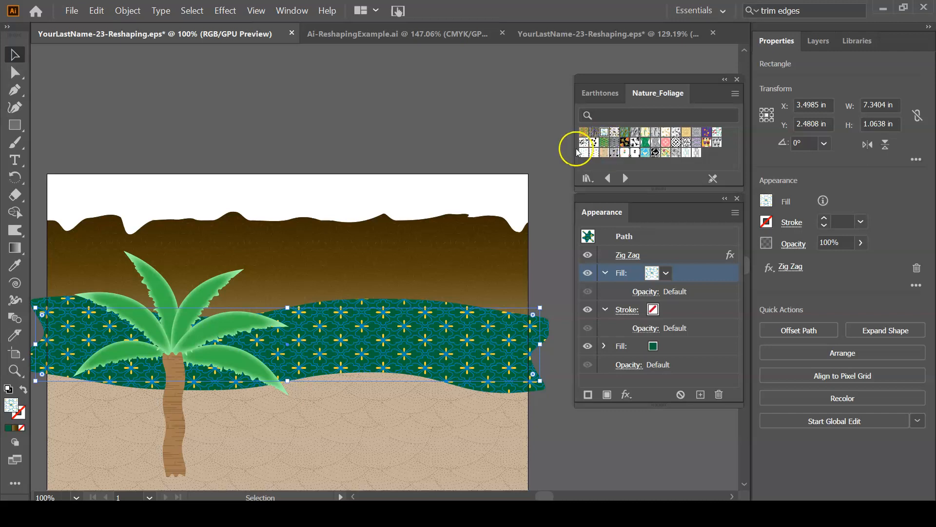
left_click(594, 152)
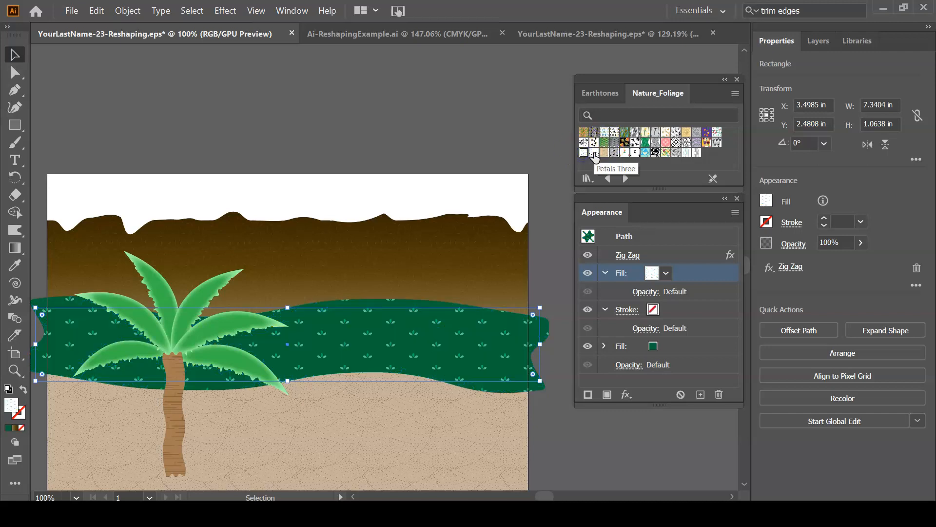
left_click(595, 153)
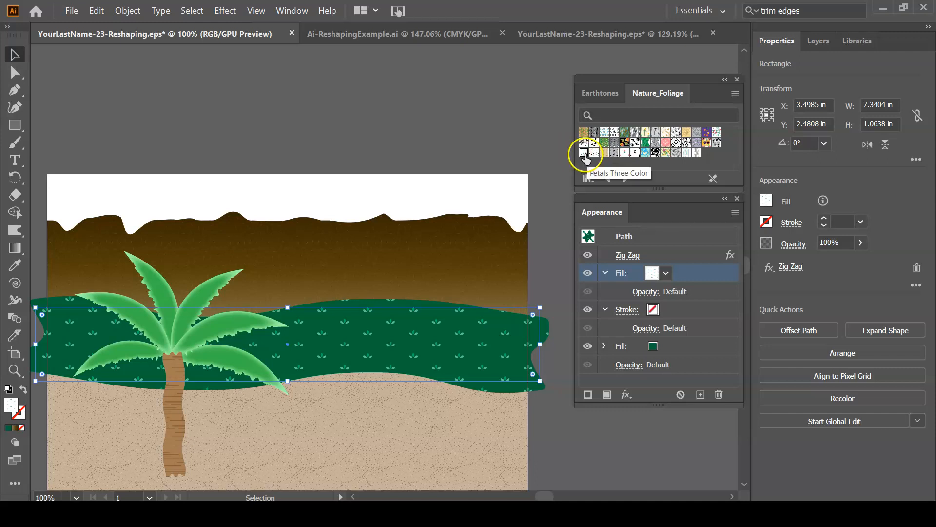
left_click(594, 153)
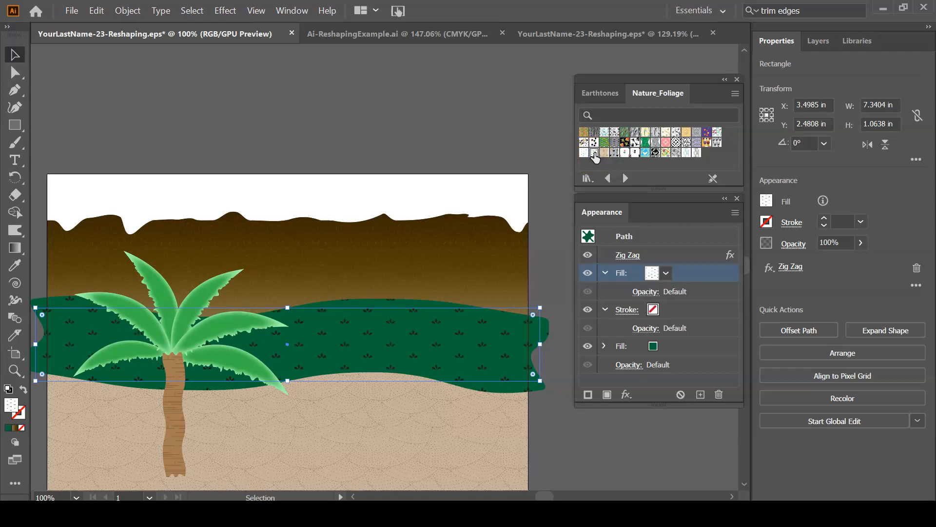
Step: Apply the light green sprout pattern from Nature_Foliage to the green band's upper fill and set that fill's opacity to 27%
left_click(585, 154)
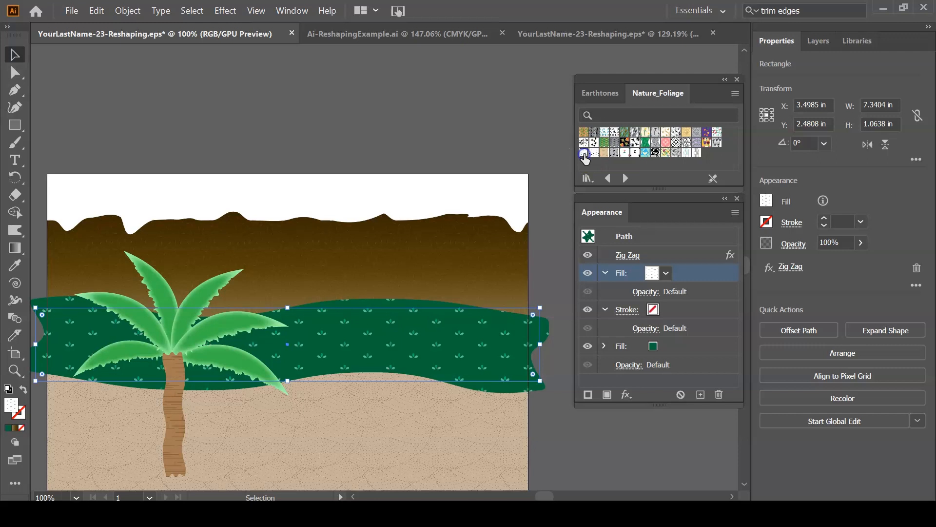
left_click(646, 292)
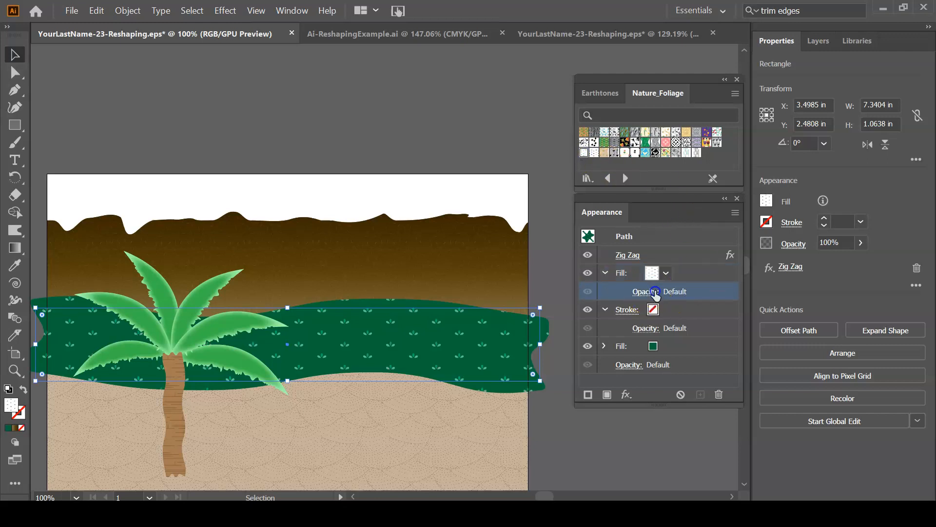
left_click(640, 321)
left_click_drag(631, 340, 613, 338)
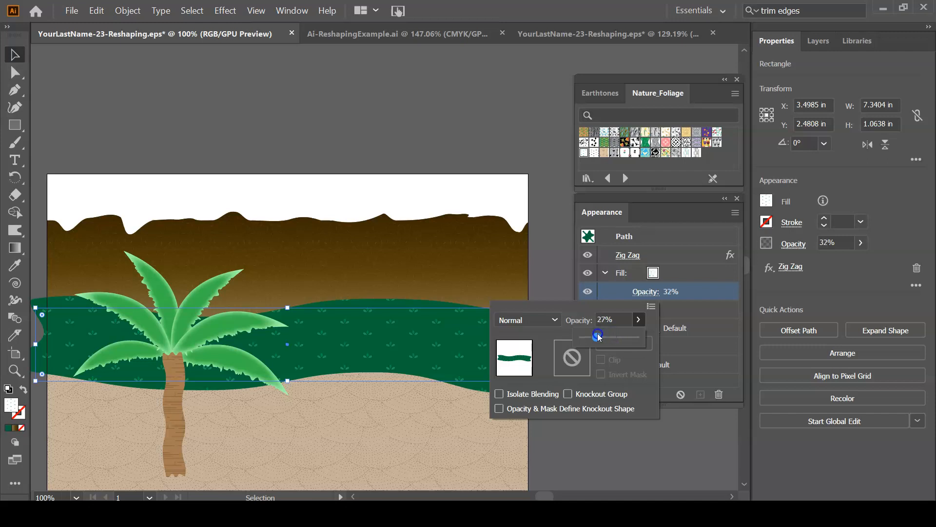
left_click(623, 466)
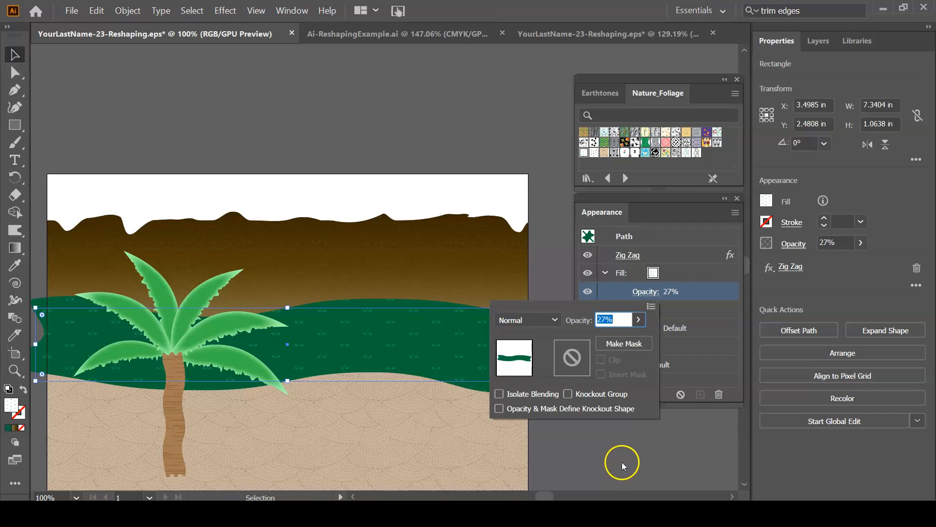
left_click(621, 463)
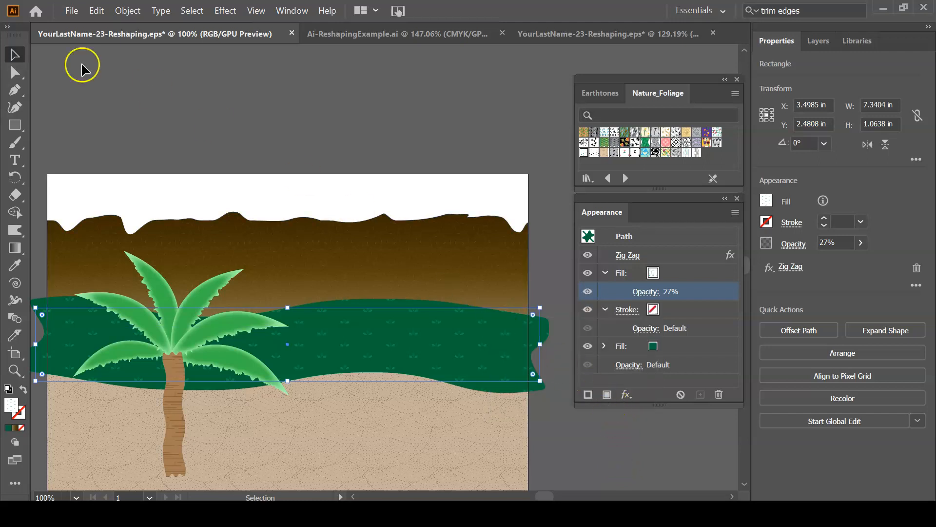
Step: Save the document and deselect the green band
key("ctrl")
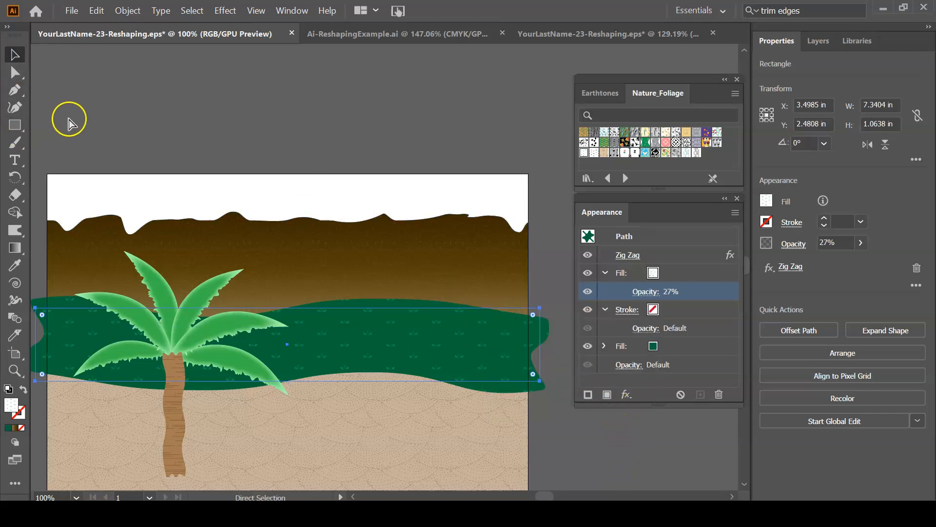
key("ctrl+s")
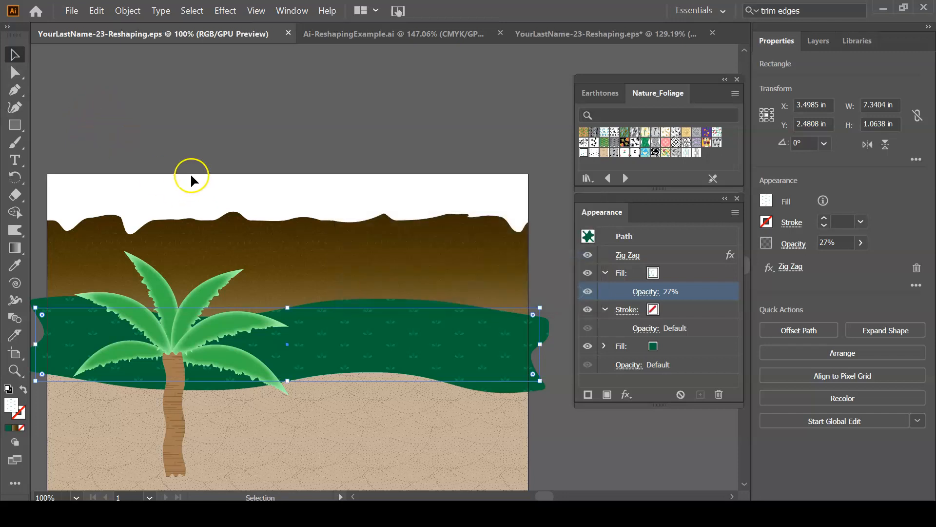
left_click(184, 156)
Step: Draw a closed triangle about 4.55 by 1.85 in with the Pen tool over the sand's lower-right corner, with straight edges along the artboard
left_click_drag(201, 203, 199, 126)
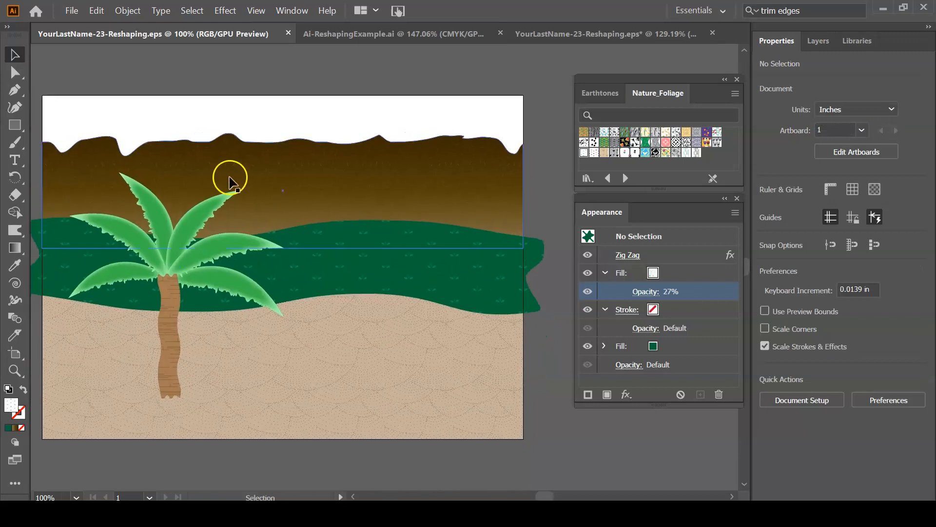
left_click(16, 90)
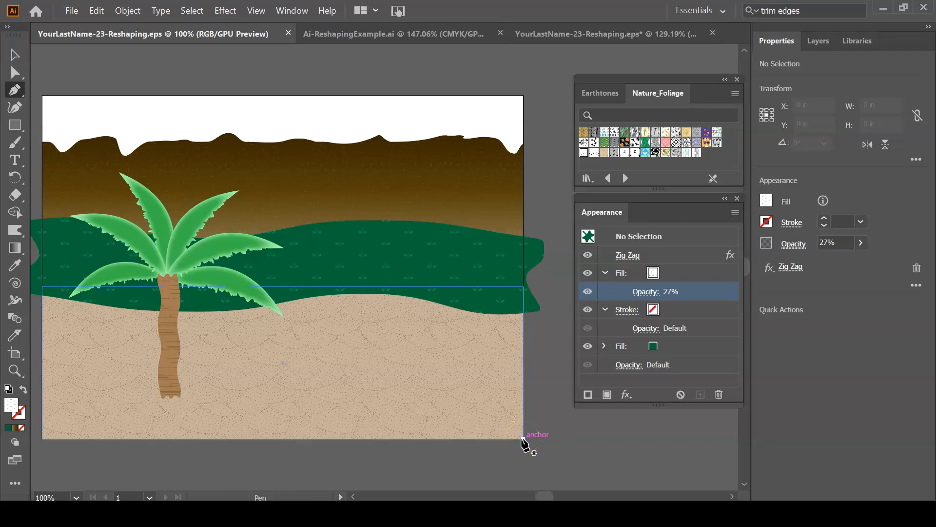
left_click(523, 440)
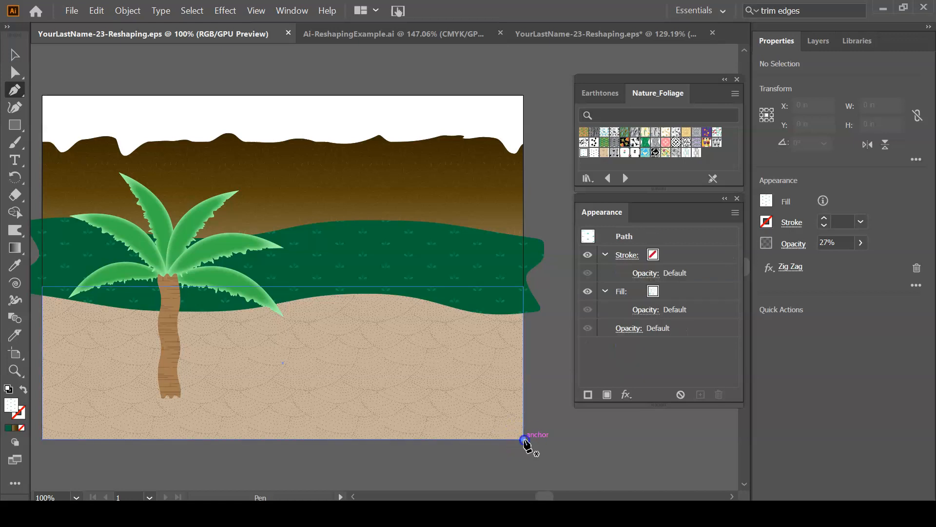
left_click_drag(574, 445, 517, 429)
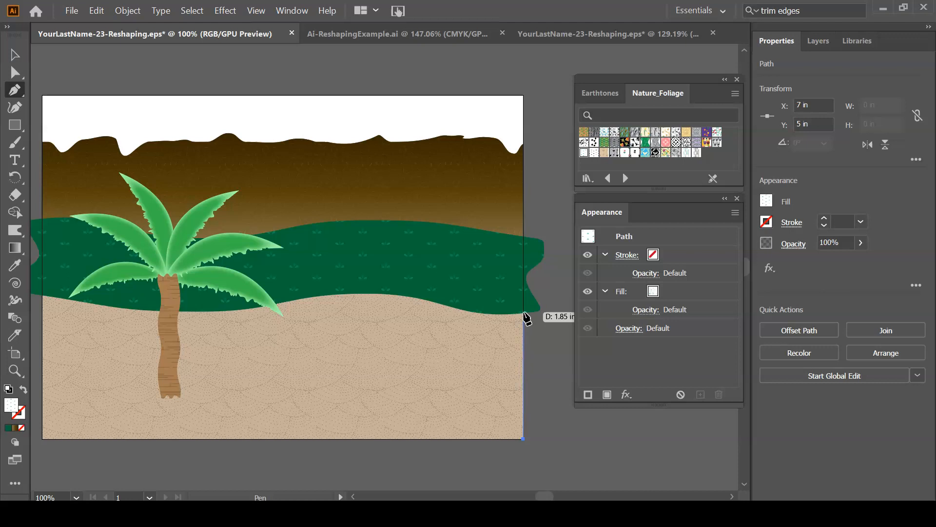
left_click(524, 312)
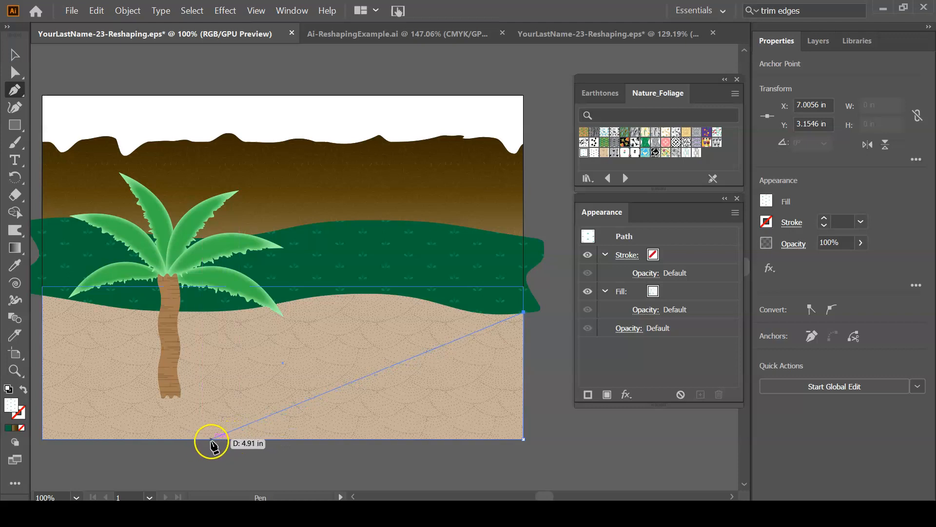
left_click(211, 441)
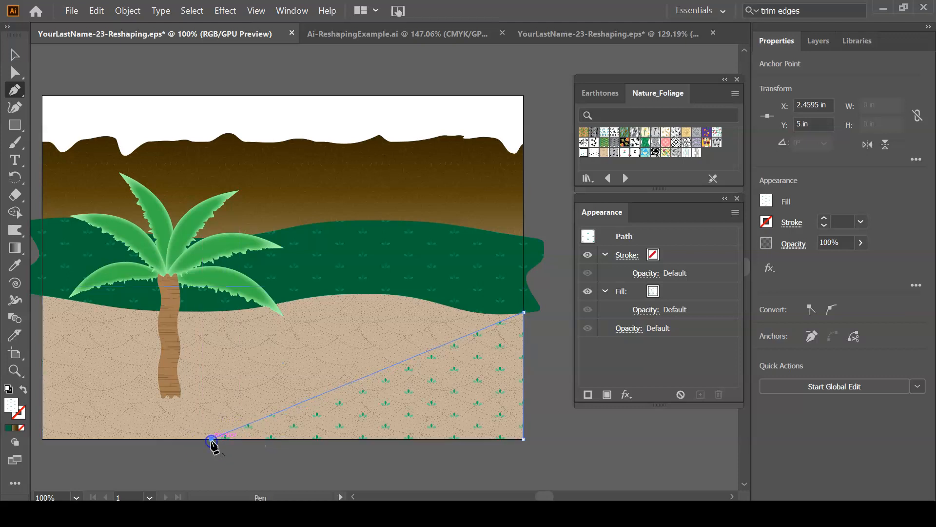
left_click(524, 439)
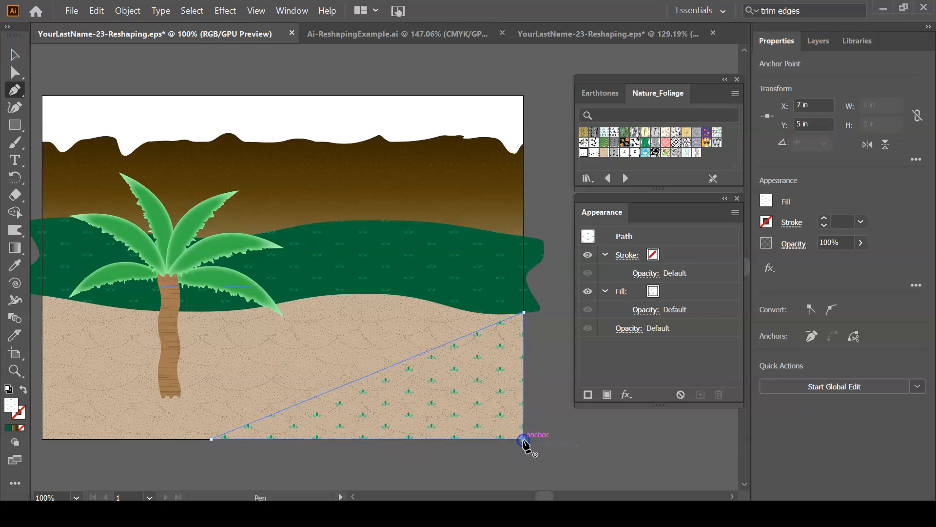
Step: Fill the new triangle with the bright blue swatch to make it water
left_click(653, 292)
left_click(666, 292)
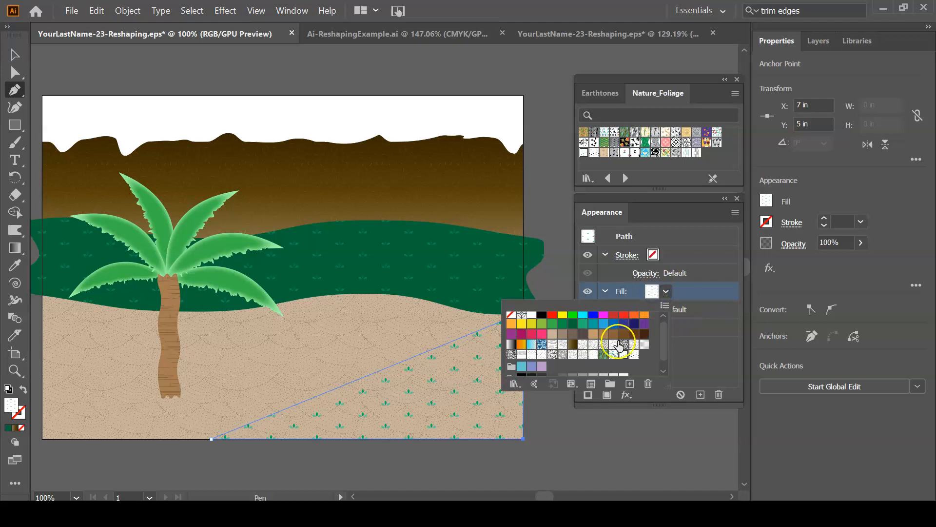
left_click(604, 326)
key("v")
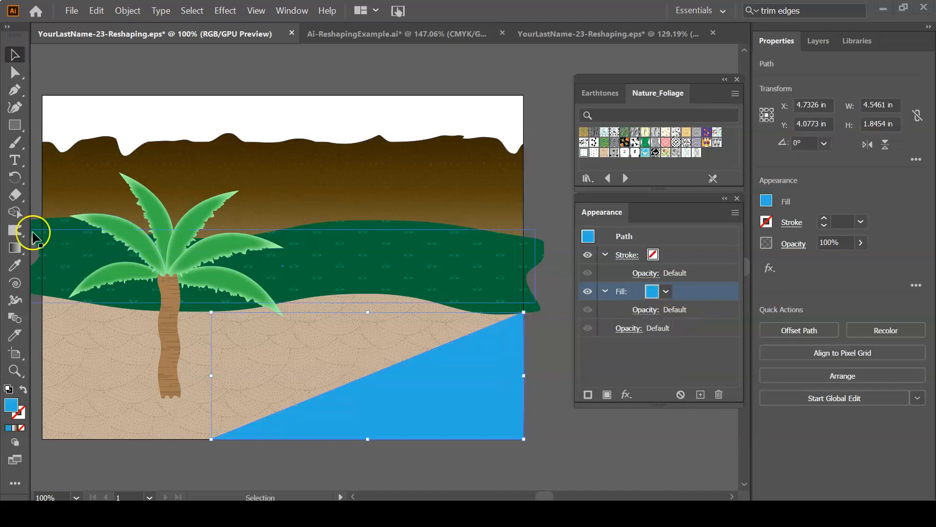
Step: Warp the water triangle's slanted edge into an irregular, wavy shoreline
left_click(14, 231)
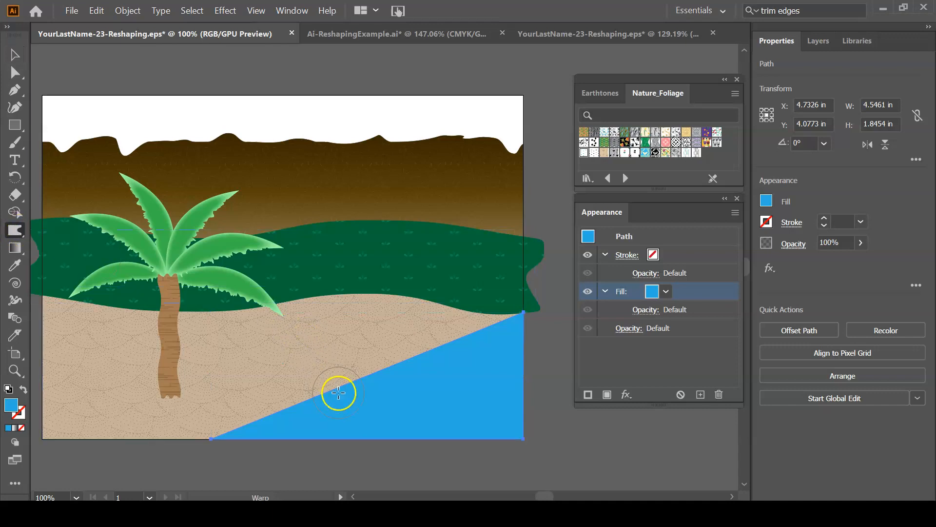
mouse_move(338, 395)
left_mouse_down()
mouse_move(330, 370)
mouse_move(313, 406)
mouse_move(296, 393)
left_mouse_up()
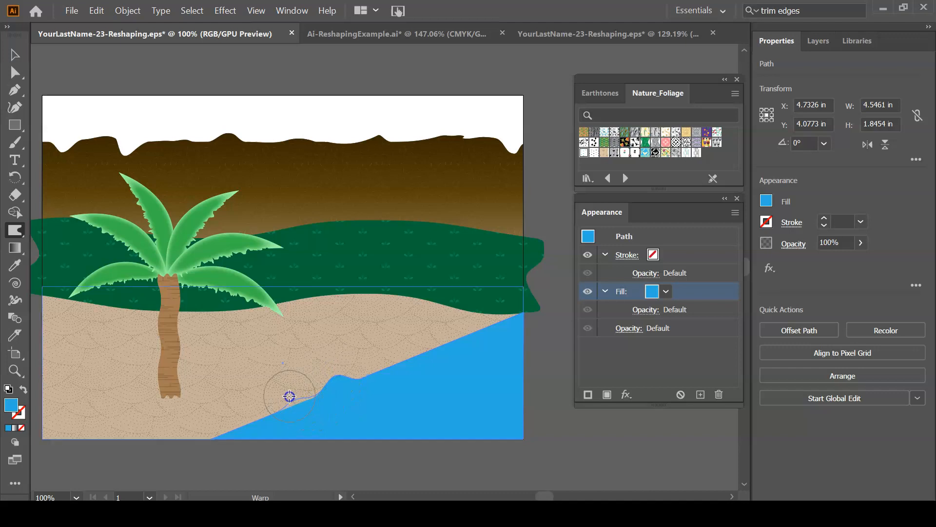
mouse_move(229, 401)
left_mouse_down()
mouse_move(243, 427)
mouse_move(224, 406)
left_mouse_up()
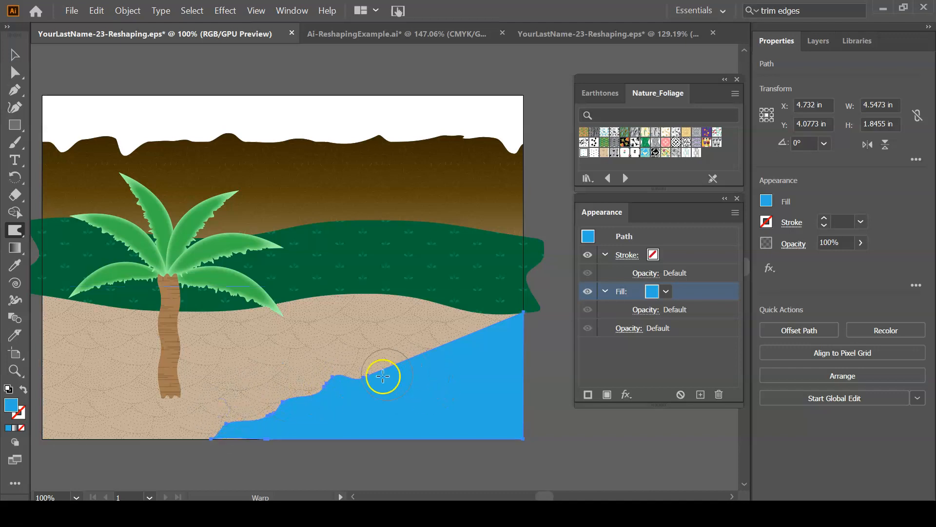
mouse_move(390, 361)
left_mouse_down()
mouse_move(420, 332)
mouse_move(467, 335)
mouse_move(467, 321)
mouse_move(493, 322)
mouse_move(460, 326)
left_mouse_up()
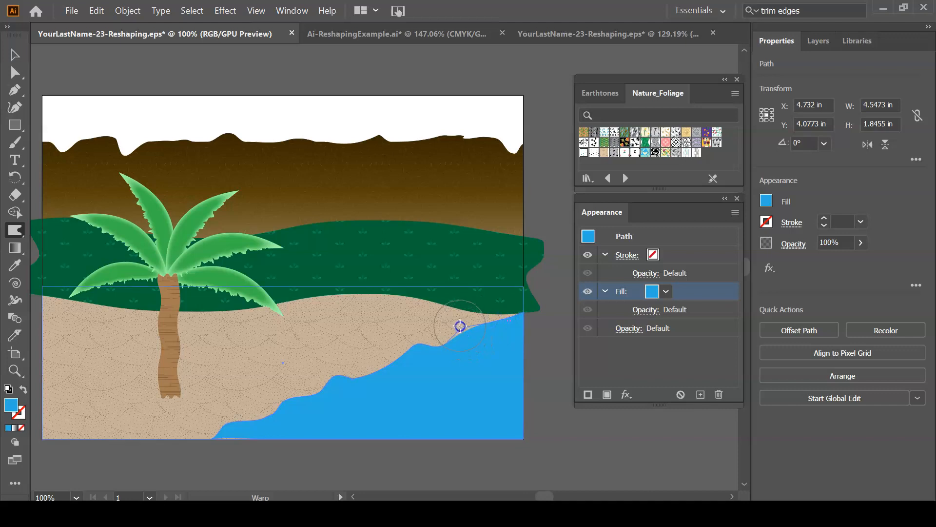
mouse_move(522, 474)
left_mouse_down()
mouse_move(477, 335)
mouse_move(439, 337)
mouse_move(382, 372)
mouse_move(376, 366)
mouse_move(423, 423)
mouse_move(464, 424)
mouse_move(291, 383)
mouse_move(358, 390)
left_mouse_up()
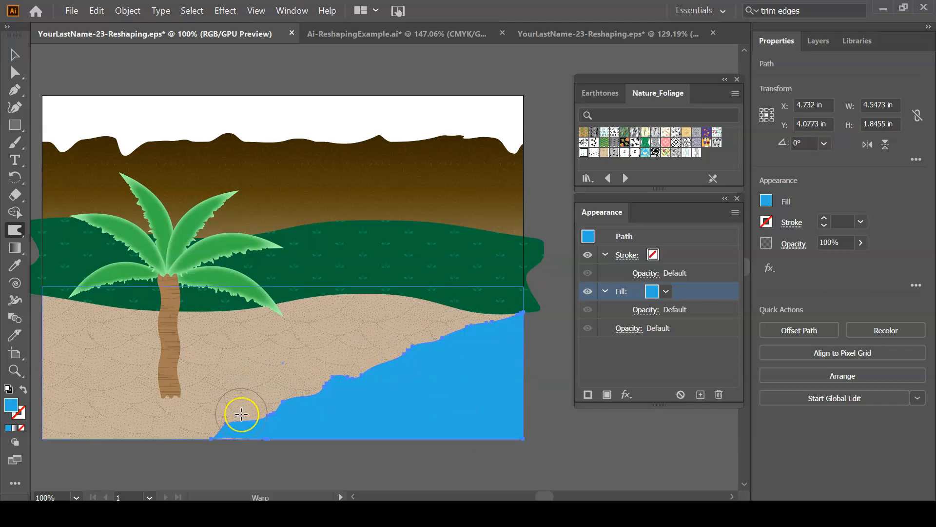
mouse_move(241, 415)
left_mouse_down()
mouse_move(456, 360)
mouse_move(462, 329)
mouse_move(484, 338)
left_mouse_up()
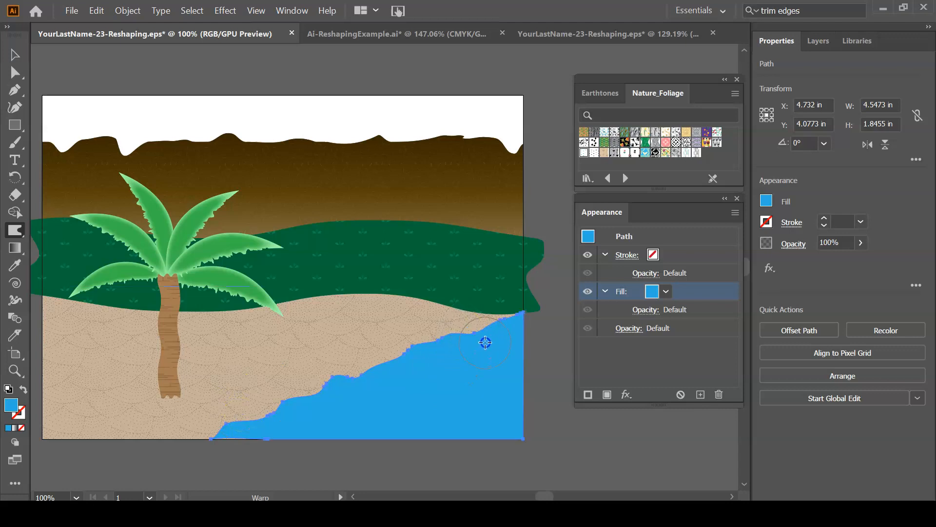
mouse_move(487, 422)
left_mouse_down()
mouse_move(479, 457)
mouse_move(457, 453)
left_mouse_up()
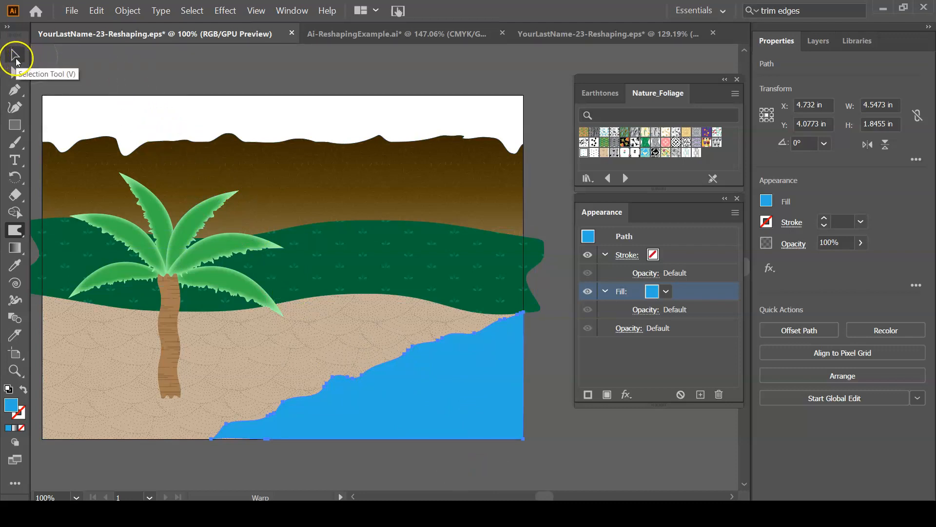
Step: Add a second fill to the water shape and give it the light blue gradient swatch
left_click(20, 59)
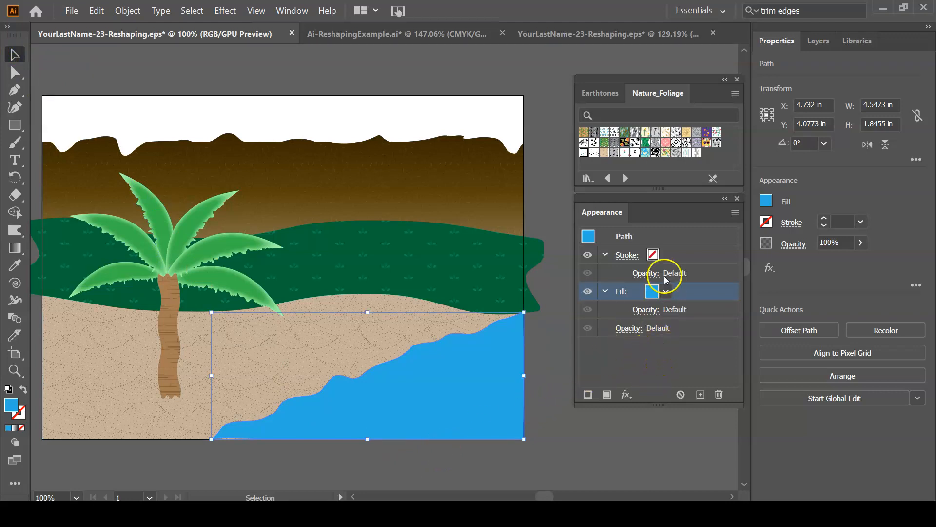
left_click(606, 394)
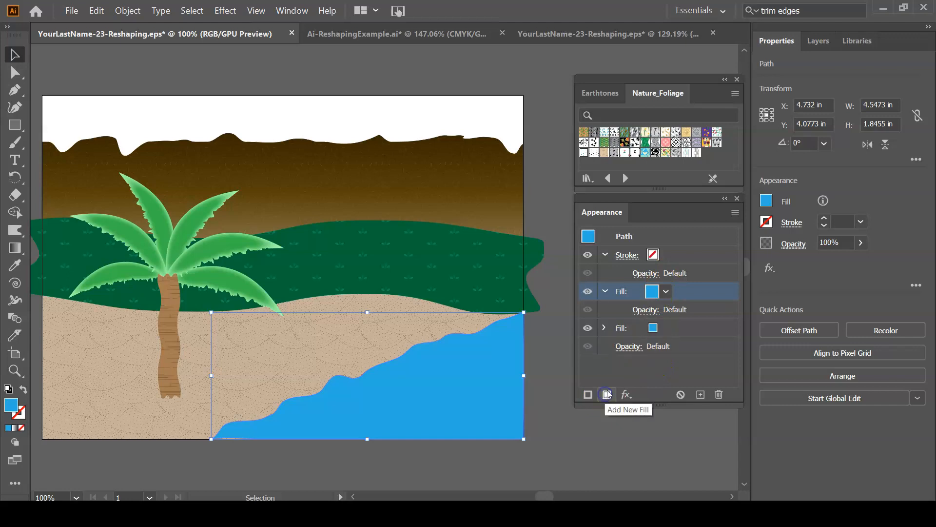
left_click(666, 291)
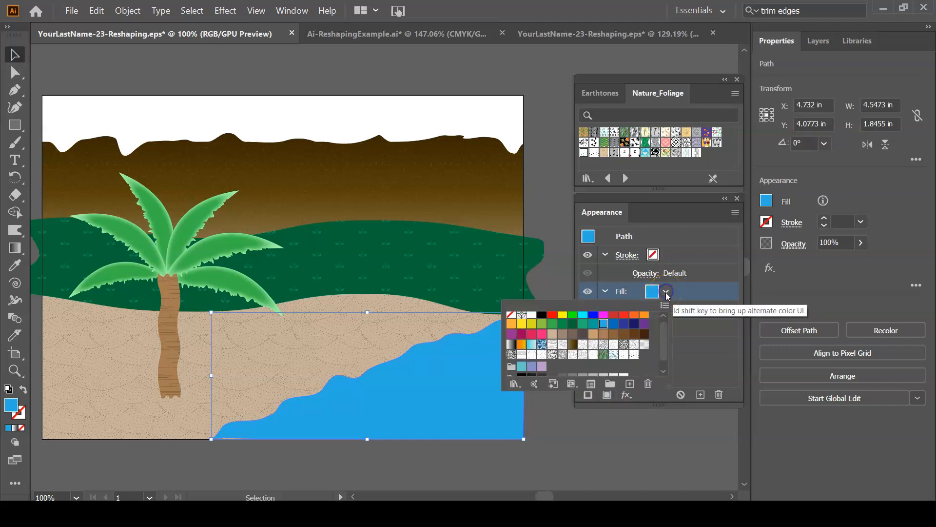
left_click(532, 348)
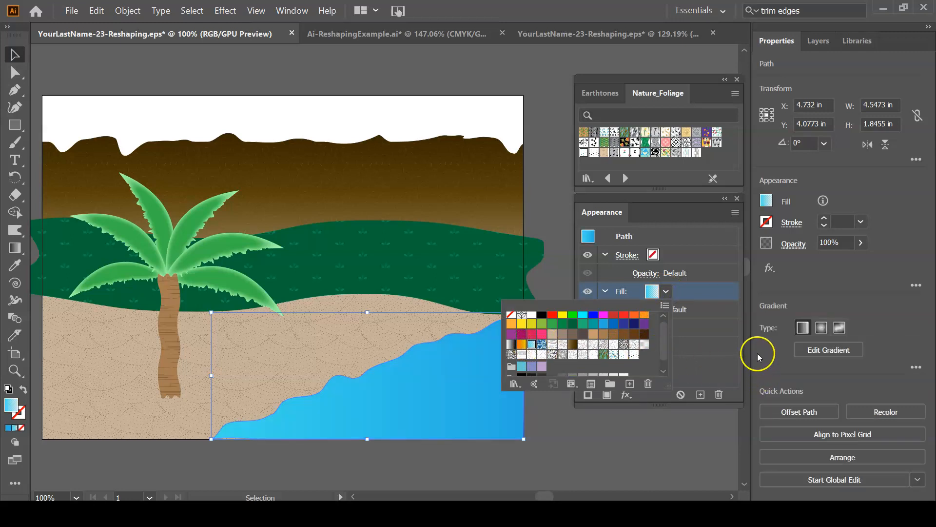
left_click(704, 372)
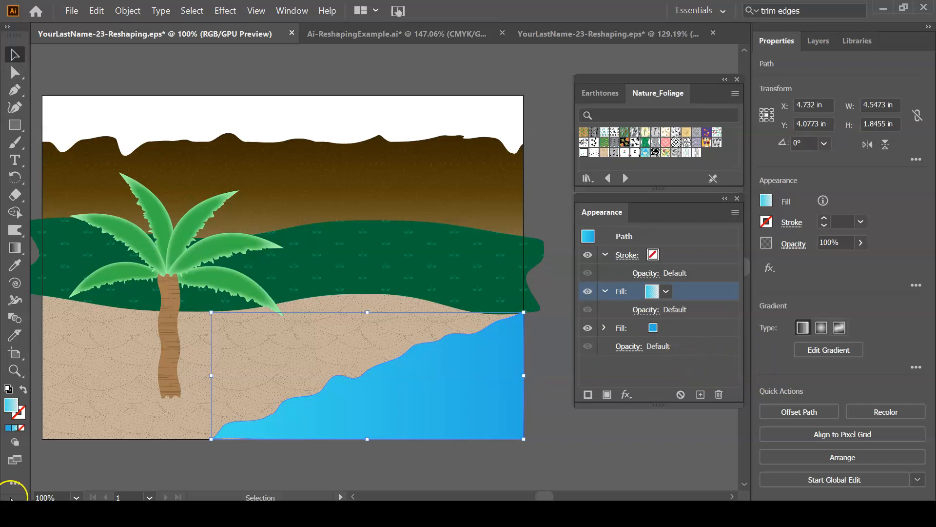
Step: Paste a copy of the water shape behind the original and enlarge it toward the upper left to about 4.67 by 2.05 in
left_click(96, 10)
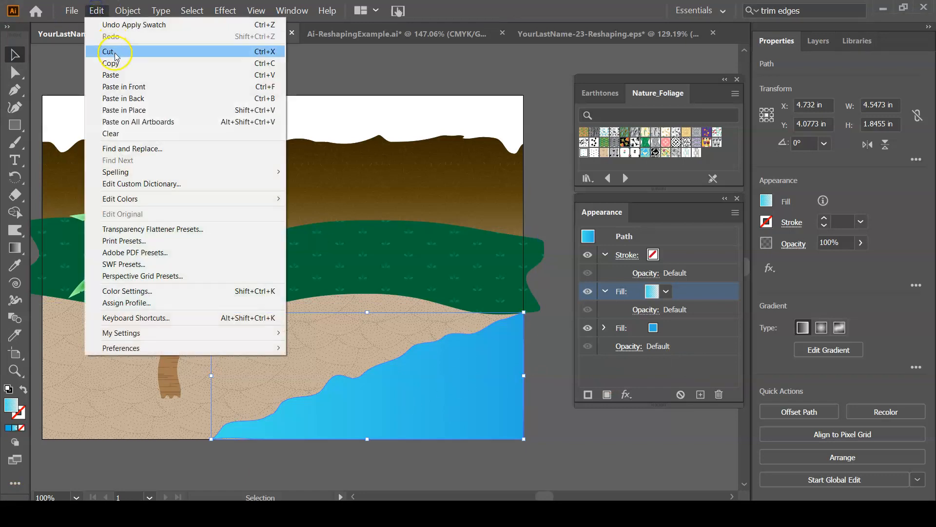
left_click(117, 66)
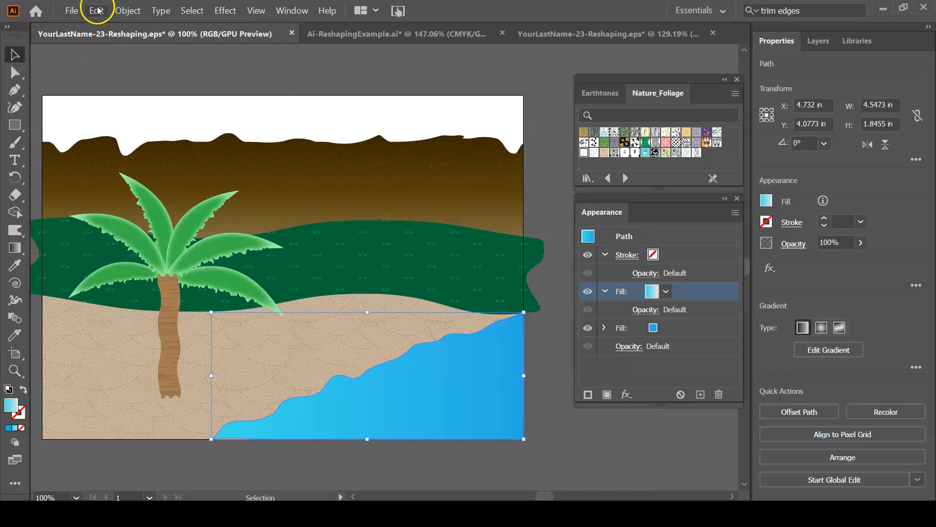
left_click(97, 11)
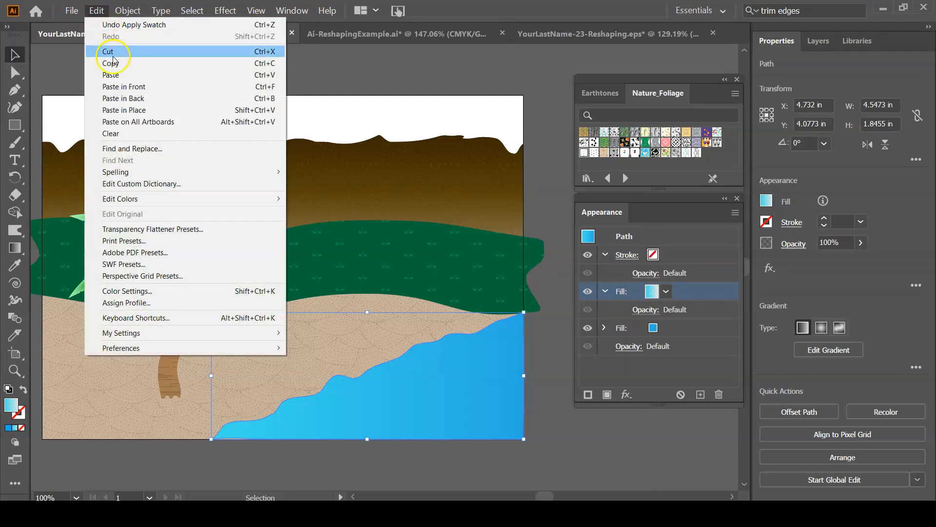
left_click(121, 99)
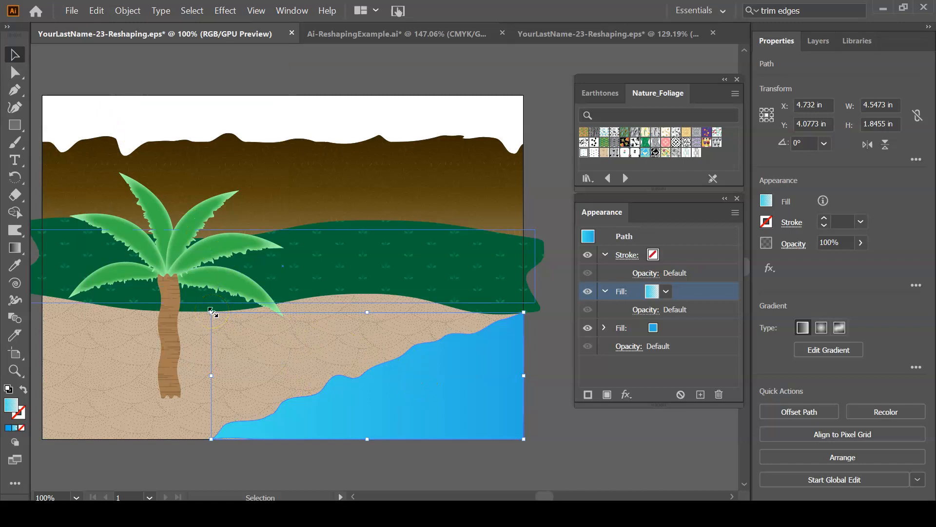
left_click_drag(211, 311, 201, 300)
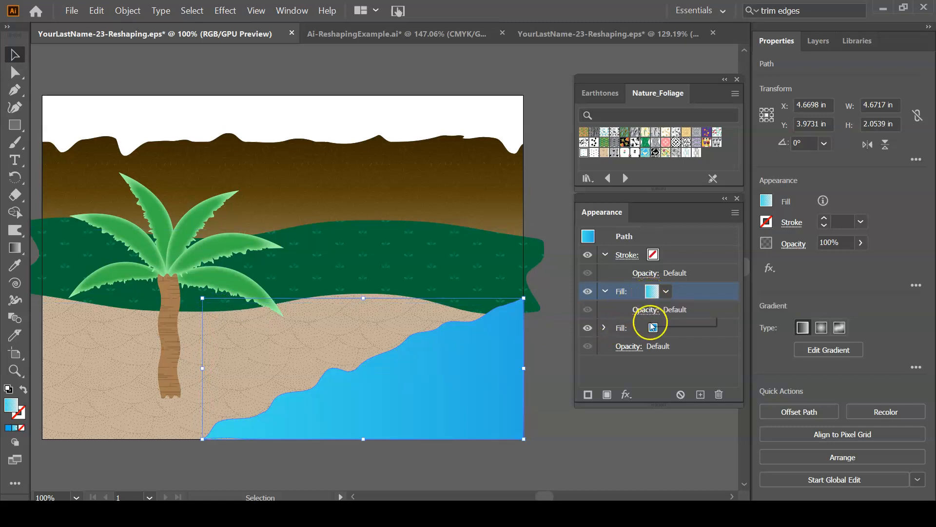
Step: Set the rear water copy's overall opacity to 45% and reduce its height to about 1.93 in from its upper edge
left_click(635, 372)
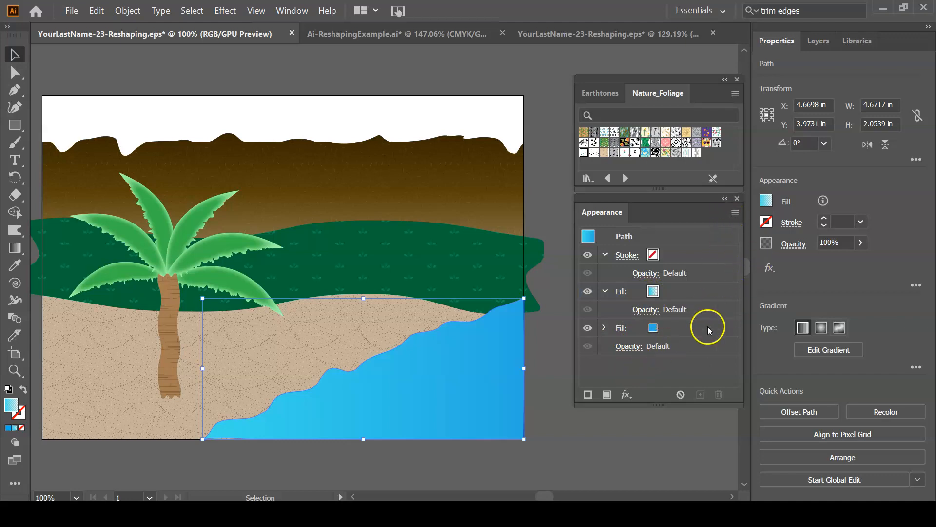
left_click(626, 346)
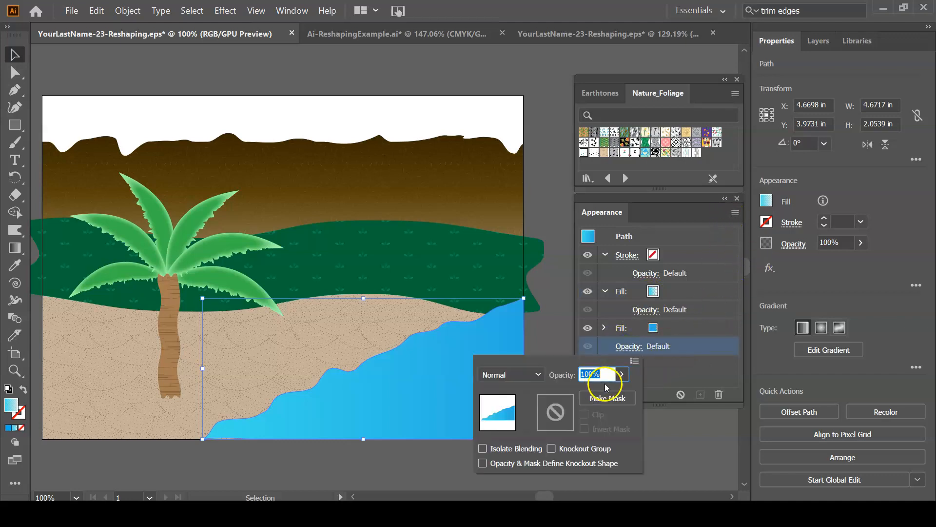
left_click(622, 374)
left_click_drag(619, 391, 590, 391)
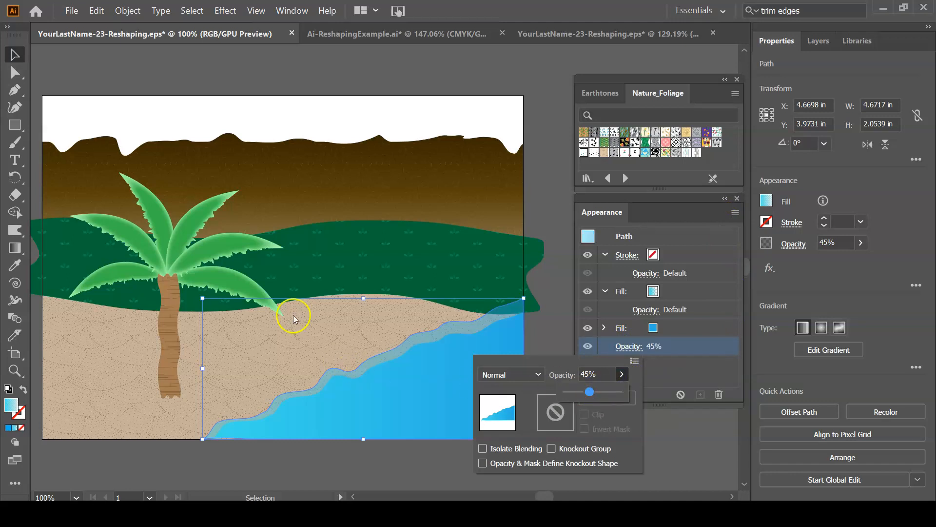
left_click(524, 297)
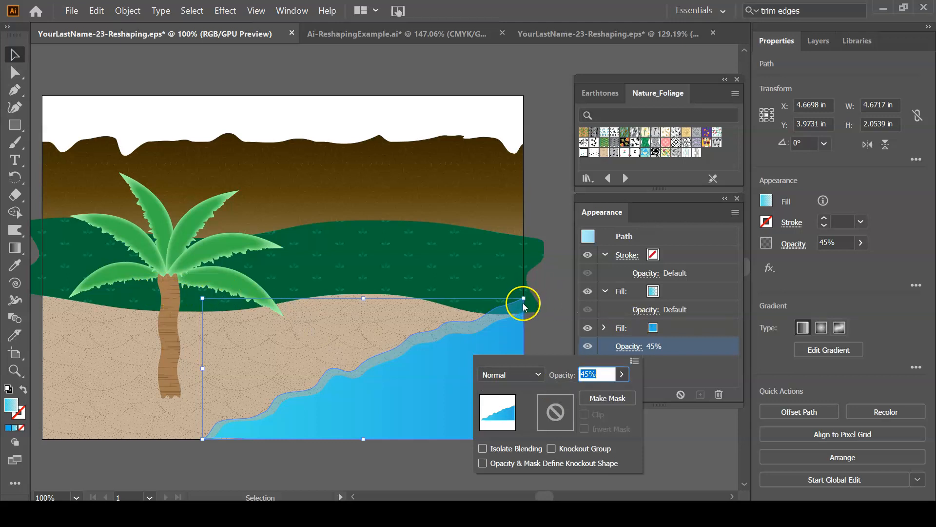
left_click(366, 300)
left_click_drag(365, 299, 358, 307)
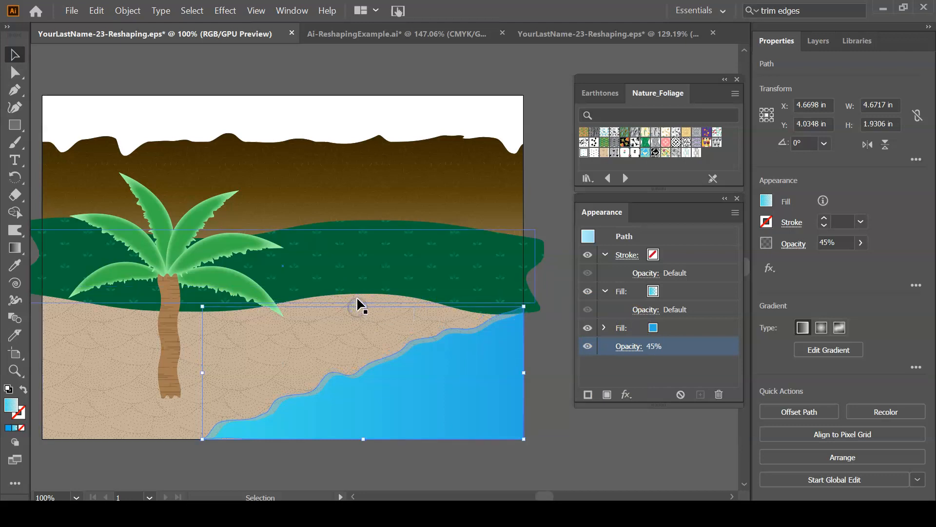
Step: Shorten the green foliage band by raising its lower edge
left_click(357, 297)
left_click(274, 292)
left_click(330, 264)
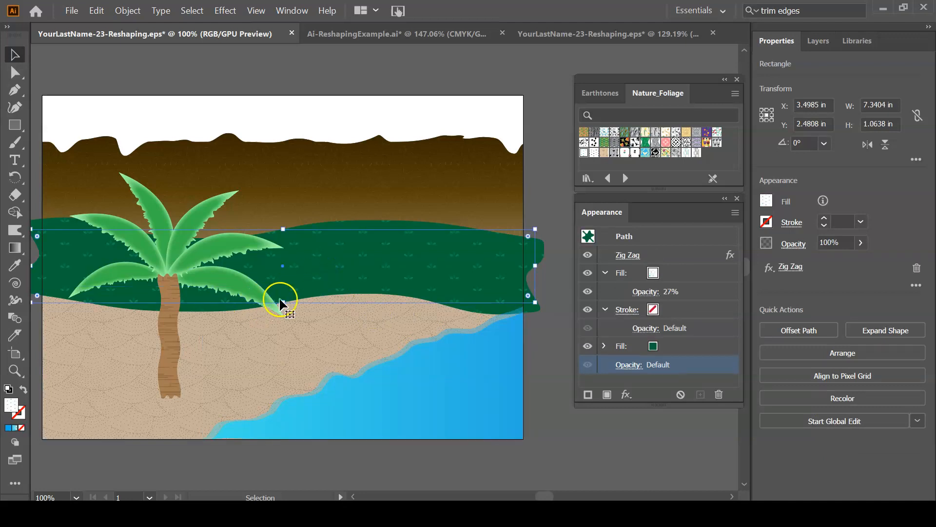
left_click_drag(284, 303, 285, 295)
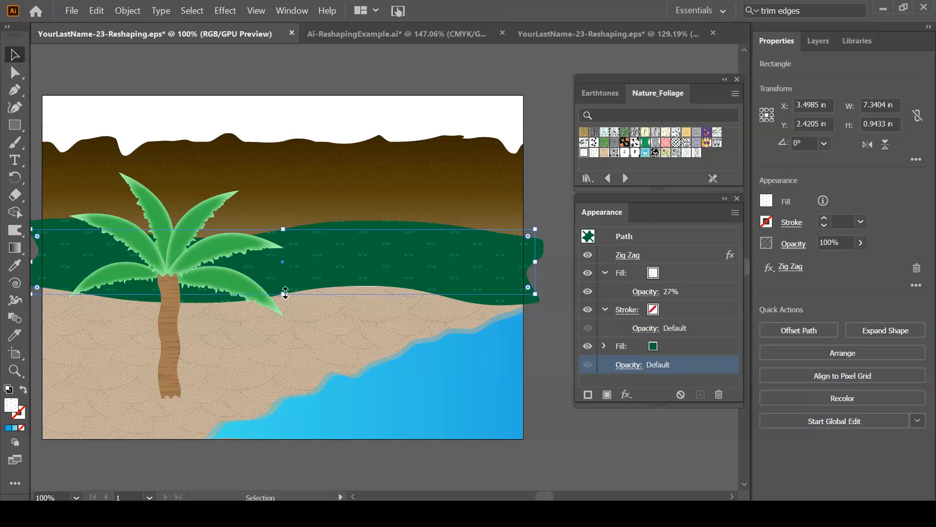
left_click_drag(284, 294, 283, 288)
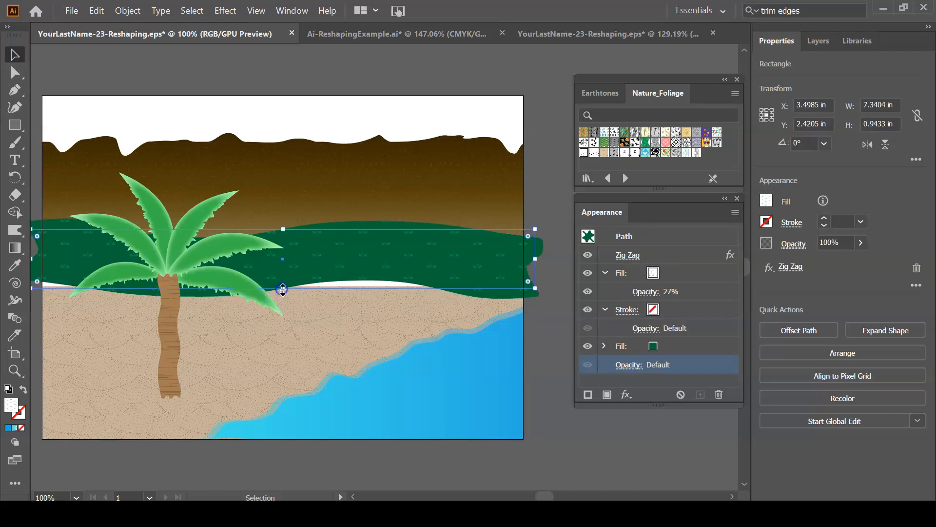
Step: Extend the sand rectangle upward to a height of about 2.38 in to close the gap below the green band
left_click(283, 286)
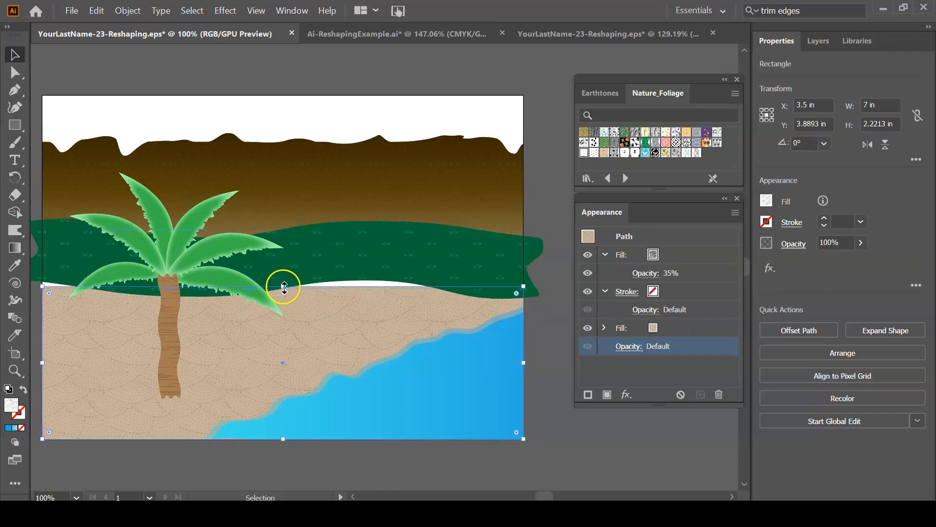
left_click_drag(283, 287, 284, 275)
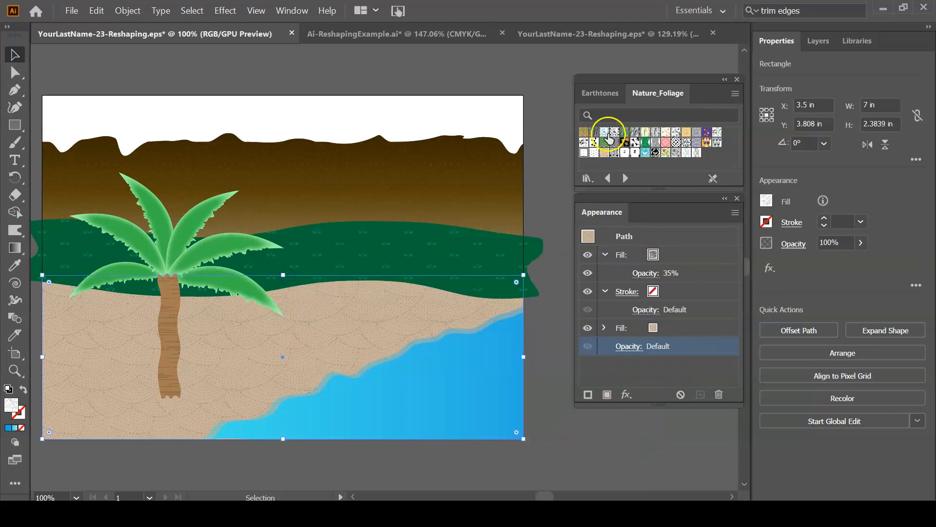
left_click(551, 441)
Step: Enlarge the translucent rear water shape to about 5.02 by 2.04 in, stretching it leftward, downward and upward
left_click(413, 343)
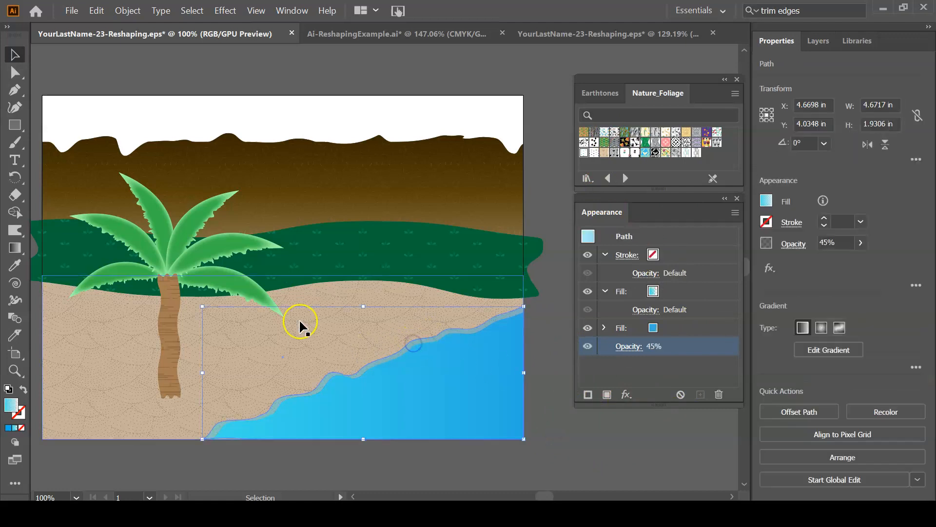
left_click_drag(201, 369, 179, 367)
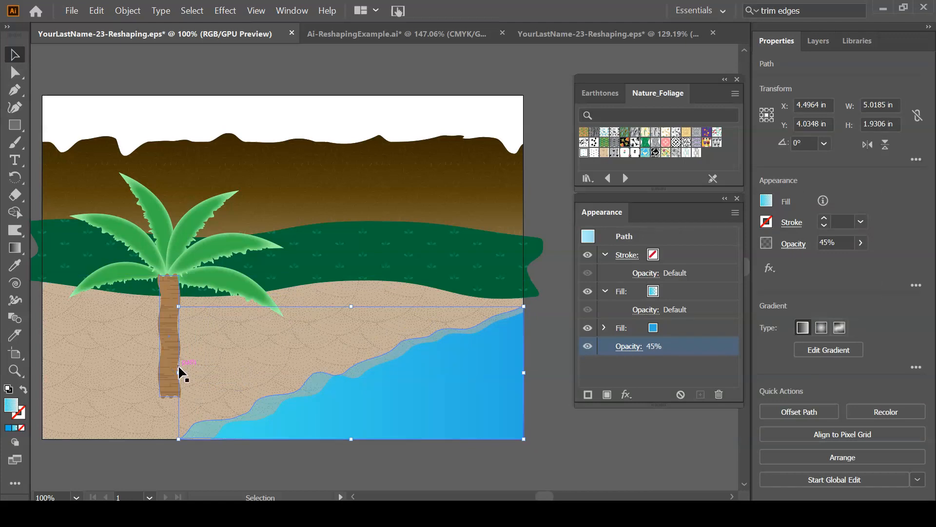
left_click_drag(351, 439, 352, 442)
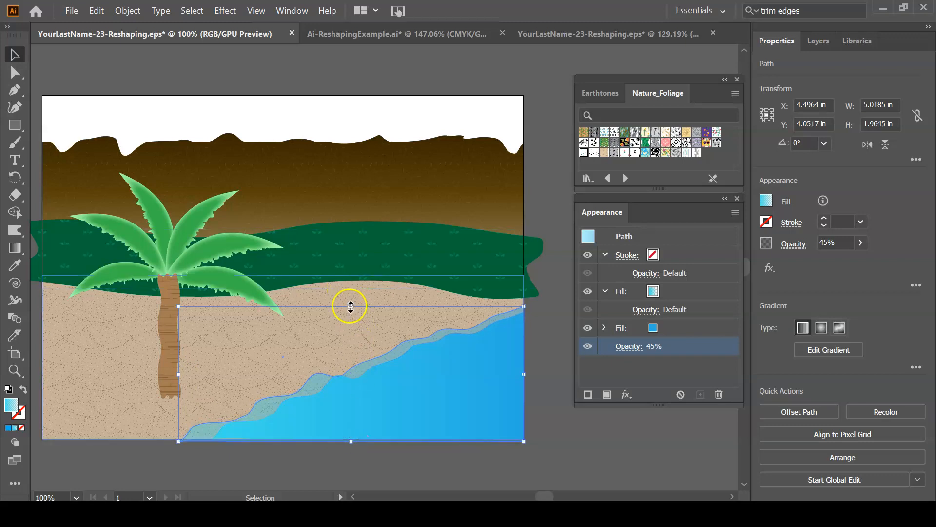
left_click_drag(350, 306, 351, 300)
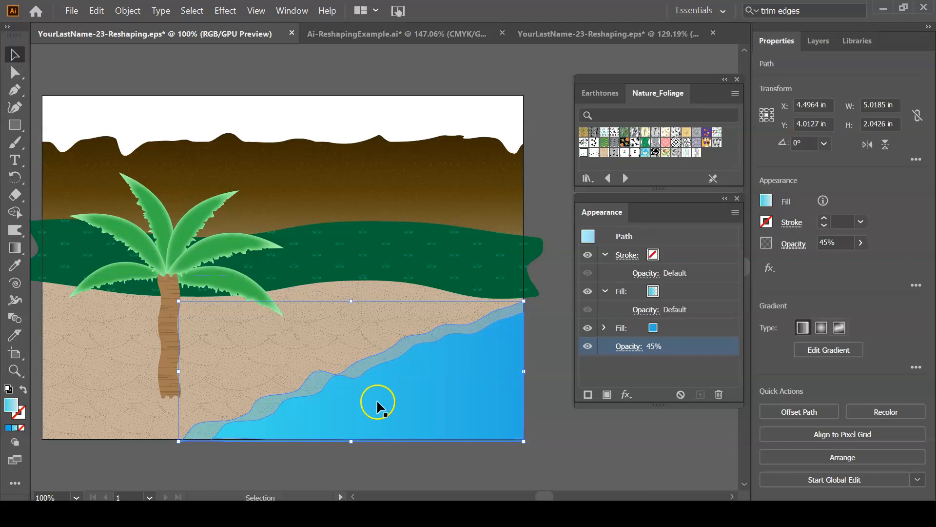
left_click(602, 442)
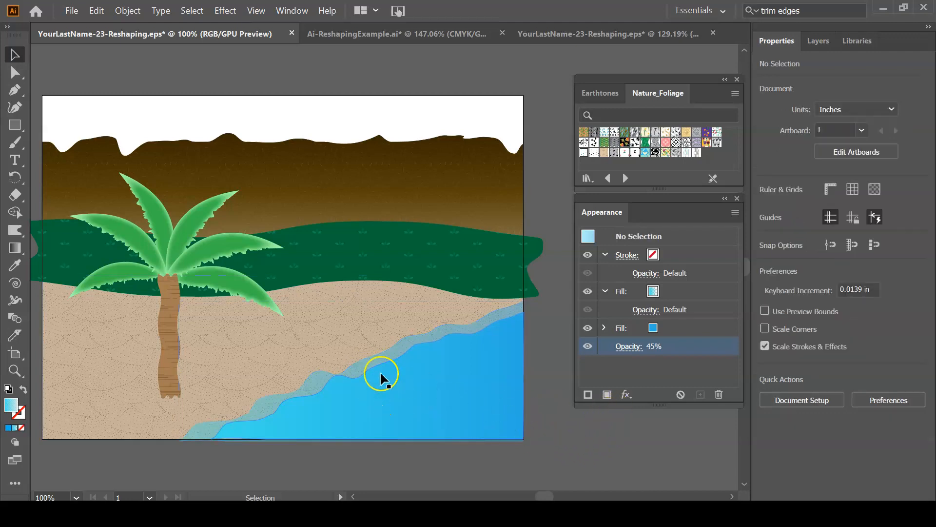
Step: Shrink the opaque front water shape to about 4.44 by 1.63 in and save the document
left_click(355, 401)
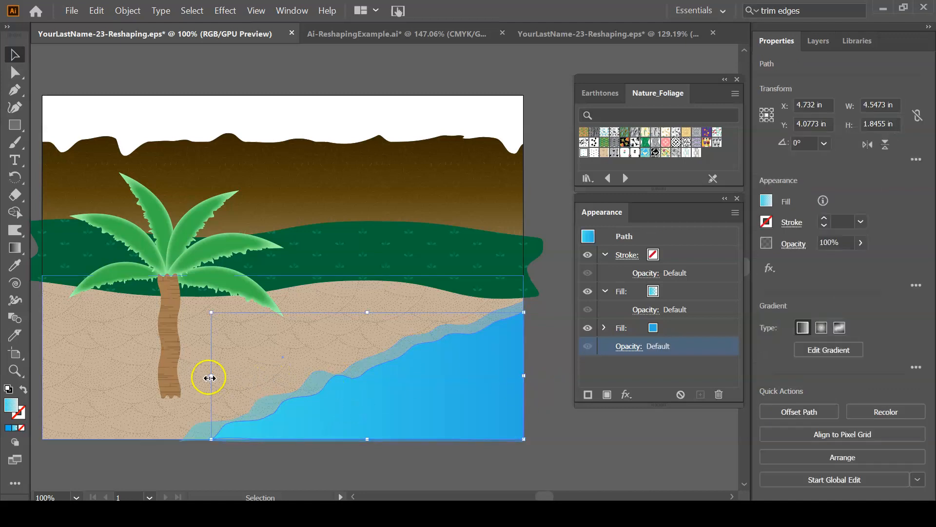
left_click_drag(211, 312, 219, 327)
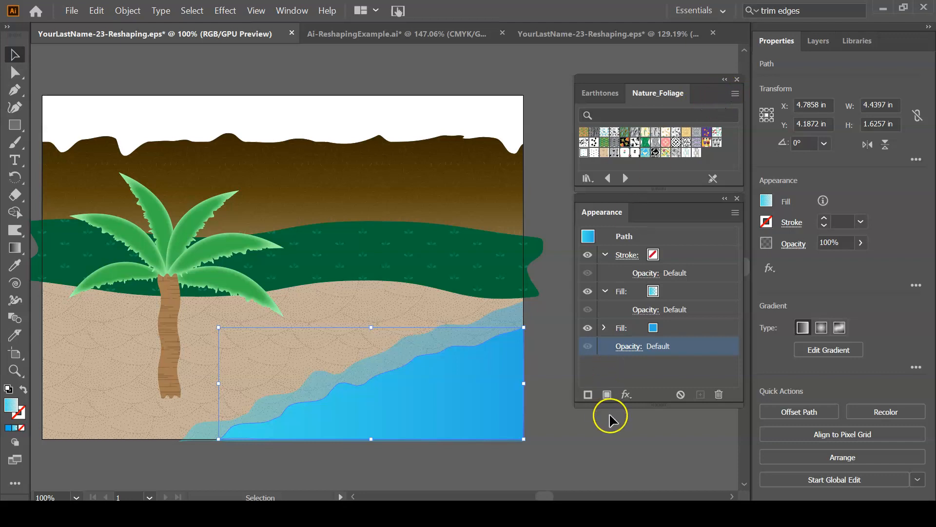
left_click(647, 372)
left_click(133, 477)
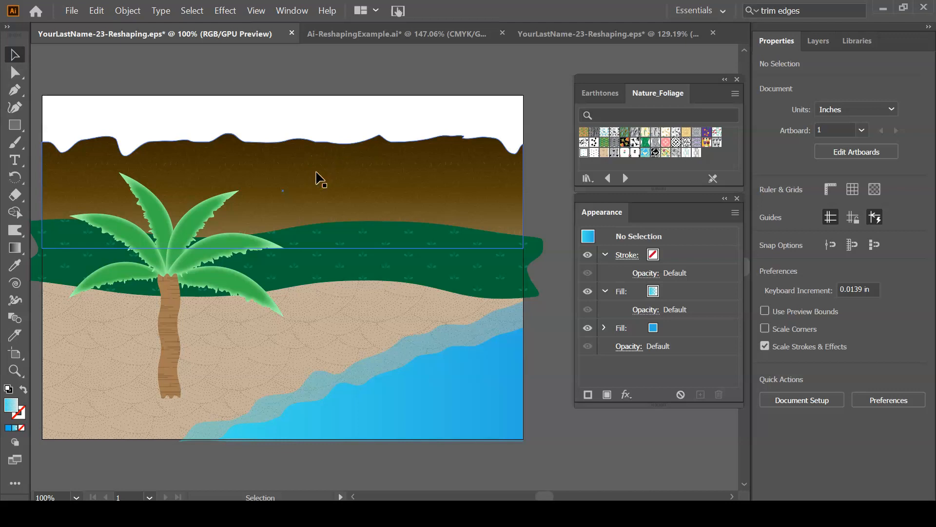
key("ctrl+s")
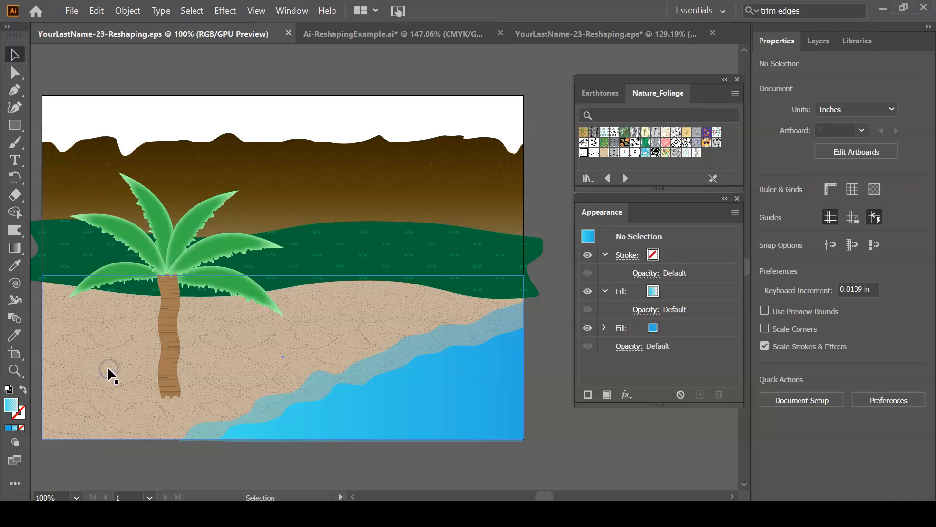
Step: Replace the sand's pattern fill with USGS 22 Gravel Beach from the Basic Graphics_Textures swatch library
left_click(135, 357)
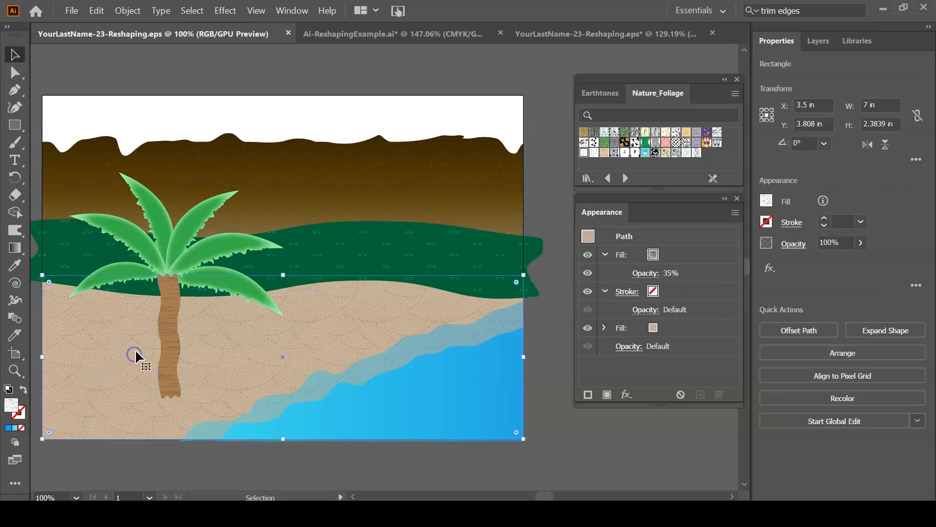
left_click(652, 256)
left_click(666, 254)
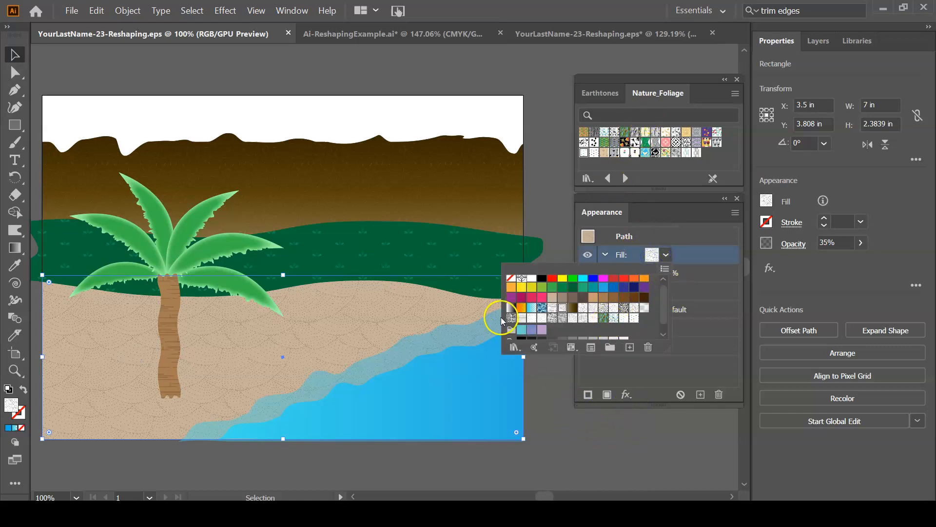
left_click(515, 347)
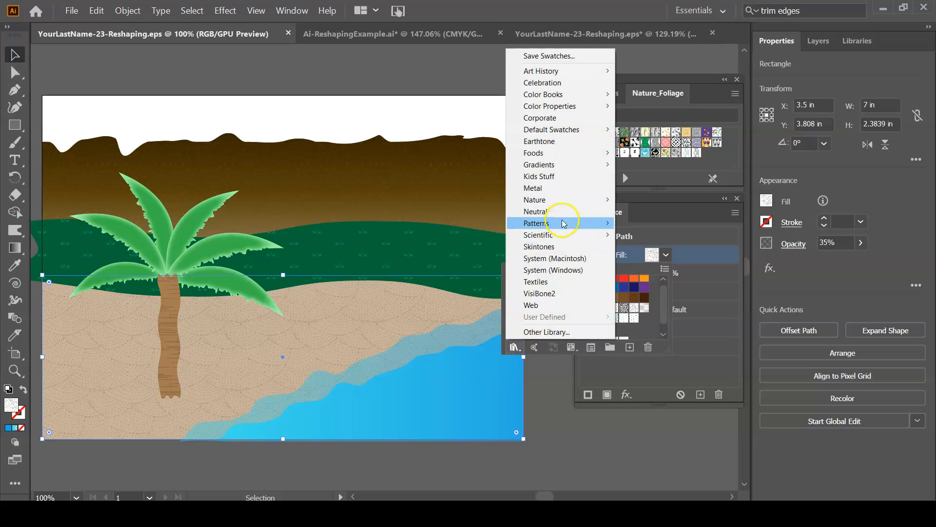
mouse_move(564, 225)
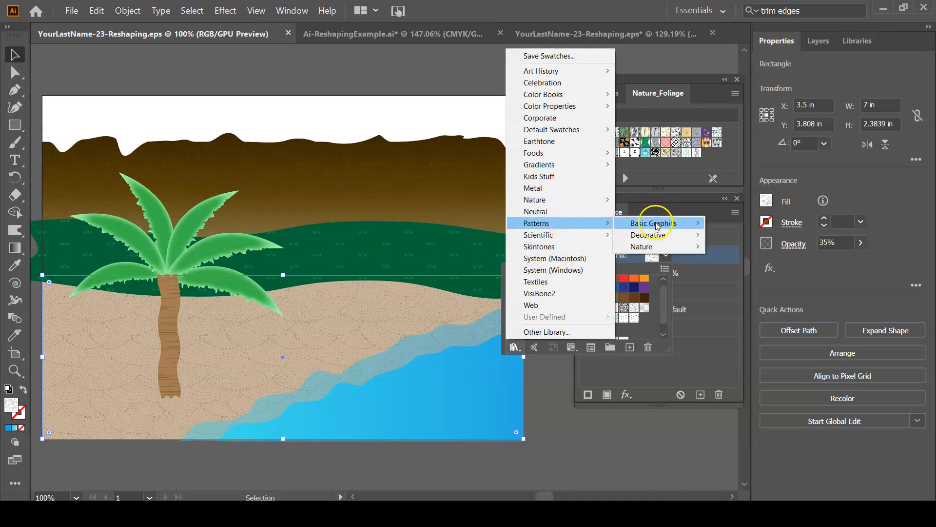
mouse_move(665, 225)
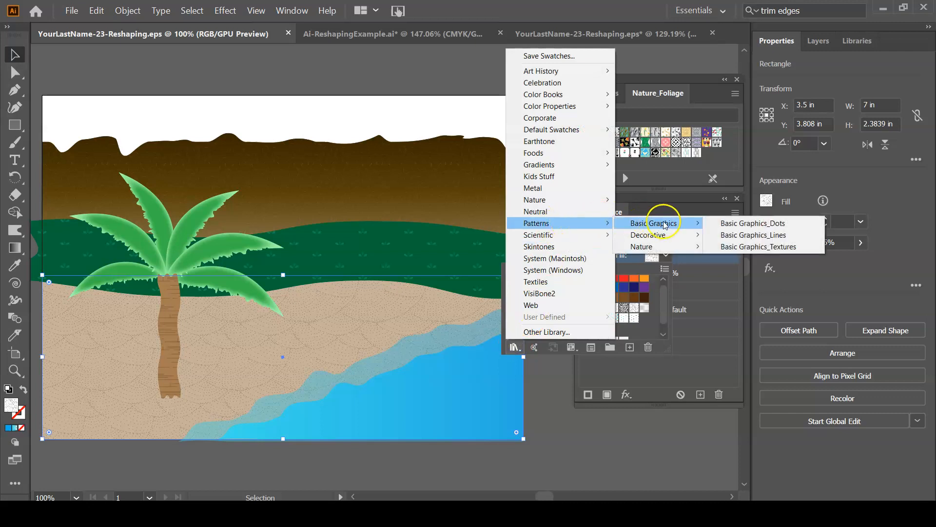
left_click(749, 247)
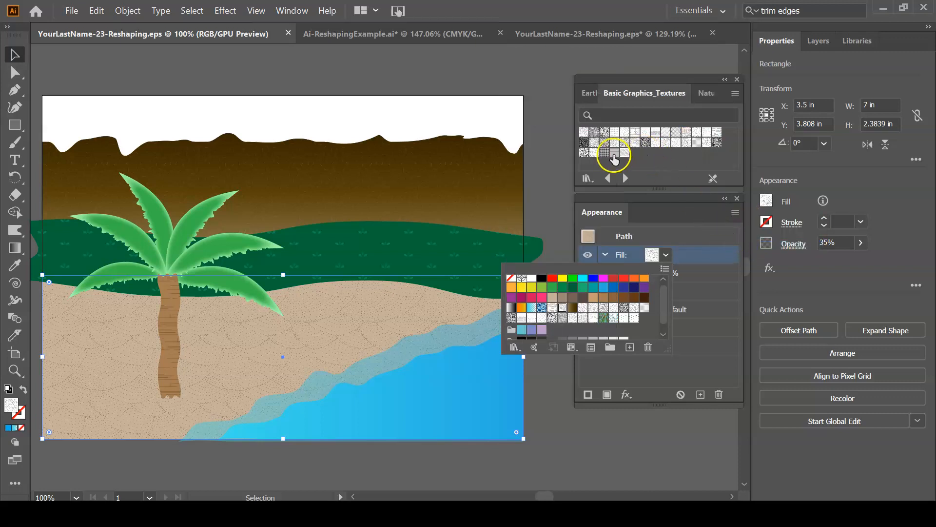
left_click(596, 154)
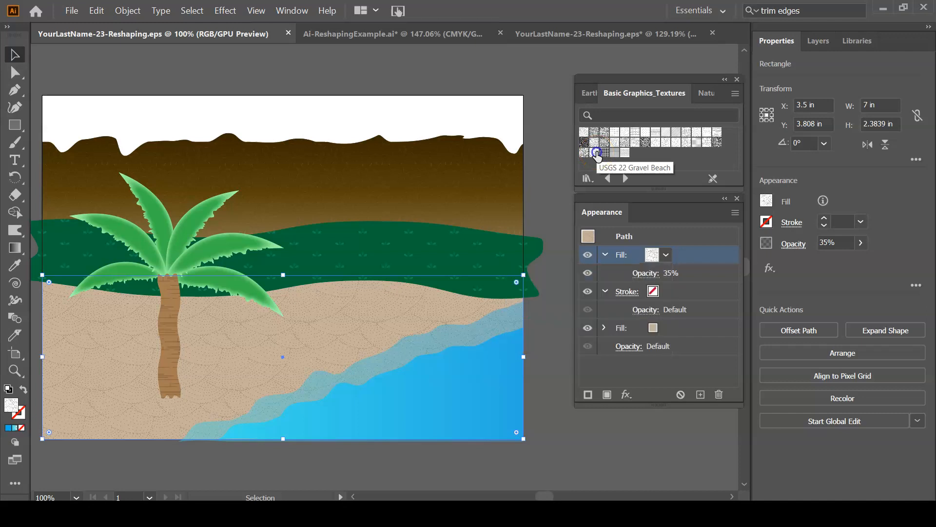
left_click(595, 154)
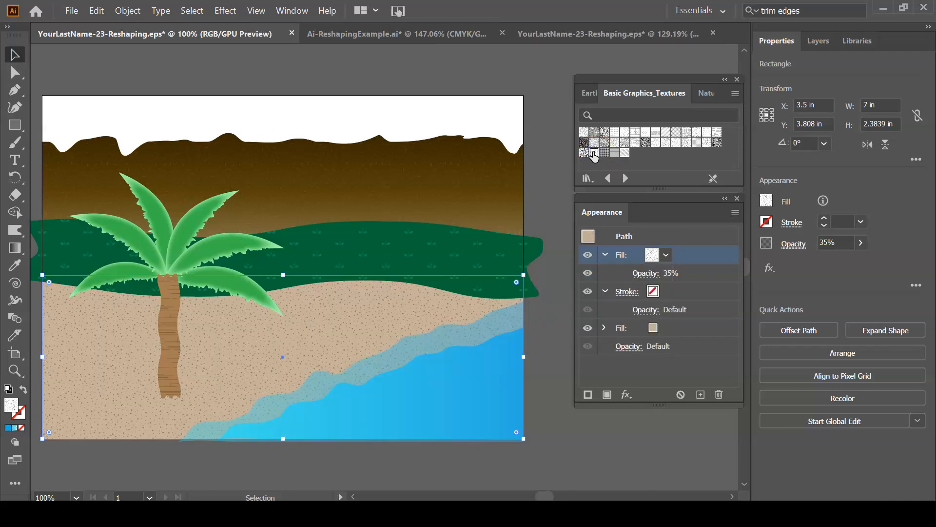
Step: Lower the opacity of the sand's gravel pattern fill to 19%
left_click(650, 273)
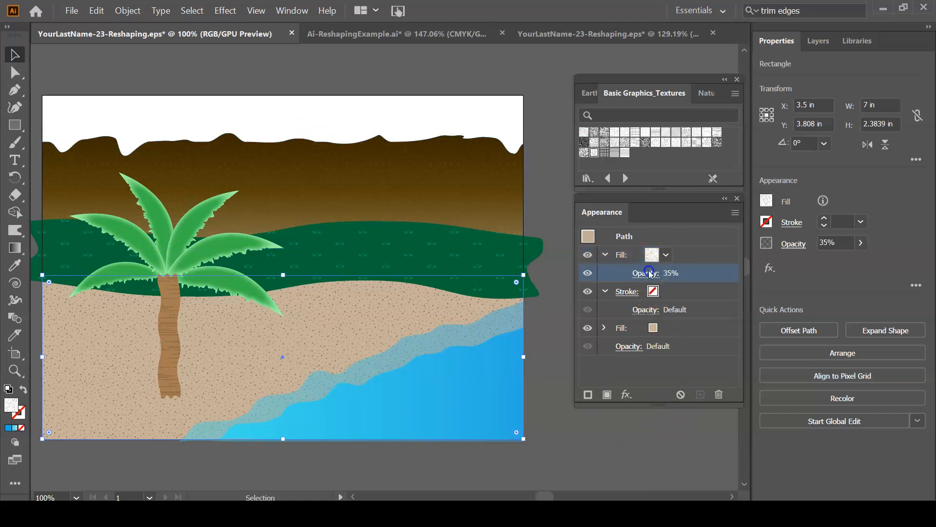
left_click(638, 302)
left_click_drag(599, 317, 590, 315)
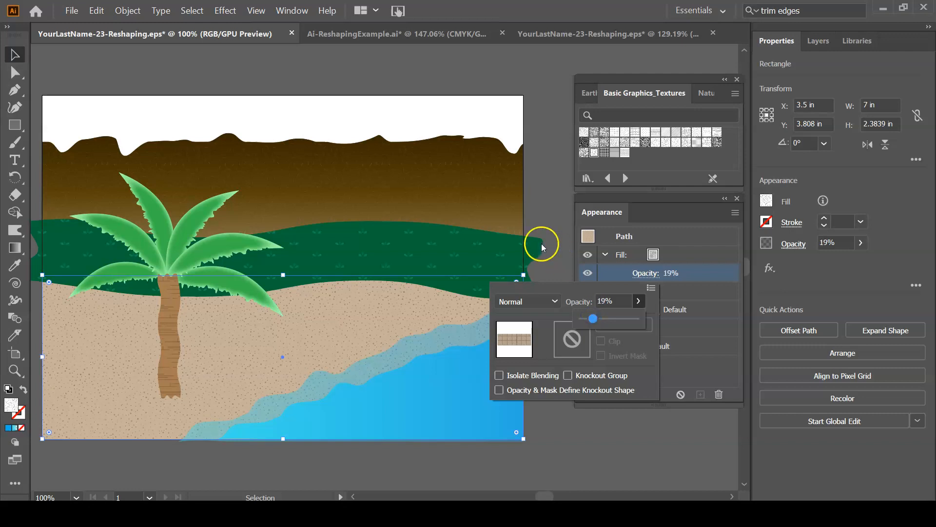
left_click(563, 196)
left_click(70, 81)
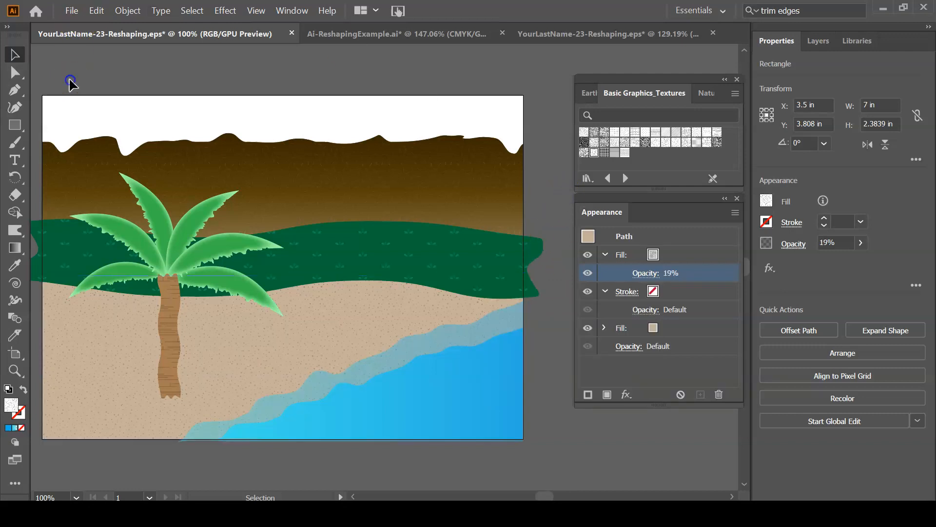
Step: Draw a sky rectangle about 7 by 1.26 in across the artboard's upper edge and send it behind the mountains
left_click(15, 125)
left_click_drag(42, 96, 524, 181)
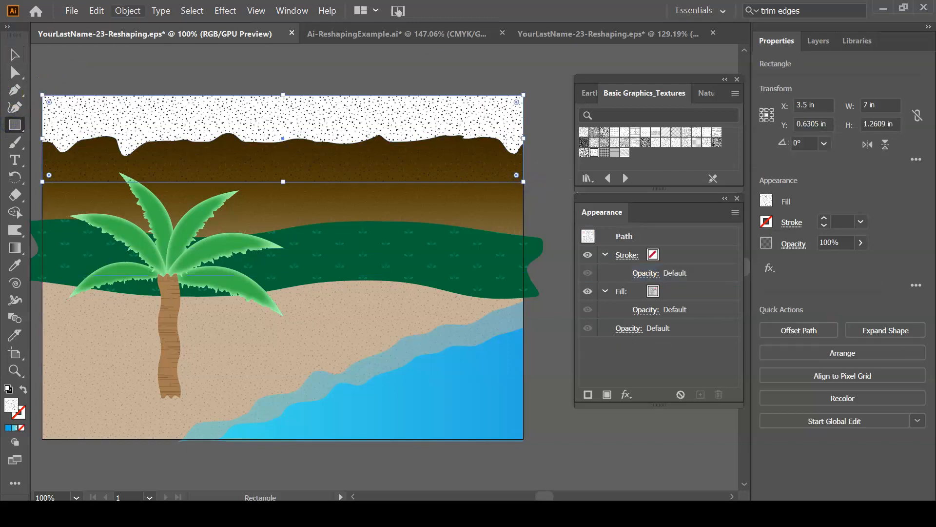
left_click(16, 56)
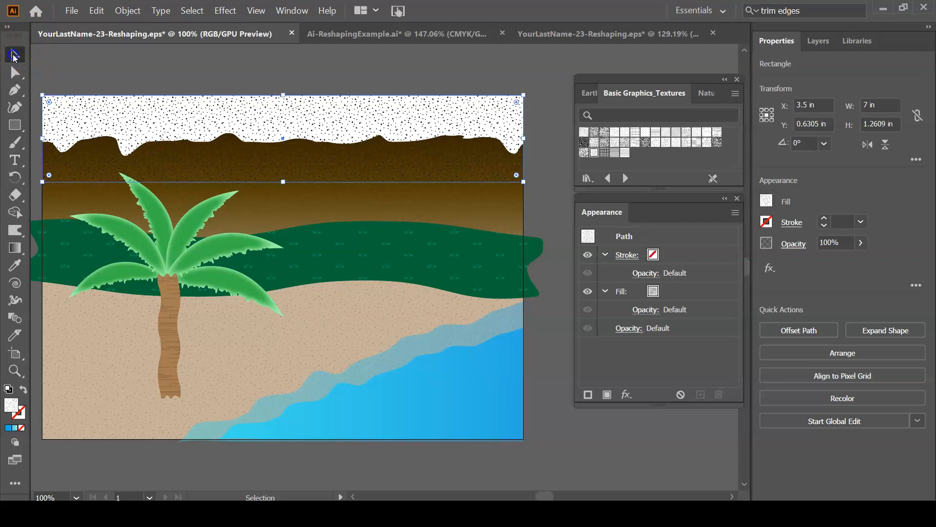
right_click(252, 129)
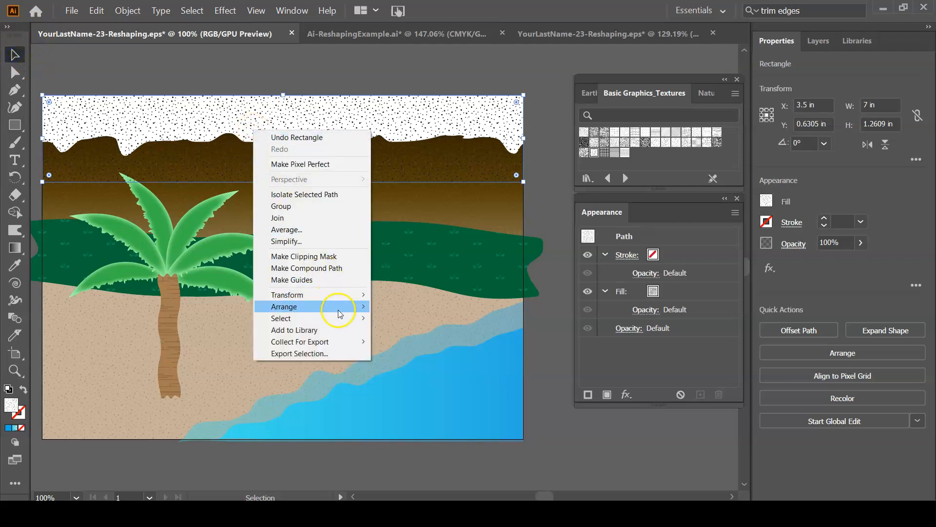
mouse_move(339, 307)
left_click(420, 343)
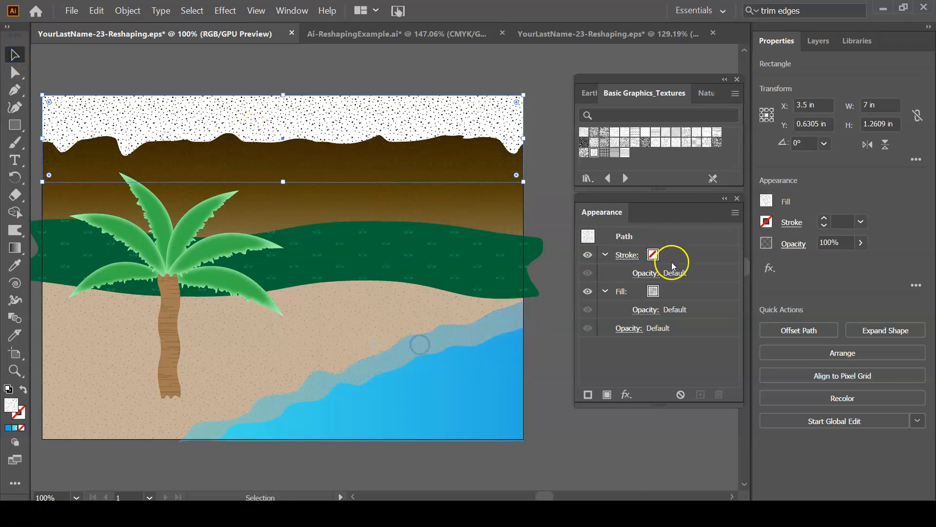
Step: Replace the sky rectangle's pattern fill with the orange-to-yellow gradient swatch and deselect the rectangle
left_click(653, 293)
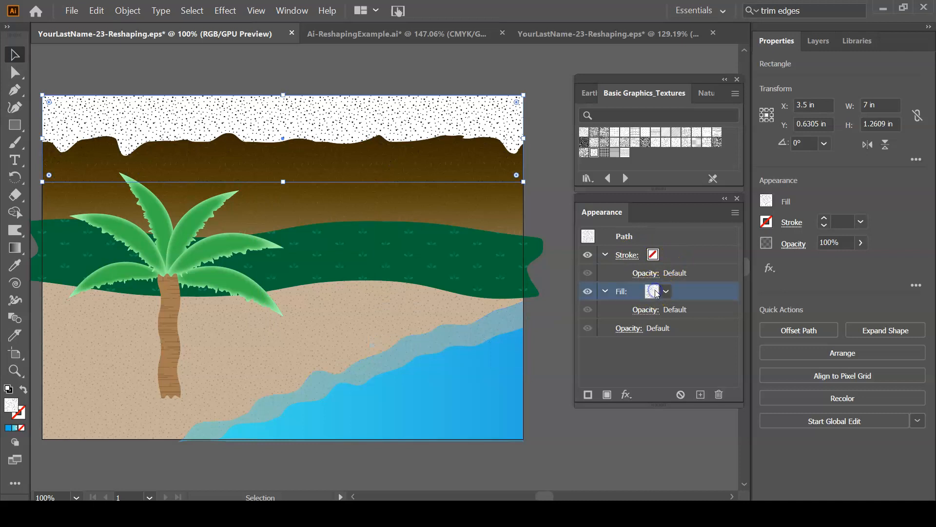
left_click(668, 290)
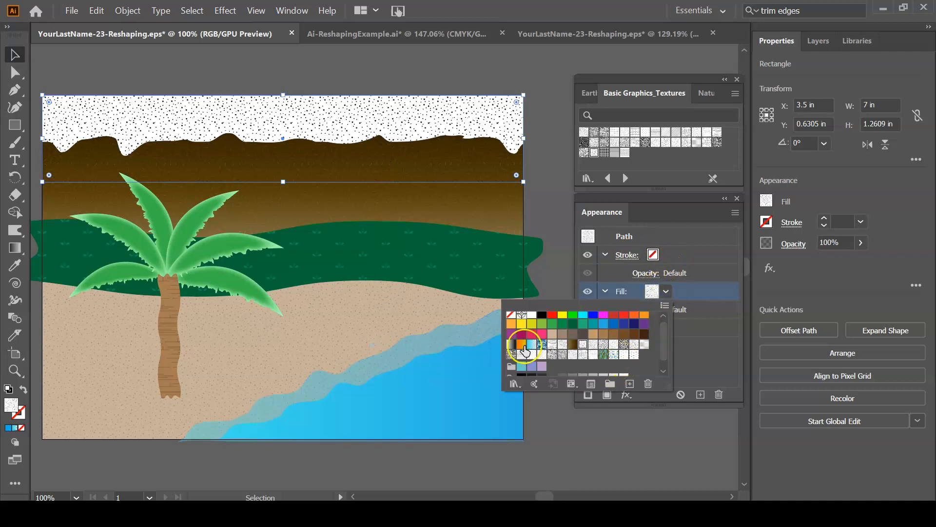
left_click(520, 345)
left_click(539, 257)
left_click(543, 204)
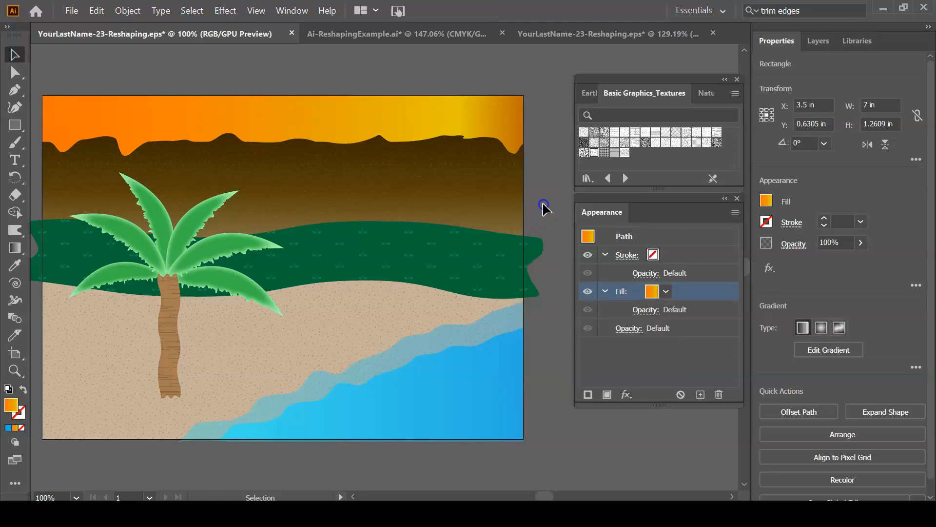
Step: Examine the scene's underlying paths in outline view, look over the available effects and Warp tool variants, and return to the colour preview
key("ctrl+y")
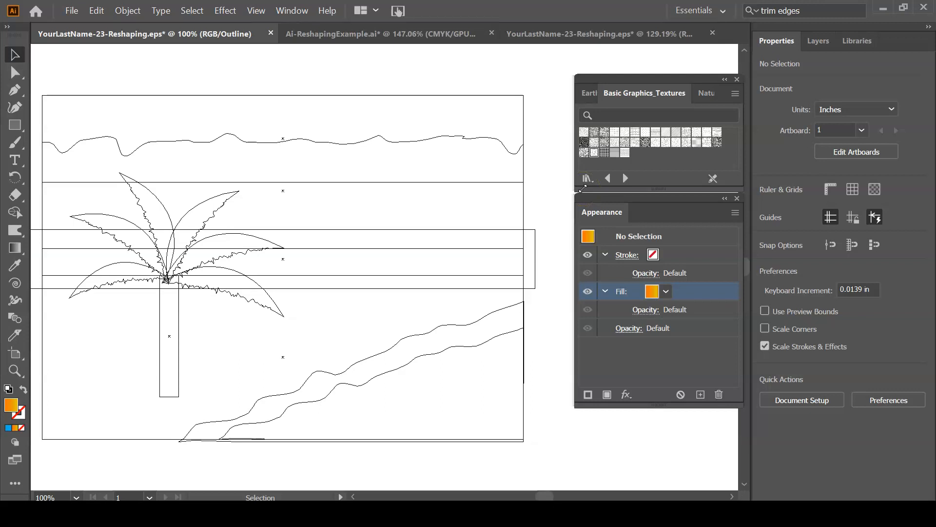
left_click(626, 394)
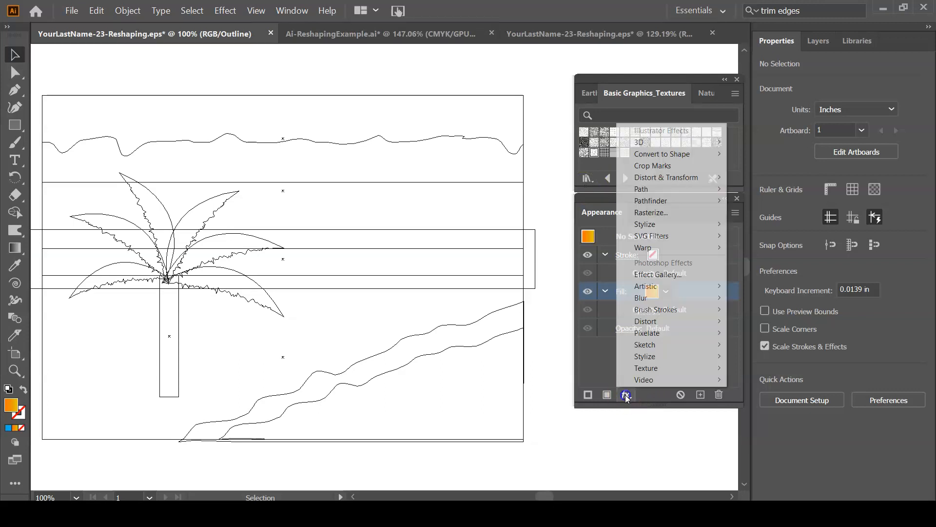
left_click(608, 364)
left_click(16, 230)
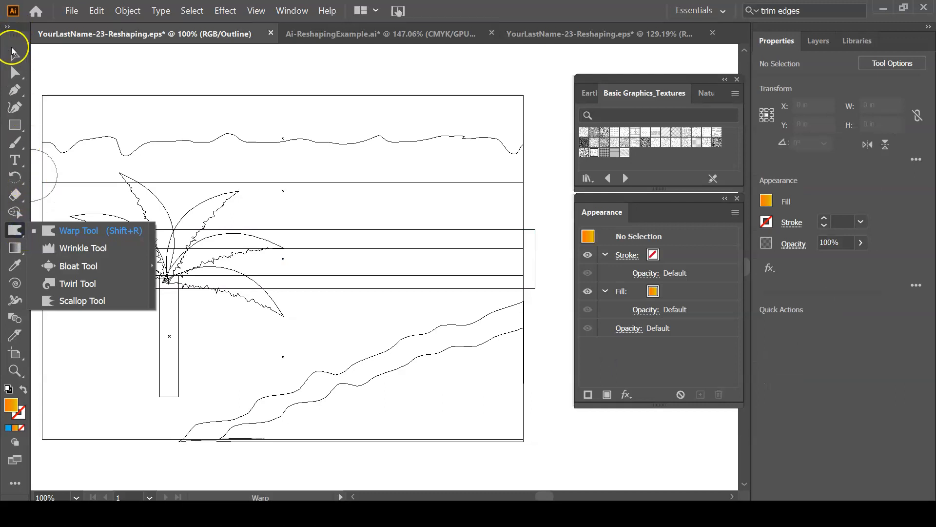
left_click(13, 51)
key("ctrl+y")
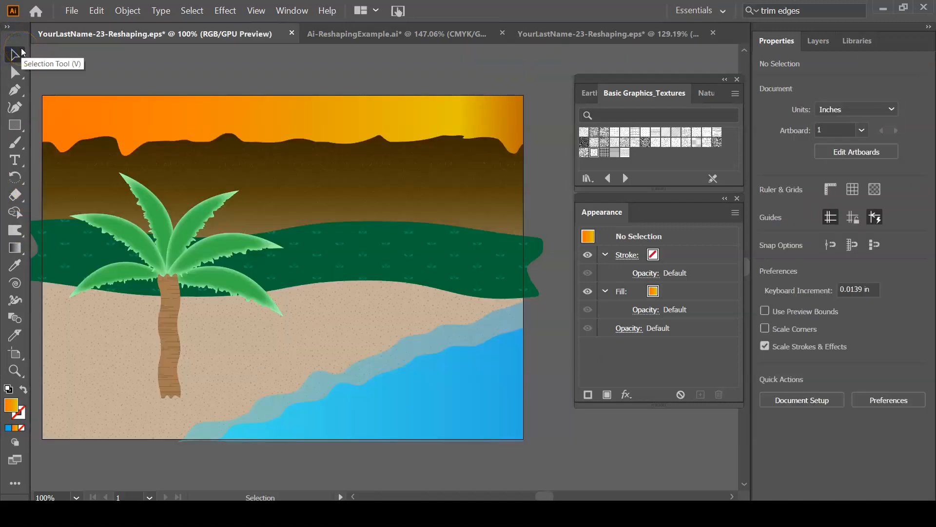